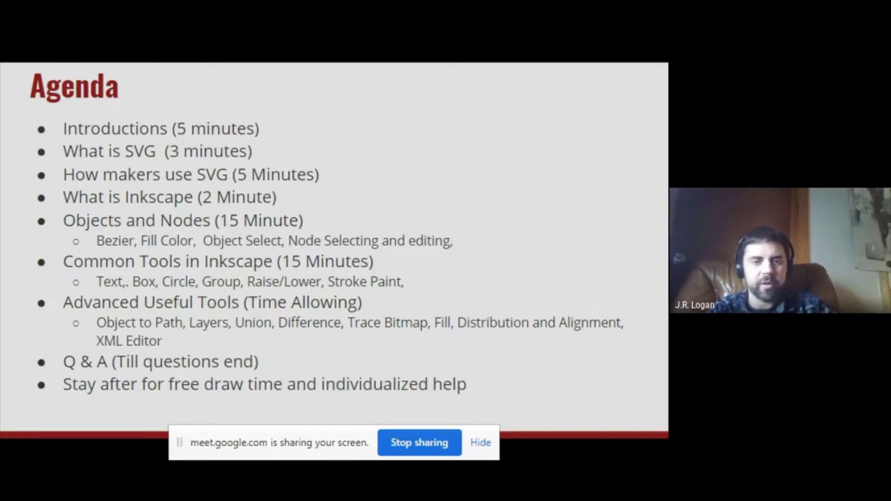
Step: Advance the slideshow past the Agenda, viewing the "What is SVG" and "How Can You Use an SVG as a Maker" slides
{"action": "key", "text": "Right"}
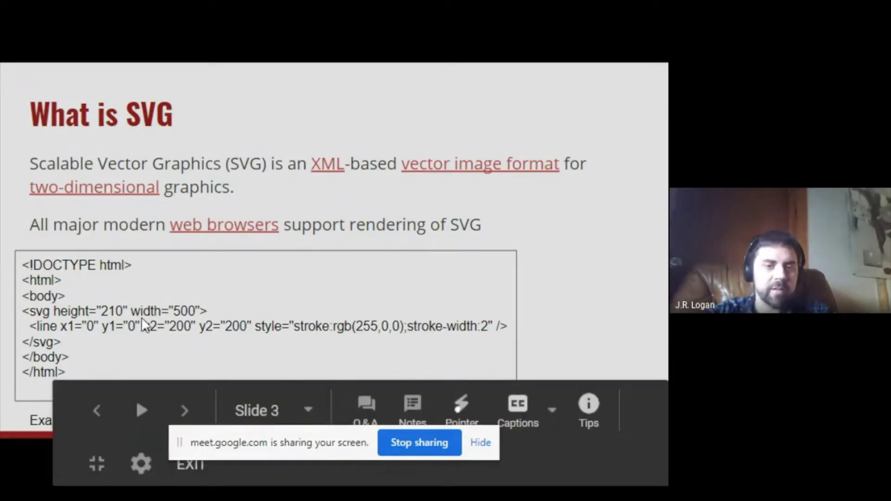
{"action": "left_click", "coordinate": [36, 420]}
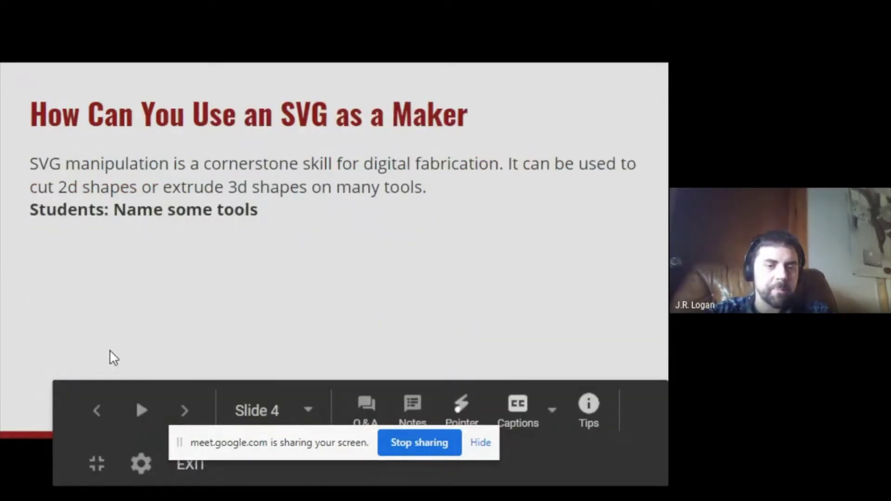
{"action": "key", "text": "Left"}
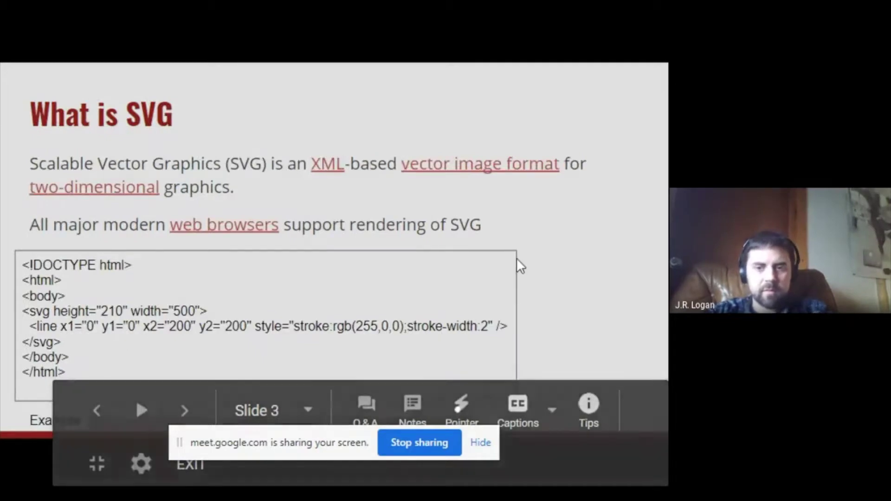
{"action": "left_click", "coordinate": [185, 300]}
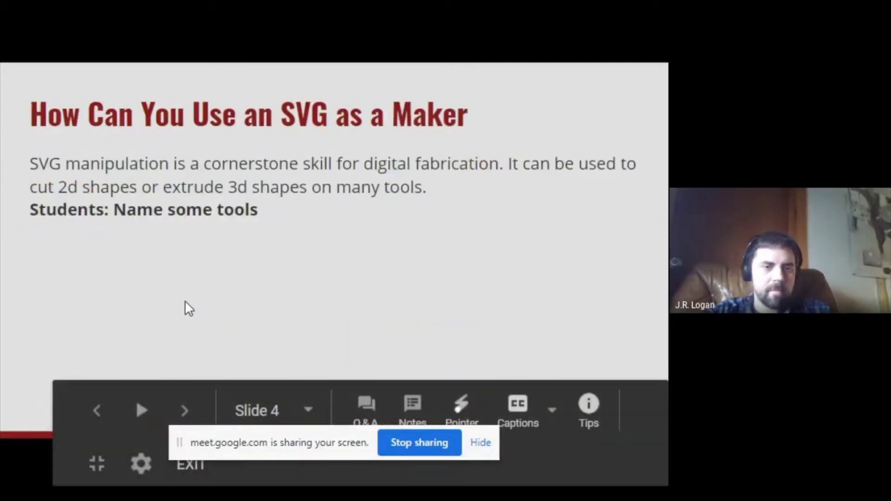
Step: Leave the slideshow and try to open the example link on the "What is SVG" slide
{"action": "key", "text": "Escape"}
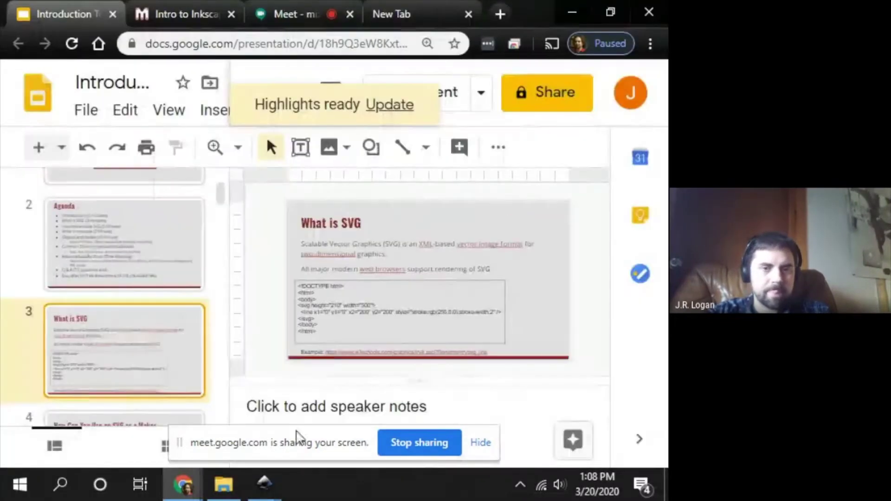
{"action": "left_click", "coordinate": [364, 344]}
{"action": "left_click", "coordinate": [356, 346]}
{"action": "left_click", "coordinate": [354, 349]}
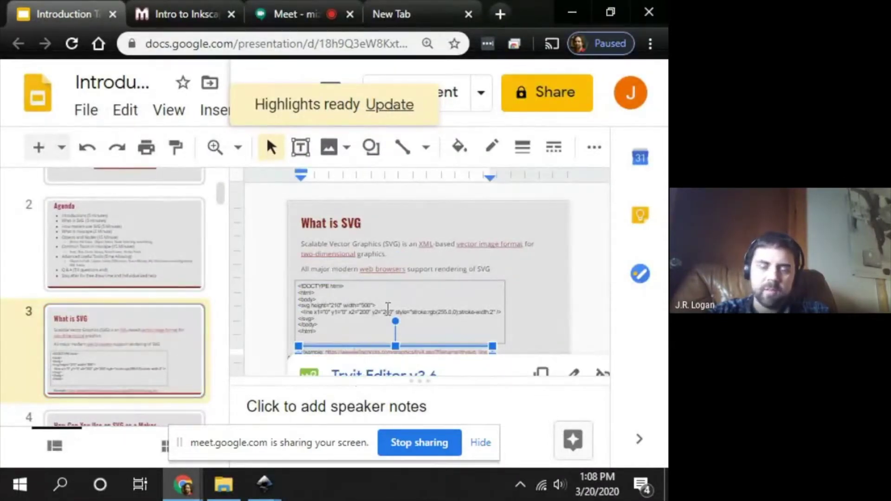
{"action": "key", "text": "Page_Down"}
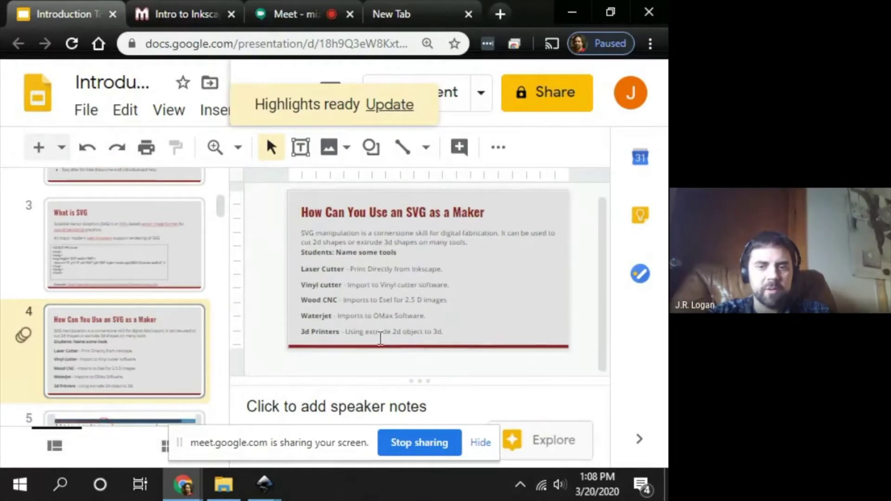
{"action": "left_click", "coordinate": [89, 232]}
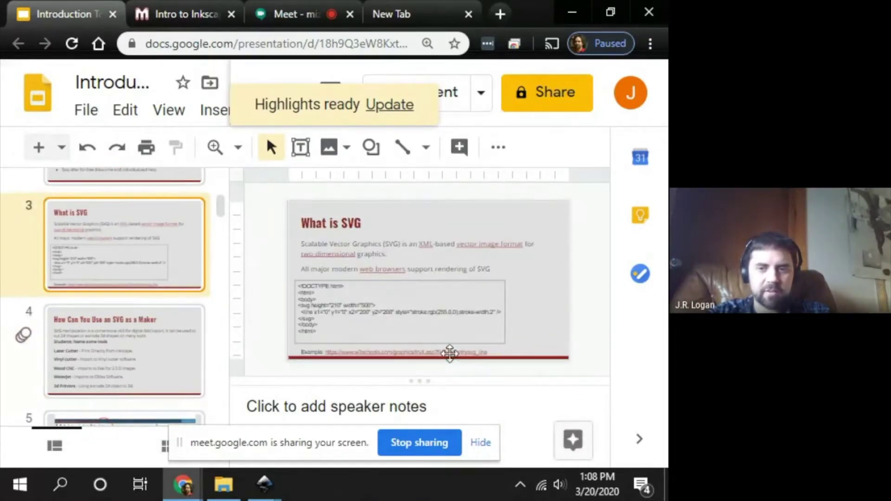
{"action": "left_click", "coordinate": [449, 353]}
{"action": "key", "text": "Page_Down"}
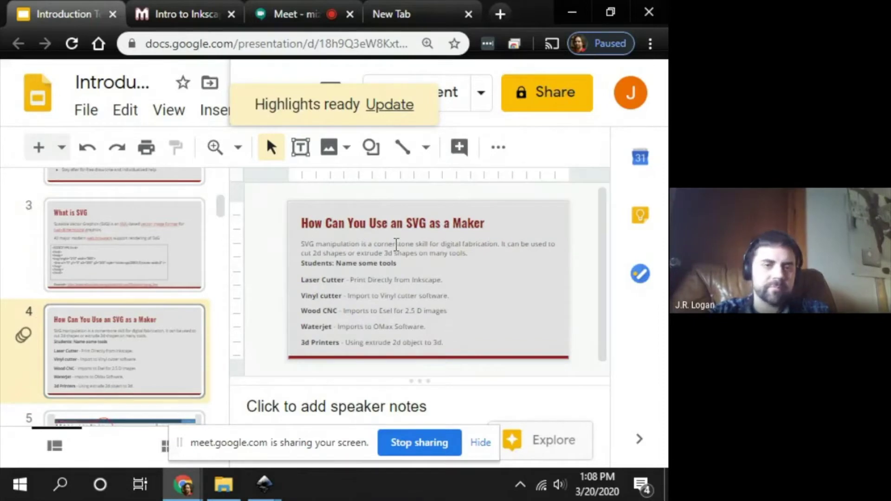
{"action": "left_click", "coordinate": [176, 268]}
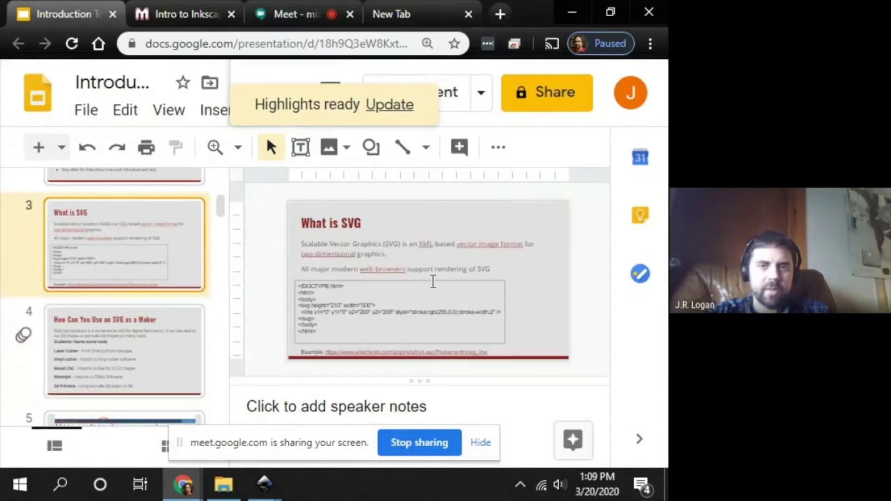
{"action": "key", "text": "Page_Down"}
{"action": "key", "text": "Page_Up"}
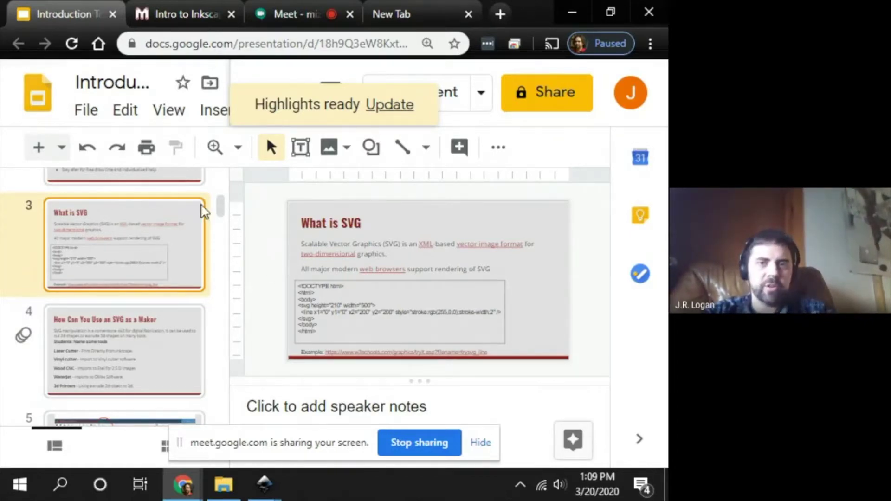
Step: Restart the slideshow from "What is SVG" and advance to the "How Can You Use an SVG as a Maker" slide
{"action": "left_click", "coordinate": [458, 93]}
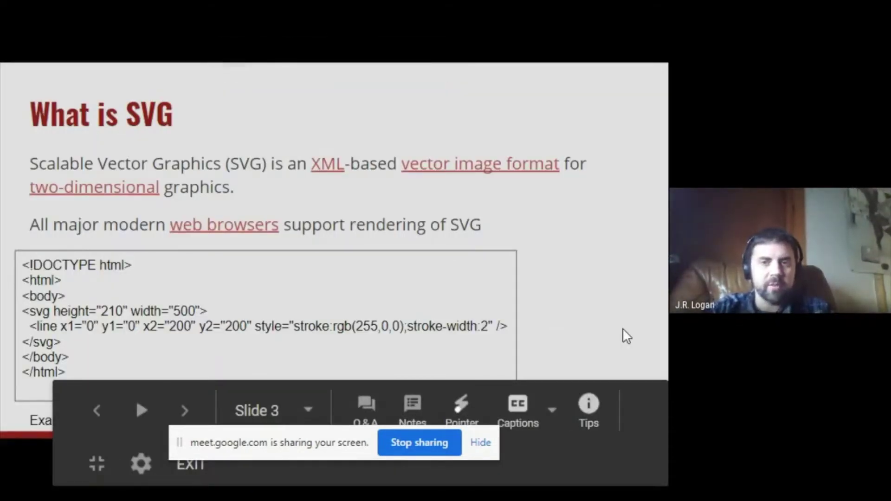
{"action": "key", "text": "Right"}
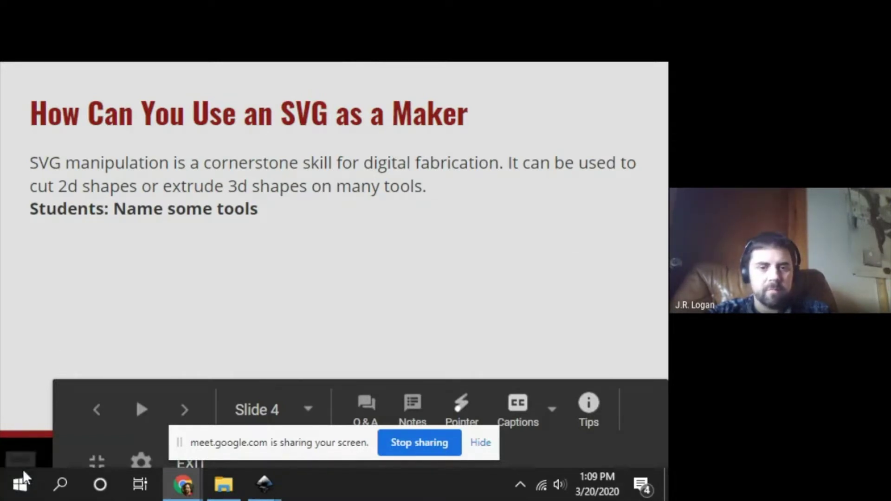
{"action": "mouse_move", "coordinate": [197, 478]}
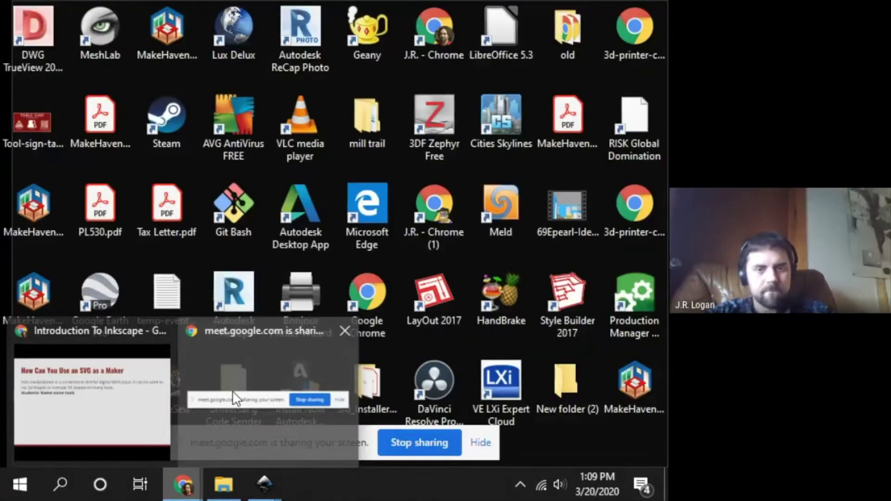
{"action": "left_click", "coordinate": [235, 397]}
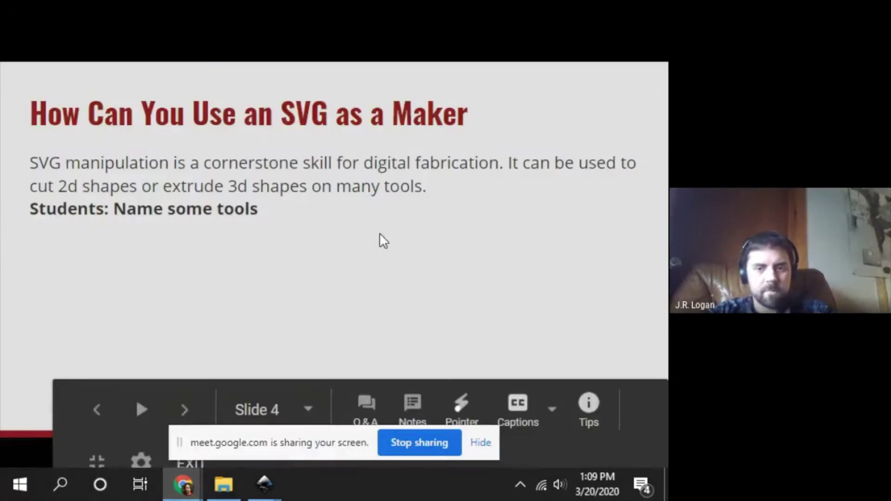
Step: Restart the slideshow from the "How Can You Use an SVG as a Maker" slide and advance through the CNC, OMAX and Tinkercad example slides
{"action": "left_click", "coordinate": [419, 444]}
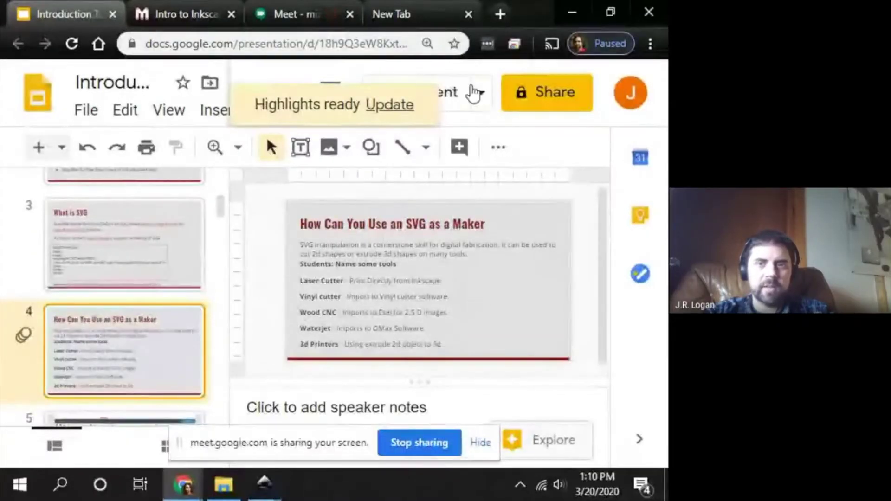
{"action": "left_click", "coordinate": [451, 77]}
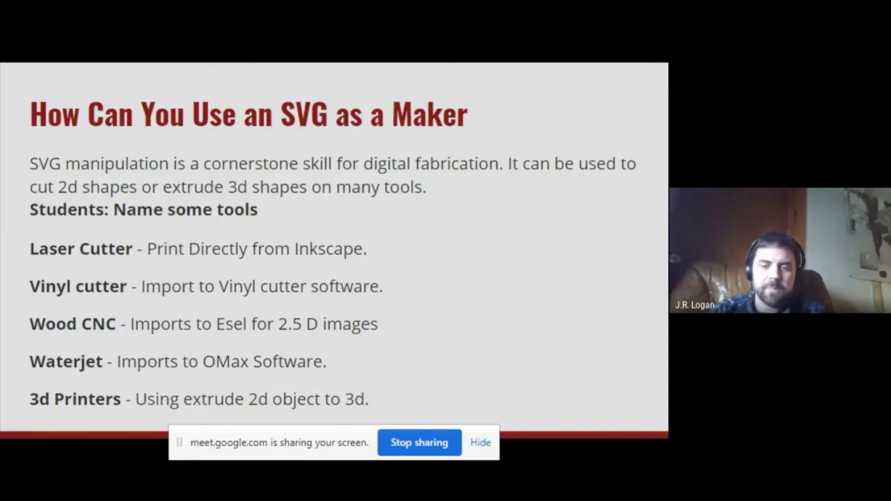
{"action": "key", "text": "Right"}
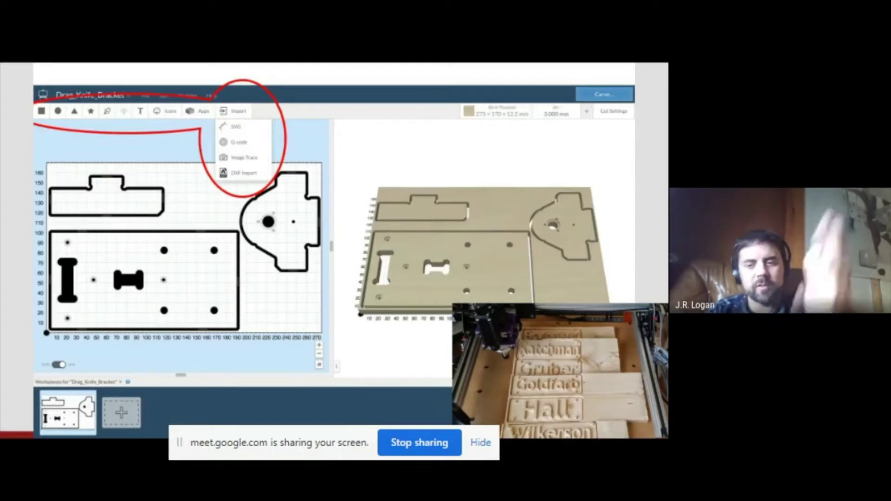
{"action": "key", "text": "Right"}
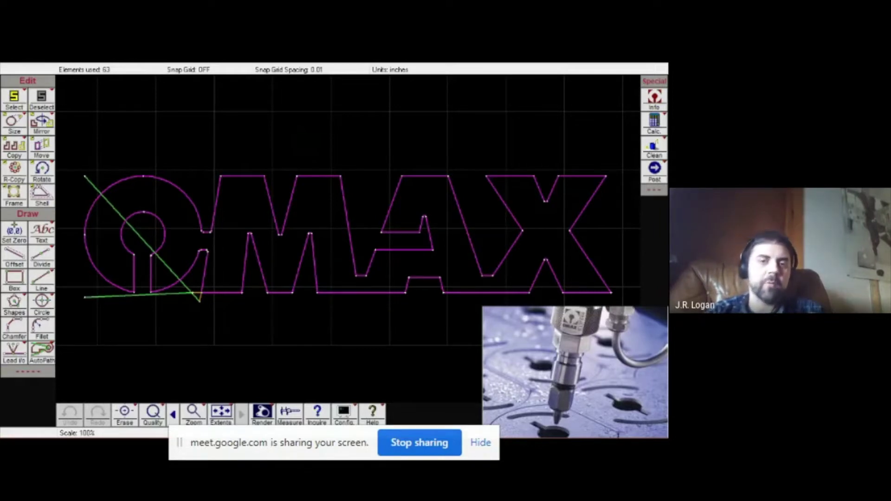
{"action": "key", "text": "Right"}
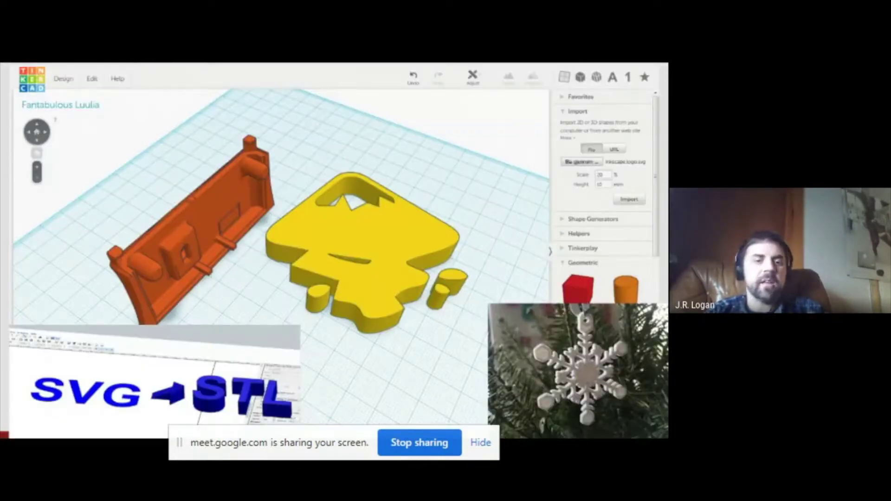
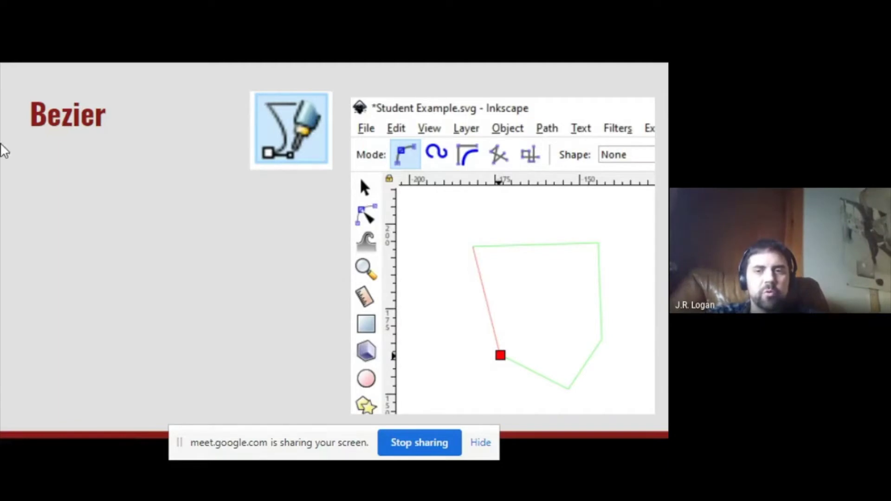
Step: Leave the slideshow at the Bezier slide and switch to the empty "New document 2" in Inkscape
{"action": "key", "text": "Escape"}
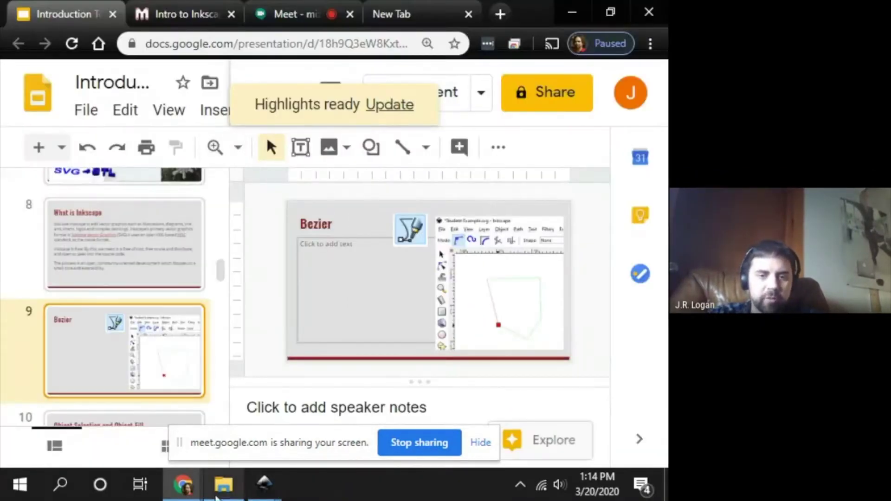
{"action": "mouse_move", "coordinate": [258, 486]}
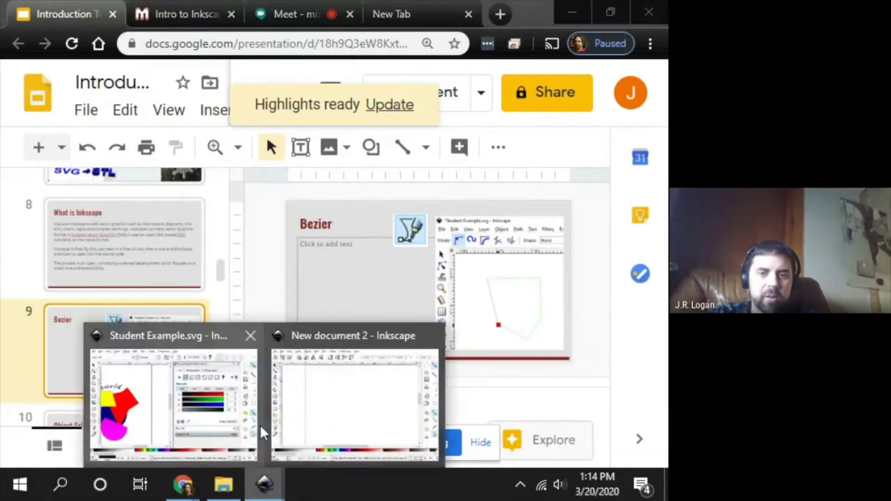
{"action": "left_click", "coordinate": [325, 405]}
Step: Draw a closed, irregular Bezier path about 126 wide and 81 high on the page, with straight segments and one S-shaped curve
{"action": "left_click", "coordinate": [7, 360]}
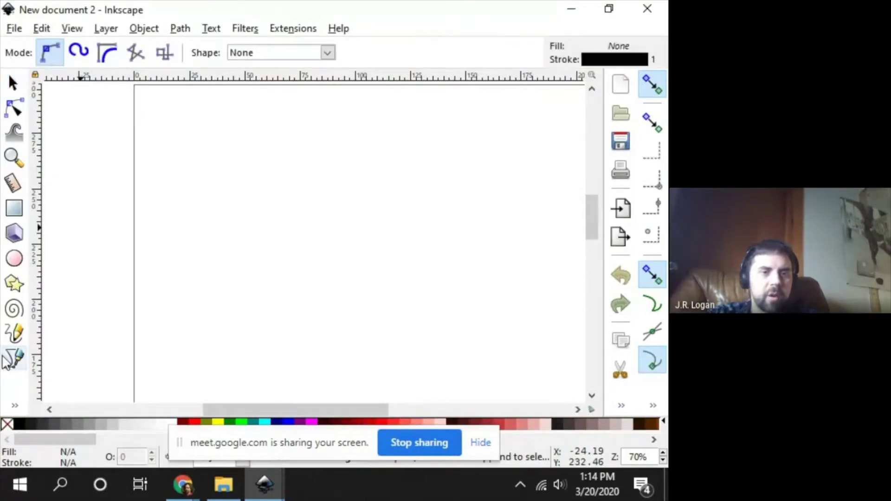
{"action": "left_click", "coordinate": [201, 156]}
{"action": "left_click", "coordinate": [341, 156]}
{"action": "left_click", "coordinate": [364, 208]}
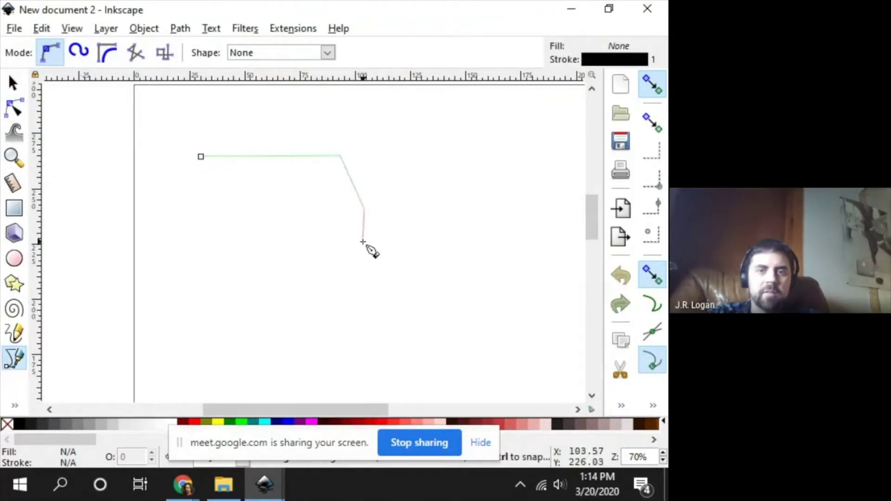
{"action": "left_click_drag", "start_coordinate": [382, 228], "coordinate": [311, 282]}
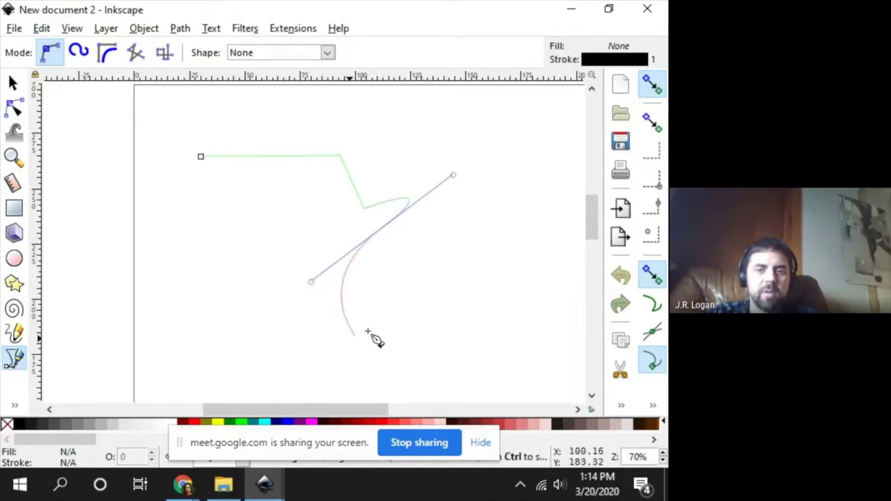
{"action": "left_click", "coordinate": [414, 289]}
{"action": "left_click", "coordinate": [324, 333]}
{"action": "left_click", "coordinate": [149, 280]}
{"action": "left_click", "coordinate": [215, 196]}
{"action": "left_click", "coordinate": [138, 171]}
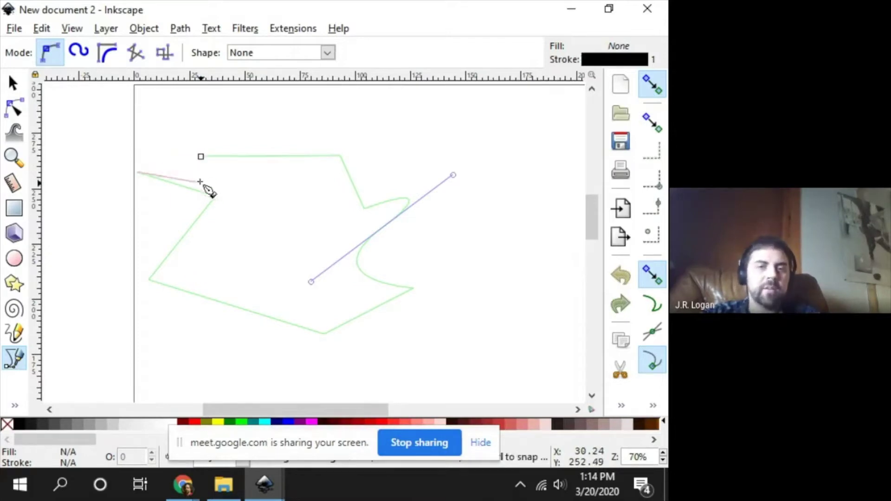
{"action": "left_click", "coordinate": [200, 157]}
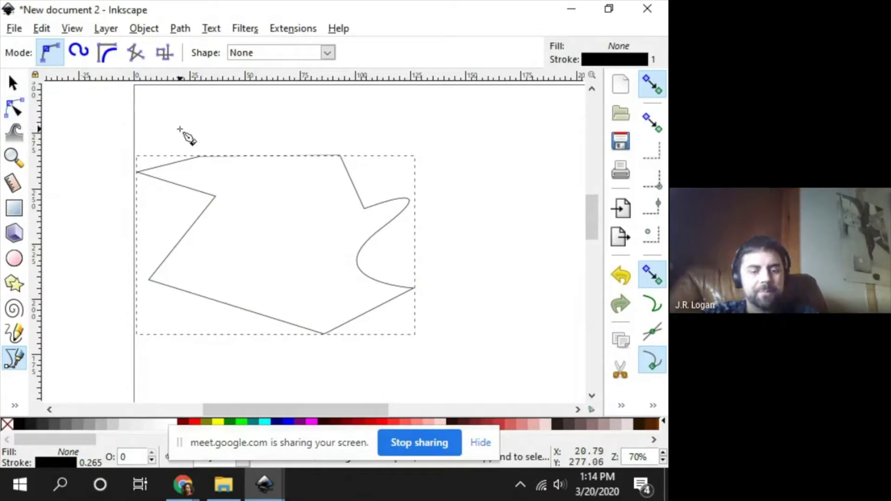
Step: Switch to the Google Slides presentation and present the "Object Selection and Object Fill" slide
{"action": "key", "text": "alt+Tab"}
{"action": "scroll", "coordinate": [144, 315], "scroll_direction": "down", "scroll_amount": 5}
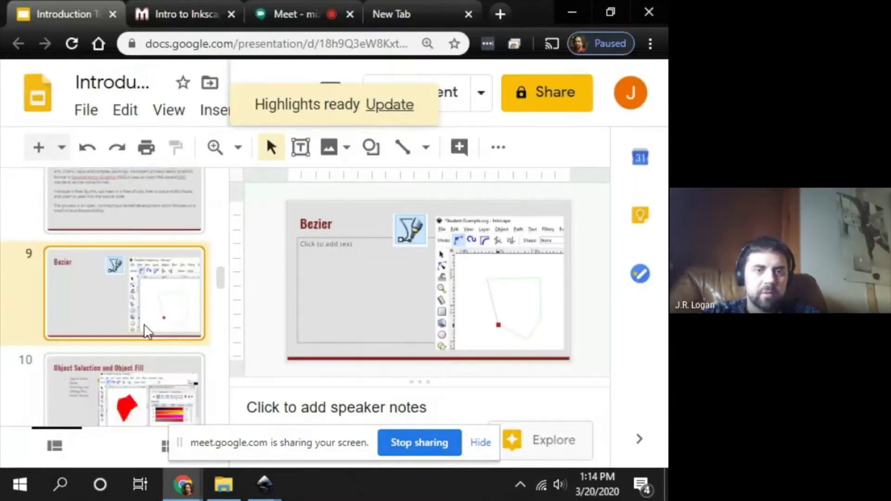
{"action": "left_click", "coordinate": [139, 230]}
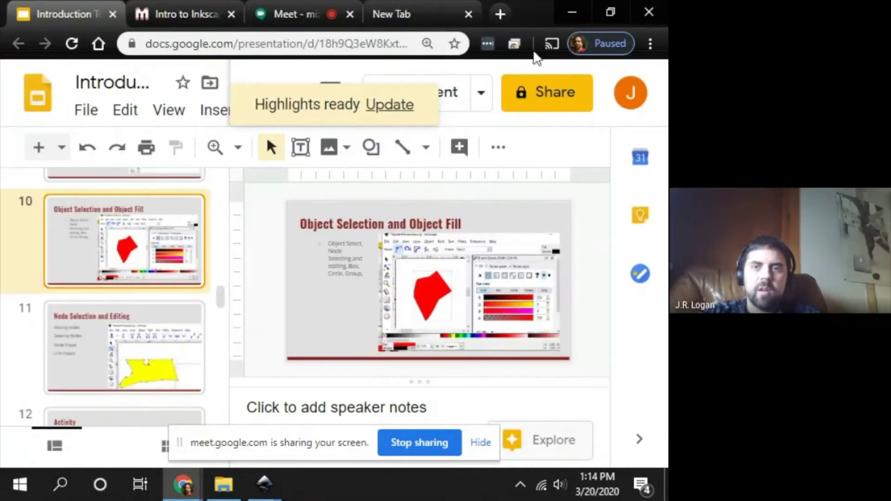
{"action": "left_click", "coordinate": [448, 92]}
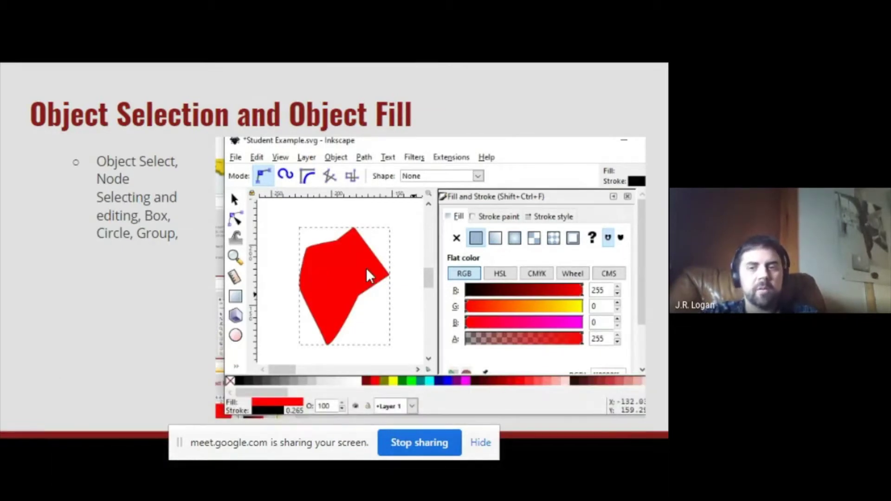
Step: Switch to Inkscape, move the Bezier shape slightly up and right to about X 4.4, Y 191.9, and deselect it
{"action": "key", "text": "alt+Tab"}
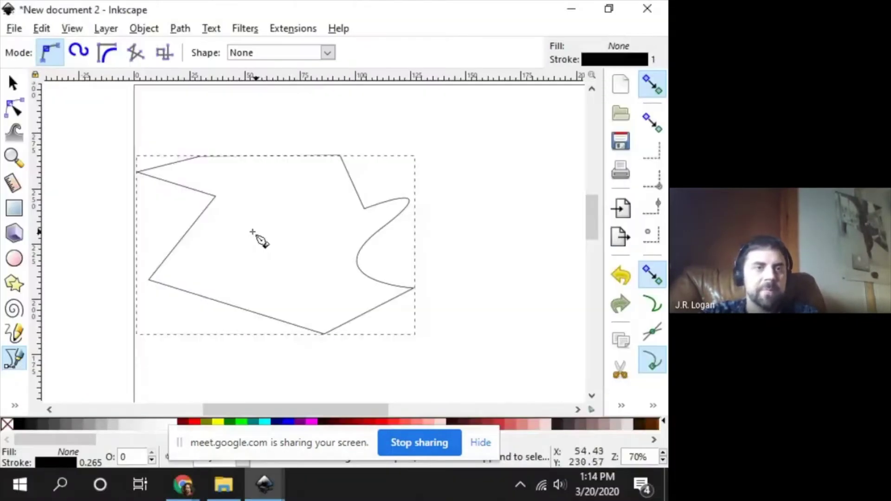
{"action": "left_click", "coordinate": [15, 85]}
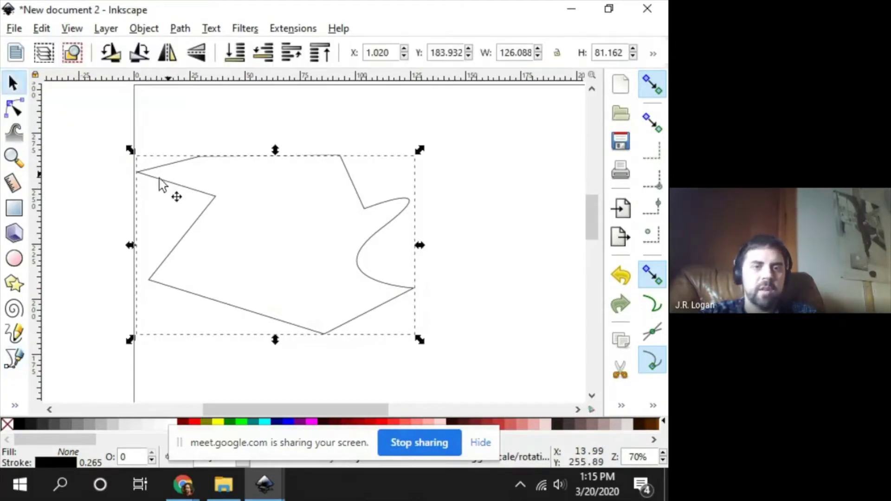
{"action": "left_click_drag", "start_coordinate": [172, 193], "coordinate": [173, 167]}
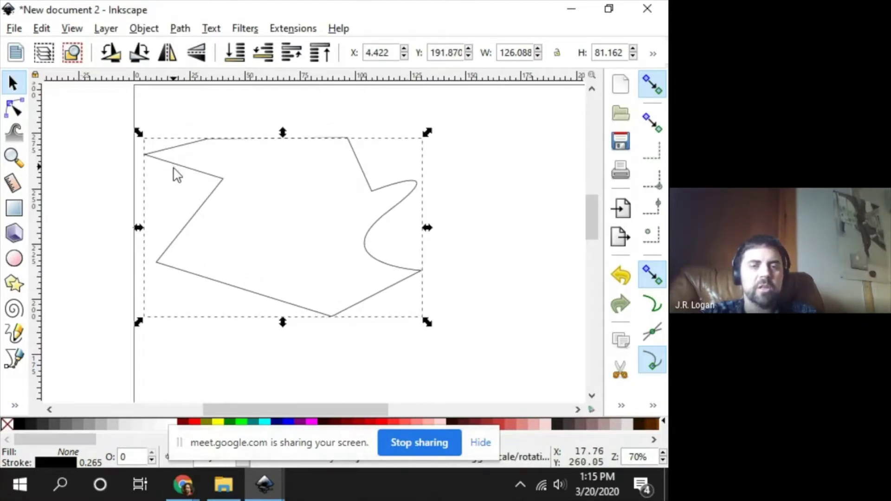
{"action": "left_click", "coordinate": [501, 160]}
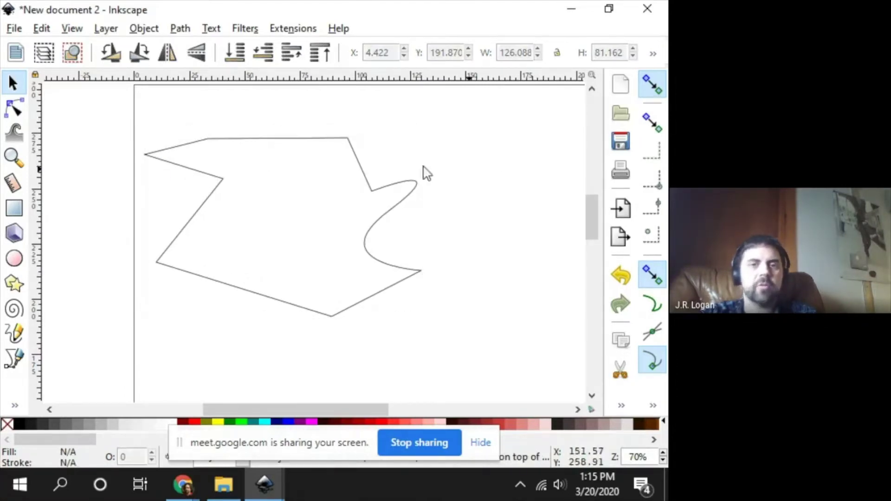
Step: Select the Bezier shape, try scaling it down from its upper-right corner, and undo the scaling
{"action": "left_click", "coordinate": [247, 139]}
{"action": "left_click_drag", "start_coordinate": [425, 135], "coordinate": [330, 176]}
{"action": "key", "text": "ctrl+z"}
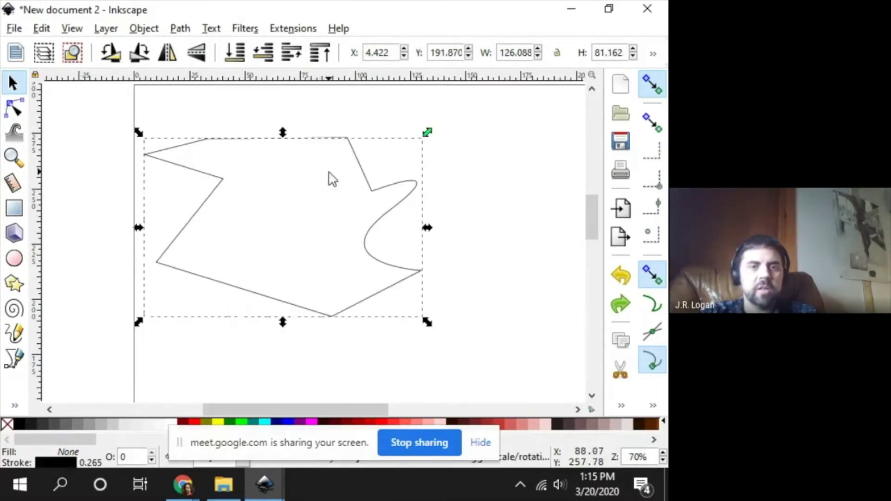
Step: Edit the shape's nodes and move the two adjacent nodes at the start of the S-curve slightly up and right
{"action": "left_click", "coordinate": [14, 108]}
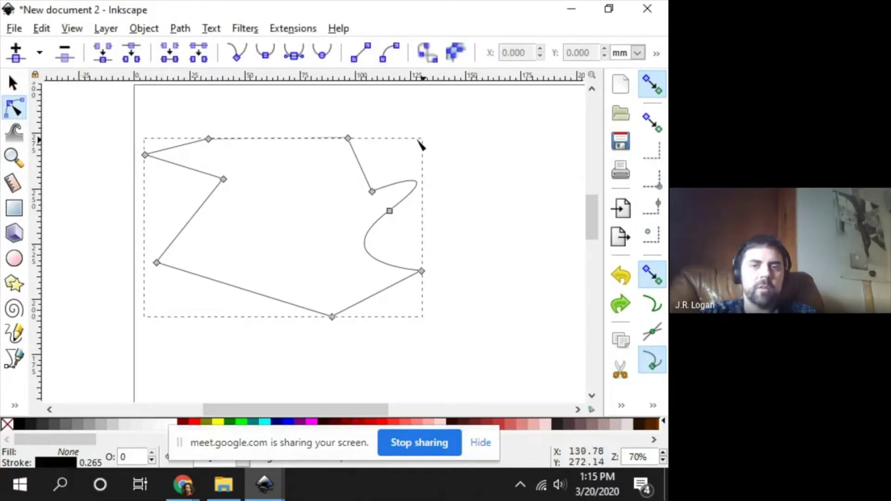
{"action": "left_click_drag", "start_coordinate": [413, 139], "coordinate": [251, 269]}
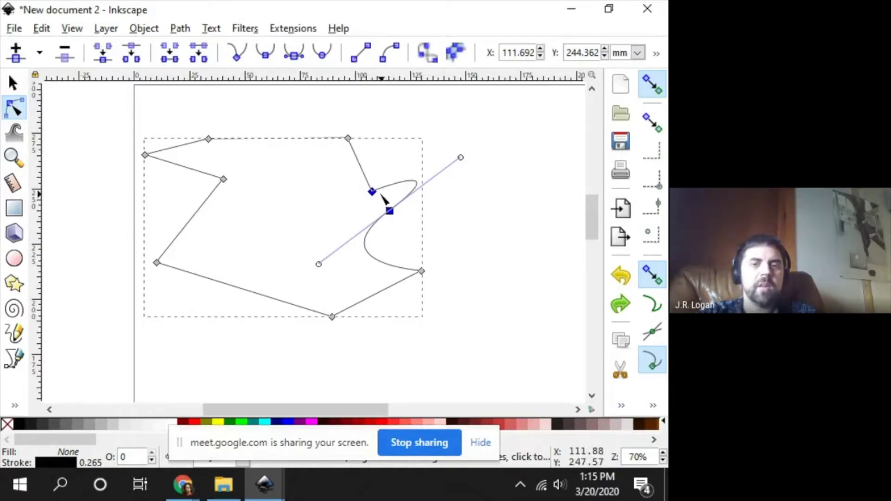
{"action": "left_click_drag", "start_coordinate": [379, 197], "coordinate": [396, 172]}
Step: Move the four left-side nodes together to about X 36.7, Y 240.8 mm and deselect them
{"action": "left_click_drag", "start_coordinate": [285, 114], "coordinate": [121, 354]}
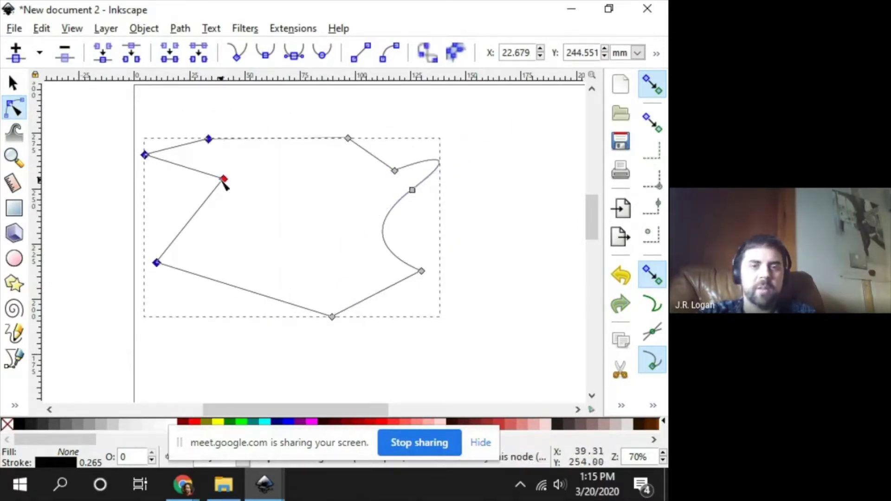
{"action": "left_click_drag", "start_coordinate": [227, 184], "coordinate": [259, 190]}
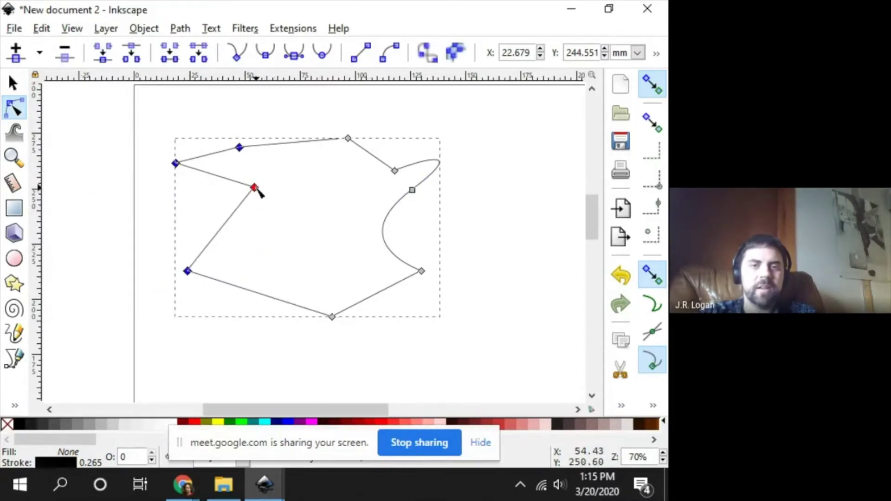
{"action": "left_click", "coordinate": [309, 202]}
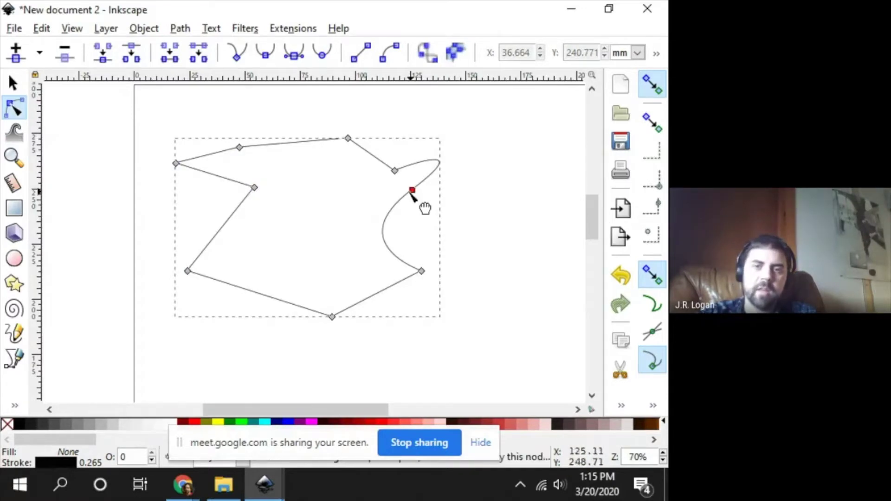
Step: Swing the handles of the smooth node on the right curve nearly horizontal, and compare it with the left inner corner node
{"action": "left_click", "coordinate": [413, 191]}
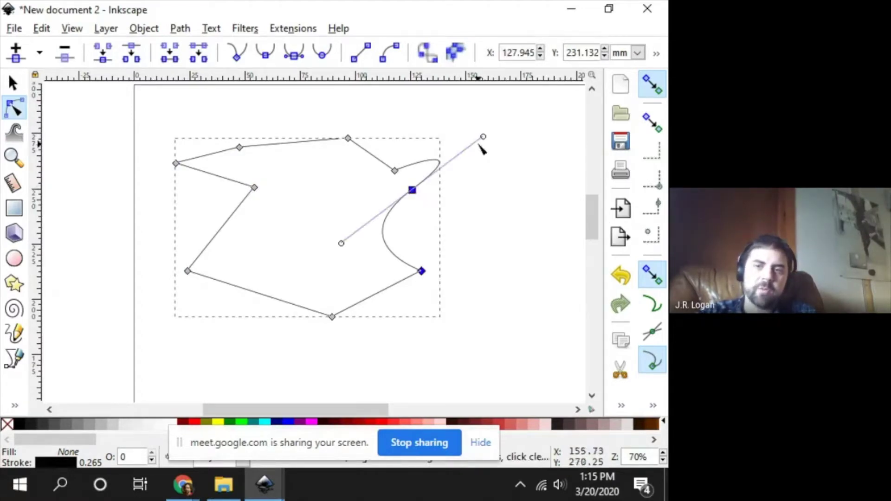
{"action": "left_click_drag", "start_coordinate": [484, 136], "coordinate": [341, 203]}
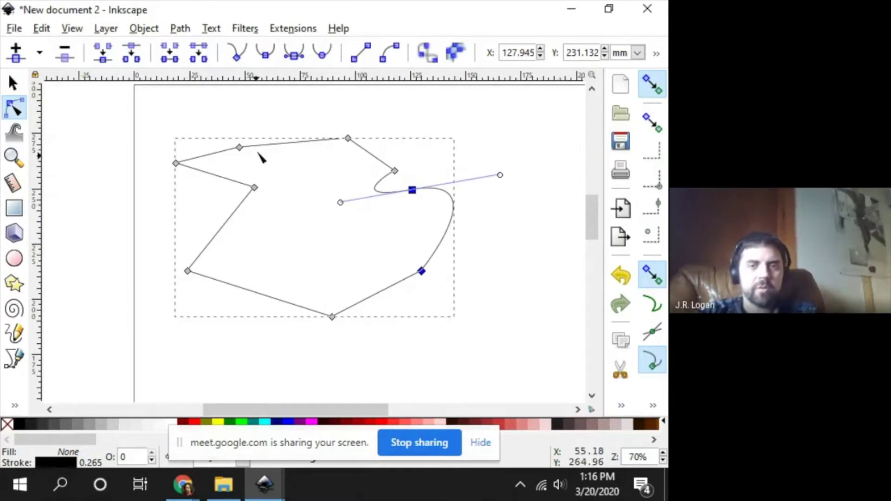
{"action": "left_click", "coordinate": [255, 189]}
{"action": "left_click", "coordinate": [413, 191]}
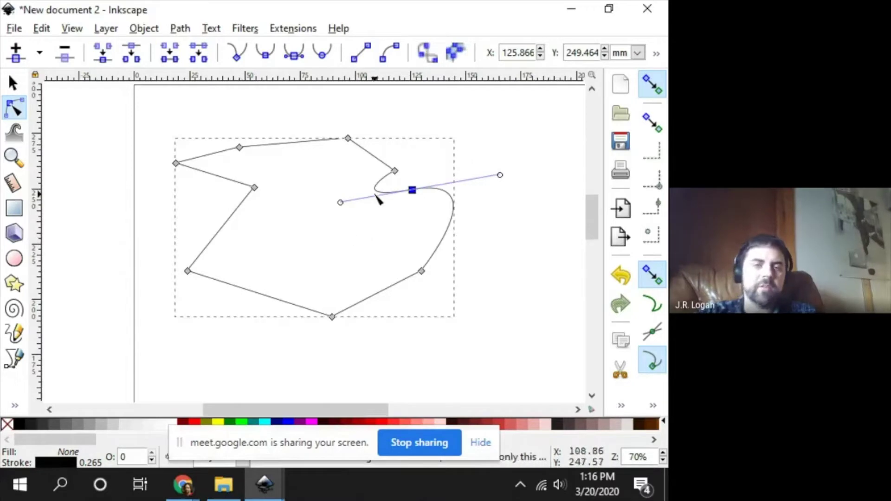
Step: Move the left inner corner node slightly down and left to about X 52.2, Y 243.8 mm
{"action": "left_click", "coordinate": [255, 188]}
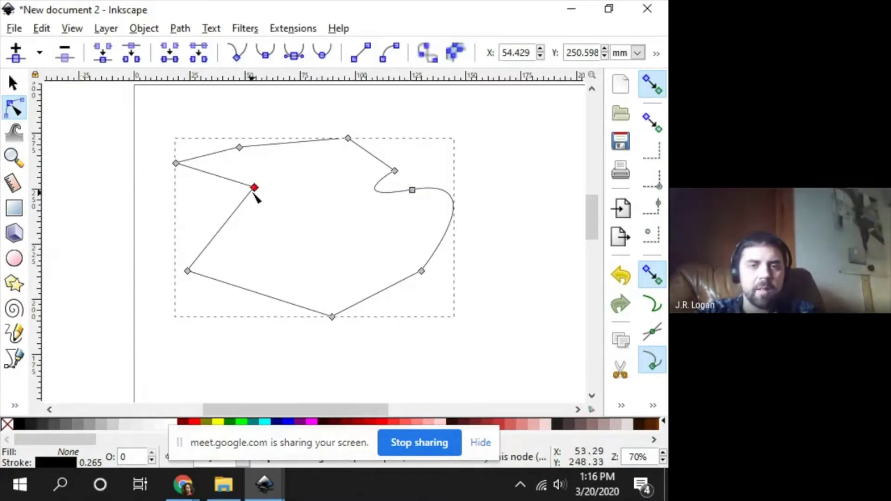
{"action": "mouse_move", "coordinate": [255, 188]}
{"action": "left_mouse_down"}
{"action": "mouse_move", "coordinate": [279, 225]}
{"action": "mouse_move", "coordinate": [225, 199]}
{"action": "mouse_move", "coordinate": [250, 203]}
{"action": "left_mouse_up"}
Step: Select the smooth node on the right curve and lengthen both of its handles nearly horizontally
{"action": "left_click", "coordinate": [413, 190]}
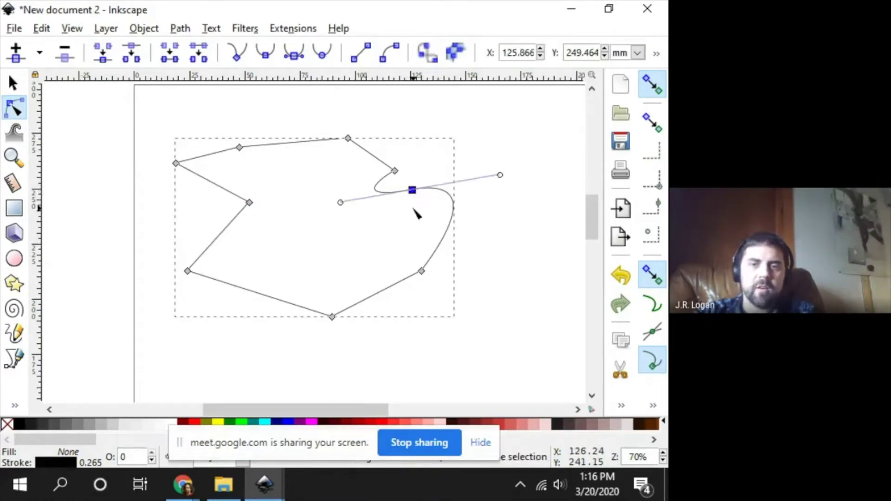
{"action": "left_click_drag", "start_coordinate": [340, 204], "coordinate": [296, 179]}
{"action": "left_click_drag", "start_coordinate": [501, 199], "coordinate": [530, 183]}
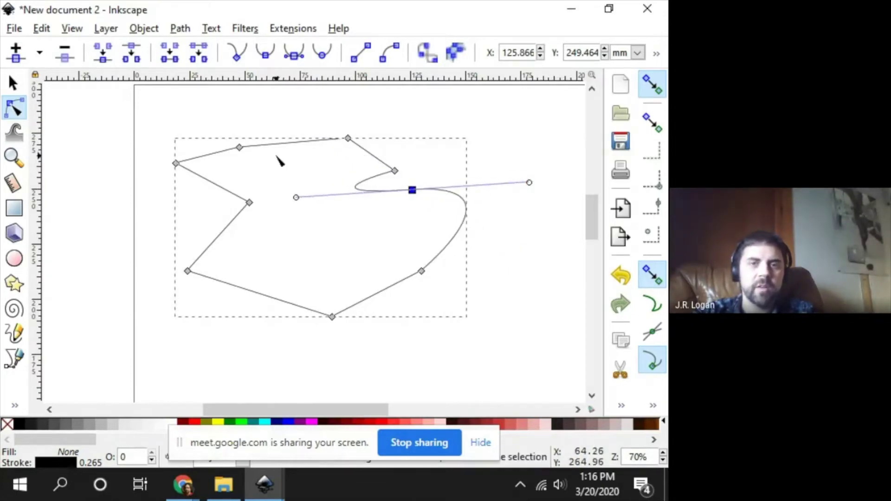
Step: Make the right curve node auto-smooth and reshape the curve by pulling its handles into a vertical line
{"action": "left_click", "coordinate": [324, 51]}
{"action": "left_click_drag", "start_coordinate": [409, 181], "coordinate": [326, 222]}
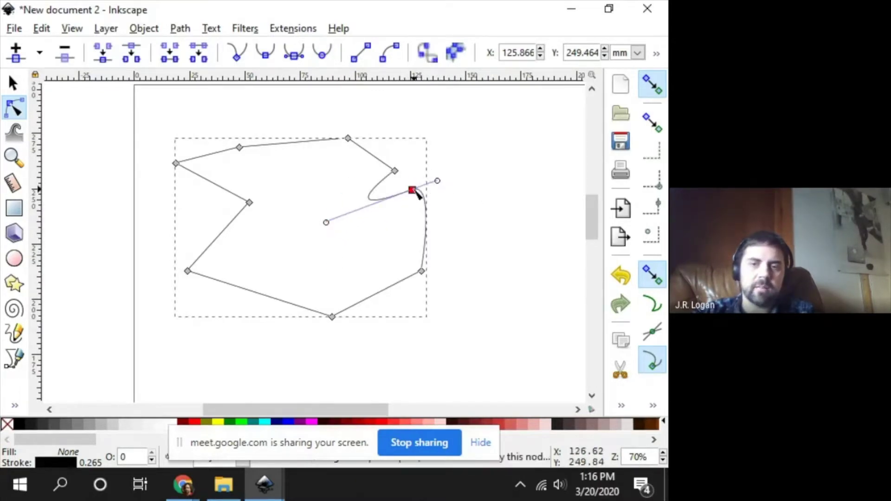
{"action": "left_click", "coordinate": [324, 51]}
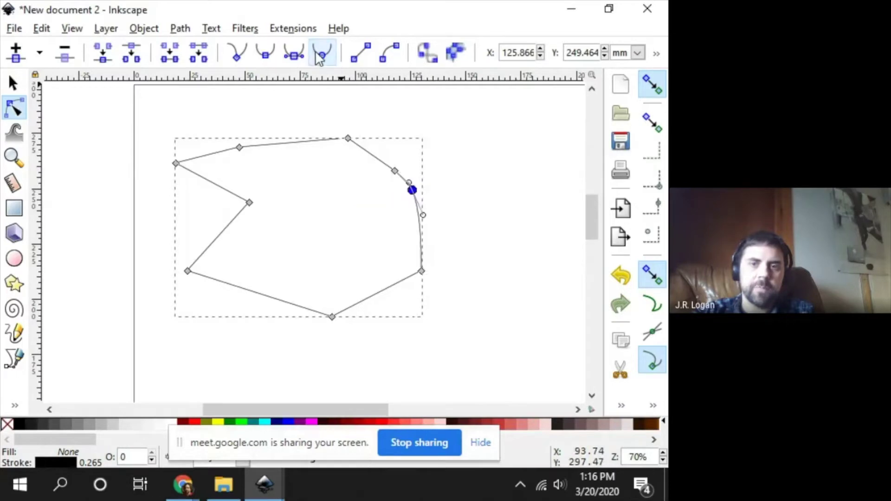
{"action": "left_click_drag", "start_coordinate": [424, 215], "coordinate": [416, 158]}
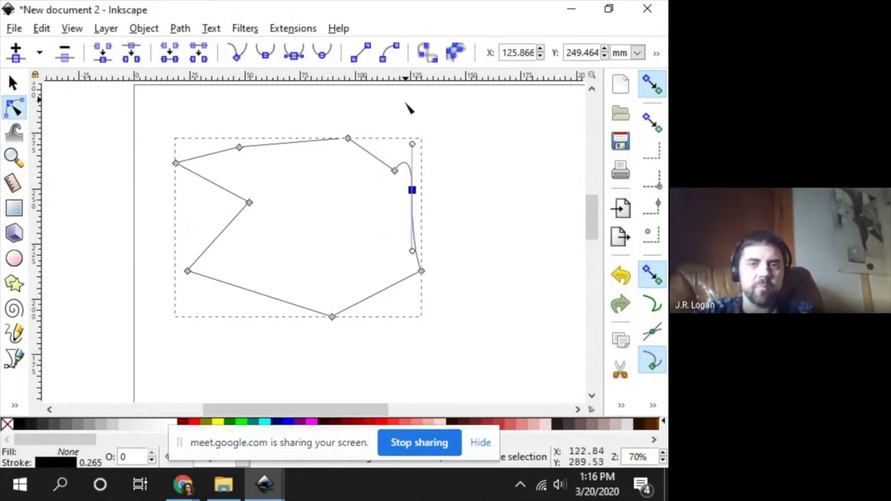
Step: Make the left inner corner node auto-smooth and lengthen its handles almost vertically to round the notch
{"action": "left_click", "coordinate": [250, 202]}
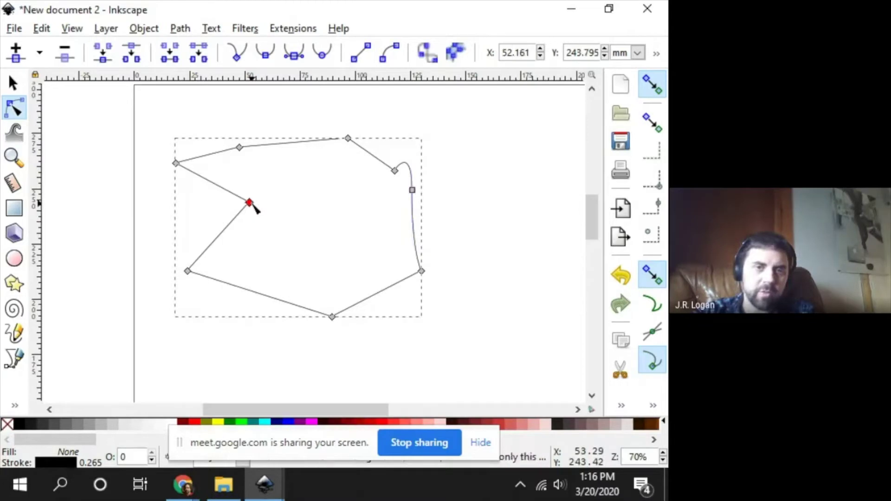
{"action": "left_click", "coordinate": [325, 52]}
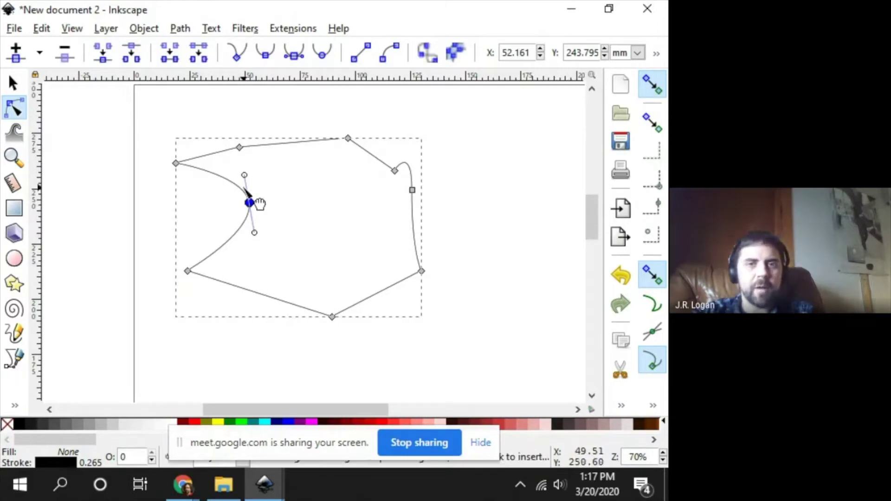
{"action": "left_click_drag", "start_coordinate": [254, 232], "coordinate": [249, 267]}
Step: Convert the left inner node to a corner node and pull its two handles to the right at independent angles
{"action": "left_click", "coordinate": [237, 52]}
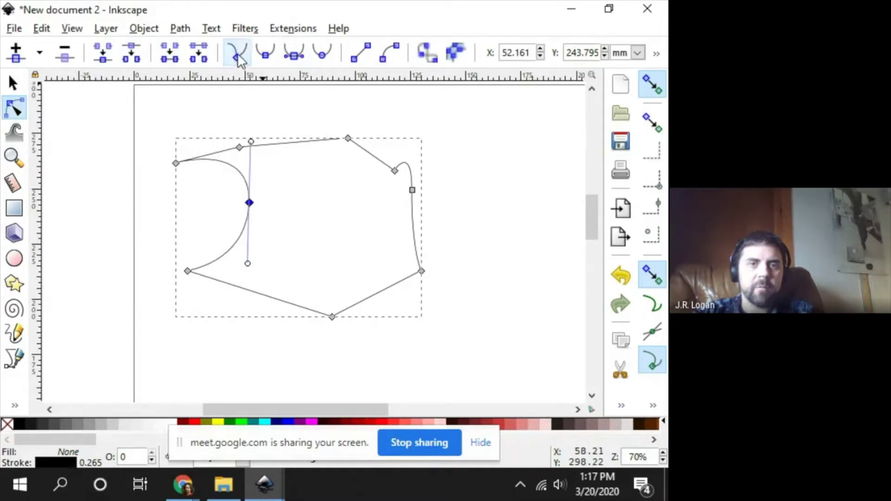
{"action": "left_click_drag", "start_coordinate": [251, 142], "coordinate": [371, 185]}
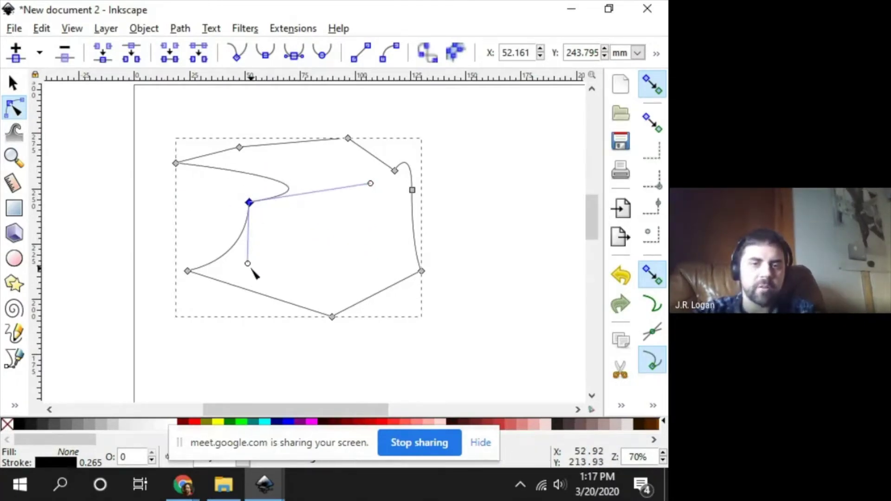
{"action": "left_click_drag", "start_coordinate": [248, 263], "coordinate": [329, 240]}
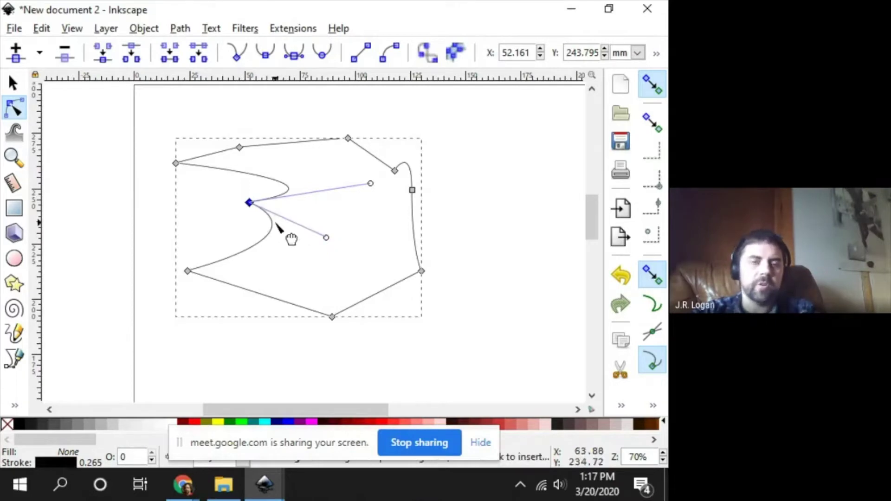
Step: Insert a new node into the curved segment between the left inner node and the lower-left node
{"action": "left_click", "coordinate": [231, 197]}
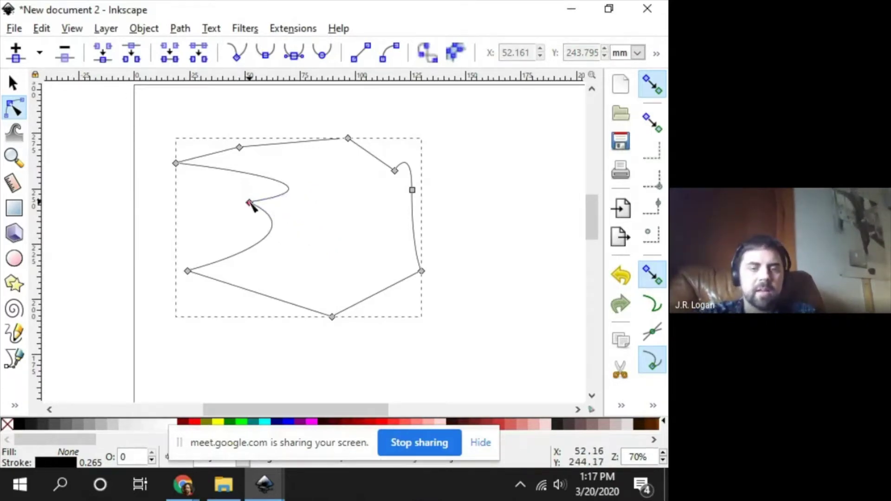
{"action": "left_click_drag", "start_coordinate": [289, 200], "coordinate": [177, 288]}
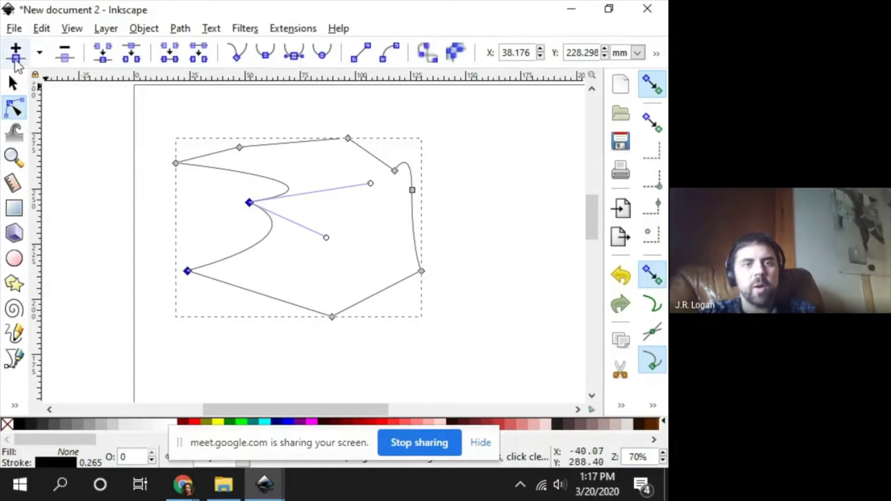
{"action": "left_click", "coordinate": [19, 64]}
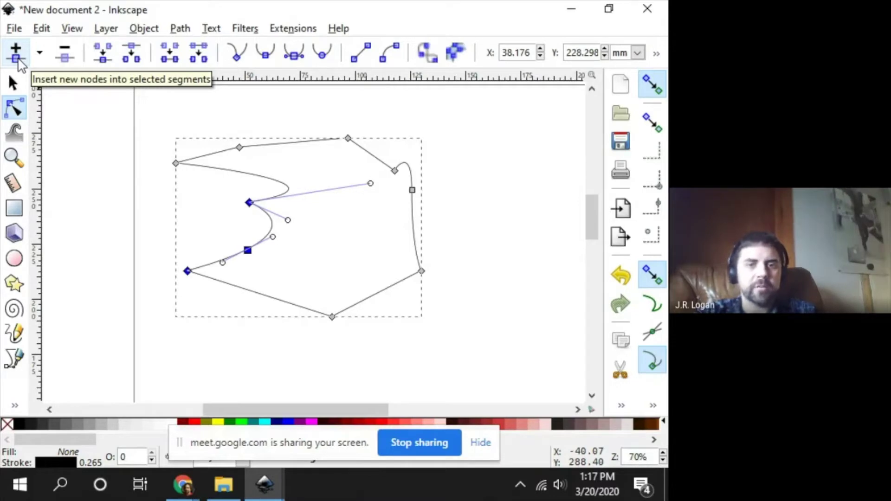
Step: Make the inserted node a corner node, move it to about X 31.2, Y 238.7 mm, and adjust the curve beside it
{"action": "left_click", "coordinate": [279, 257]}
{"action": "left_click", "coordinate": [249, 250]}
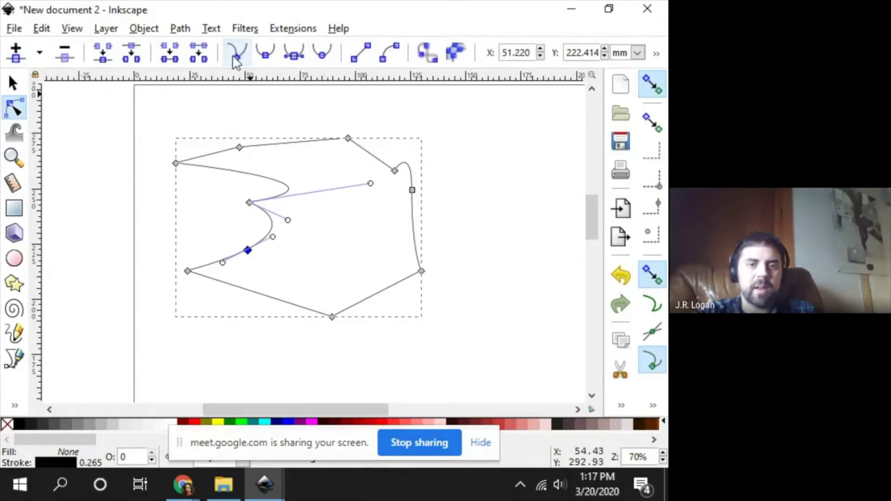
{"action": "left_click_drag", "start_coordinate": [252, 254], "coordinate": [185, 181]}
{"action": "left_click_drag", "start_coordinate": [179, 226], "coordinate": [178, 212]}
{"action": "left_click", "coordinate": [318, 272]}
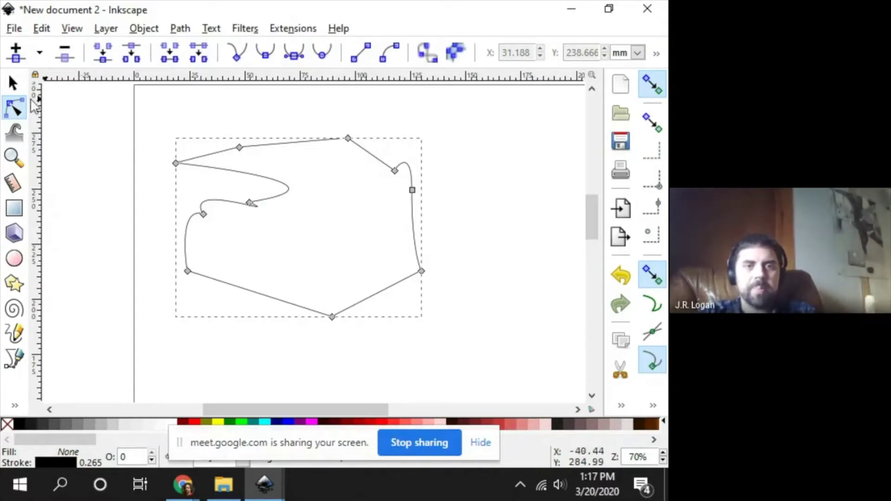
Step: Move the whole shape up and left with the selection tool to about X 6.4, Y 196.0
{"action": "key", "text": "s"}
{"action": "left_click_drag", "start_coordinate": [244, 180], "coordinate": [218, 174]}
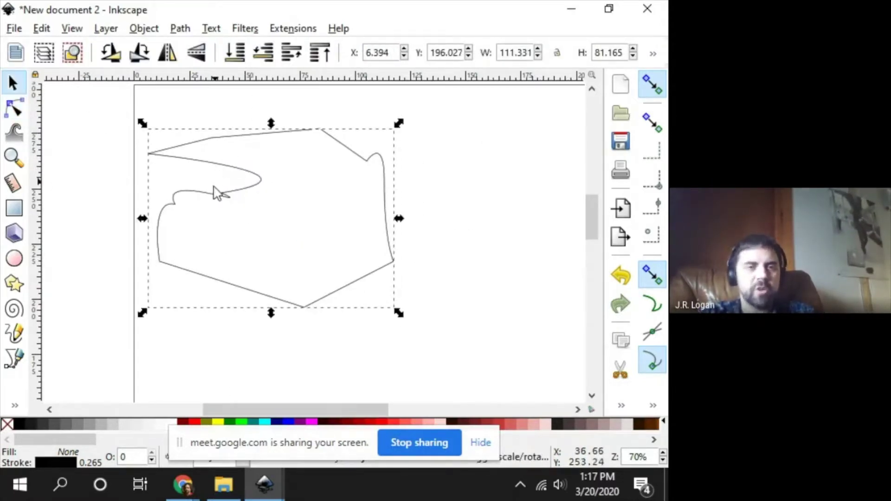
Step: Return to node editing, deselect the shape, and select it again by its outline
{"action": "left_click", "coordinate": [15, 113]}
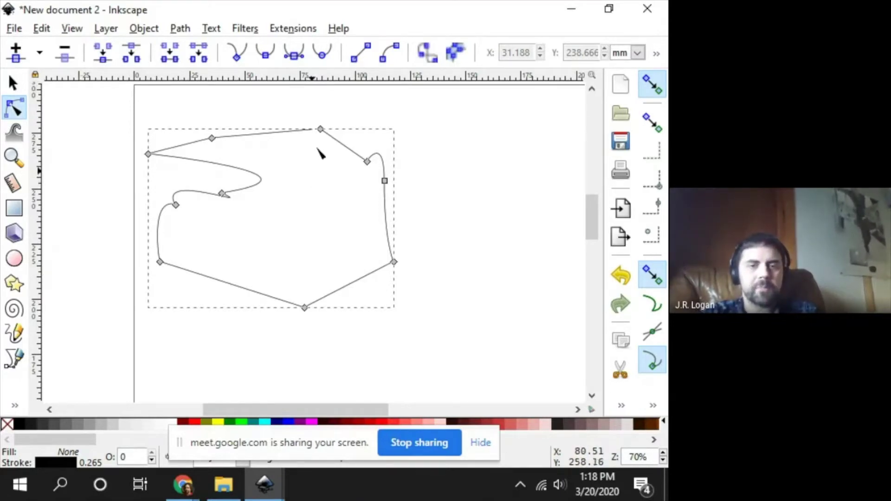
{"action": "left_click", "coordinate": [254, 155]}
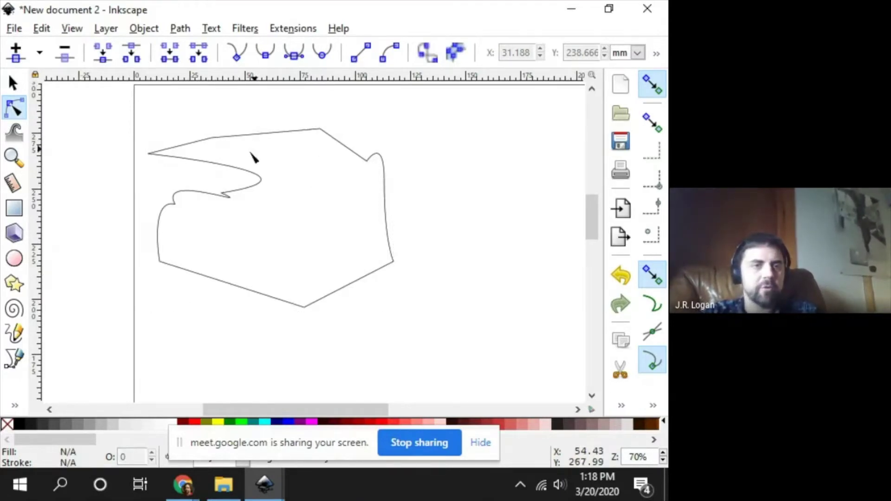
{"action": "left_click", "coordinate": [211, 144]}
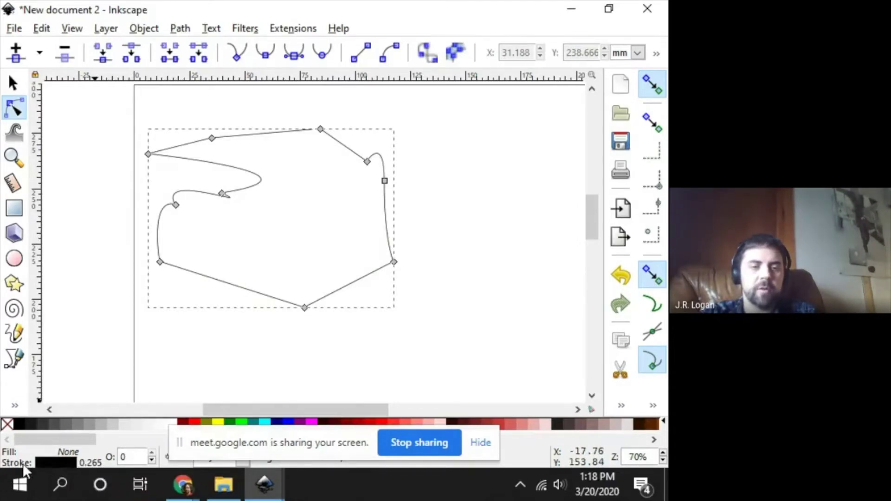
Step: Open the shape's Fill and Stroke settings, collapse and restore them, and close them
{"action": "left_click", "coordinate": [55, 454]}
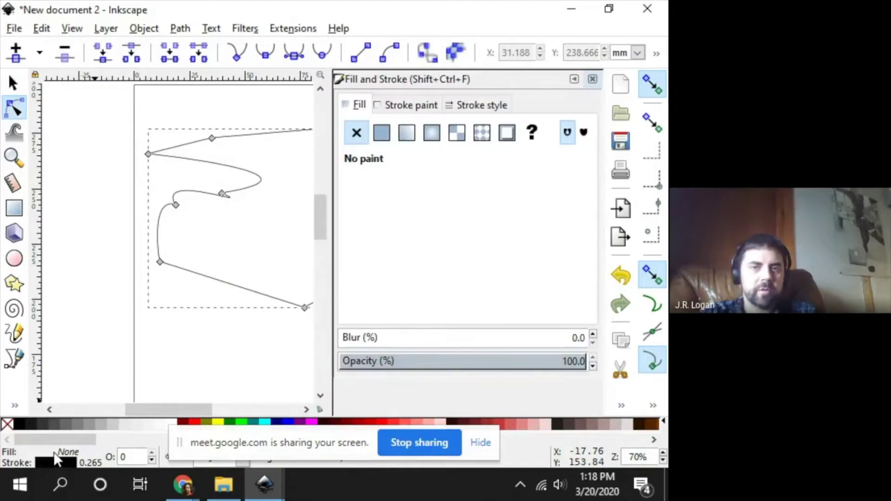
{"action": "left_click", "coordinate": [574, 80]}
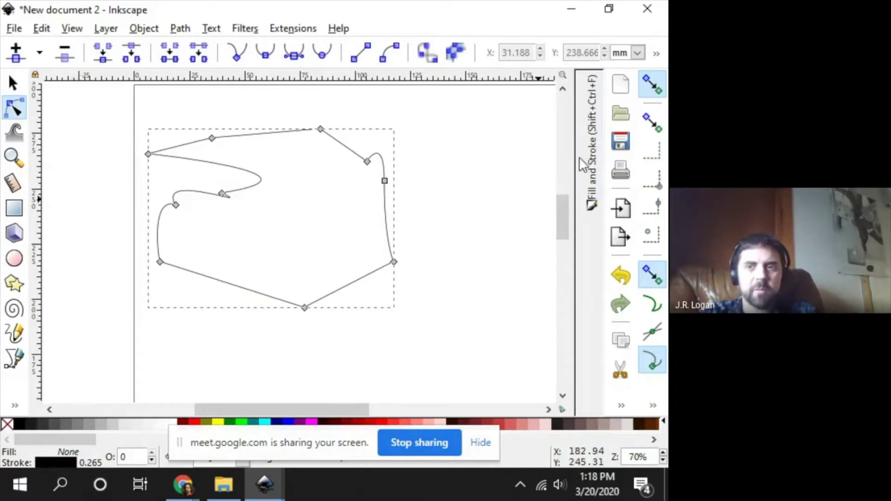
{"action": "left_click", "coordinate": [593, 144]}
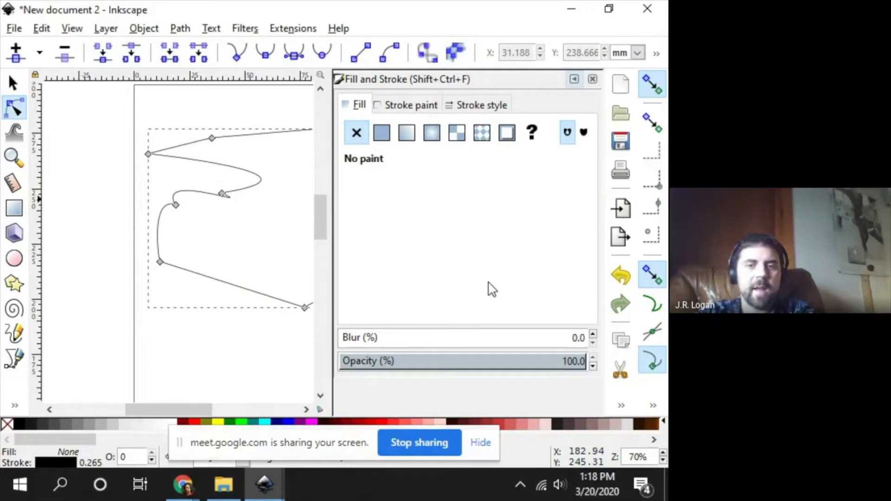
{"action": "left_click", "coordinate": [592, 79]}
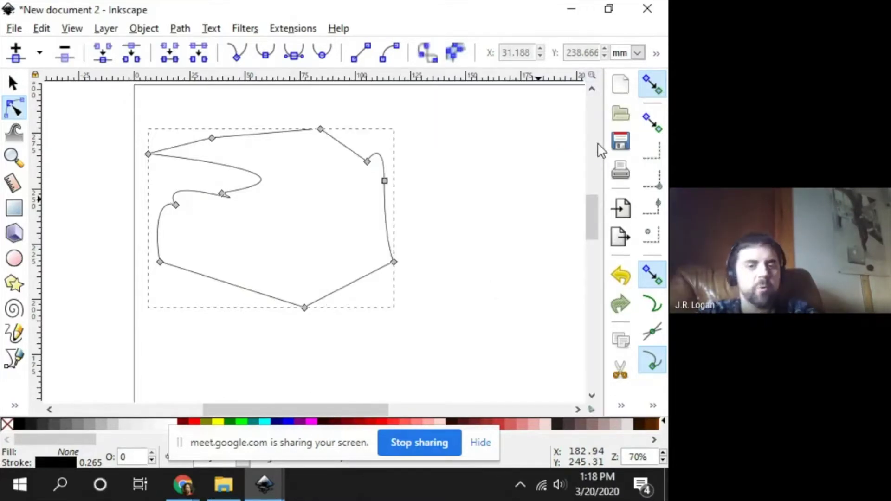
Step: Open the Fill and Stroke settings for the shape and return to the selection tool with the shape in view
{"action": "left_click", "coordinate": [56, 454]}
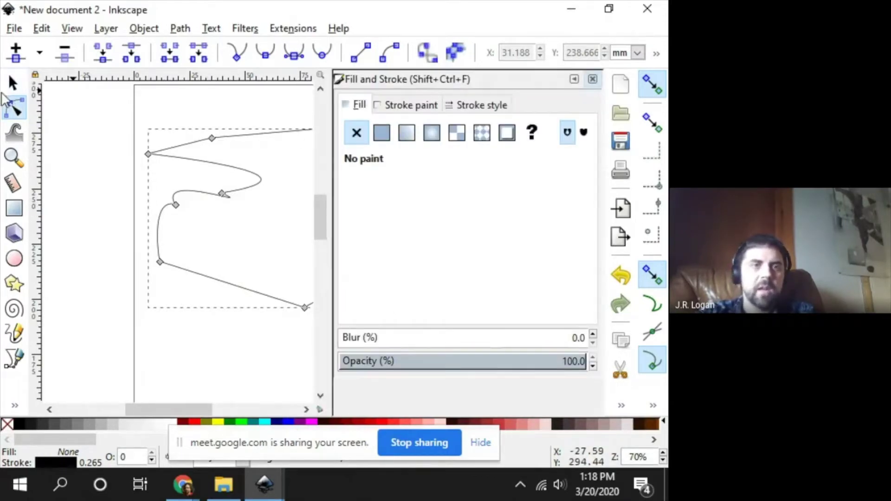
{"action": "left_click", "coordinate": [15, 85]}
{"action": "left_click_drag", "start_coordinate": [188, 411], "coordinate": [207, 411]}
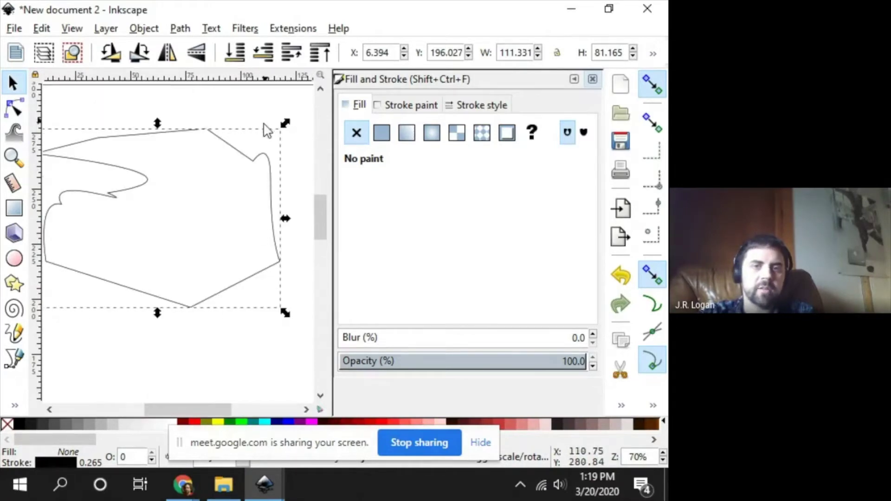
Step: Give the shape a flat colour fill and mix a brown in RGB with red at 159 and green at 78
{"action": "left_click", "coordinate": [382, 135]}
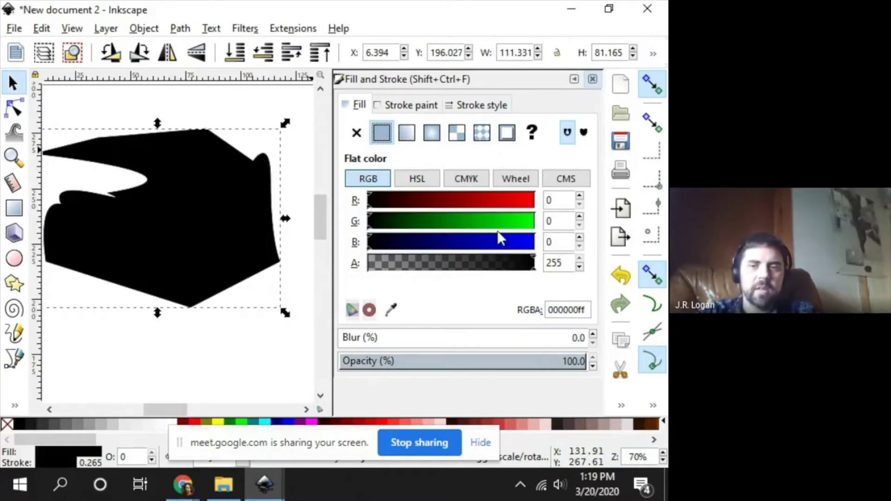
{"action": "left_click_drag", "start_coordinate": [464, 204], "coordinate": [553, 205]}
{"action": "left_click", "coordinate": [473, 204]}
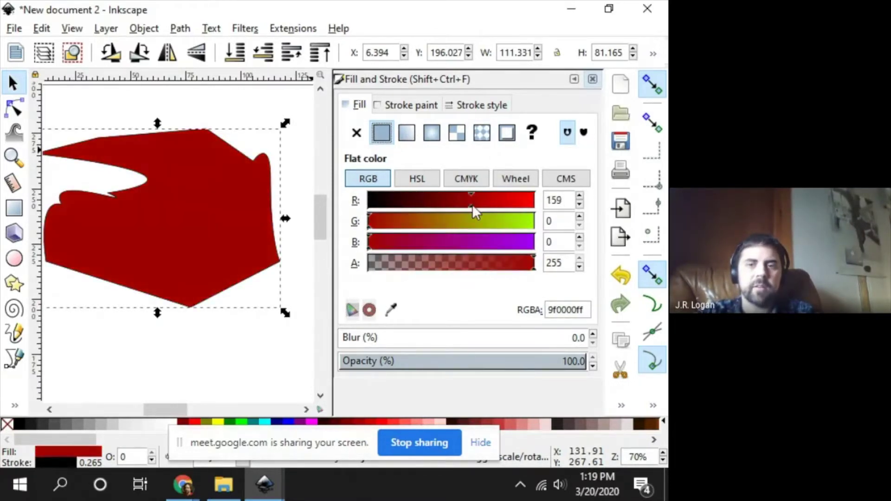
{"action": "mouse_move", "coordinate": [435, 221]}
{"action": "left_mouse_down"}
{"action": "mouse_move", "coordinate": [537, 222]}
{"action": "mouse_move", "coordinate": [420, 218]}
{"action": "left_mouse_up"}
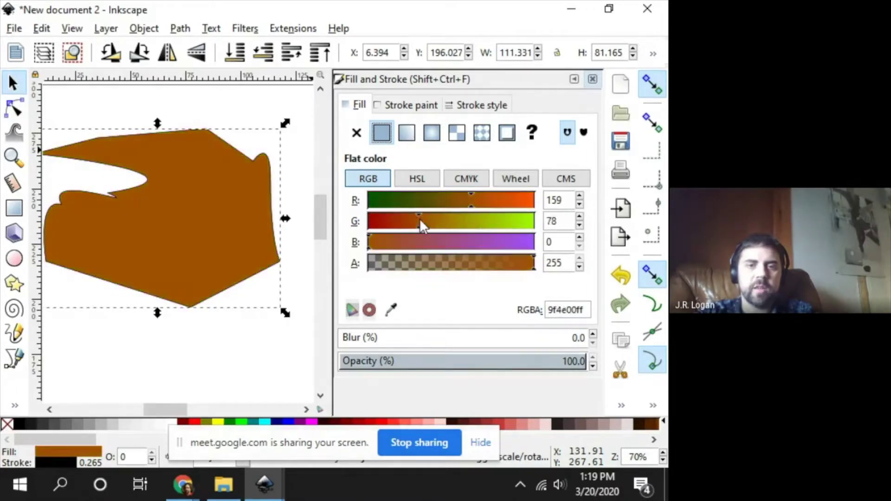
Step: Go through the HSL and CMYK colour modes and recolour the fill to b36a59ff with the colour wheel
{"action": "left_click", "coordinate": [417, 179]}
{"action": "left_click", "coordinate": [482, 181]}
{"action": "left_click", "coordinate": [518, 182]}
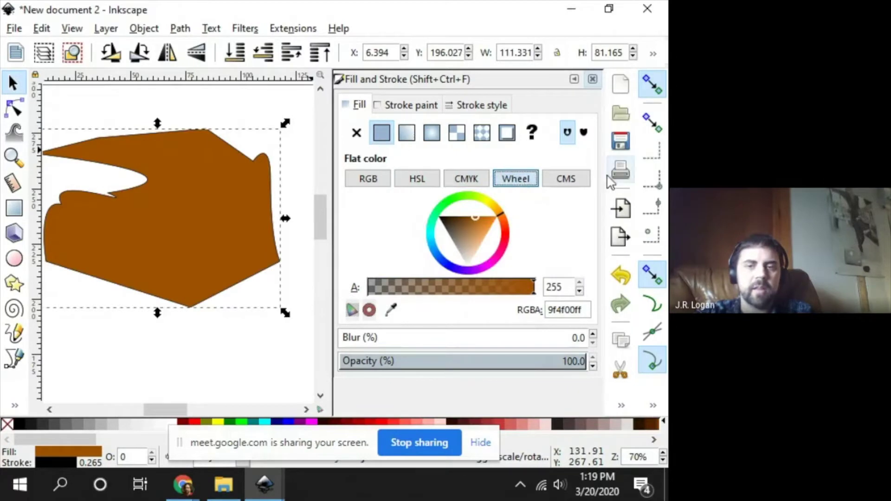
{"action": "mouse_move", "coordinate": [475, 237]}
{"action": "left_mouse_down"}
{"action": "mouse_move", "coordinate": [468, 234]}
{"action": "mouse_move", "coordinate": [500, 225]}
{"action": "mouse_move", "coordinate": [509, 234]}
{"action": "left_mouse_up"}
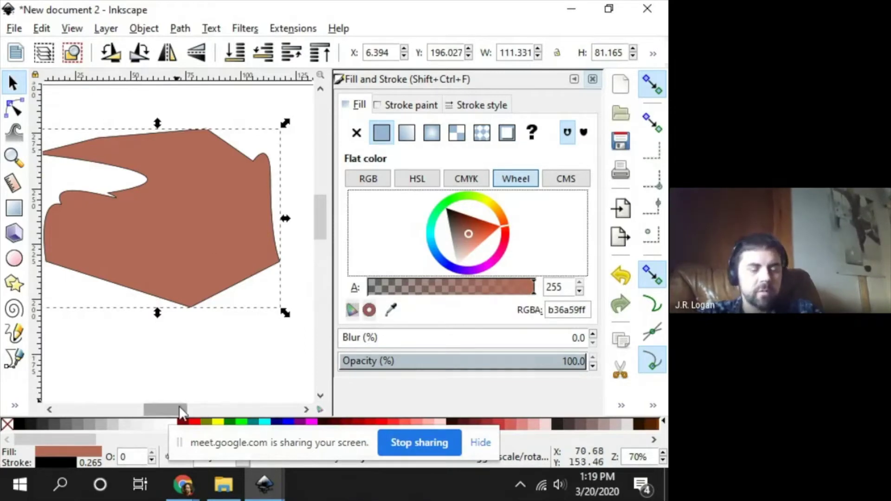
Step: Switch to the slideshow, present the Node Selection and Editing and Activity slides, and stop sharing the screen
{"action": "key", "text": "alt+Tab"}
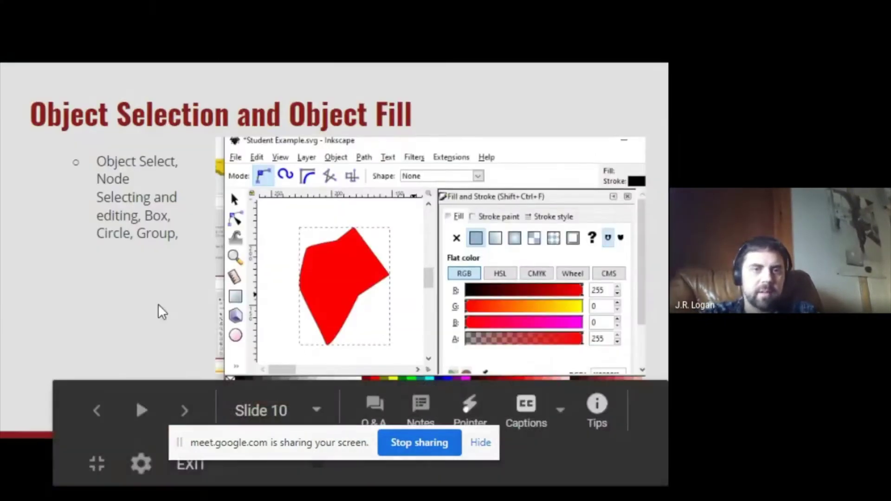
{"action": "key", "text": "Right"}
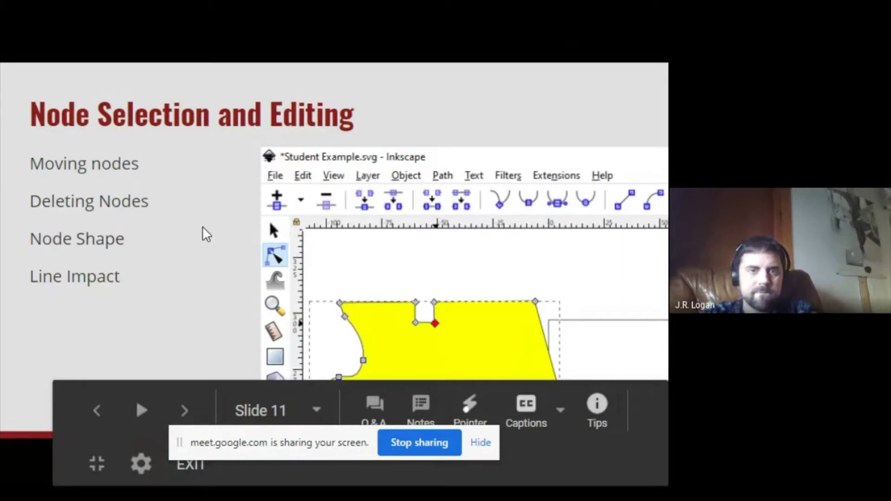
{"action": "key", "text": "Right"}
{"action": "key", "text": "Left"}
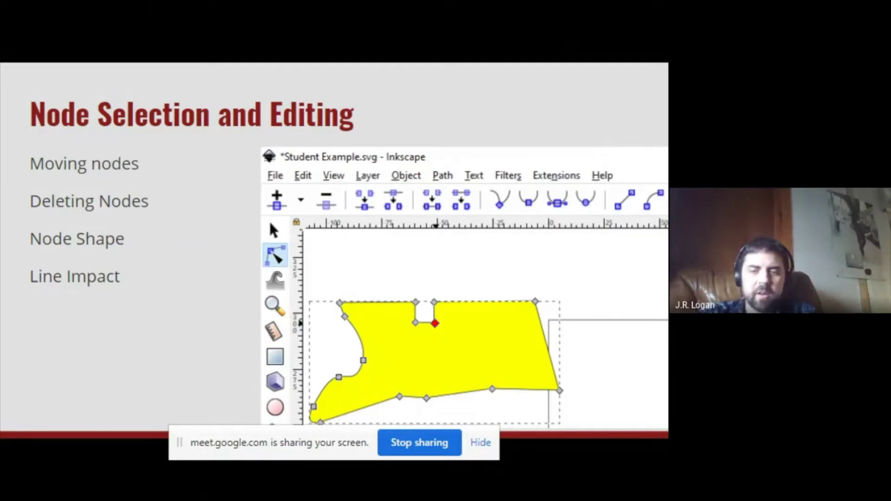
{"action": "key", "text": "Right"}
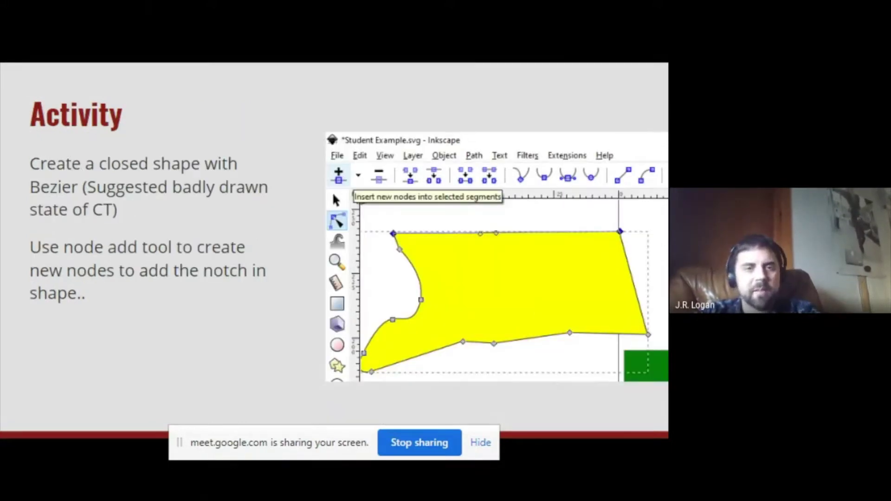
{"action": "key", "text": "Left"}
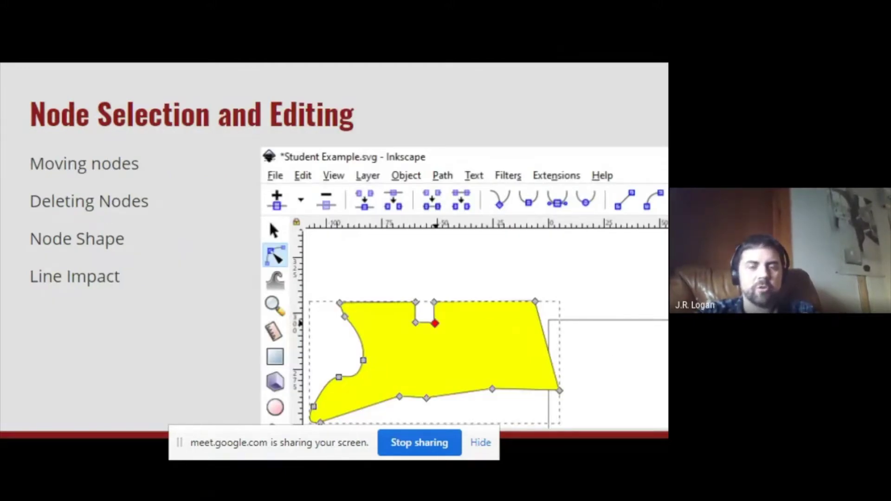
{"action": "key", "text": "Right"}
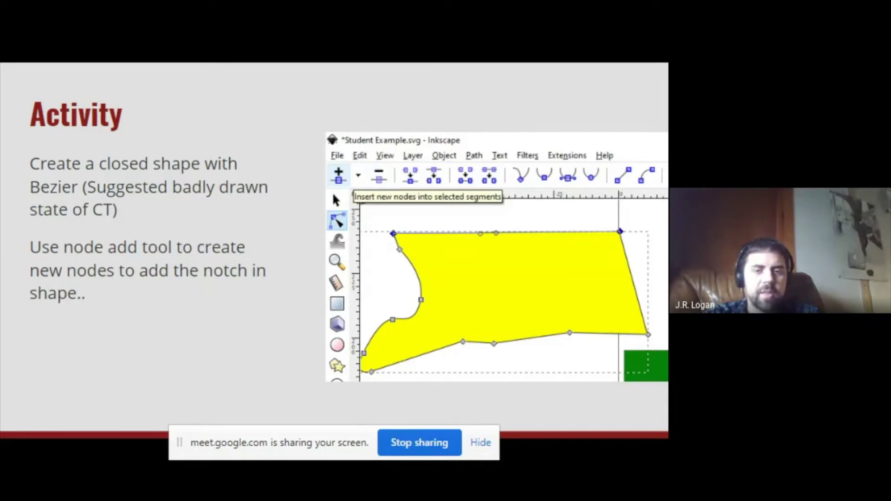
{"action": "left_click", "coordinate": [427, 447]}
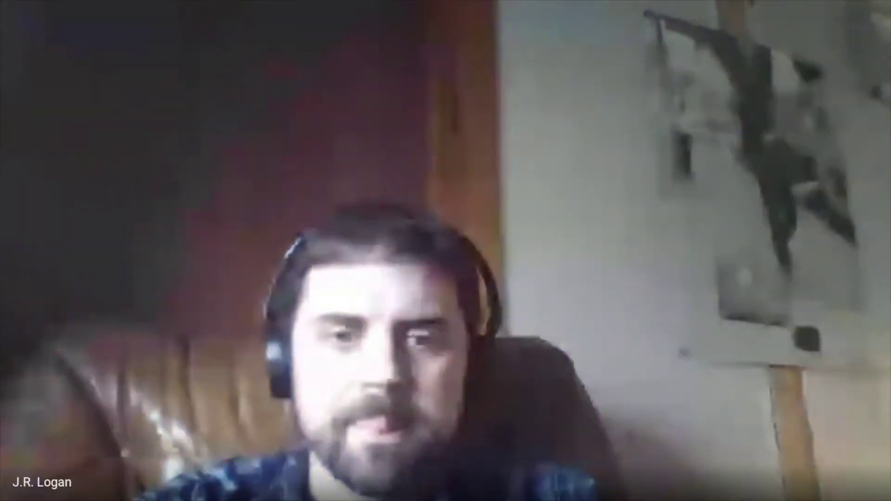
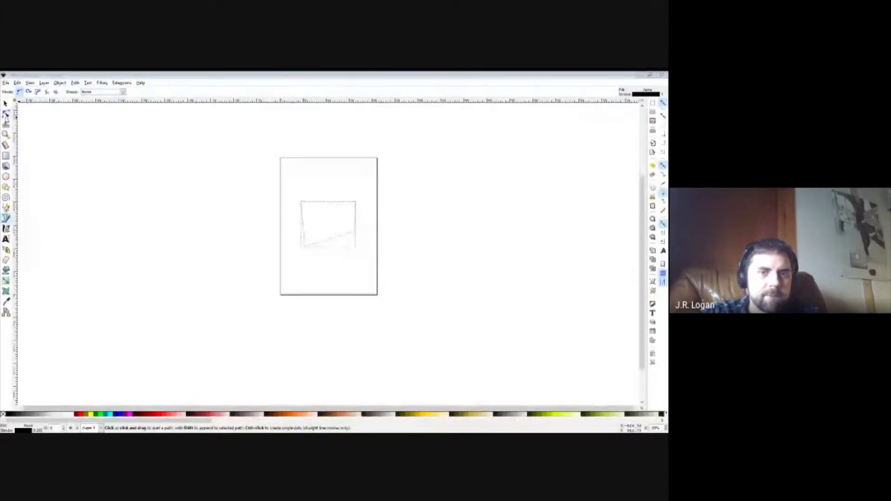
Step: Select the two upper corner nodes of the four-sided shape and insert three evenly spaced nodes between them
{"action": "left_click", "coordinate": [5, 113]}
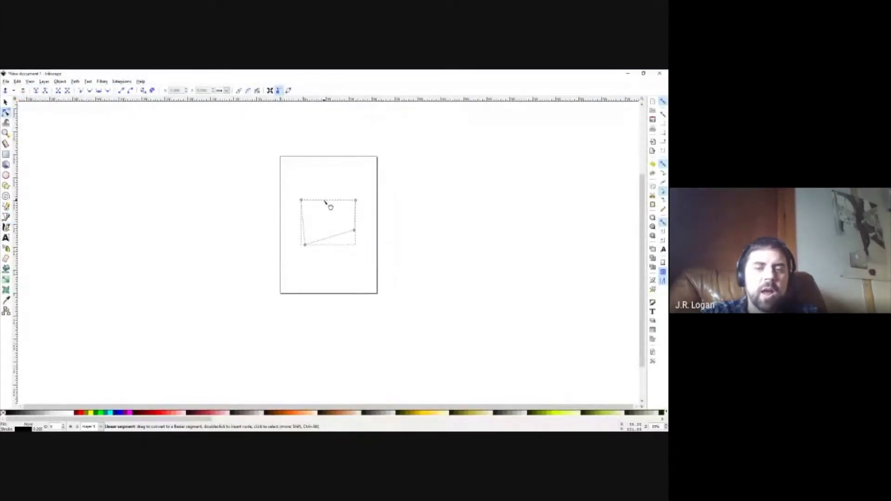
{"action": "left_click", "coordinate": [302, 200]}
{"action": "left_click", "coordinate": [356, 201]}
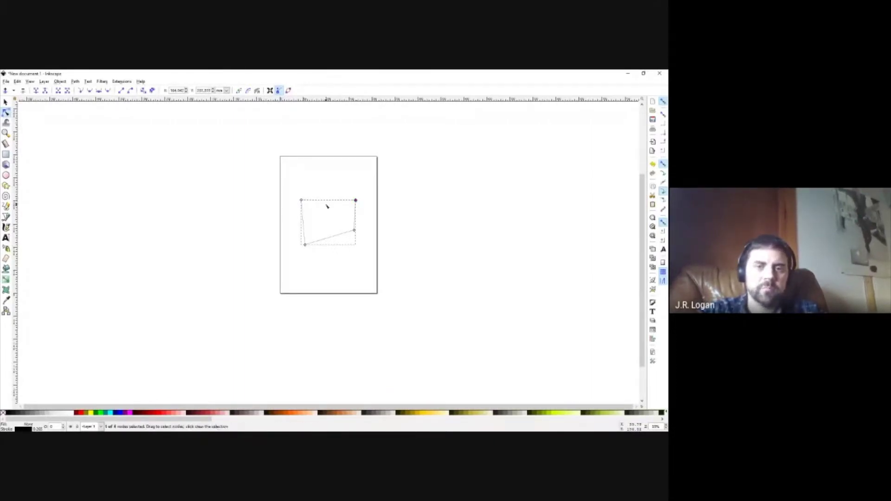
{"action": "left_click", "coordinate": [302, 200]}
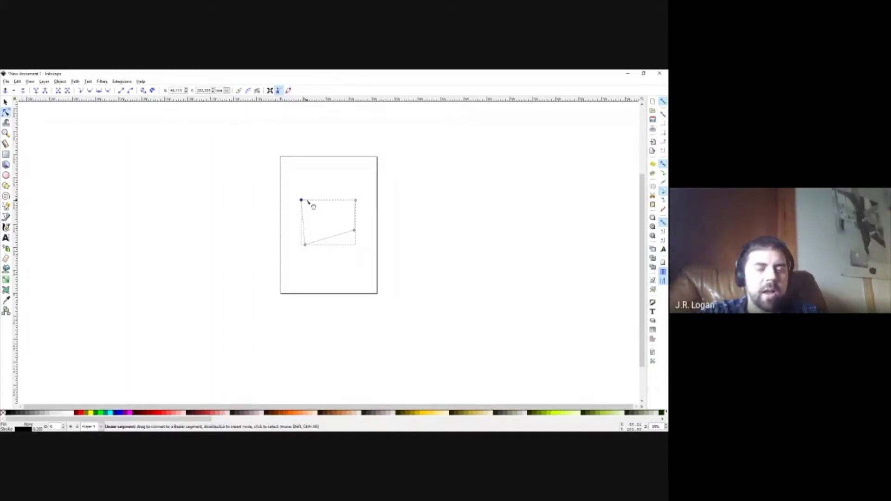
{"action": "left_click", "coordinate": [356, 200], "text": "shift"}
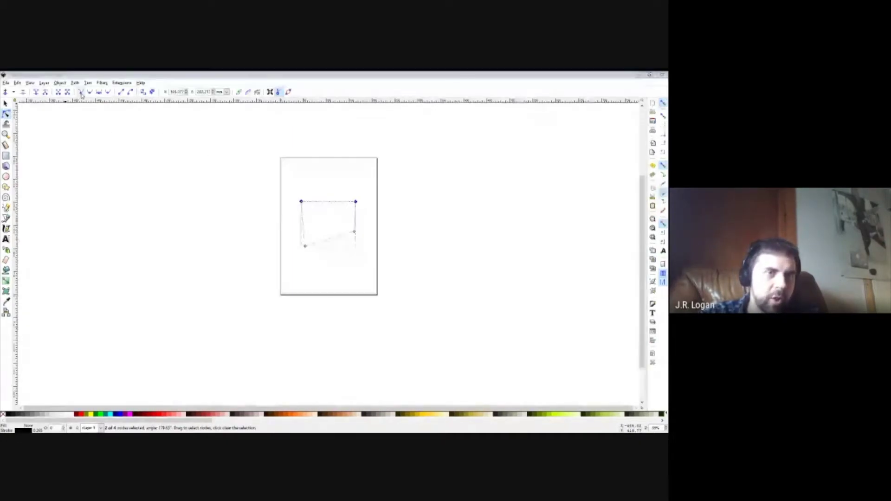
{"action": "left_click", "coordinate": [6, 91]}
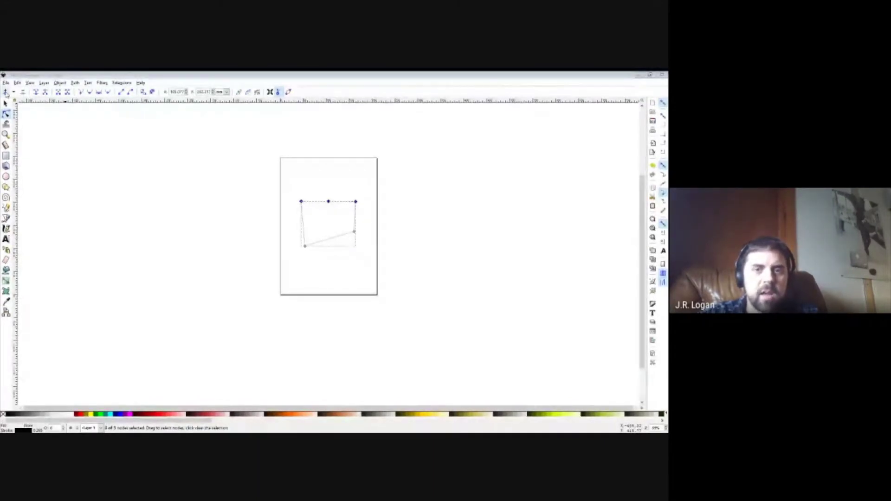
{"action": "left_click", "coordinate": [6, 92]}
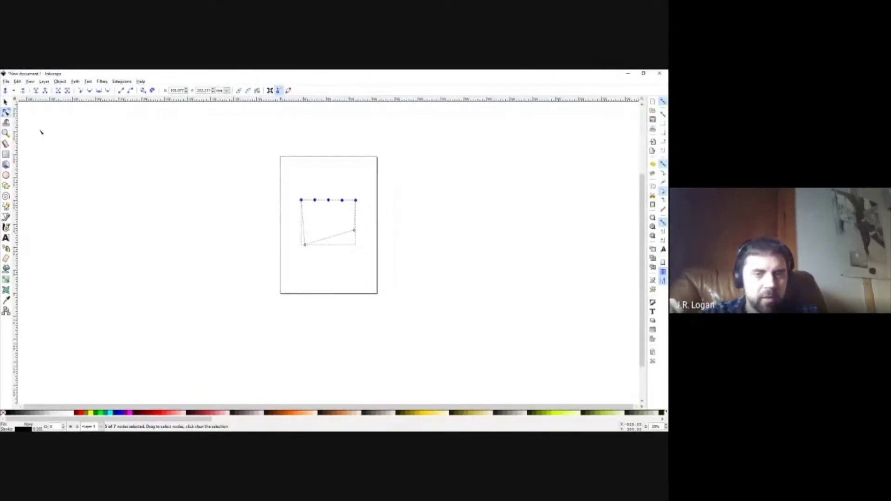
Step: Clear the node selection and move the upper edge's middle node down and right, directly below the inserted node to its right
{"action": "left_click", "coordinate": [315, 200], "text": "shift"}
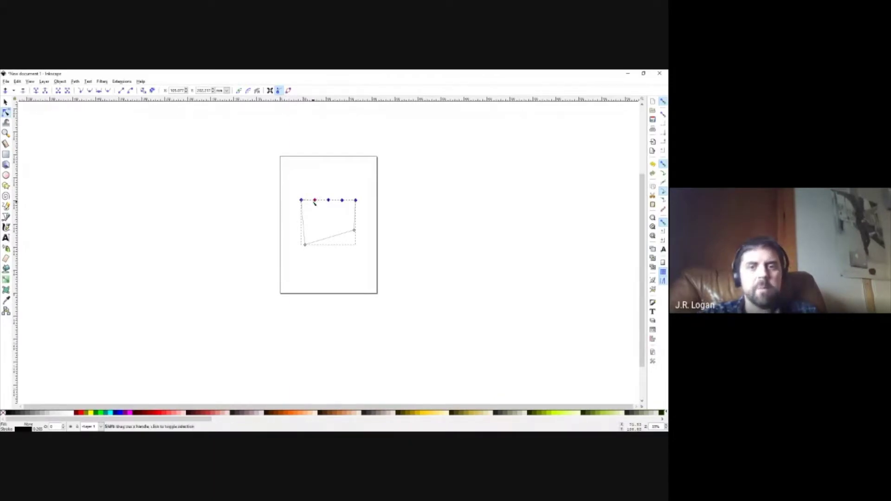
{"action": "left_click", "coordinate": [329, 200], "text": "shift"}
{"action": "left_click", "coordinate": [342, 200], "text": "shift"}
{"action": "left_click", "coordinate": [301, 200], "text": "shift"}
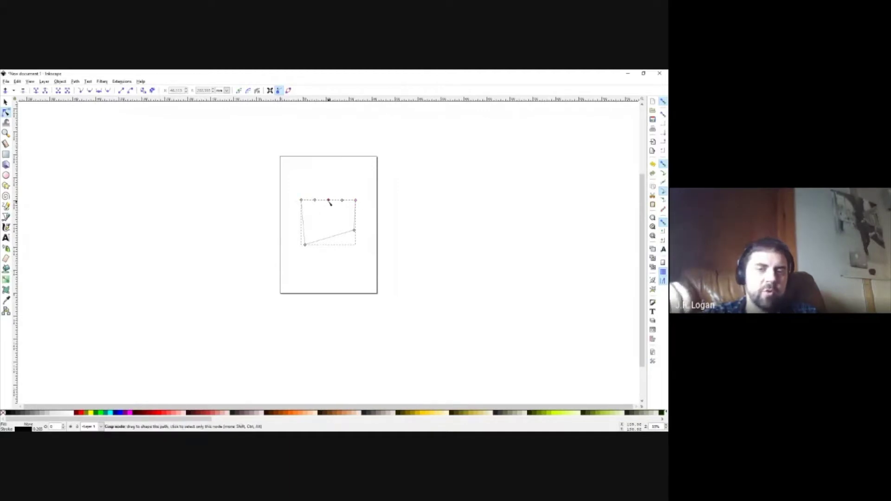
{"action": "left_click", "coordinate": [328, 201]}
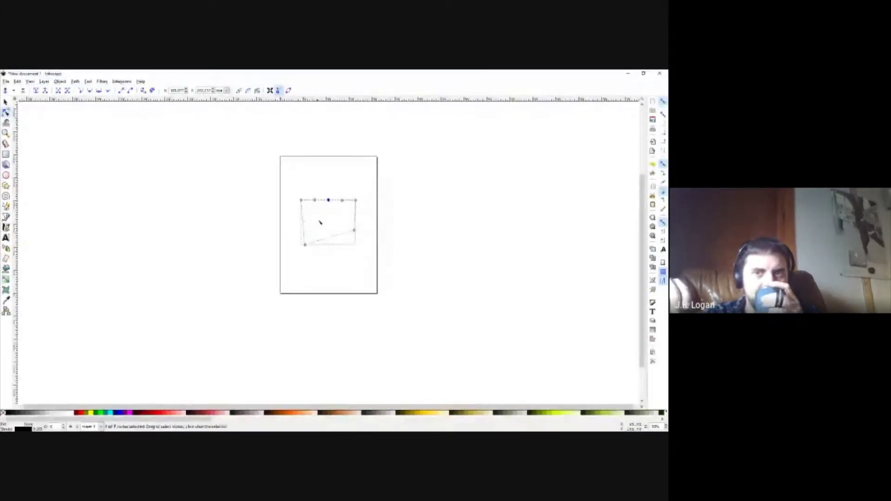
{"action": "mouse_move", "coordinate": [328, 201]}
{"action": "left_mouse_down"}
{"action": "mouse_move", "coordinate": [329, 212]}
{"action": "mouse_move", "coordinate": [341, 212]}
{"action": "left_mouse_up"}
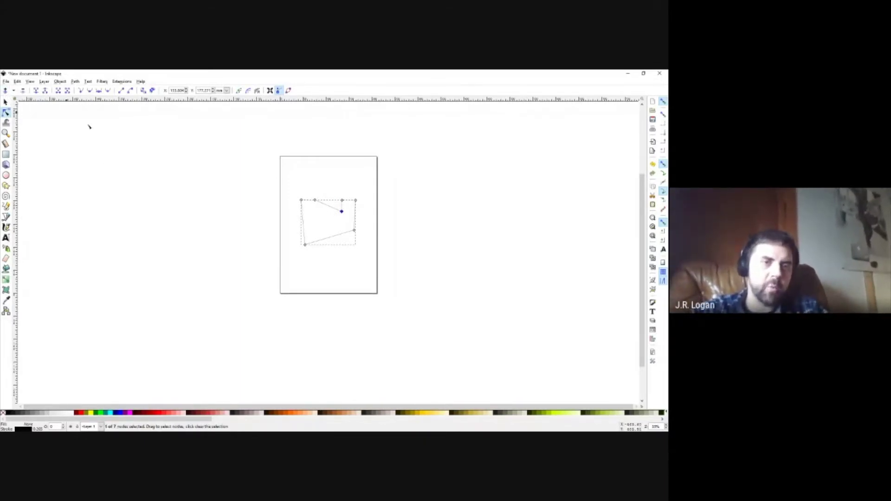
Step: Insert a node midway along the slanted segment and reposition the nodes to form a rectangular notch in the upper edge
{"action": "left_click", "coordinate": [315, 200], "text": "shift"}
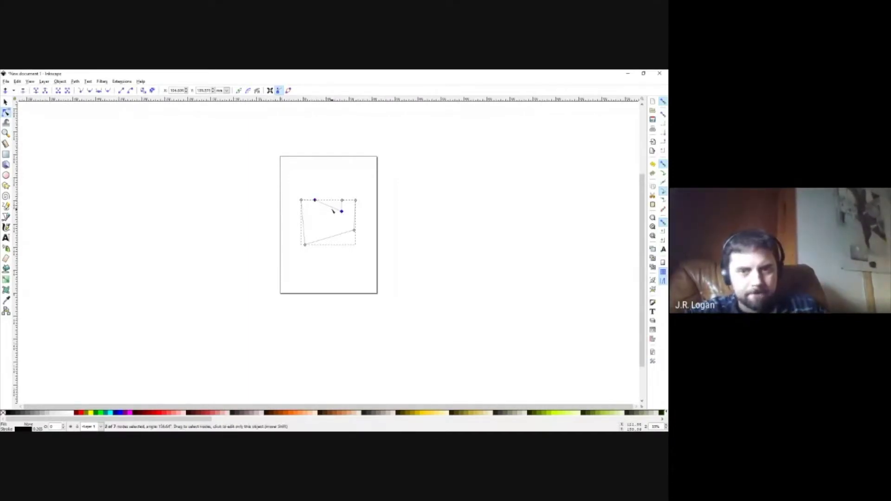
{"action": "key", "text": "Insert"}
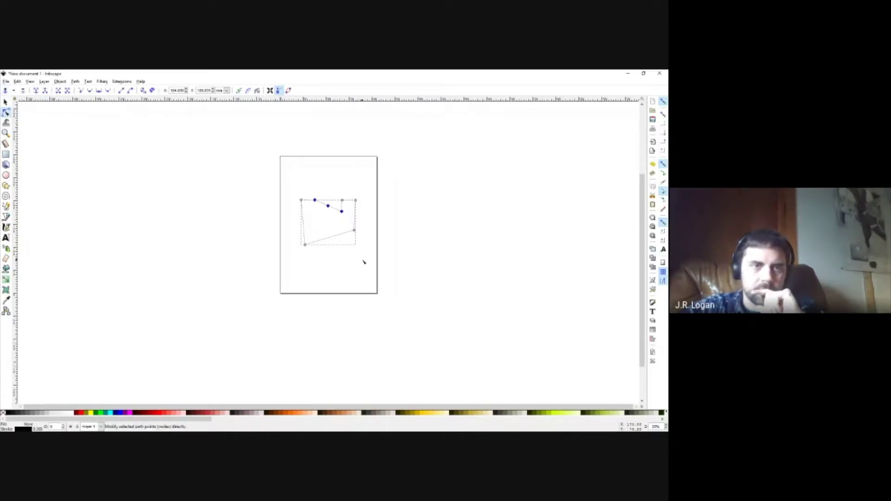
{"action": "left_click_drag", "start_coordinate": [328, 206], "coordinate": [328, 210]}
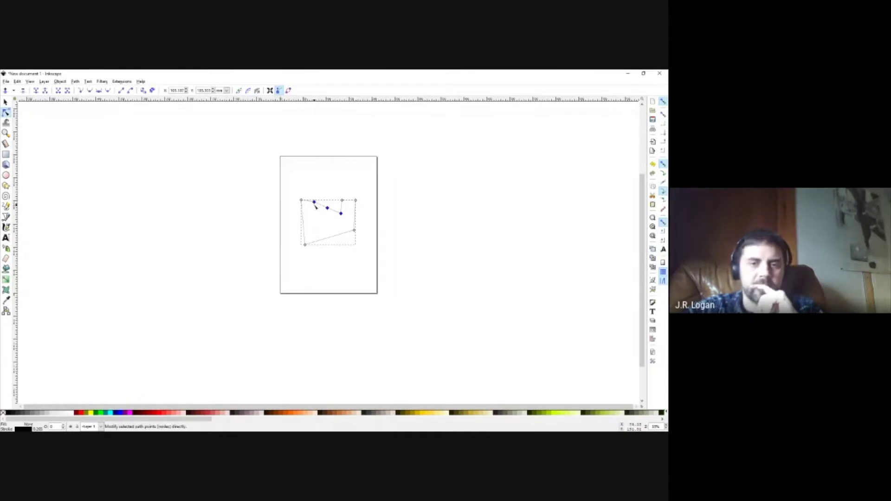
{"action": "left_click", "coordinate": [315, 203]}
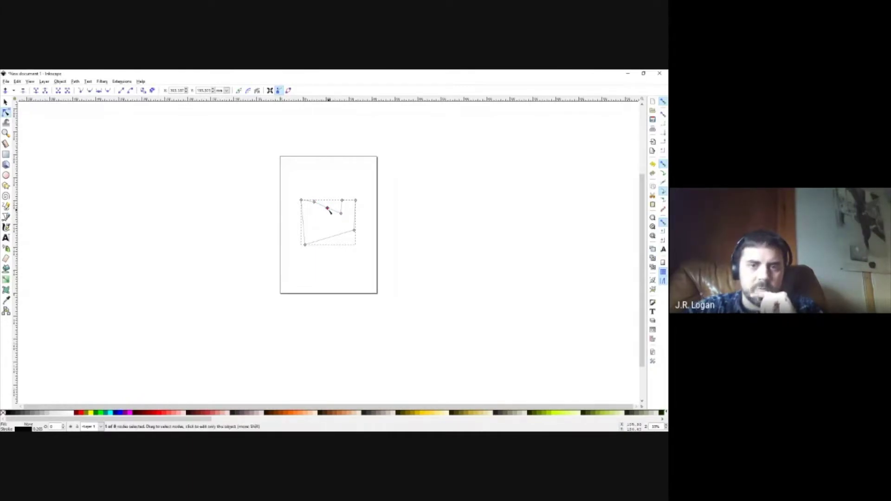
{"action": "left_click_drag", "start_coordinate": [324, 208], "coordinate": [325, 216]}
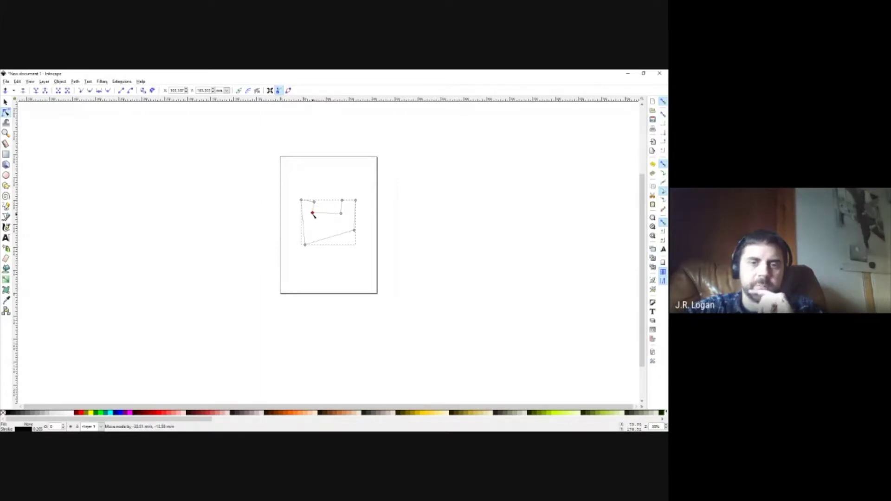
{"action": "left_click_drag", "start_coordinate": [314, 215], "coordinate": [314, 215]}
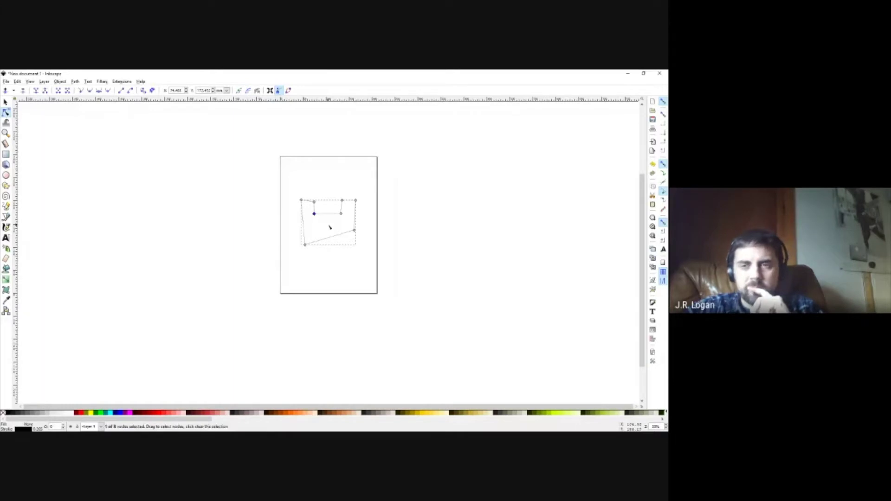
{"action": "left_click", "coordinate": [314, 202]}
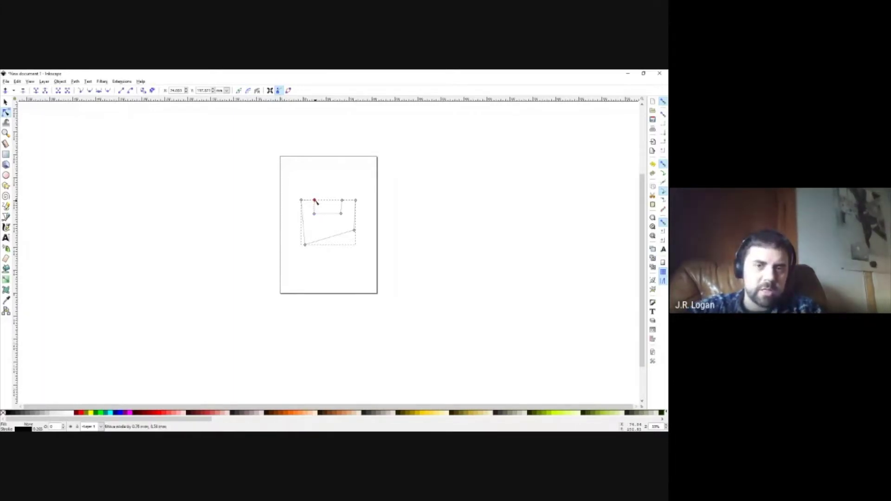
Step: Narrow the notch by moving its upper-right and lower-right nodes to the left
{"action": "left_click", "coordinate": [342, 201]}
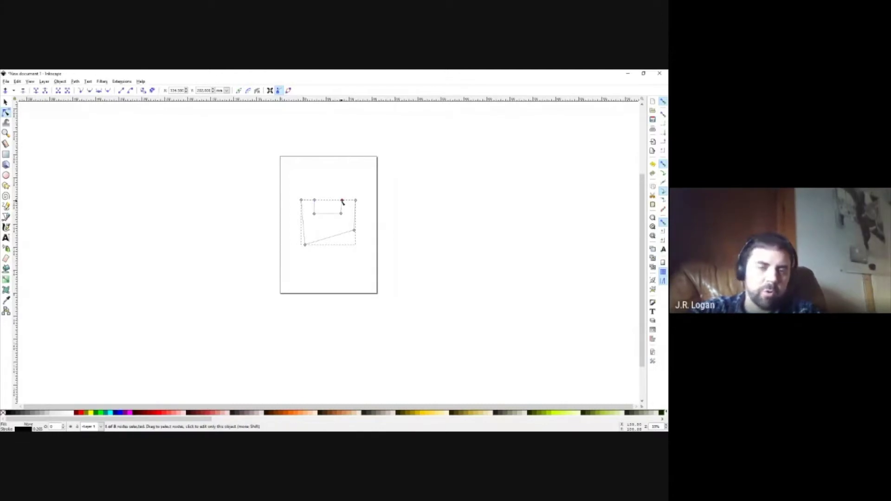
{"action": "left_click_drag", "start_coordinate": [342, 201], "coordinate": [324, 200]}
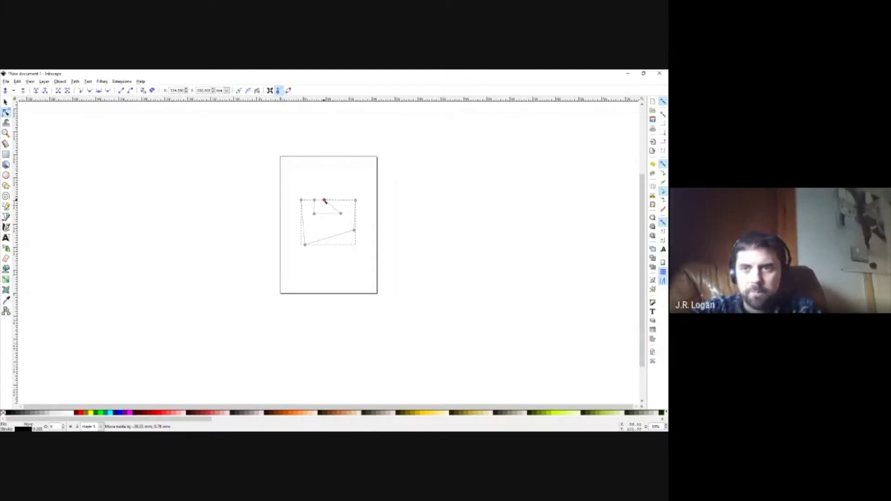
{"action": "left_click", "coordinate": [342, 214]}
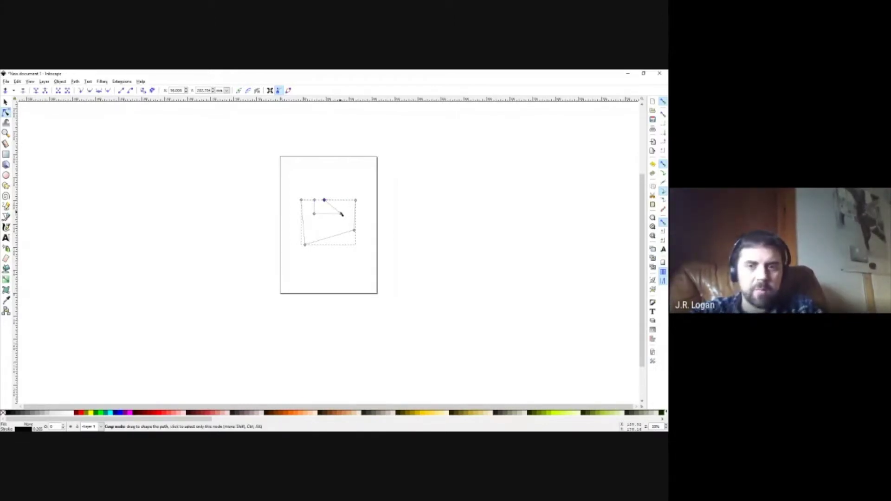
{"action": "left_click_drag", "start_coordinate": [339, 215], "coordinate": [324, 216]}
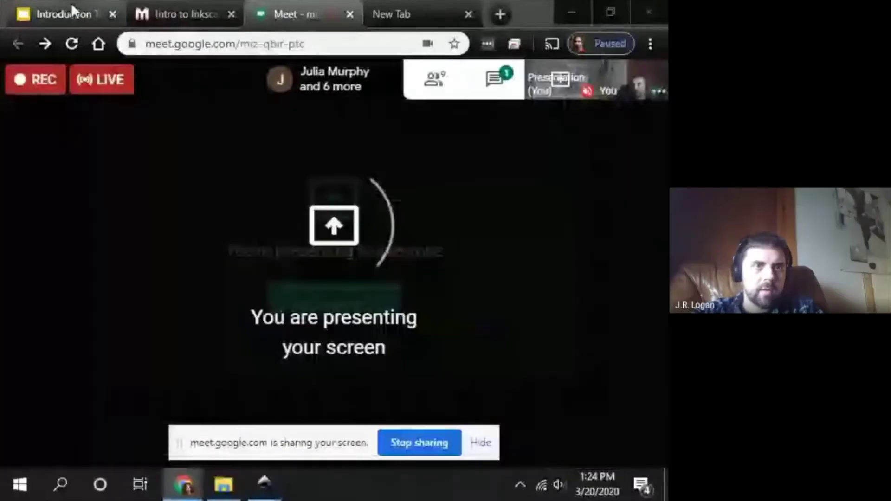
Step: Switch to the Google Slides deck, present the "Creating a Box and Modifying" slide full screen, and exit the slideshow
{"action": "left_click", "coordinate": [70, 10]}
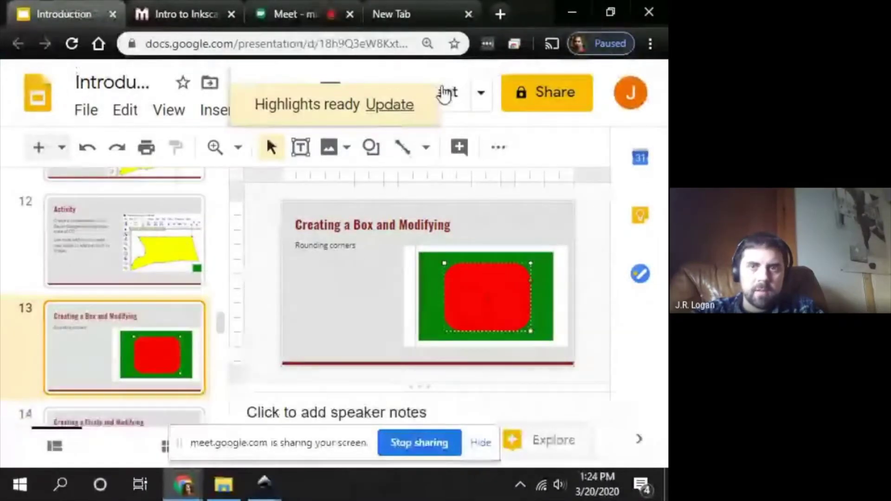
{"action": "left_click", "coordinate": [443, 89]}
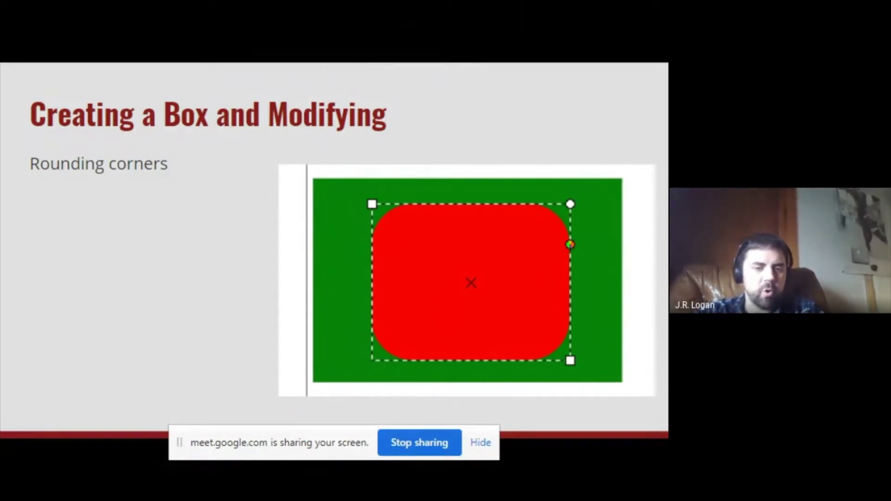
{"action": "key", "text": "F11"}
{"action": "key", "text": "Escape"}
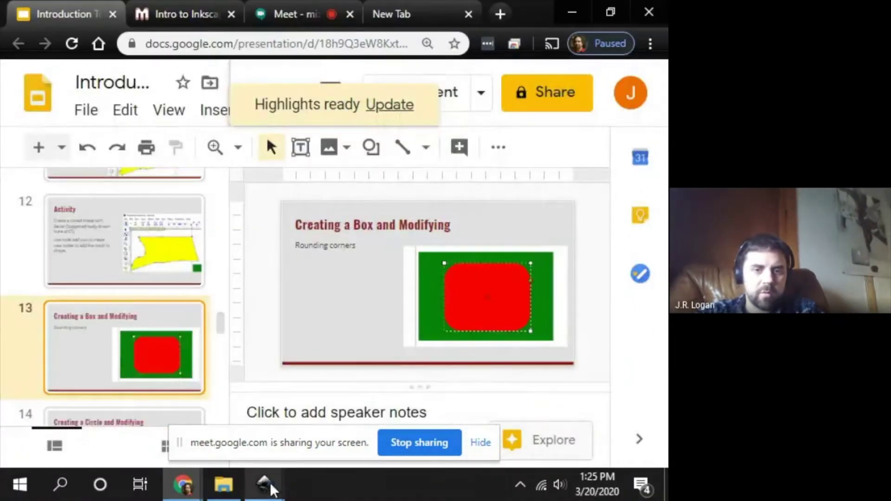
Step: Switch to Inkscape's New document 2, close Fill and Stroke, and draw a rectangle about 60 by 35 mm beside the brown shape
{"action": "mouse_move", "coordinate": [268, 484]}
{"action": "left_click", "coordinate": [284, 399]}
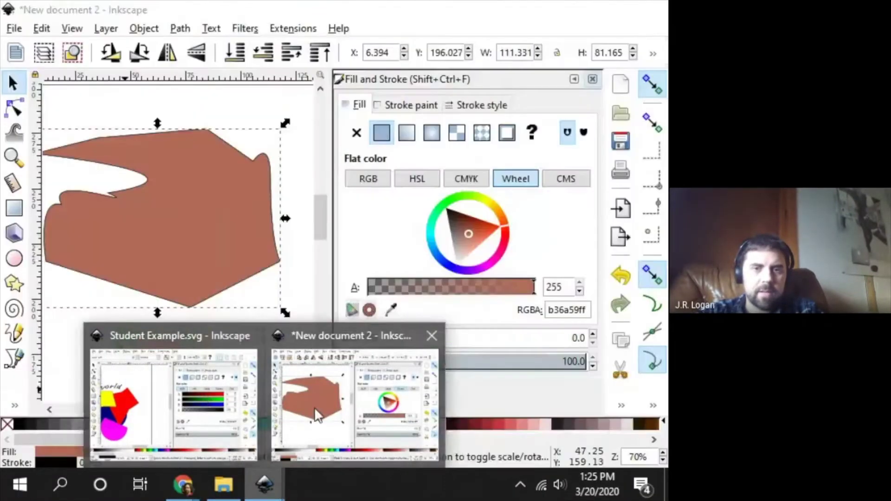
{"action": "left_click", "coordinate": [593, 79]}
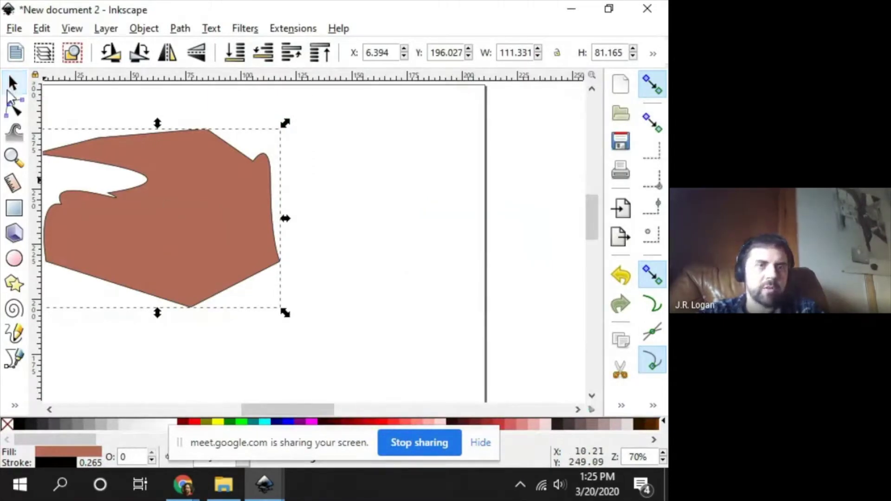
{"action": "left_click", "coordinate": [14, 210]}
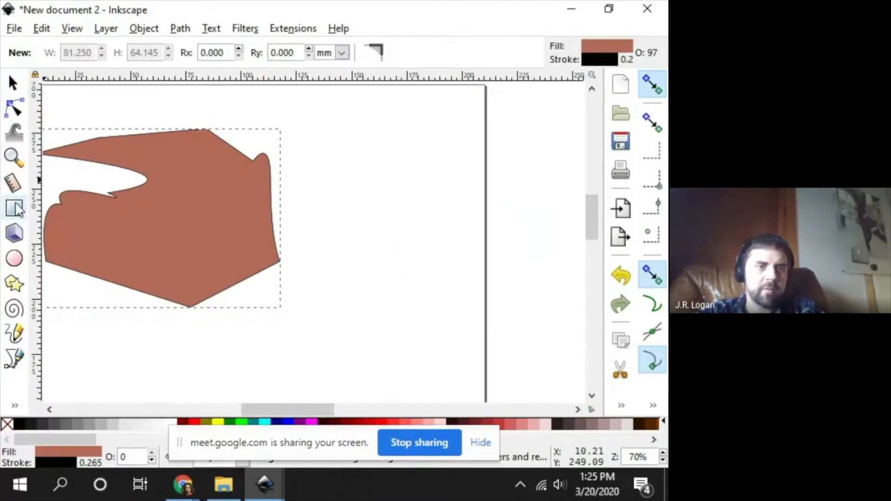
{"action": "left_click_drag", "start_coordinate": [433, 148], "coordinate": [302, 226]}
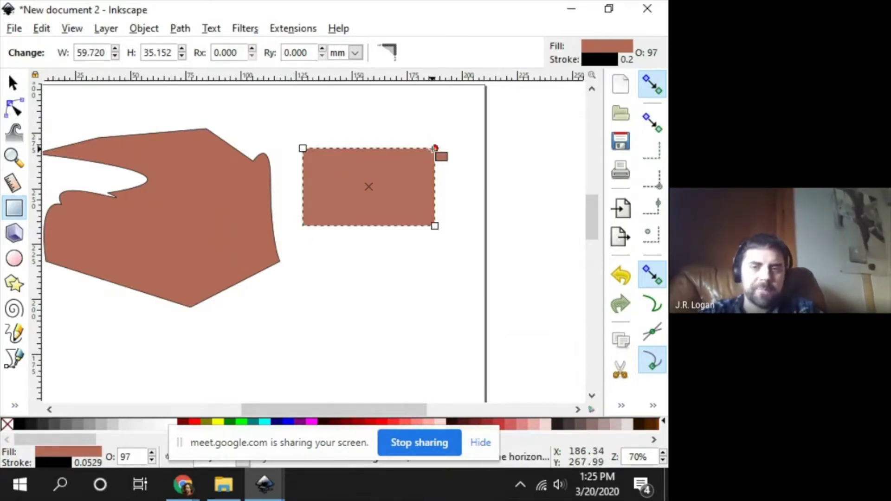
Step: Resize the rectangle to about 52 by 45 mm and round its corners to a radius of about 13 mm
{"action": "left_click_drag", "start_coordinate": [434, 226], "coordinate": [455, 243]}
{"action": "mouse_move", "coordinate": [302, 147]}
{"action": "left_mouse_down"}
{"action": "mouse_move", "coordinate": [380, 189]}
{"action": "mouse_move", "coordinate": [319, 125]}
{"action": "mouse_move", "coordinate": [290, 153]}
{"action": "left_mouse_up"}
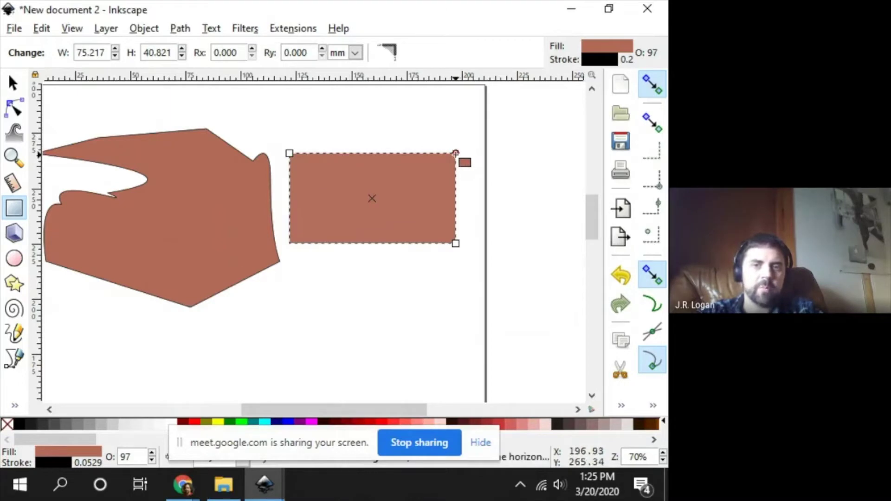
{"action": "left_click_drag", "start_coordinate": [455, 153], "coordinate": [432, 184]}
{"action": "left_click_drag", "start_coordinate": [456, 243], "coordinate": [405, 253]}
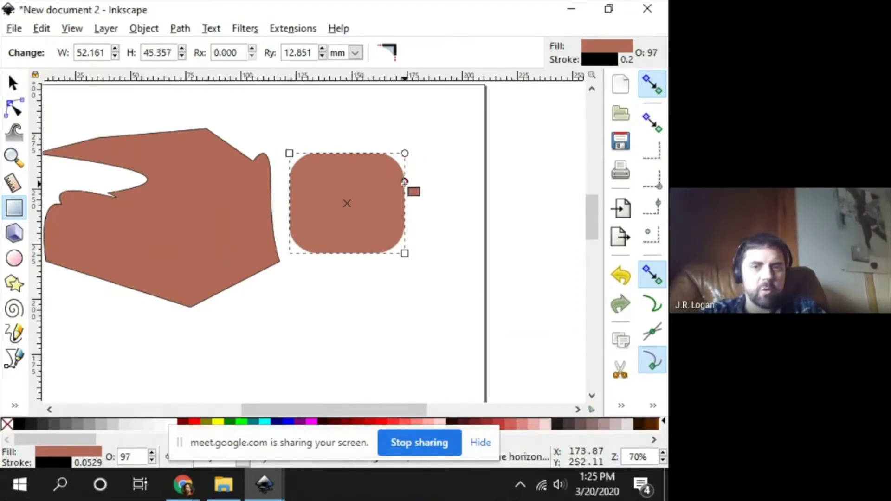
{"action": "mouse_move", "coordinate": [403, 182]}
{"action": "left_mouse_down"}
{"action": "mouse_move", "coordinate": [406, 153]}
{"action": "mouse_move", "coordinate": [404, 183]}
{"action": "left_mouse_up"}
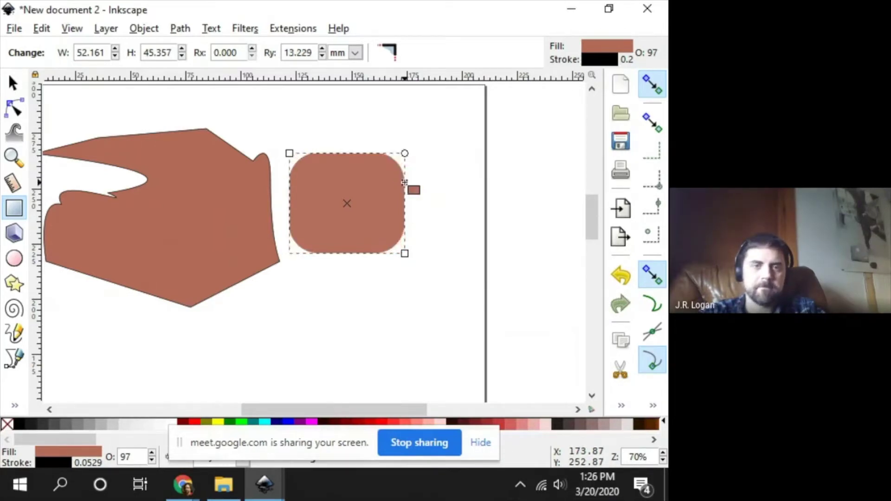
Step: Draw a second rounded rectangle about 44 by 39 mm, fill it red, and move it over the first one's upper-right corner
{"action": "left_click", "coordinate": [14, 208]}
{"action": "left_click_drag", "start_coordinate": [400, 304], "coordinate": [303, 217]}
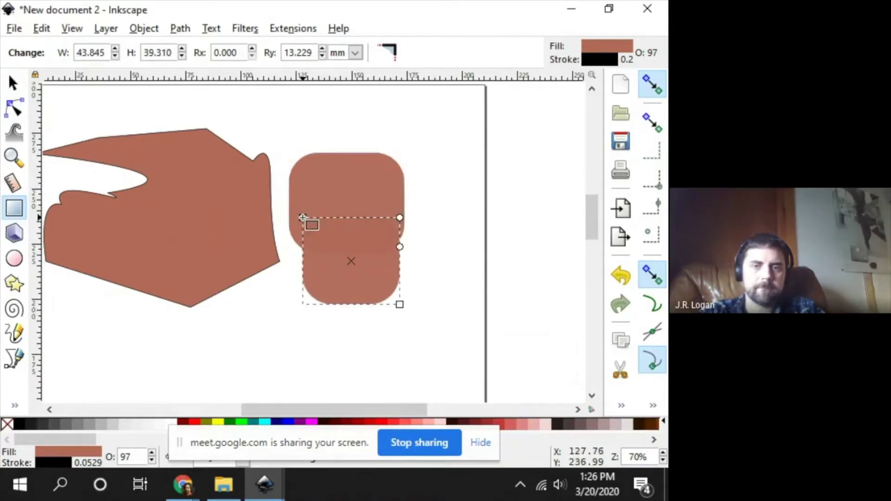
{"action": "left_click", "coordinate": [196, 421]}
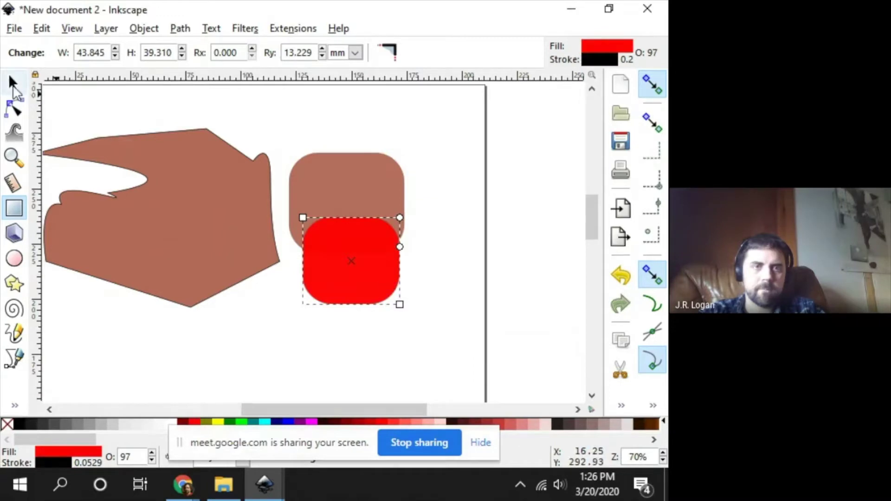
{"action": "left_click", "coordinate": [13, 86]}
{"action": "left_click_drag", "start_coordinate": [356, 263], "coordinate": [393, 168]}
{"action": "left_click", "coordinate": [370, 335]}
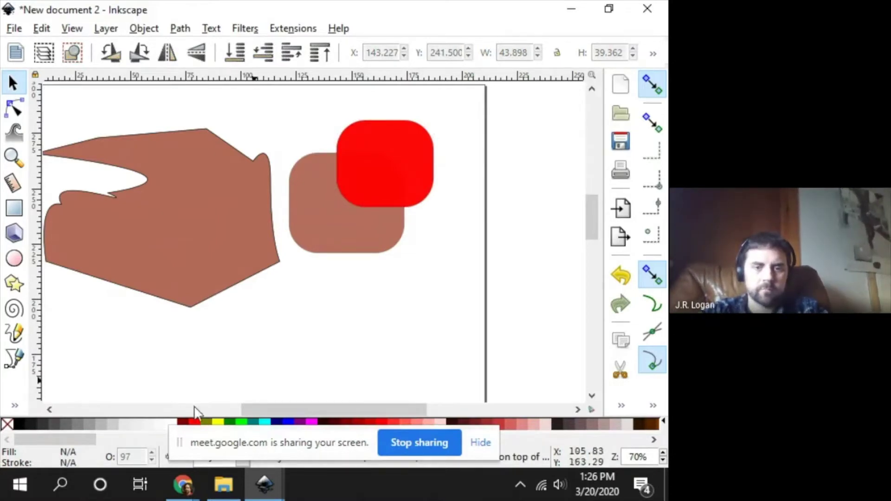
Step: Switch to the Google Slides deck and show slide 14, "Creating a Circle and Modifying"
{"action": "left_click", "coordinate": [183, 493]}
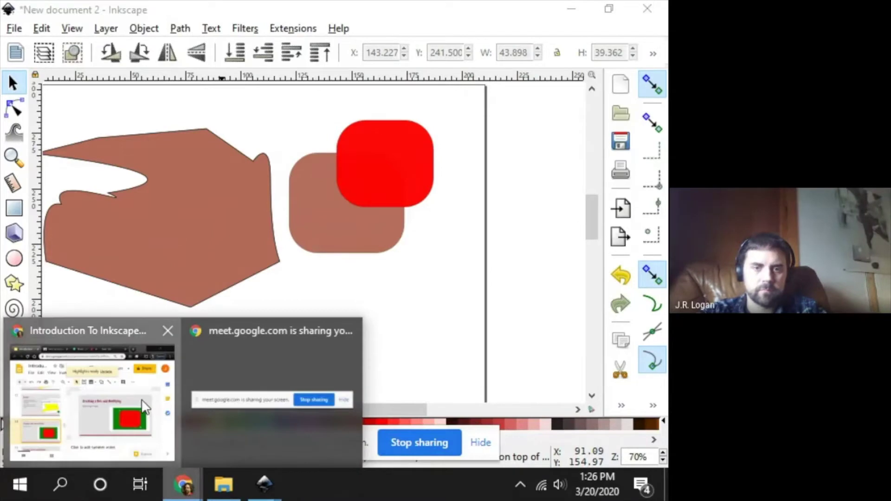
{"action": "left_click", "coordinate": [143, 401]}
{"action": "scroll", "coordinate": [146, 292], "scroll_direction": "down", "scroll_amount": 3}
{"action": "left_click", "coordinate": [145, 293]}
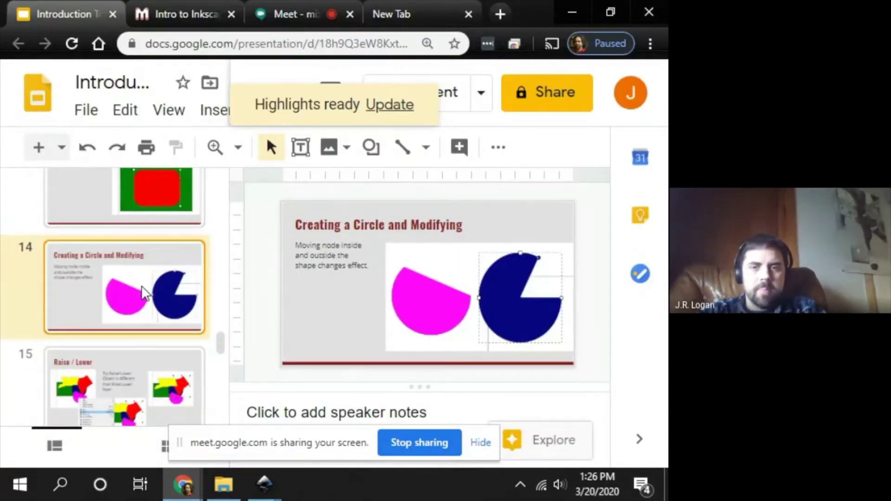
Step: In Inkscape, draw a red ellipse segment with radii of about 21 and 20 mm below the rounded rectangles and move it down and left
{"action": "key", "text": "alt+Tab"}
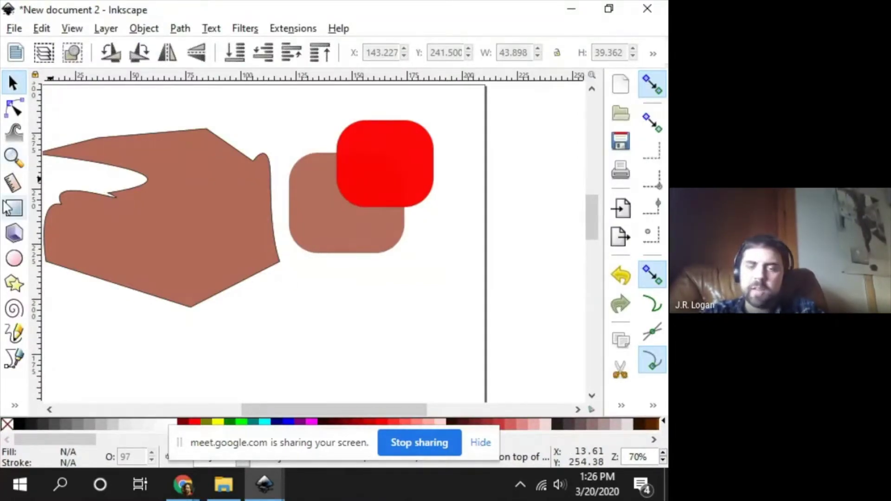
{"action": "left_click", "coordinate": [13, 259]}
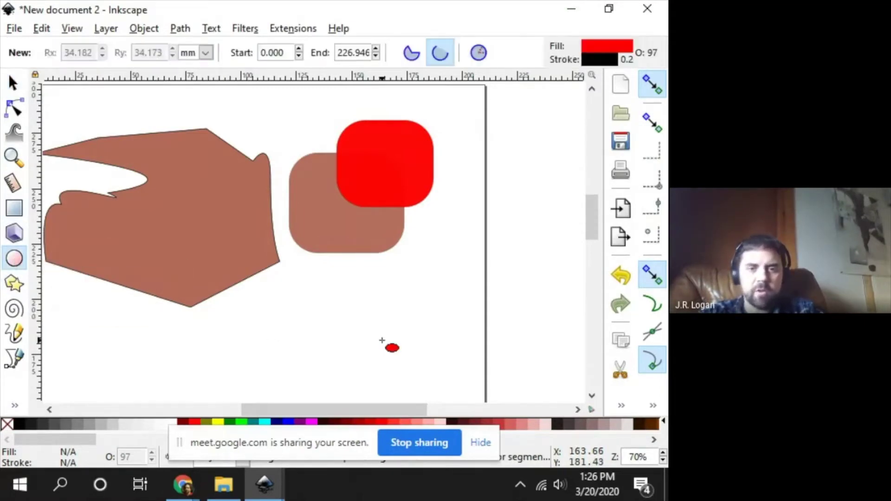
{"action": "left_click_drag", "start_coordinate": [382, 340], "coordinate": [289, 253]}
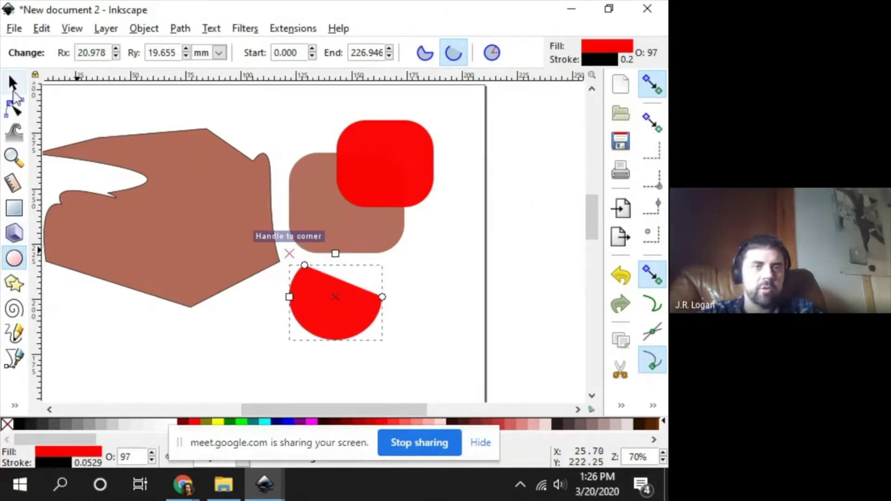
{"action": "left_click", "coordinate": [12, 83]}
{"action": "left_click_drag", "start_coordinate": [354, 286], "coordinate": [330, 320]}
{"action": "scroll", "coordinate": [440, 190], "scroll_direction": "down", "scroll_amount": 4}
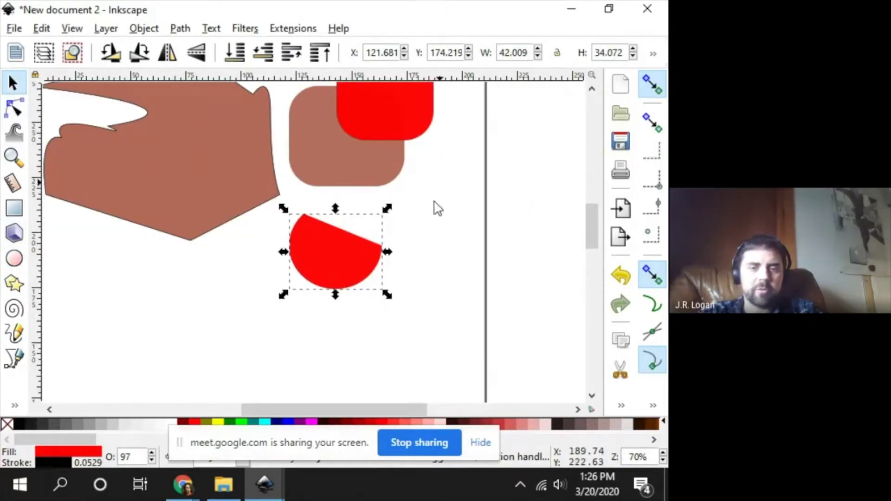
{"action": "left_click_drag", "start_coordinate": [339, 257], "coordinate": [314, 293]}
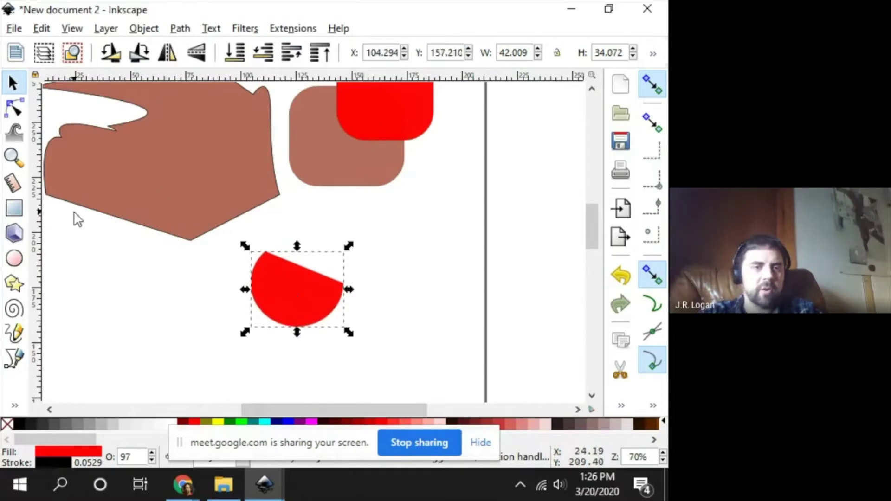
Step: Edit the red ellipse segment's arc end nodes to open a pie-shaped wedge and shift the shape slightly right
{"action": "left_click", "coordinate": [14, 108]}
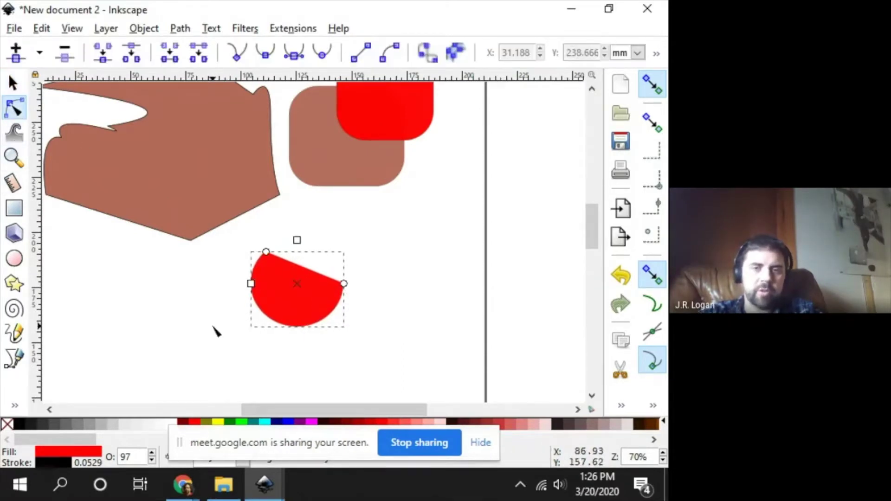
{"action": "left_click_drag", "start_coordinate": [266, 251], "coordinate": [345, 257]}
{"action": "left_click_drag", "start_coordinate": [329, 292], "coordinate": [325, 266]}
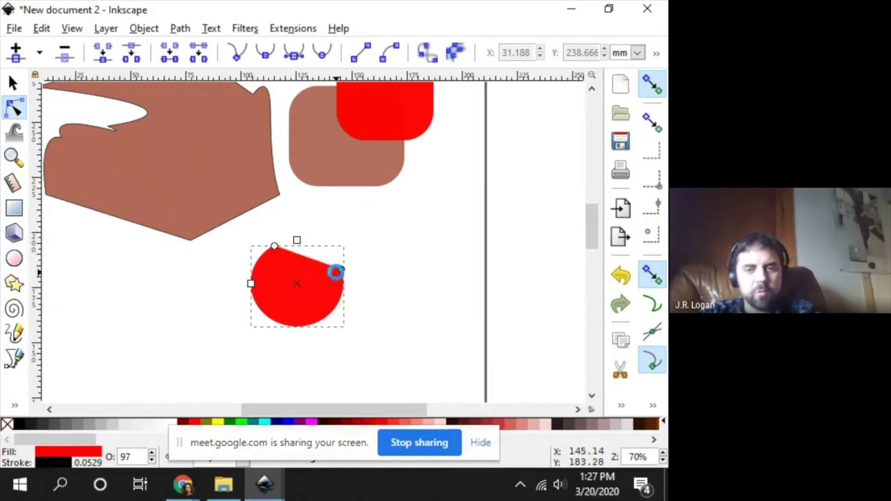
{"action": "left_click_drag", "start_coordinate": [344, 274], "coordinate": [356, 277]}
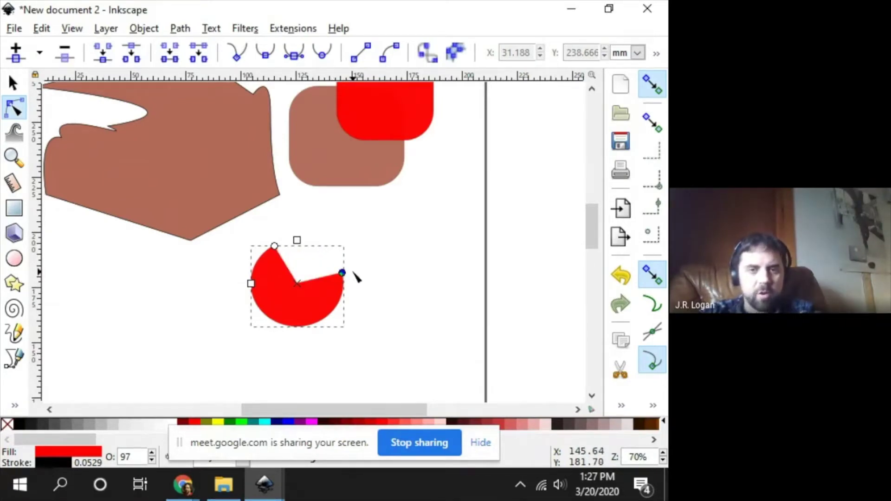
{"action": "left_click_drag", "start_coordinate": [353, 259], "coordinate": [308, 288]}
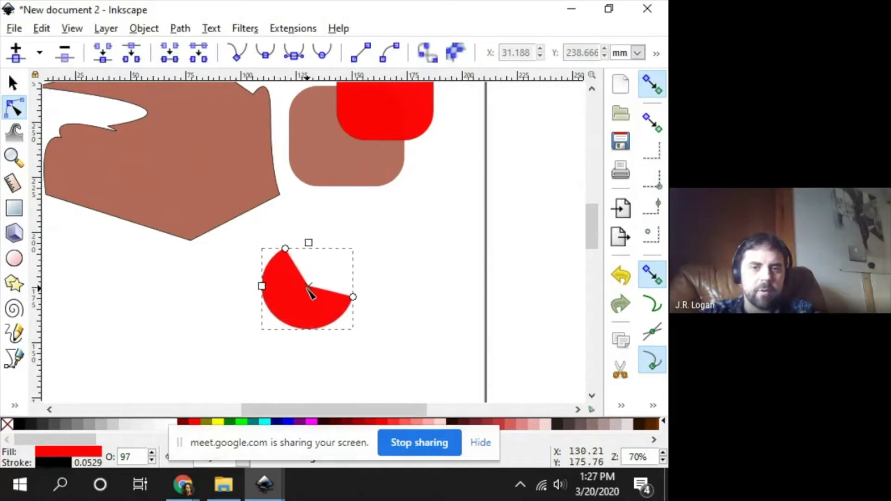
Step: Make the red ellipse slightly taller and reposition both arc ends so a nearly horizontal straight cut replaces the wedge
{"action": "mouse_move", "coordinate": [309, 244]}
{"action": "left_mouse_down"}
{"action": "mouse_move", "coordinate": [307, 223]}
{"action": "mouse_move", "coordinate": [309, 239]}
{"action": "left_mouse_up"}
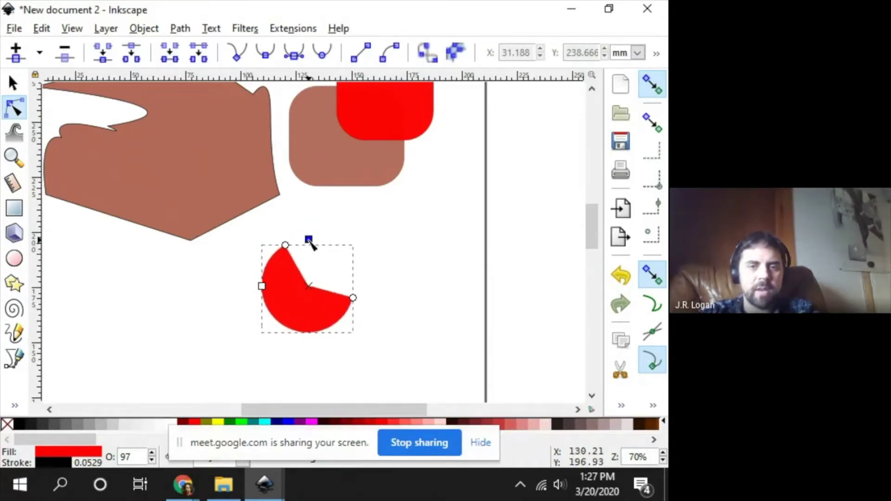
{"action": "left_click_drag", "start_coordinate": [353, 298], "coordinate": [345, 264]}
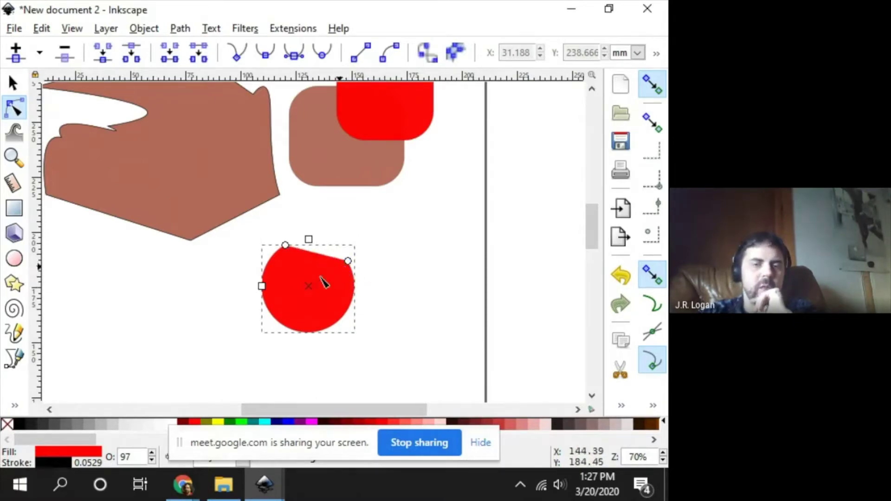
{"action": "left_click_drag", "start_coordinate": [285, 245], "coordinate": [266, 270]}
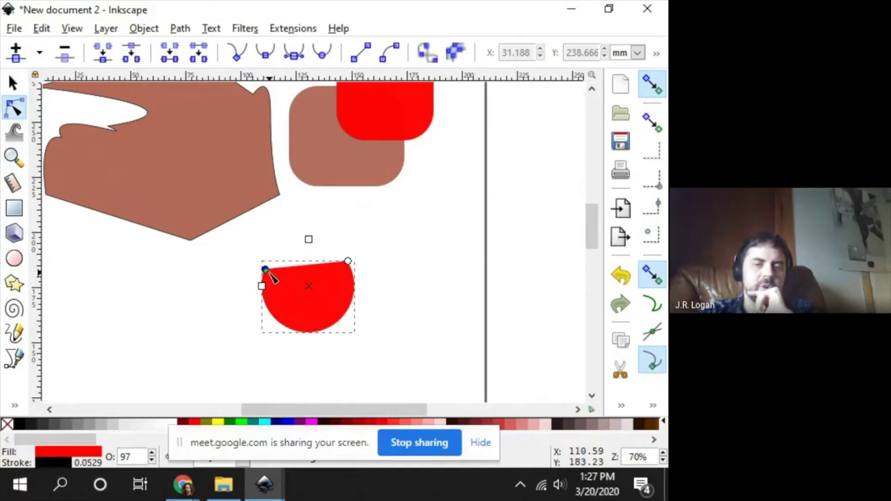
{"action": "key", "text": "Escape"}
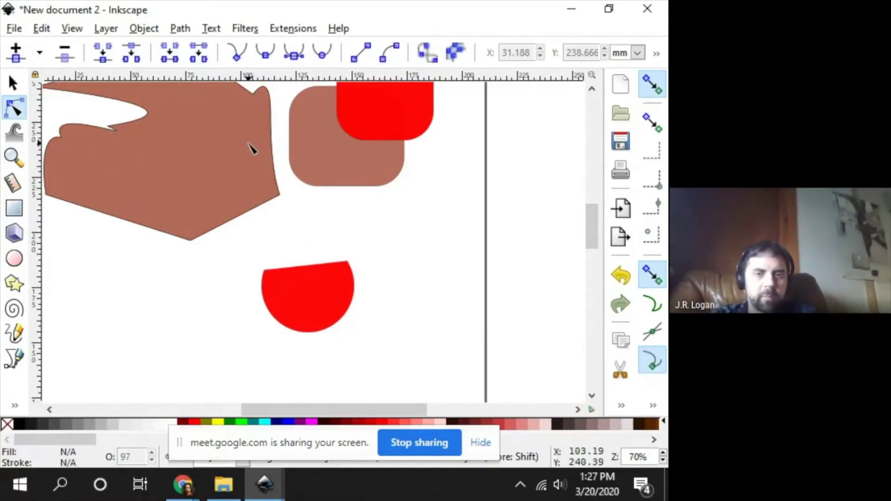
Step: Switch to the Google Slides deck and show slide 15, "Raise / Lower"
{"action": "key", "text": "alt+Tab"}
{"action": "scroll", "coordinate": [108, 299], "scroll_direction": "down", "scroll_amount": 3}
{"action": "left_click", "coordinate": [121, 242]}
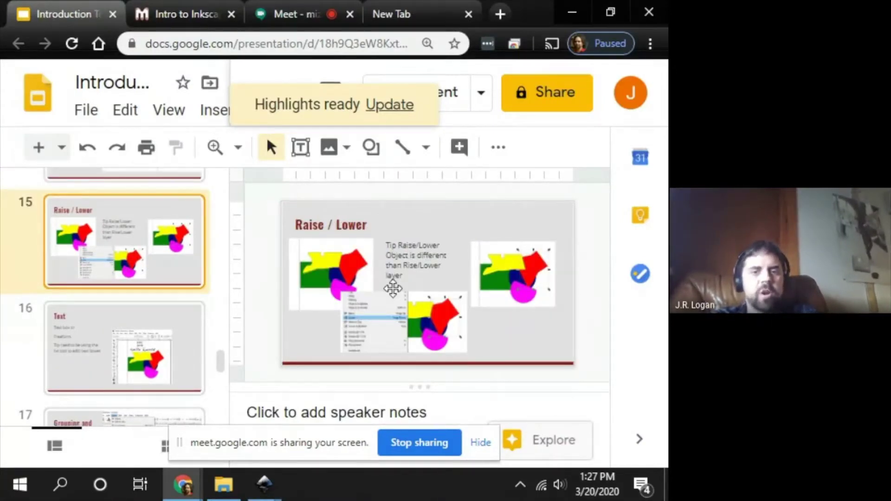
{"action": "key", "text": "Down"}
{"action": "left_click", "coordinate": [200, 258]}
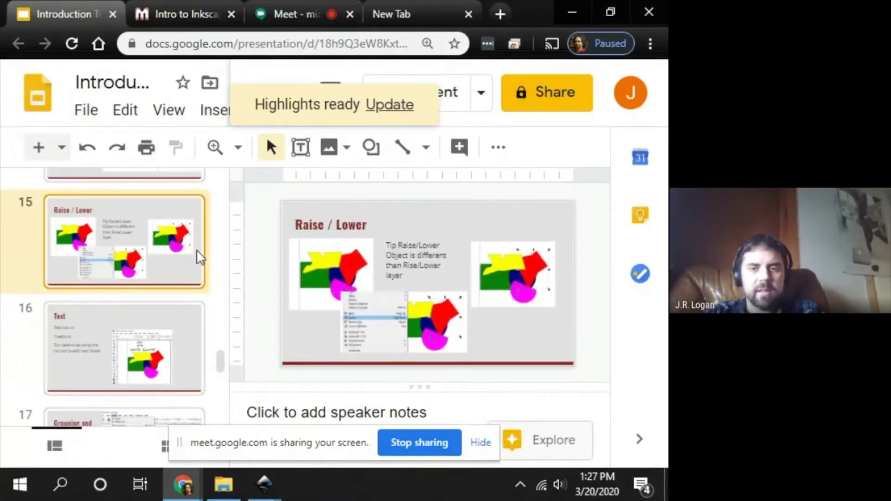
Step: In Inkscape, move the cut circle and the red rounded rectangle so they overlap each other and the brown shapes
{"action": "key", "text": "alt+Tab"}
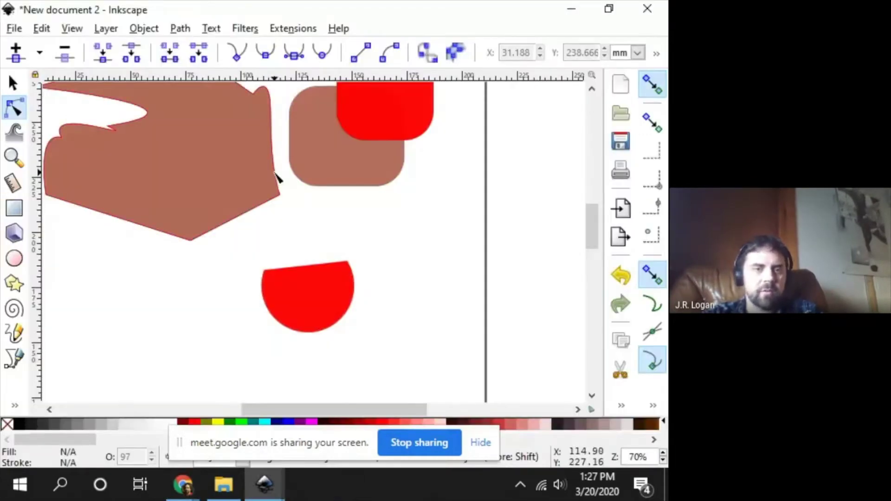
{"action": "key", "text": "s"}
{"action": "left_click_drag", "start_coordinate": [293, 289], "coordinate": [284, 170]}
{"action": "left_click_drag", "start_coordinate": [396, 102], "coordinate": [242, 185]}
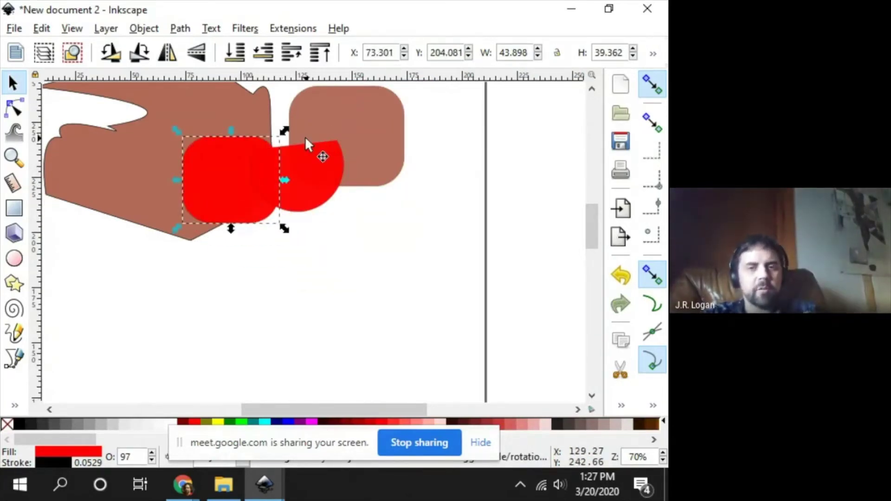
Step: Fill the cut circle with yellow
{"action": "scroll", "coordinate": [365, 222], "scroll_direction": "up", "scroll_amount": 2}
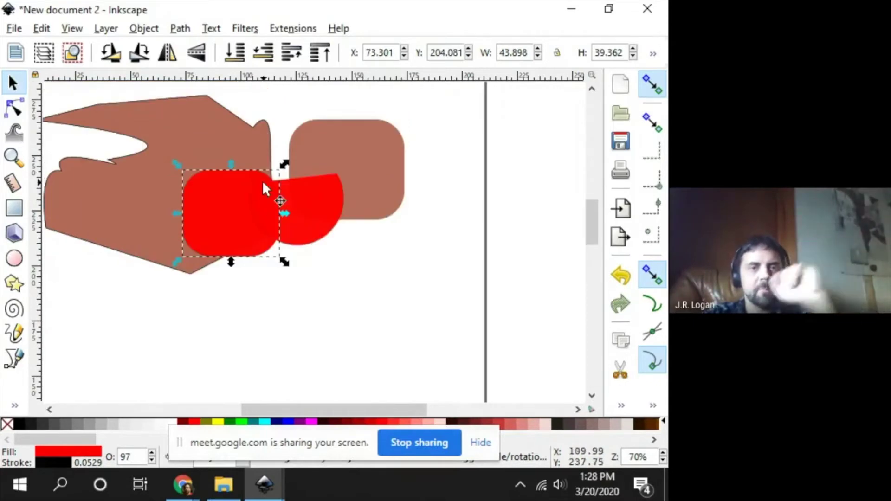
{"action": "left_click", "coordinate": [309, 196]}
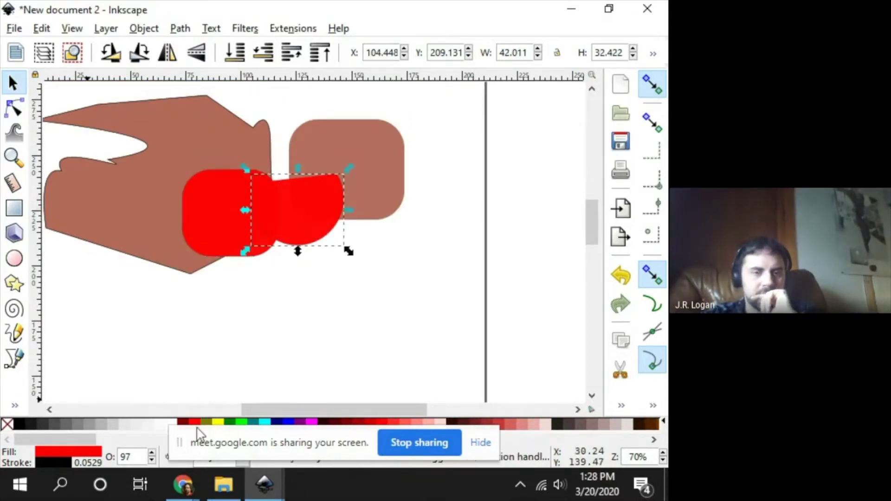
{"action": "left_click", "coordinate": [217, 422]}
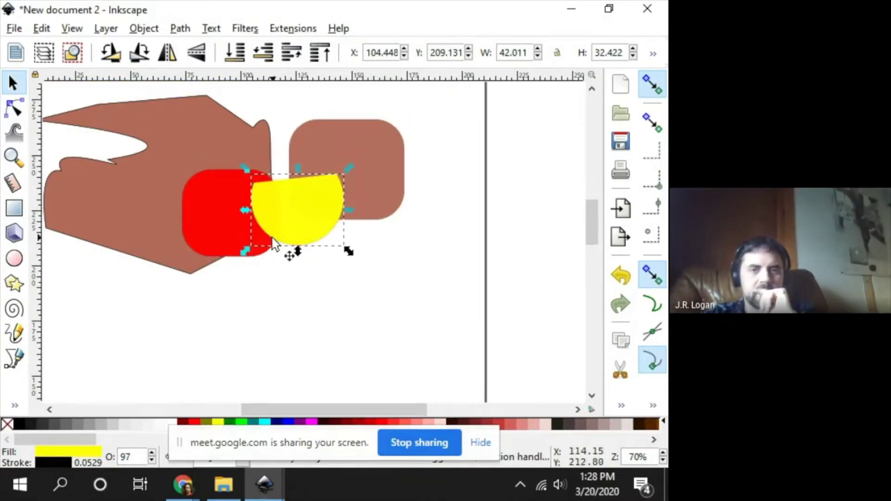
Step: Move the yellow cut circle further over the red rounded rectangle and shift the irregular brown shape beneath the other objects
{"action": "left_click_drag", "start_coordinate": [278, 213], "coordinate": [267, 212]}
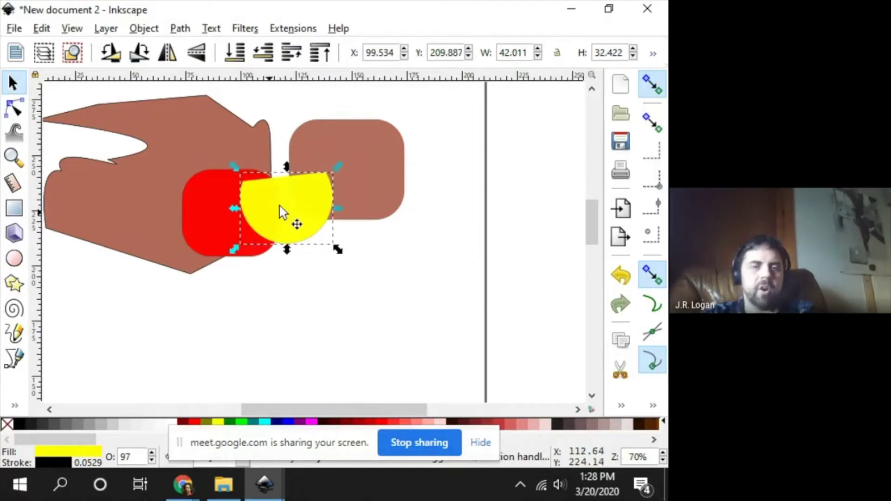
{"action": "left_click", "coordinate": [240, 183]}
{"action": "left_click_drag", "start_coordinate": [213, 129], "coordinate": [247, 140]}
Step: Fill the brown rounded rectangle with green and move it so it overlaps the yellow cut circle and the red rectangle
{"action": "left_click", "coordinate": [356, 155]}
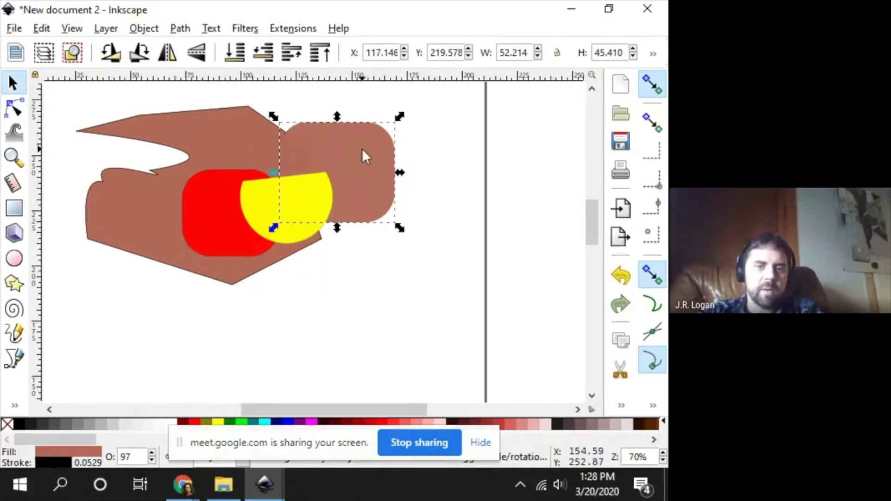
{"action": "left_click", "coordinate": [233, 424]}
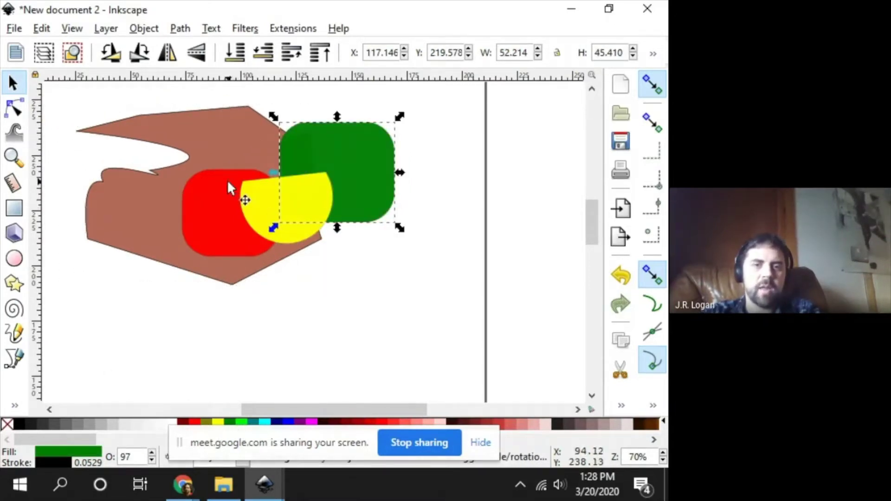
{"action": "left_click_drag", "start_coordinate": [351, 140], "coordinate": [321, 156]}
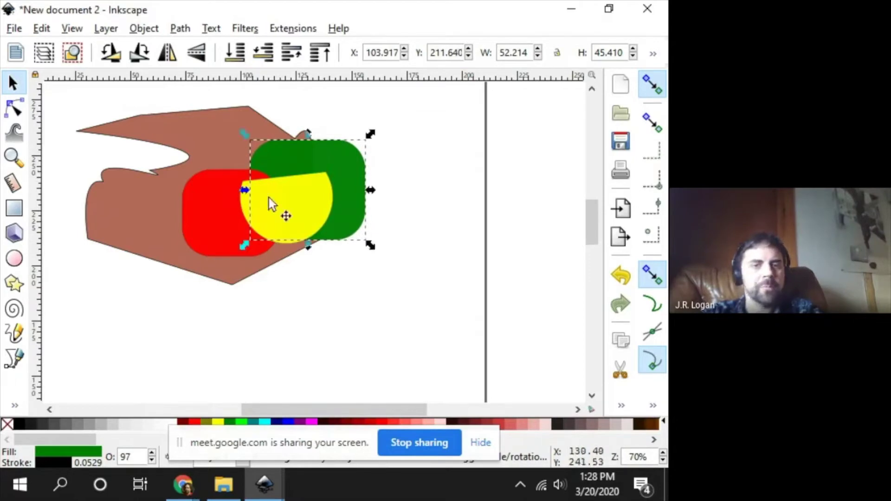
Step: Raise the green rounded rectangle in the stacking order until it lies in front of the yellow cut circle
{"action": "left_click", "coordinate": [144, 29]}
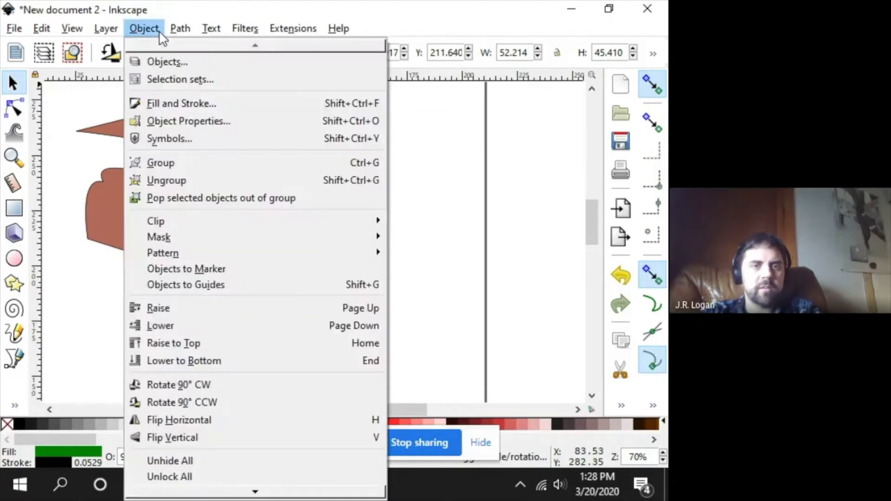
{"action": "mouse_move", "coordinate": [184, 28]}
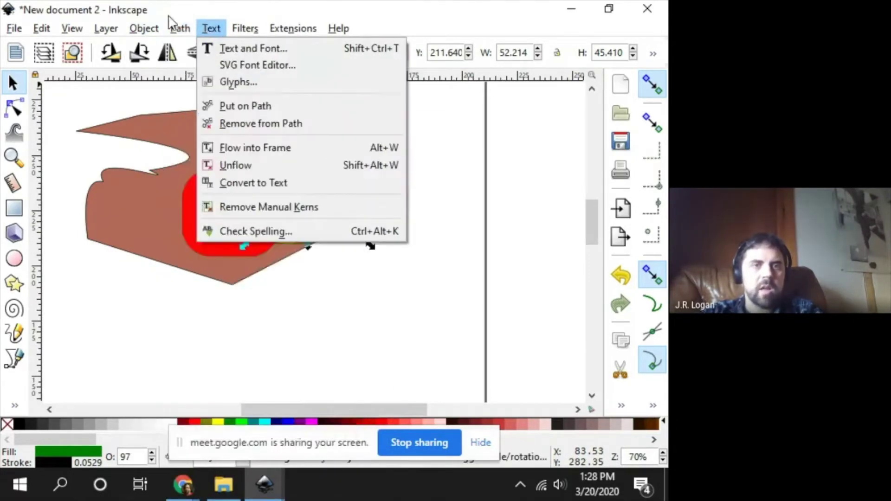
{"action": "mouse_move", "coordinate": [155, 29]}
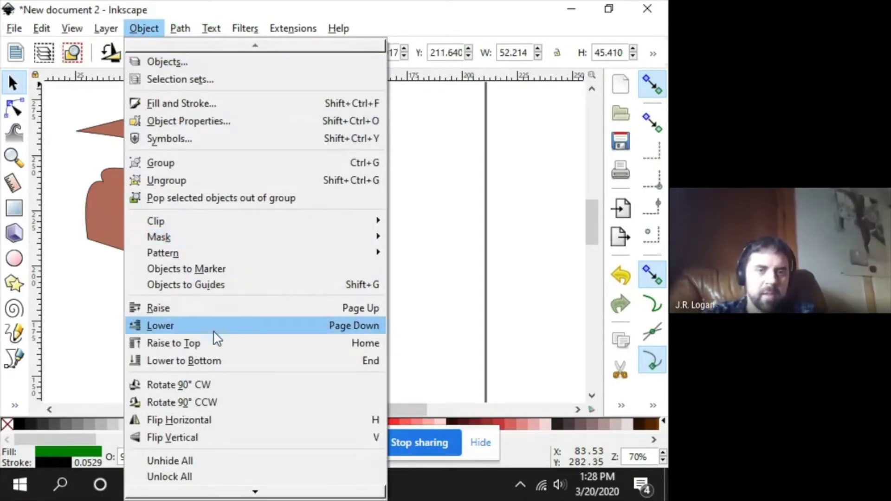
{"action": "left_click", "coordinate": [200, 310]}
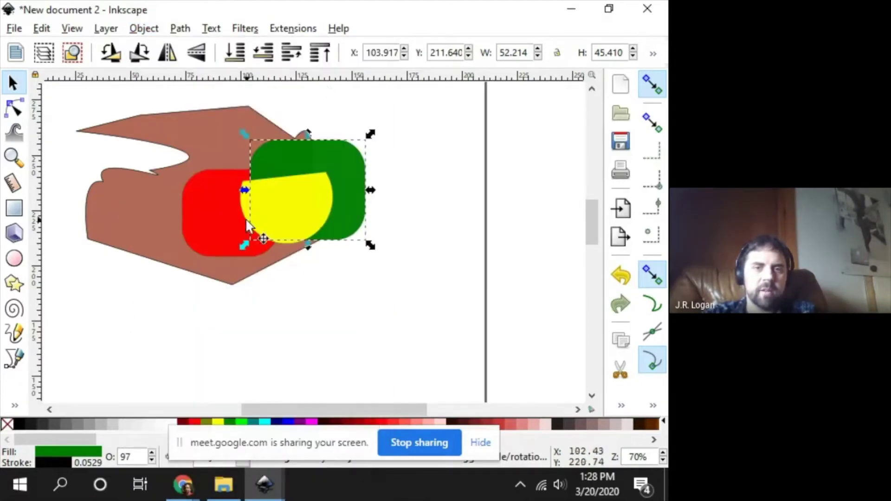
{"action": "left_click", "coordinate": [144, 29]}
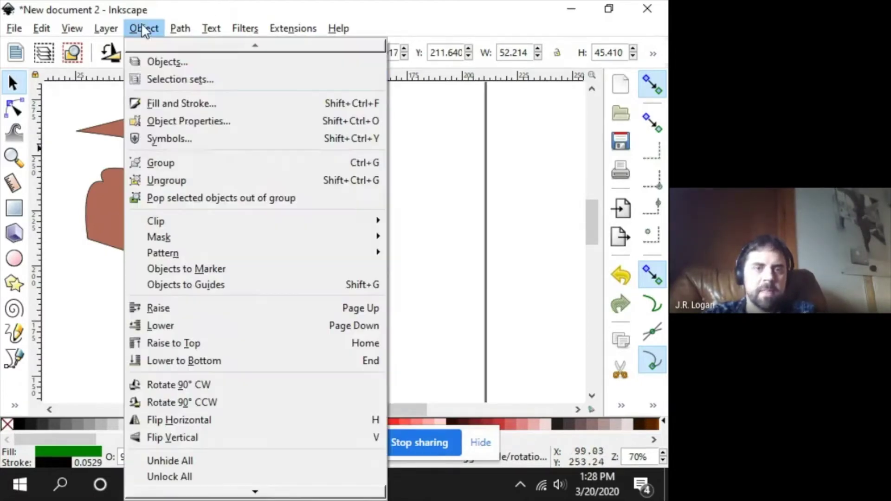
{"action": "left_click", "coordinate": [192, 314]}
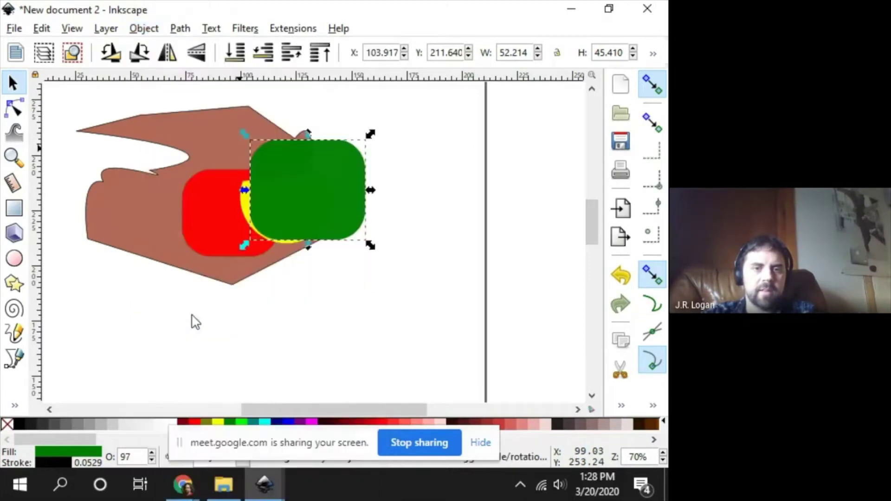
Step: Shift the green rounded rectangle and the yellow cut circle slightly apart while keeping them overlapping
{"action": "left_click_drag", "start_coordinate": [300, 168], "coordinate": [325, 166]}
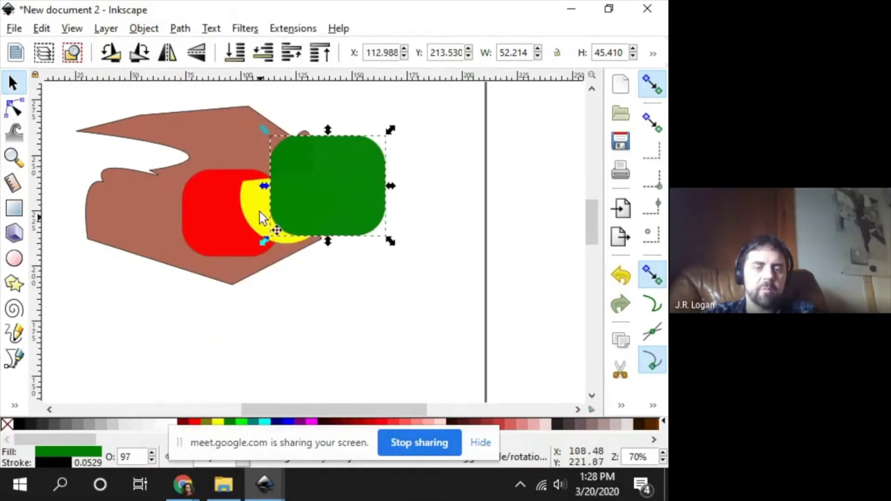
{"action": "mouse_move", "coordinate": [259, 215]}
{"action": "left_mouse_down"}
{"action": "mouse_move", "coordinate": [247, 243]}
{"action": "mouse_move", "coordinate": [246, 210]}
{"action": "left_mouse_up"}
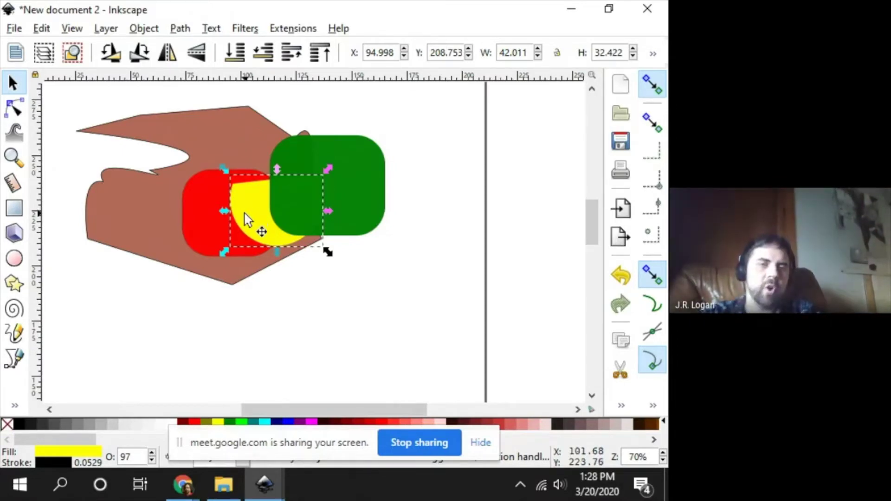
{"action": "scroll", "coordinate": [246, 215], "scroll_direction": "down", "scroll_amount": 3}
{"action": "scroll", "coordinate": [306, 237], "scroll_direction": "up", "scroll_amount": 6}
{"action": "scroll", "coordinate": [308, 239], "scroll_direction": "down", "scroll_amount": 3}
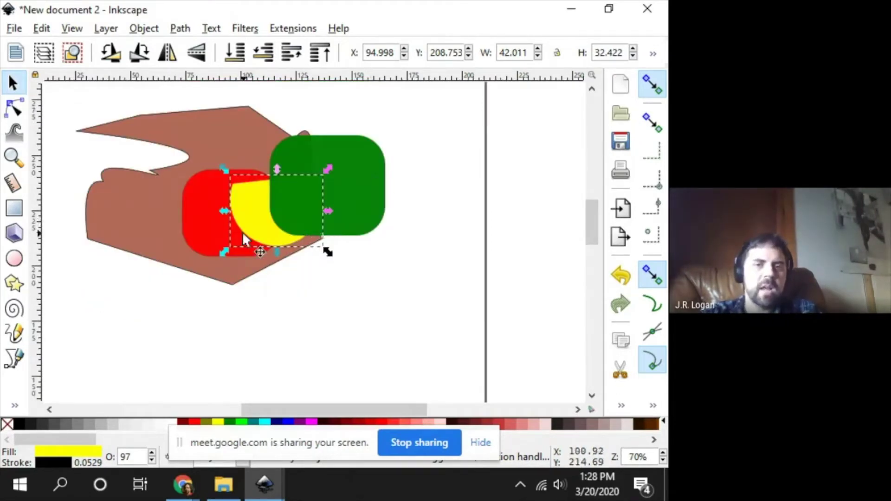
Step: Lower the green rounded rectangle to the bottom and move the irregular brown shape over it
{"action": "left_click", "coordinate": [322, 219]}
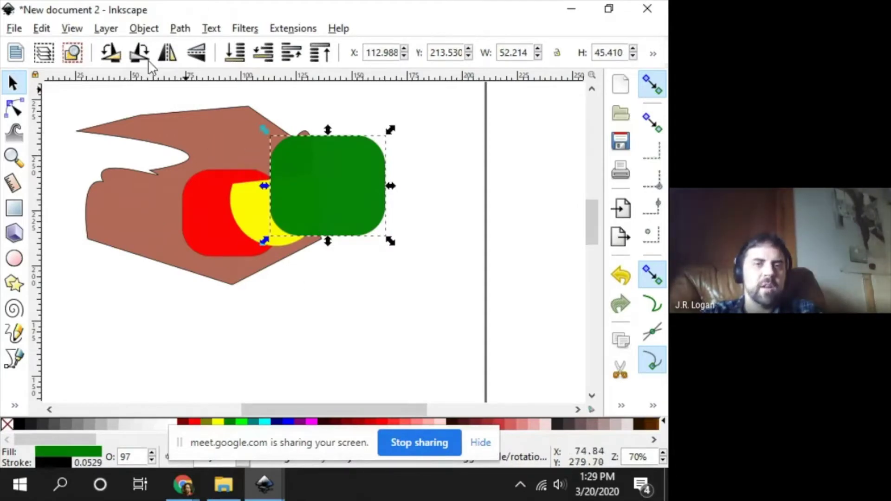
{"action": "left_click", "coordinate": [144, 29]}
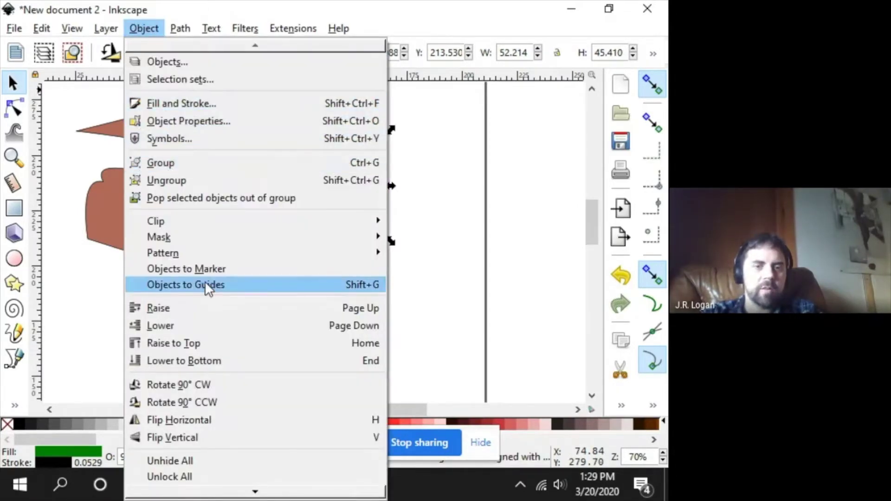
{"action": "left_click", "coordinate": [203, 369]}
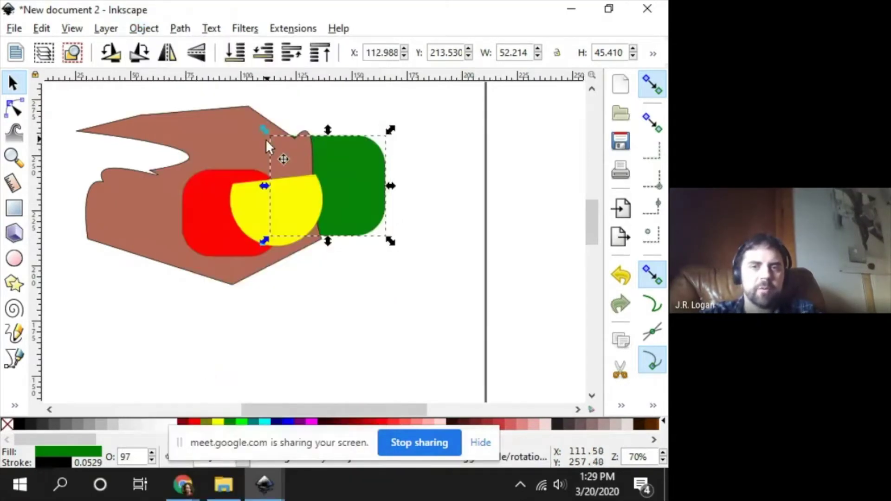
{"action": "left_click", "coordinate": [352, 148]}
{"action": "left_click_drag", "start_coordinate": [366, 151], "coordinate": [324, 168]}
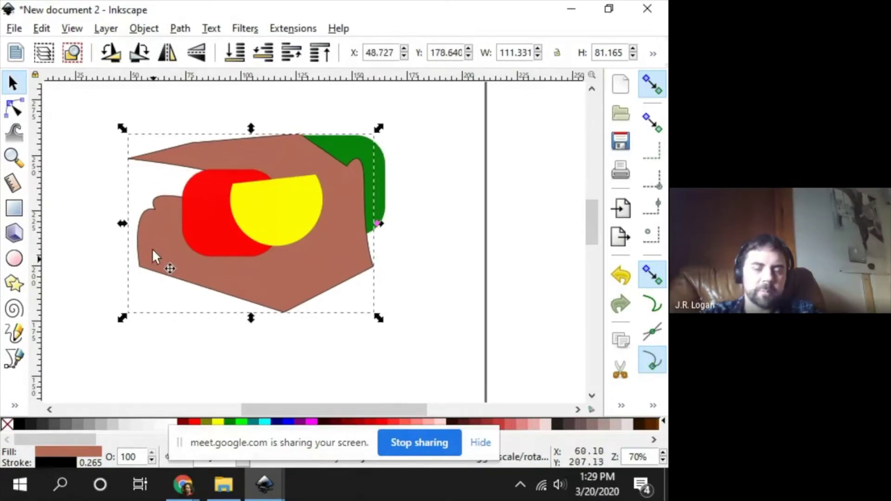
Step: Switch to the Google Slides deck, show slide 16, "Text", and return to slide 15, "Raise / Lower"
{"action": "key", "text": "alt+Tab"}
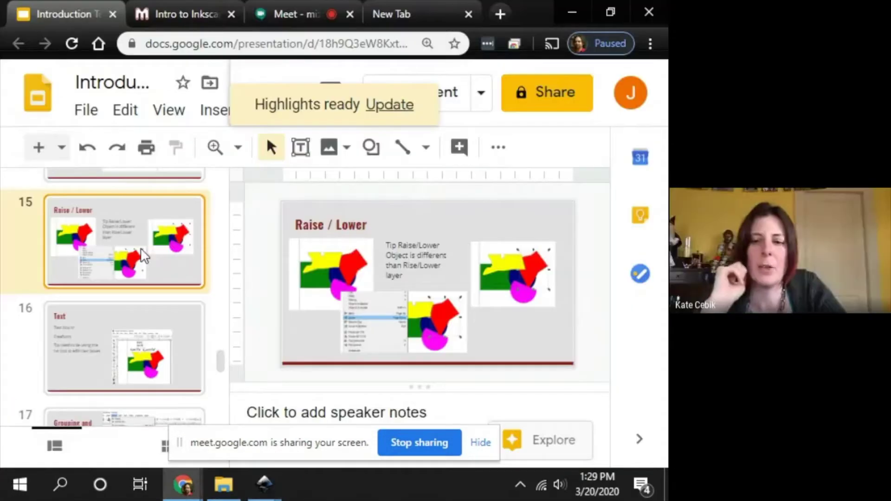
{"action": "left_click", "coordinate": [151, 345]}
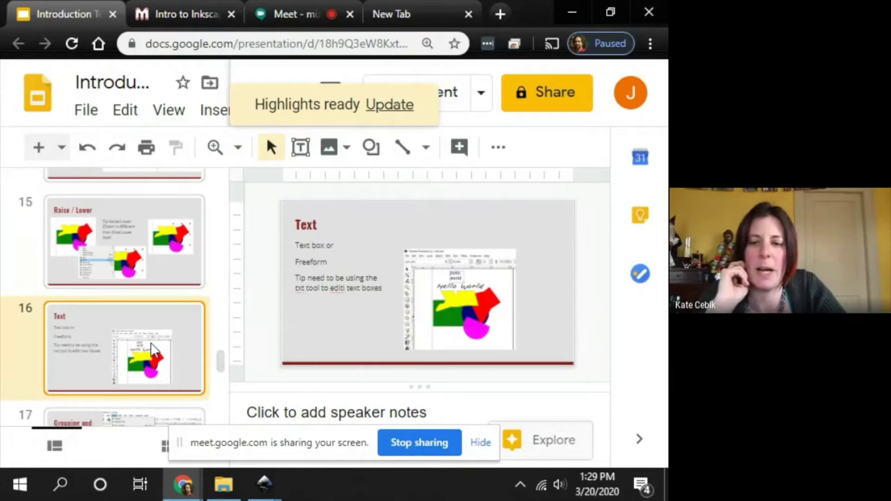
{"action": "left_click", "coordinate": [151, 260]}
Step: In Inkscape, draw two green cut ellipses with radii of about 50.6 × 28.7 mm and 18.5 × 21.3 mm above the existing shapes
{"action": "key", "text": "alt+Tab"}
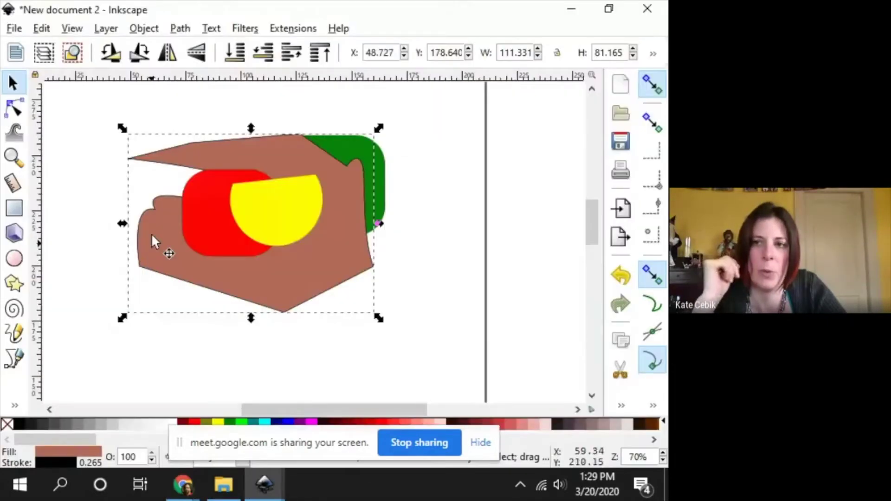
{"action": "left_click", "coordinate": [14, 258]}
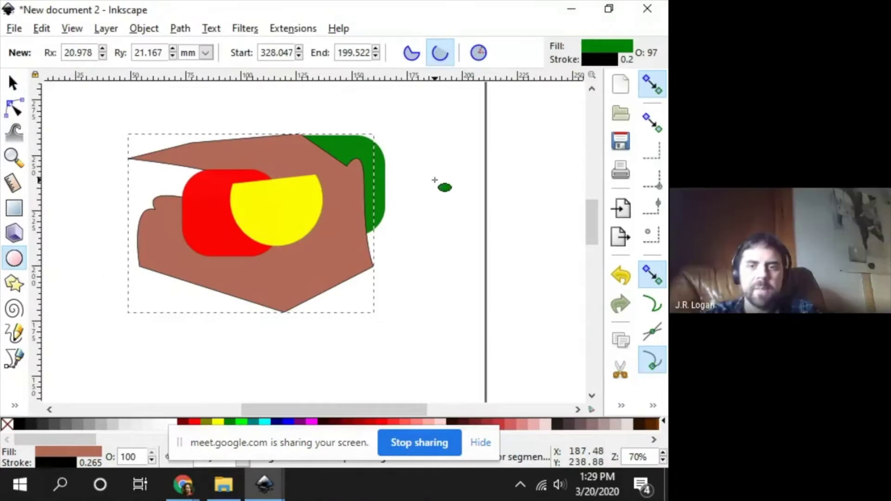
{"action": "scroll", "coordinate": [473, 182], "scroll_direction": "down", "scroll_amount": 1}
{"action": "scroll", "coordinate": [473, 182], "scroll_direction": "up", "scroll_amount": 4}
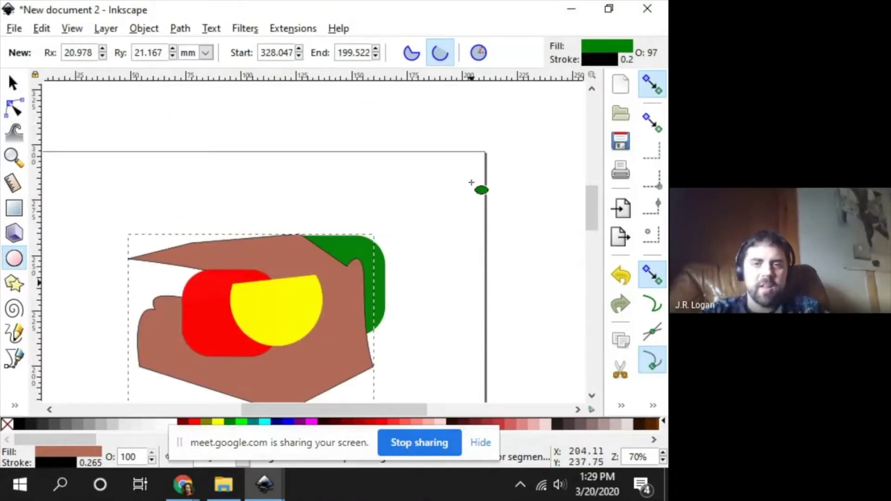
{"action": "scroll", "coordinate": [390, 179], "scroll_direction": "down", "scroll_amount": 1}
{"action": "mouse_move", "coordinate": [391, 180]}
{"action": "left_mouse_down"}
{"action": "mouse_move", "coordinate": [390, 115]}
{"action": "mouse_move", "coordinate": [376, 138]}
{"action": "mouse_move", "coordinate": [299, 137]}
{"action": "mouse_move", "coordinate": [278, 117]}
{"action": "left_mouse_up"}
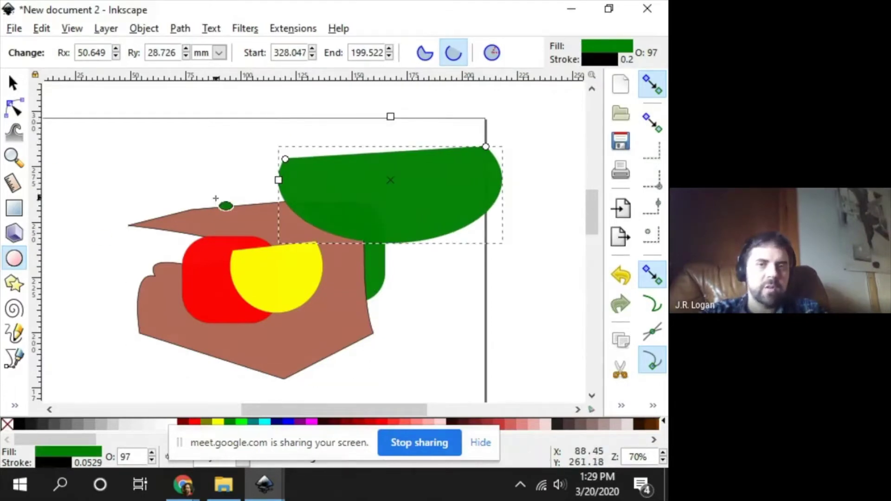
{"action": "mouse_move", "coordinate": [89, 181]}
{"action": "left_mouse_down"}
{"action": "mouse_move", "coordinate": [123, 197]}
{"action": "mouse_move", "coordinate": [115, 210]}
{"action": "mouse_move", "coordinate": [127, 221]}
{"action": "mouse_move", "coordinate": [126, 235]}
{"action": "mouse_move", "coordinate": [137, 206]}
{"action": "mouse_move", "coordinate": [157, 237]}
{"action": "mouse_move", "coordinate": [136, 240]}
{"action": "mouse_move", "coordinate": [122, 227]}
{"action": "mouse_move", "coordinate": [118, 215]}
{"action": "mouse_move", "coordinate": [172, 279]}
{"action": "mouse_move", "coordinate": [130, 213]}
{"action": "mouse_move", "coordinate": [109, 202]}
{"action": "mouse_move", "coordinate": [158, 265]}
{"action": "mouse_move", "coordinate": [169, 256]}
{"action": "mouse_move", "coordinate": [145, 228]}
{"action": "mouse_move", "coordinate": [179, 263]}
{"action": "mouse_move", "coordinate": [123, 198]}
{"action": "mouse_move", "coordinate": [147, 224]}
{"action": "mouse_move", "coordinate": [137, 212]}
{"action": "mouse_move", "coordinate": [123, 218]}
{"action": "mouse_move", "coordinate": [105, 210]}
{"action": "mouse_move", "coordinate": [93, 187]}
{"action": "mouse_move", "coordinate": [120, 212]}
{"action": "left_mouse_up"}
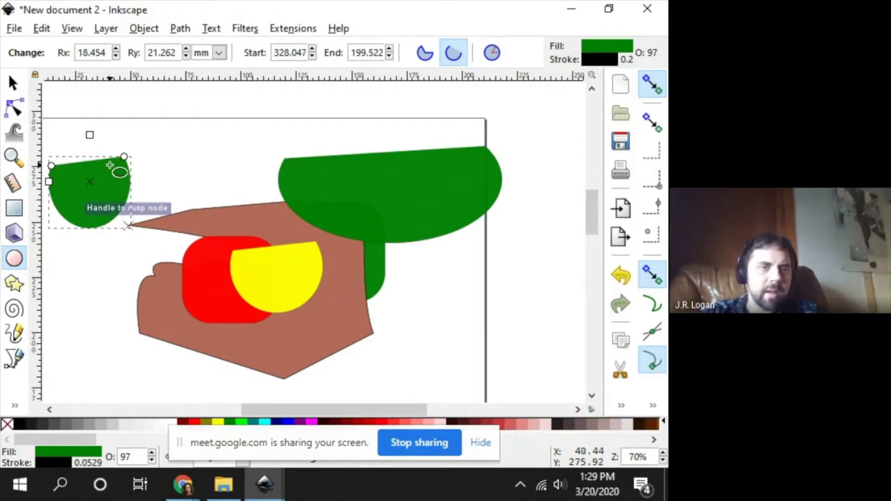
Step: Set the smaller green cut ellipse's vertical and horizontal radii to 15 mm
{"action": "left_click", "coordinate": [13, 84]}
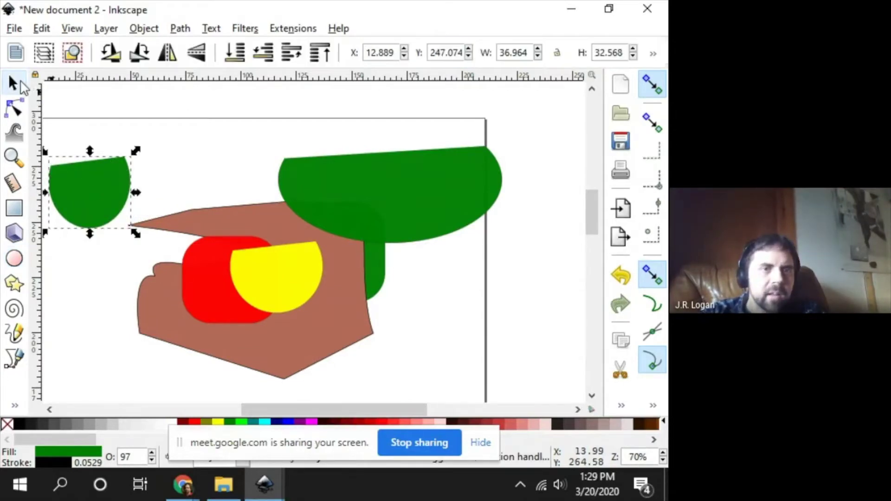
{"action": "left_click", "coordinate": [13, 258]}
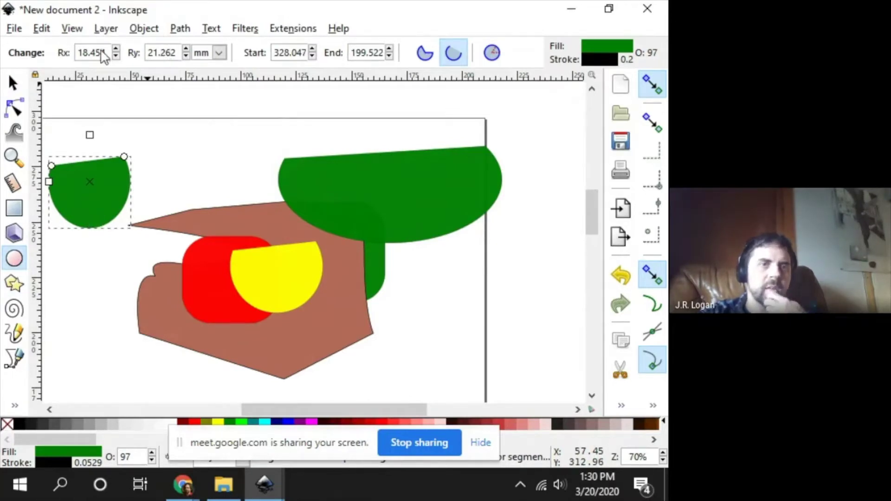
{"action": "left_click_drag", "start_coordinate": [80, 53], "coordinate": [114, 57]}
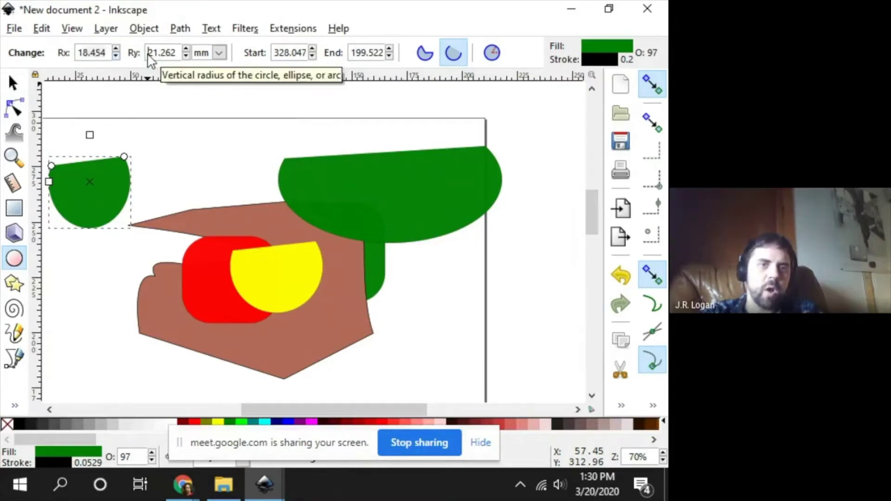
{"action": "left_click_drag", "start_coordinate": [152, 59], "coordinate": [207, 59]}
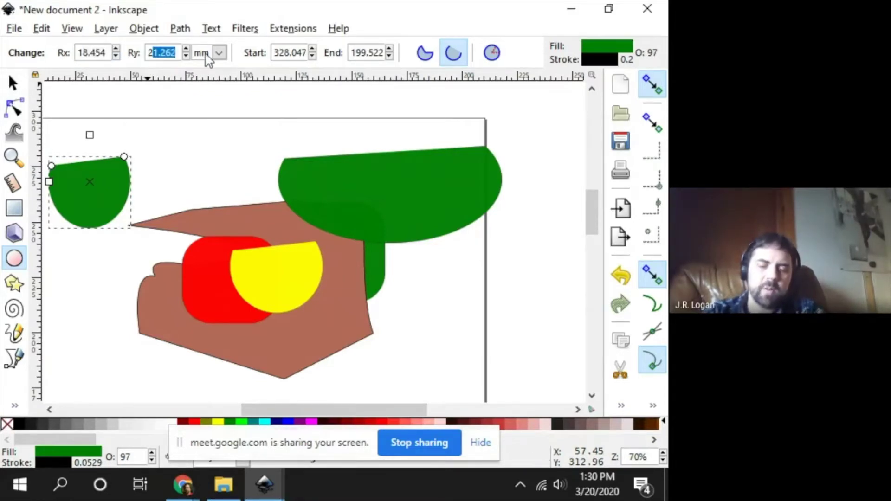
{"action": "key", "text": "BackSpace"}
{"action": "key", "text": "BackSpace"}
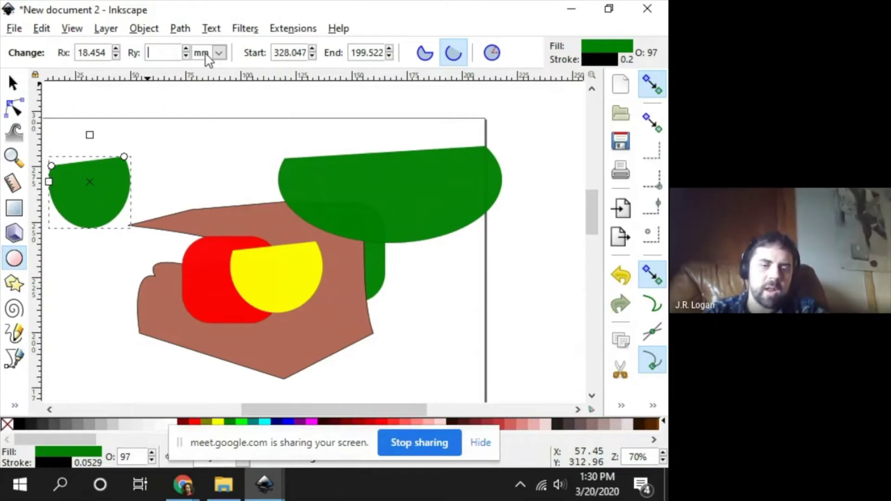
{"action": "type", "text": "15"}
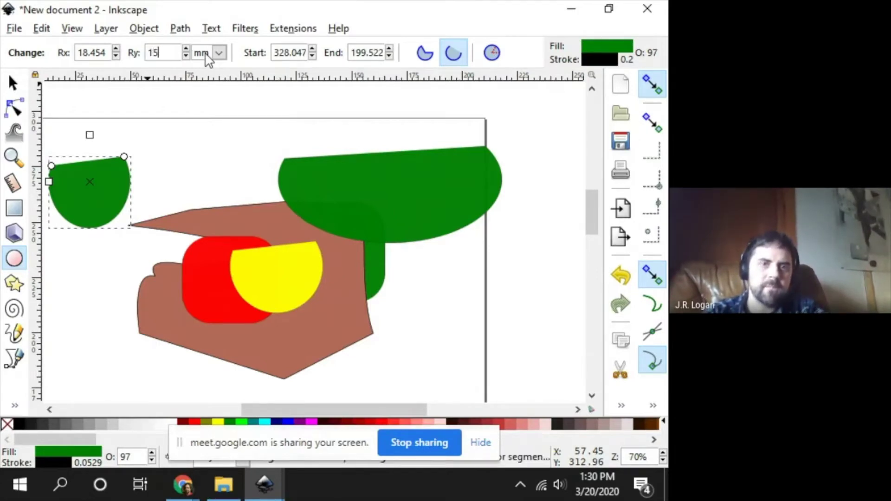
{"action": "key", "text": "Return"}
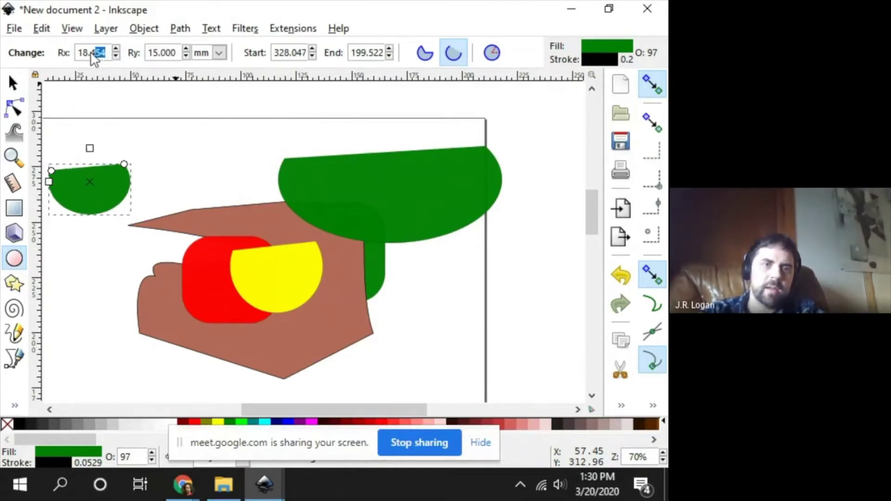
{"action": "left_click_drag", "start_coordinate": [107, 52], "coordinate": [70, 52]}
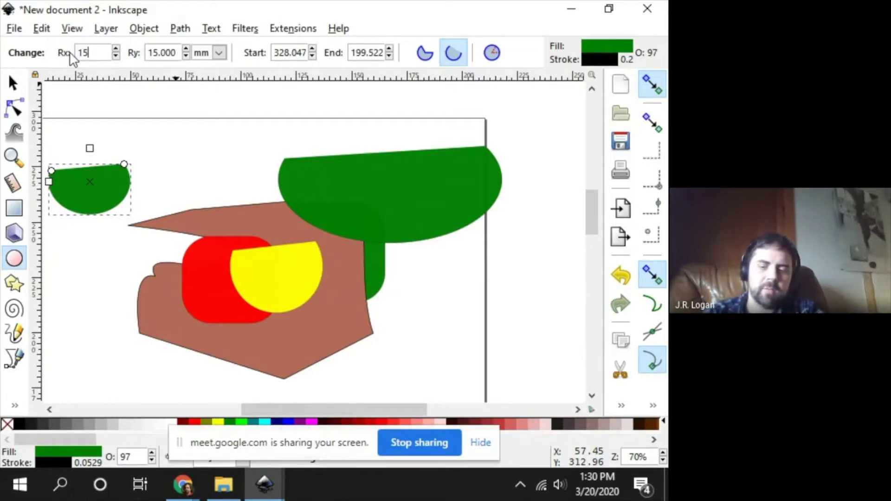
{"action": "type", "text": "15"}
{"action": "key", "text": "Return"}
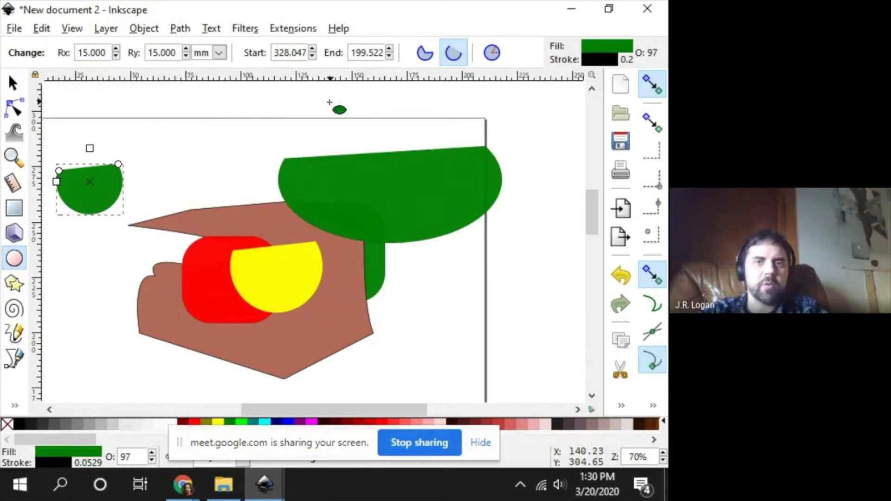
Step: Set the small green circle's arc start angle to 222.047 and its end angle to 204.522 degrees
{"action": "left_click_drag", "start_coordinate": [278, 52], "coordinate": [334, 60]}
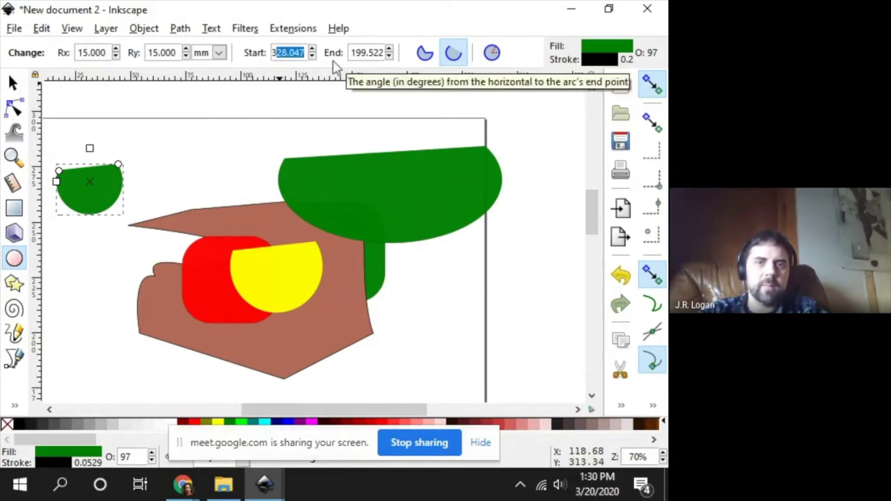
{"action": "left_click", "coordinate": [312, 56]}
{"action": "left_click", "coordinate": [313, 56]}
{"action": "left_click", "coordinate": [313, 56]}
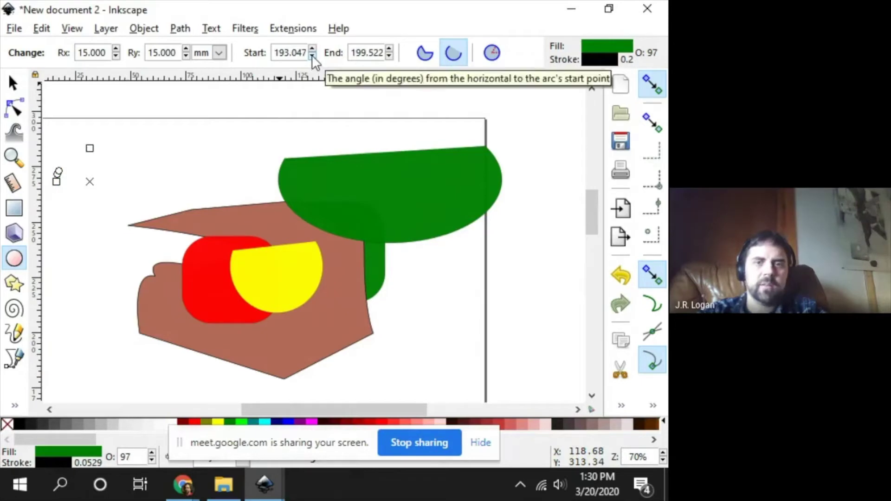
{"action": "left_click", "coordinate": [312, 48]}
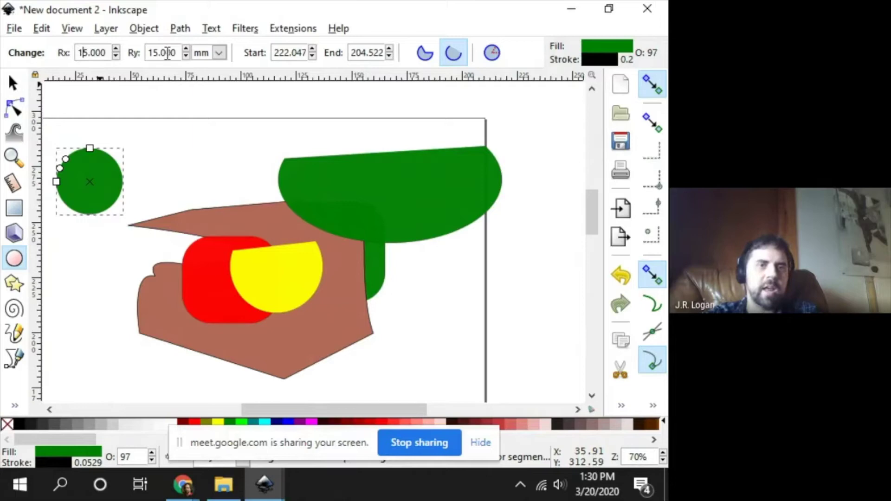
Step: Switch to the Google Slides deck and show slide 16, "Text"
{"action": "key", "text": "alt+Tab"}
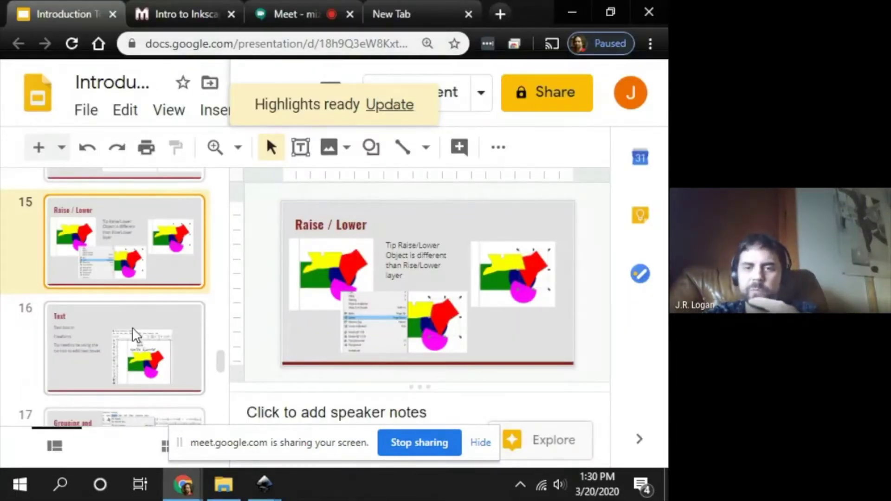
{"action": "scroll", "coordinate": [132, 327], "scroll_direction": "down", "scroll_amount": 5}
{"action": "scroll", "coordinate": [139, 273], "scroll_direction": "up", "scroll_amount": 2}
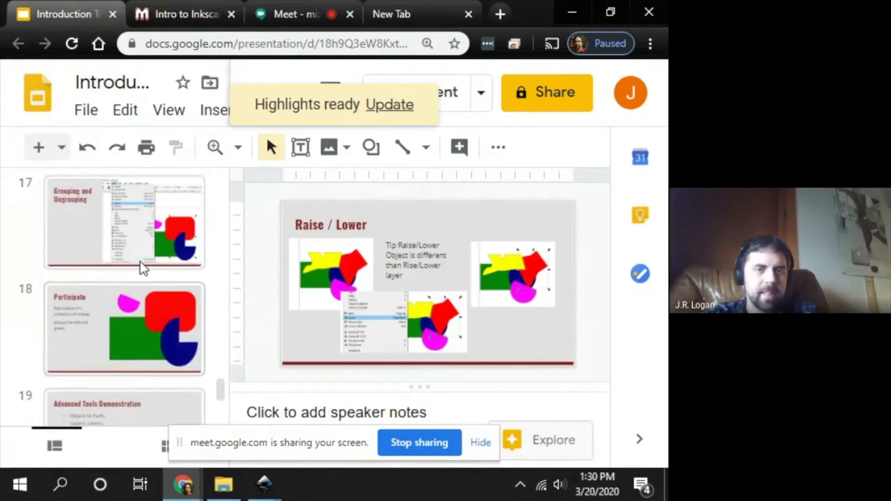
{"action": "left_click", "coordinate": [136, 210]}
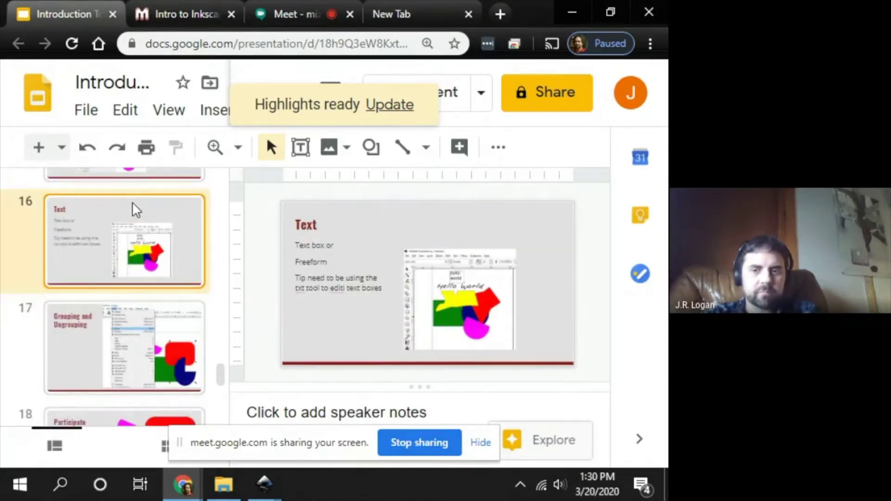
Step: Return to Inkscape and add the free text "Hello" above the brown shape, between the small circle and the large green ellipse
{"action": "key", "text": "alt+Tab"}
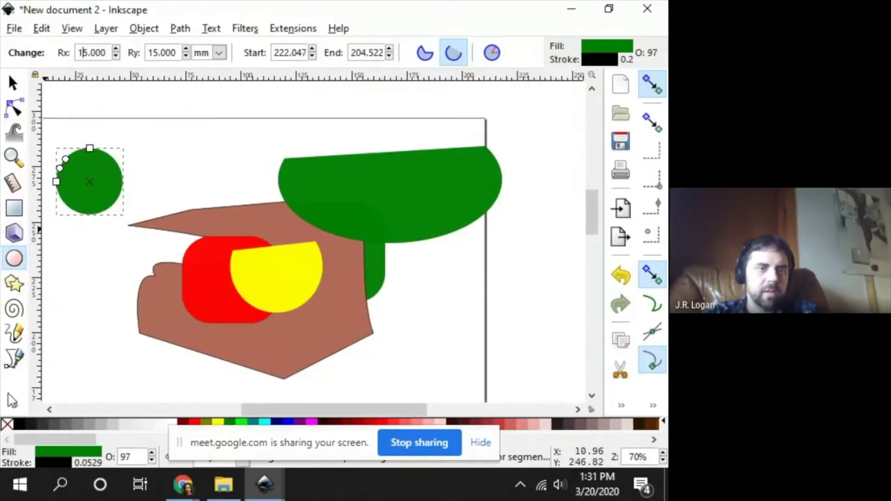
{"action": "left_click", "coordinate": [13, 406]}
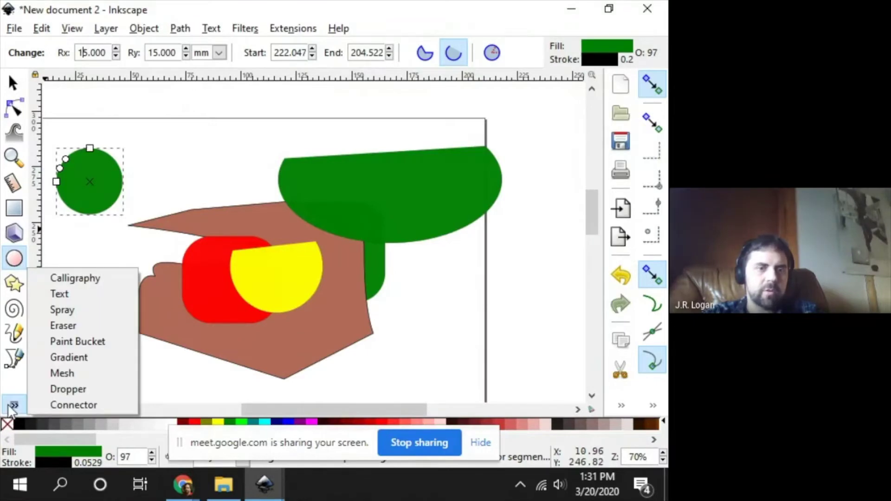
{"action": "left_click", "coordinate": [60, 294]}
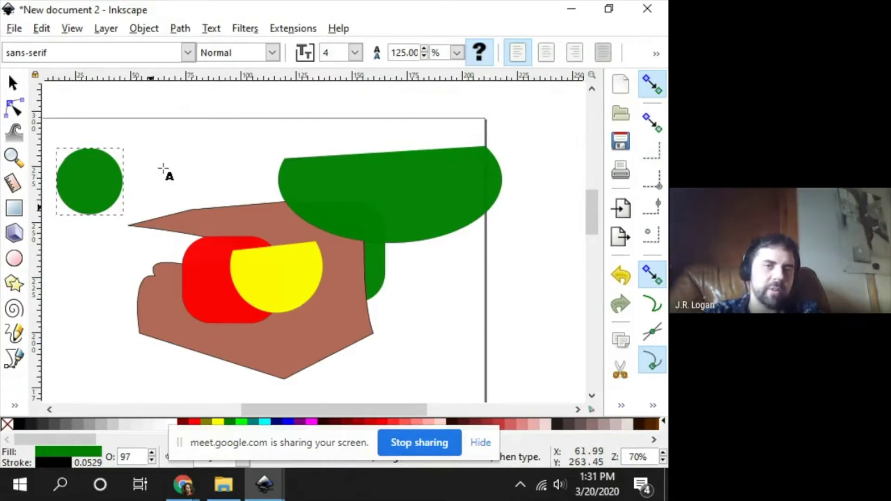
{"action": "left_click", "coordinate": [159, 144]}
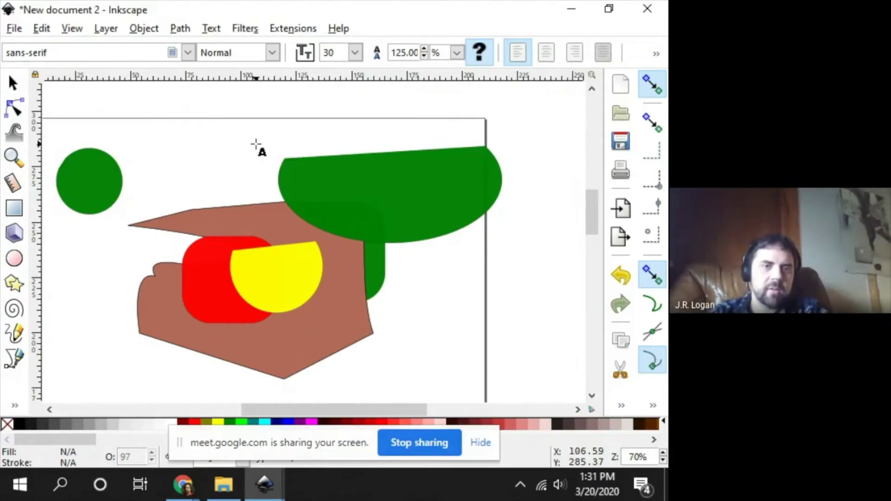
{"action": "type", "text": "H"}
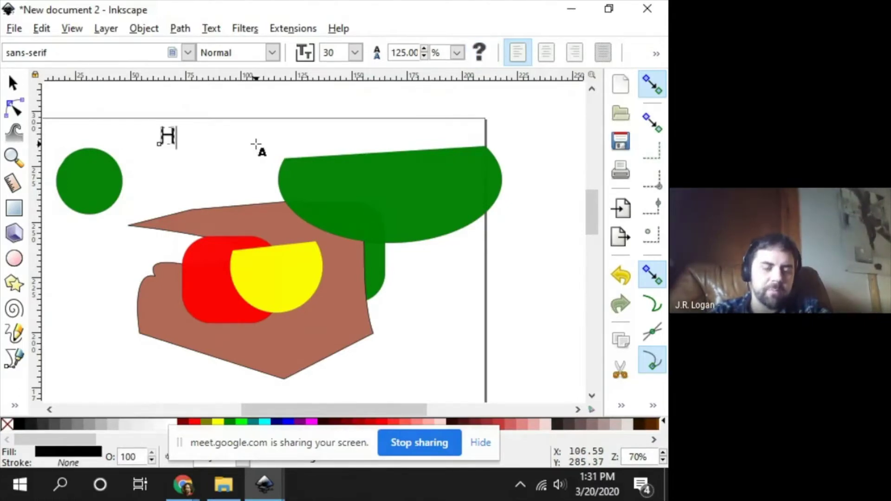
{"action": "type", "text": "ello"}
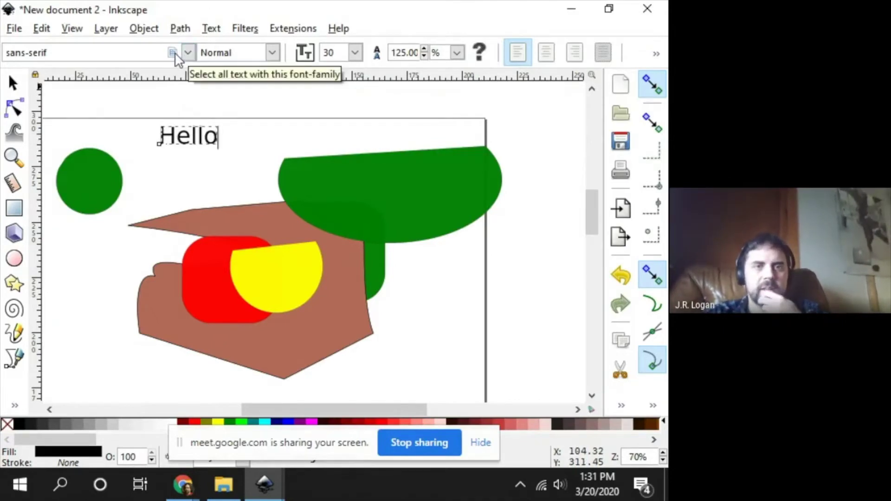
Step: Try the MS PGothic font on the "Hello" text
{"action": "left_click", "coordinate": [190, 52]}
{"action": "scroll", "coordinate": [40, 235], "scroll_direction": "down", "scroll_amount": 5}
{"action": "scroll", "coordinate": [51, 230], "scroll_direction": "up", "scroll_amount": 8}
{"action": "left_click", "coordinate": [77, 117]}
Step: Select the "Hello" text, try Open Sans, Proxy 1 and other fonts on it, and settle on Mongolian Baiti
{"action": "mouse_move", "coordinate": [207, 137]}
{"action": "left_mouse_down"}
{"action": "mouse_move", "coordinate": [158, 137]}
{"action": "mouse_move", "coordinate": [207, 139]}
{"action": "left_mouse_up"}
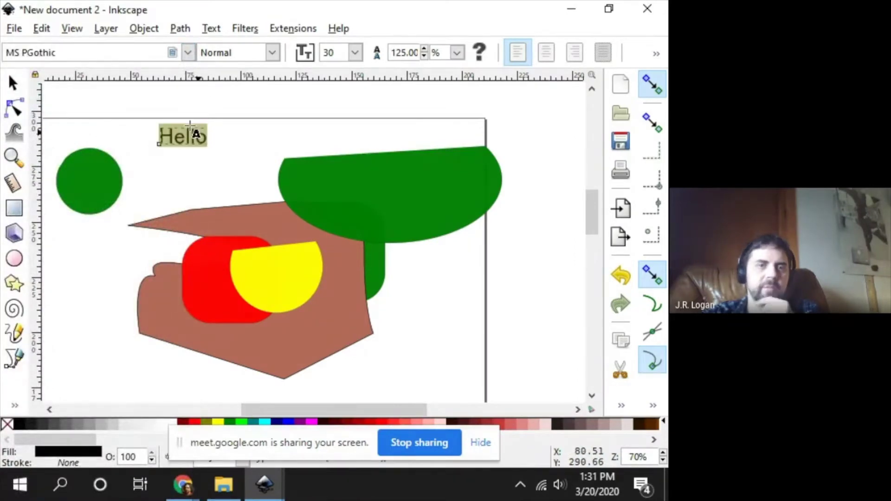
{"action": "left_click", "coordinate": [188, 52]}
{"action": "left_click", "coordinate": [57, 135]}
{"action": "key", "text": "Down"}
{"action": "key", "text": "Down"}
{"action": "key", "text": "Down"}
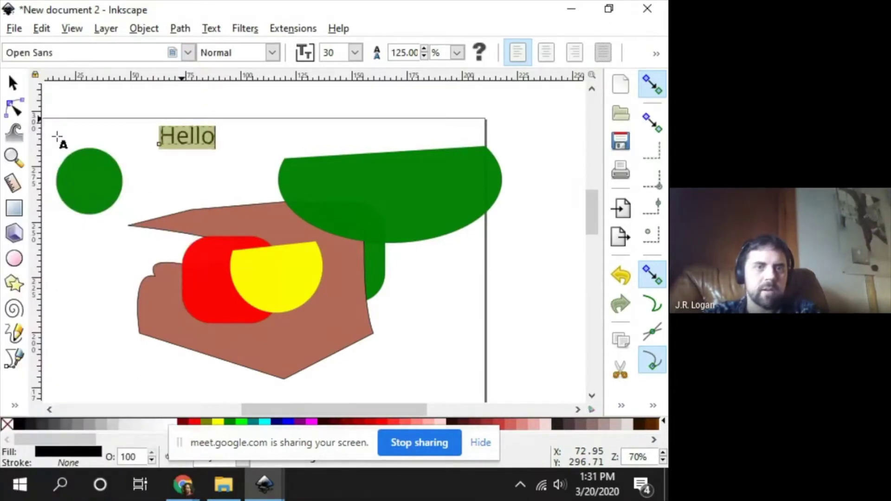
{"action": "key", "text": "Down"}
{"action": "key", "text": "Down"}
{"action": "key", "text": "Down"}
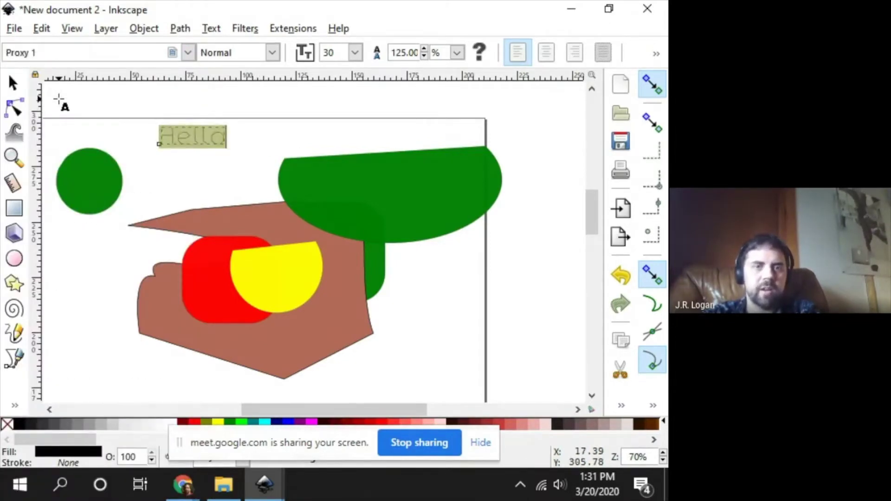
{"action": "key", "text": "Up"}
{"action": "key", "text": "Up"}
{"action": "key", "text": "Up"}
{"action": "key", "text": "Up"}
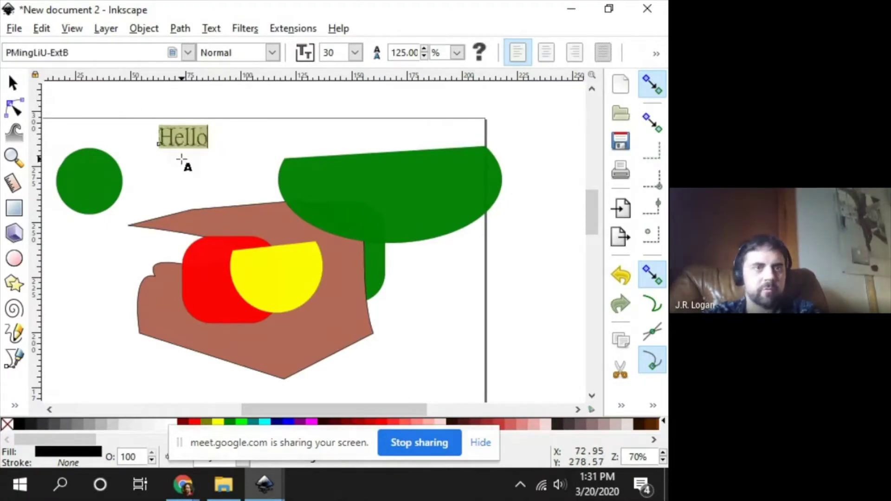
{"action": "key", "text": "Up"}
{"action": "key", "text": "Up"}
{"action": "key", "text": "Up"}
{"action": "key", "text": "Up"}
{"action": "key", "text": "Up"}
{"action": "key", "text": "Up"}
{"action": "key", "text": "Up"}
{"action": "key", "text": "Up"}
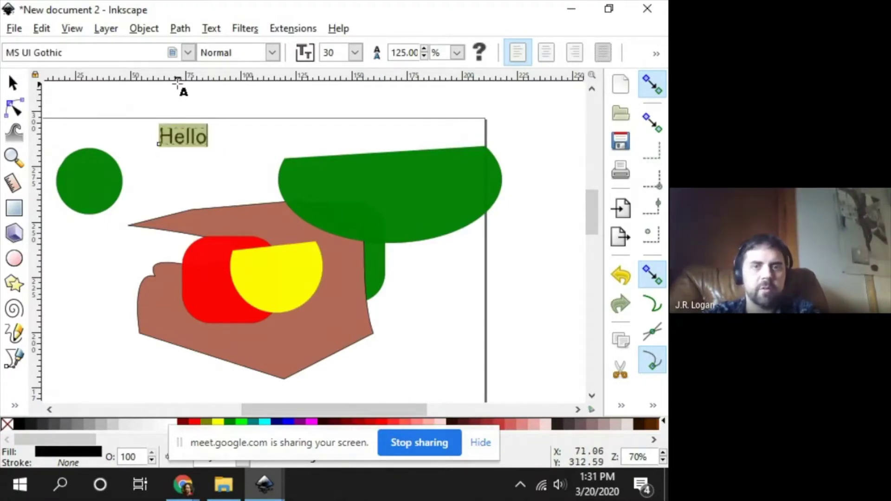
{"action": "left_click", "coordinate": [355, 53]}
{"action": "left_click", "coordinate": [355, 54]}
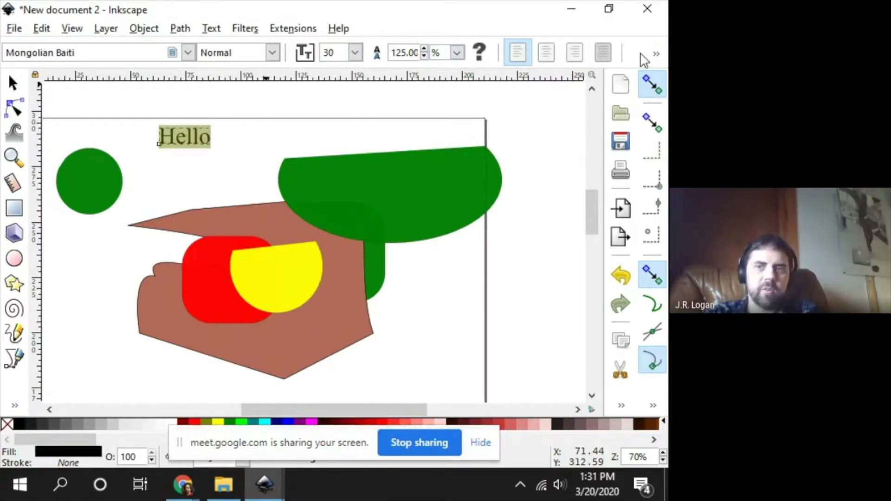
{"action": "left_click", "coordinate": [656, 54]}
{"action": "left_click", "coordinate": [655, 55]}
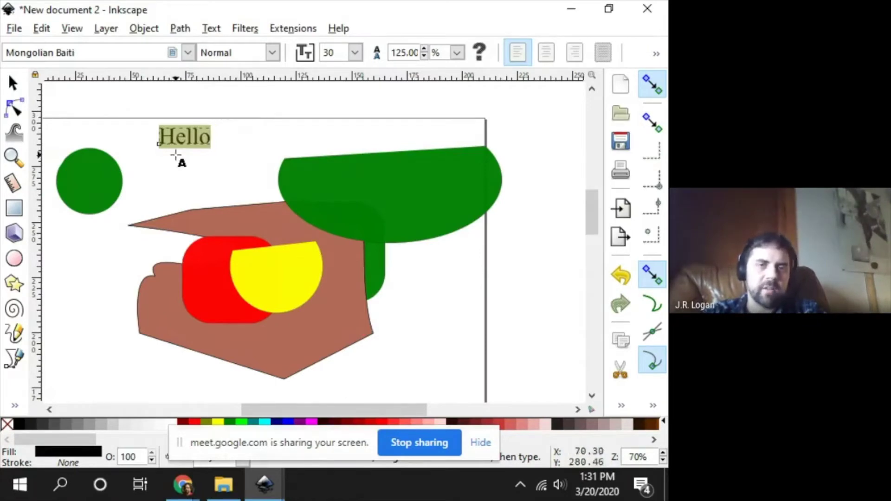
Step: Draw a text box beside the existing "Hello" text and enter "Hello Hello Hello" in it, wrapped over two lines
{"action": "left_click_drag", "start_coordinate": [218, 97], "coordinate": [379, 157]}
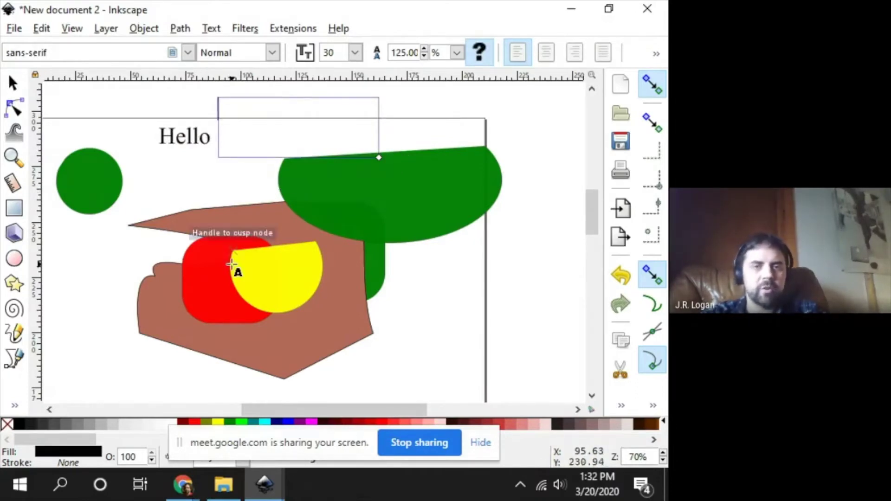
{"action": "type", "text": "Hello He"}
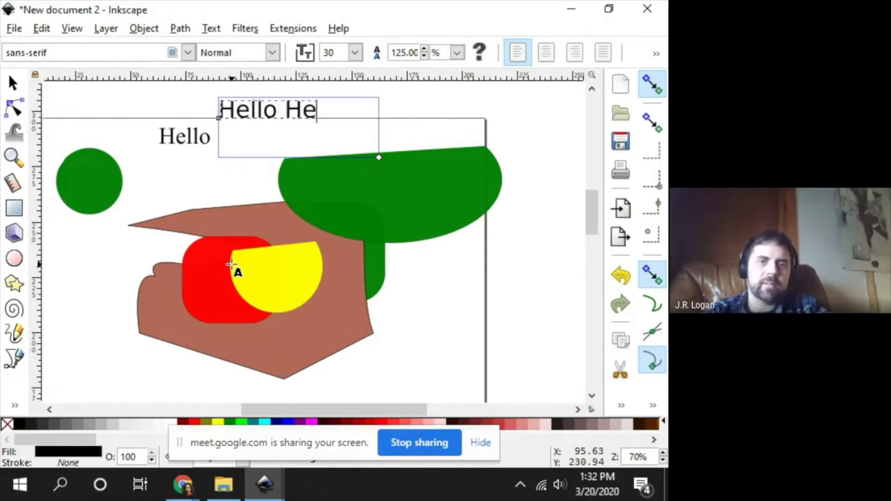
{"action": "type", "text": "llo"}
{"action": "key", "text": "Return"}
{"action": "type", "text": "Hel"}
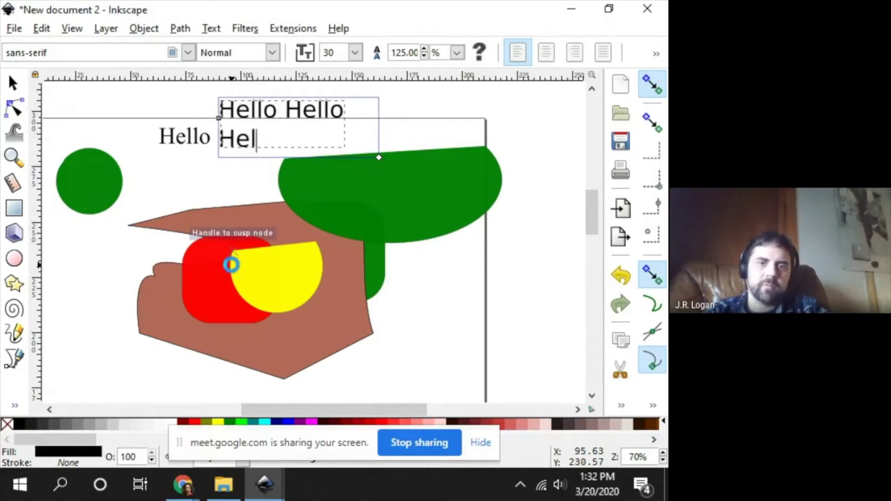
{"action": "type", "text": "lo"}
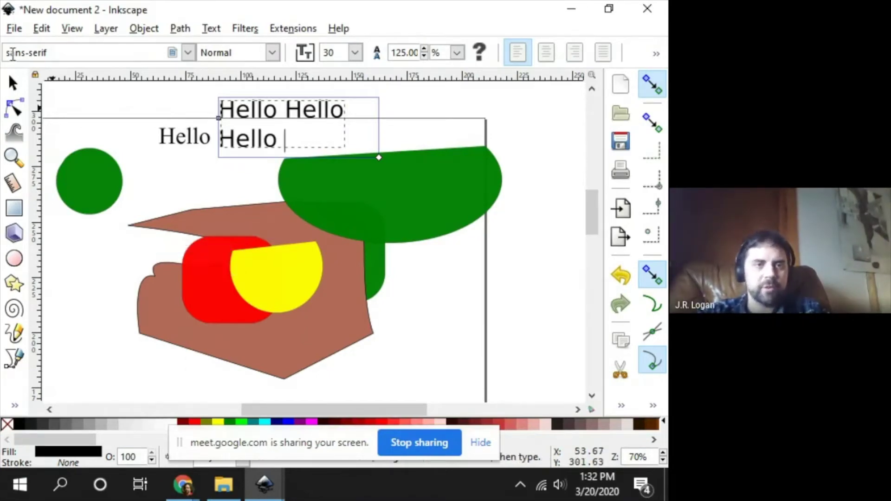
Step: Move the two-line text box slightly and distort it to about 26.8 mm wide and 35.4 mm high
{"action": "left_click", "coordinate": [12, 82]}
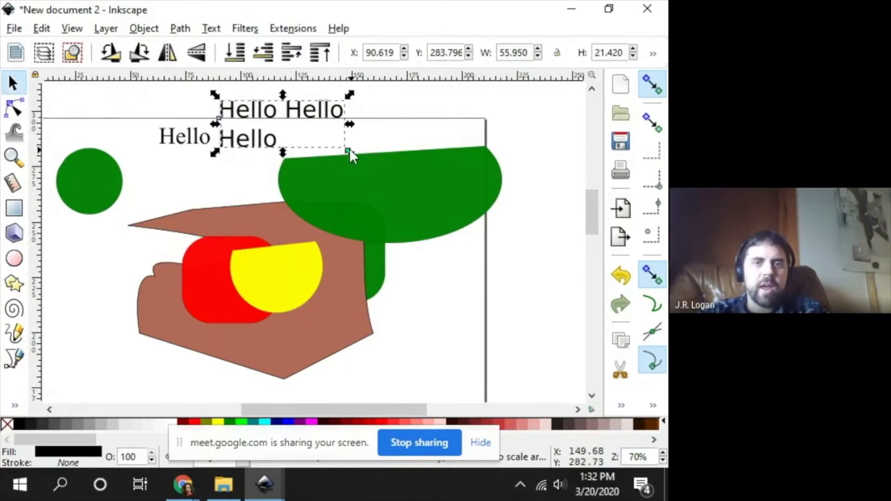
{"action": "mouse_move", "coordinate": [278, 112]}
{"action": "left_mouse_down"}
{"action": "mouse_move", "coordinate": [272, 141]}
{"action": "mouse_move", "coordinate": [272, 115]}
{"action": "left_mouse_up"}
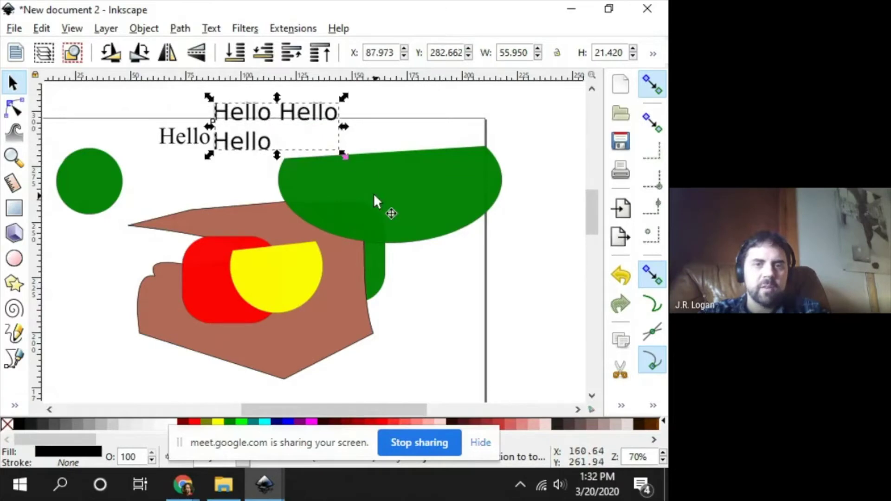
{"action": "left_click_drag", "start_coordinate": [344, 153], "coordinate": [280, 182]}
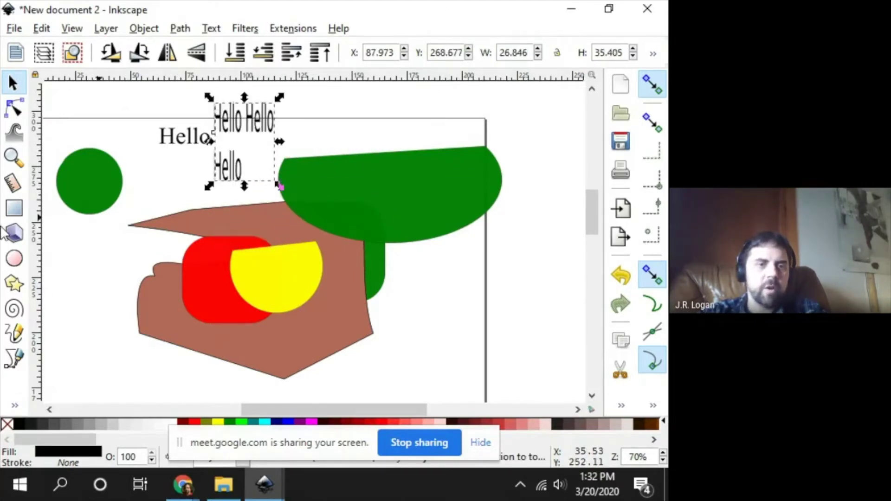
Step: Edit the box's last "Hello" to read "fdgsdgllo" and widen the text frame so all the words fit on one line
{"action": "left_click", "coordinate": [15, 406]}
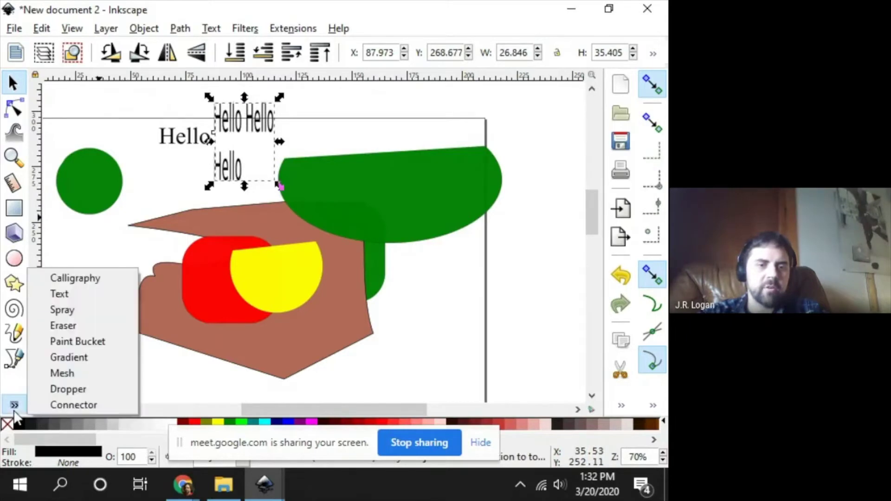
{"action": "left_click", "coordinate": [66, 290]}
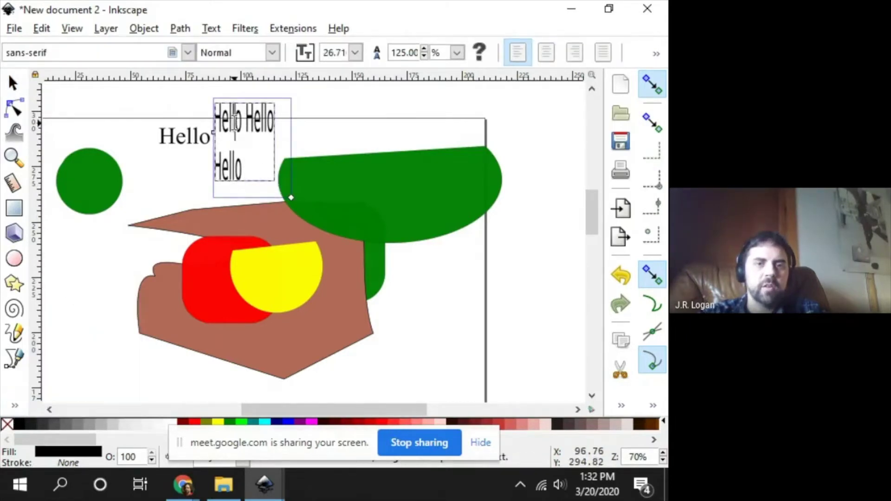
{"action": "left_click", "coordinate": [264, 102]}
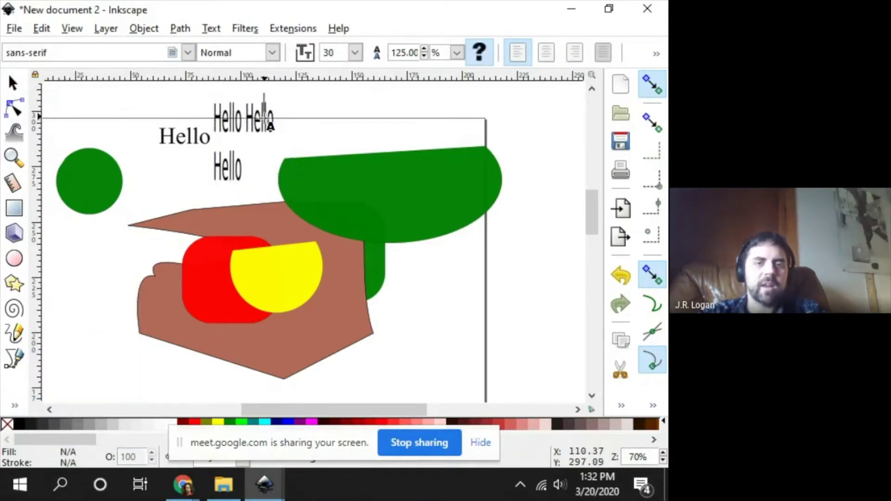
{"action": "left_click", "coordinate": [229, 168]}
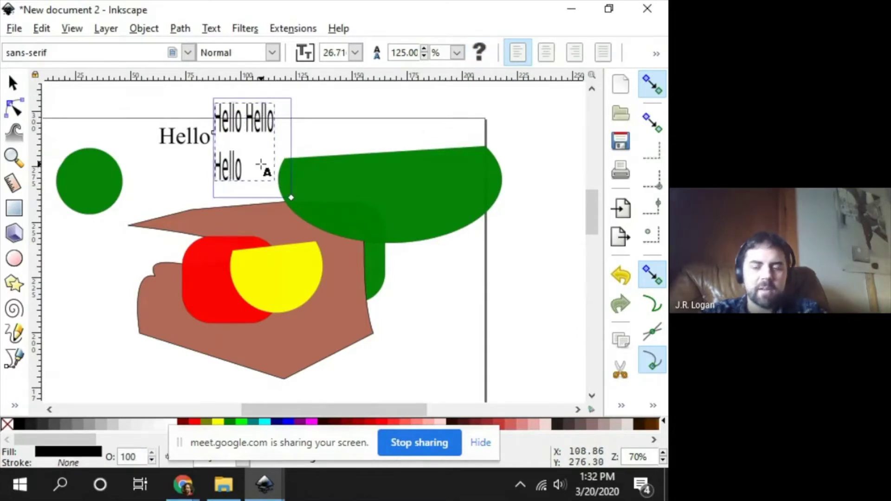
{"action": "key", "text": "BackSpace"}
{"action": "type", "text": "fdgsdg"}
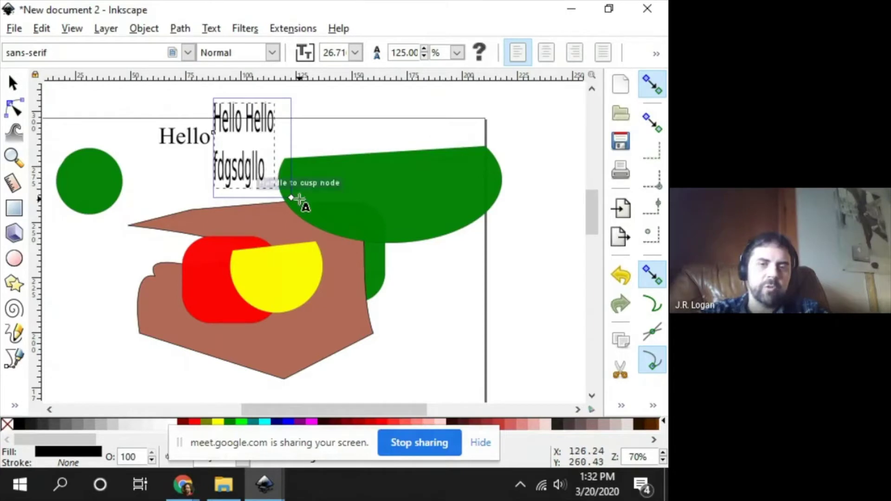
{"action": "left_click_drag", "start_coordinate": [290, 198], "coordinate": [402, 147]}
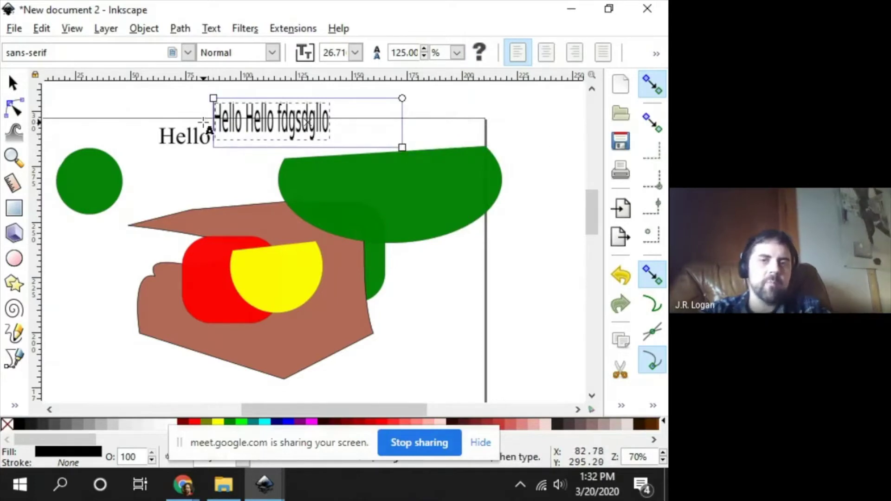
Step: Move the text "Hello Hello fdgsdgllo" away from the single "Hello", to about X 104.6 mm, Y 286.4 mm
{"action": "left_click", "coordinate": [17, 82]}
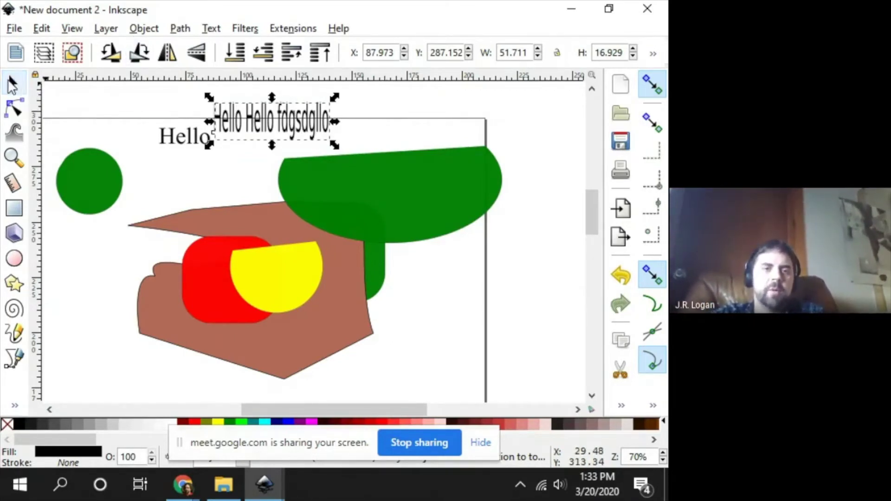
{"action": "left_click", "coordinate": [13, 85]}
{"action": "left_click_drag", "start_coordinate": [278, 119], "coordinate": [320, 114]}
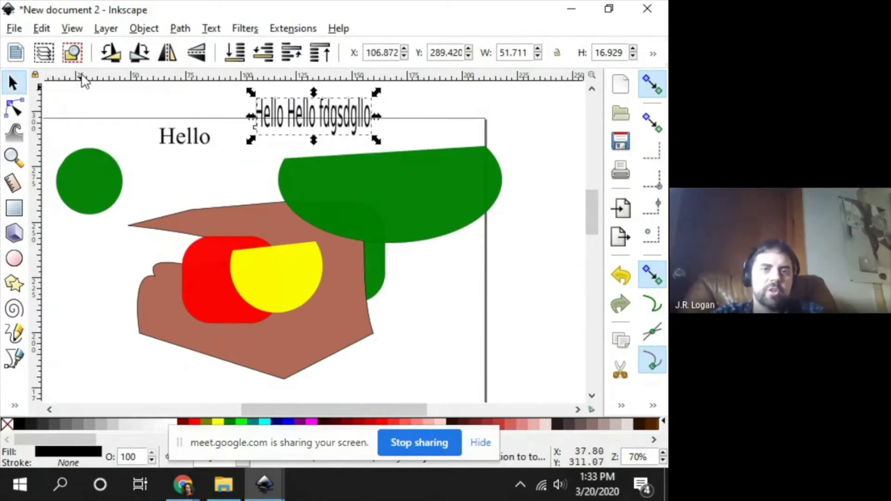
{"action": "left_click_drag", "start_coordinate": [337, 131], "coordinate": [332, 138]}
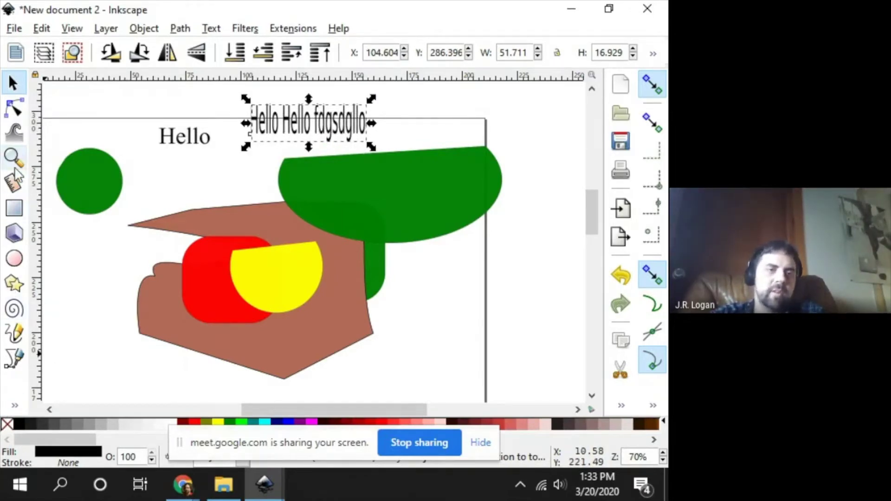
Step: Select the whole single word "Hello" with the Text tool and try successive fonts on it, ending with Linux Libertine G
{"action": "left_click", "coordinate": [14, 407]}
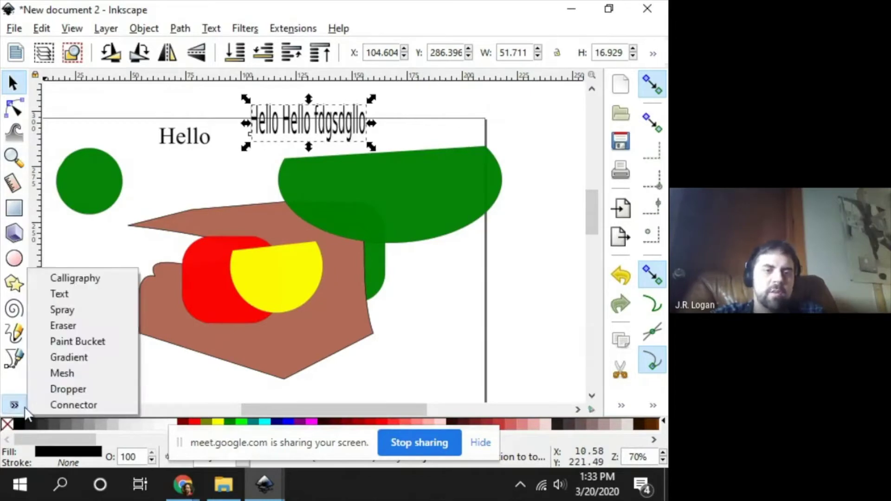
{"action": "left_click", "coordinate": [71, 295]}
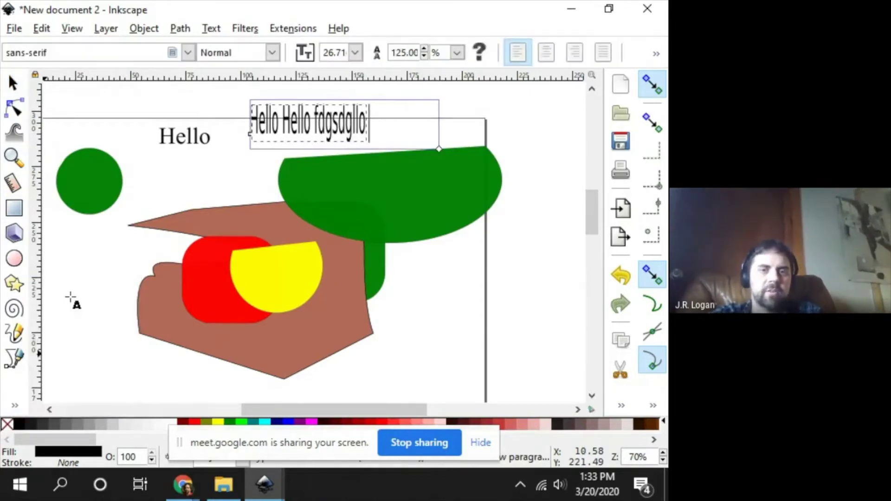
{"action": "left_click", "coordinate": [285, 122]}
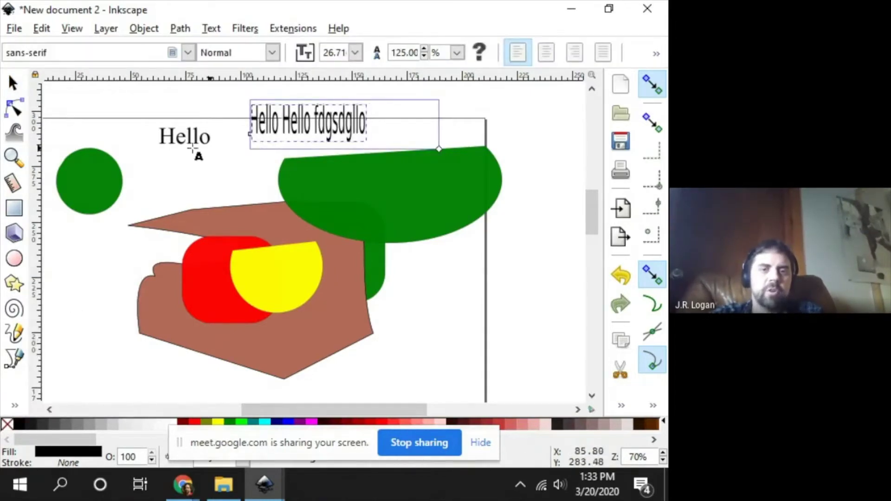
{"action": "left_click", "coordinate": [185, 136]}
{"action": "mouse_move", "coordinate": [176, 136]}
{"action": "left_mouse_down"}
{"action": "mouse_move", "coordinate": [204, 138]}
{"action": "mouse_move", "coordinate": [163, 136]}
{"action": "left_mouse_up"}
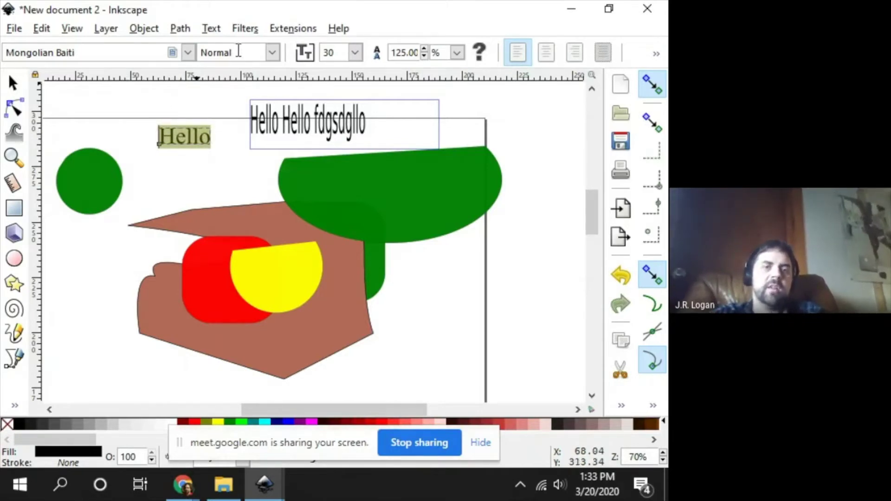
{"action": "left_click", "coordinate": [186, 55]}
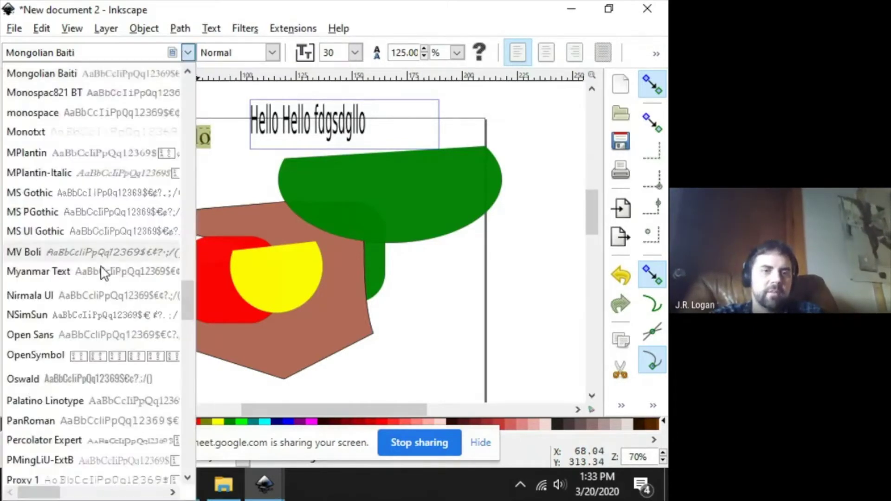
{"action": "scroll", "coordinate": [93, 260], "scroll_direction": "down", "scroll_amount": 3}
{"action": "left_click", "coordinate": [61, 274]}
{"action": "key", "text": "Up"}
{"action": "key", "text": "Up"}
{"action": "key", "text": "Up"}
{"action": "key", "text": "Up"}
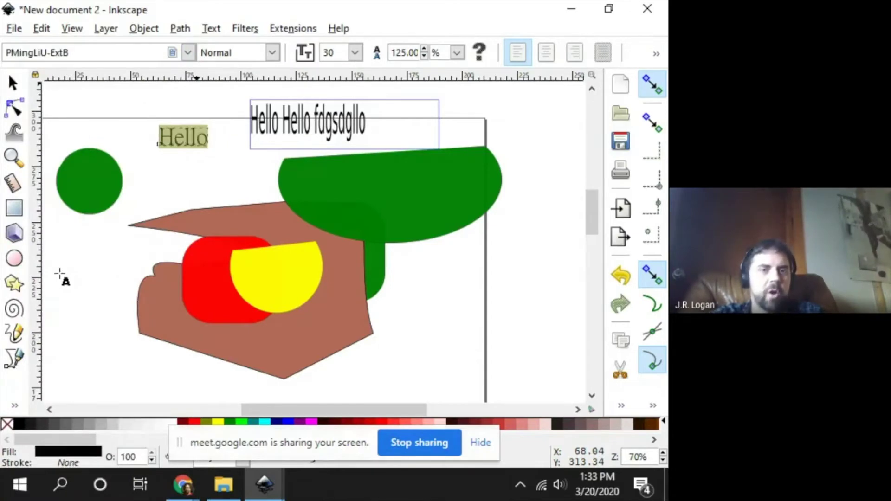
{"action": "key", "text": "Up"}
{"action": "key", "text": "Up"}
{"action": "key", "text": "Up"}
{"action": "key", "text": "Up"}
{"action": "key", "text": "Up"}
{"action": "key", "text": "Up"}
{"action": "key", "text": "Up"}
{"action": "key", "text": "Up"}
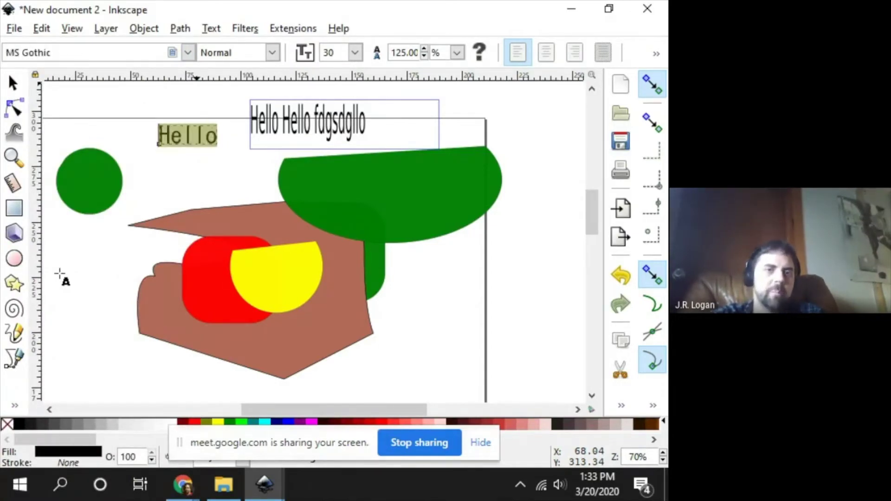
{"action": "key", "text": "Up"}
{"action": "key", "text": "Up"}
{"action": "key", "text": "Up"}
{"action": "key", "text": "Up"}
{"action": "key", "text": "Up"}
{"action": "key", "text": "Up"}
{"action": "key", "text": "Up"}
{"action": "key", "text": "Up"}
{"action": "key", "text": "Up"}
{"action": "key", "text": "Up"}
{"action": "key", "text": "Up"}
{"action": "key", "text": "Up"}
{"action": "key", "text": "Up"}
{"action": "key", "text": "Up"}
{"action": "key", "text": "Up"}
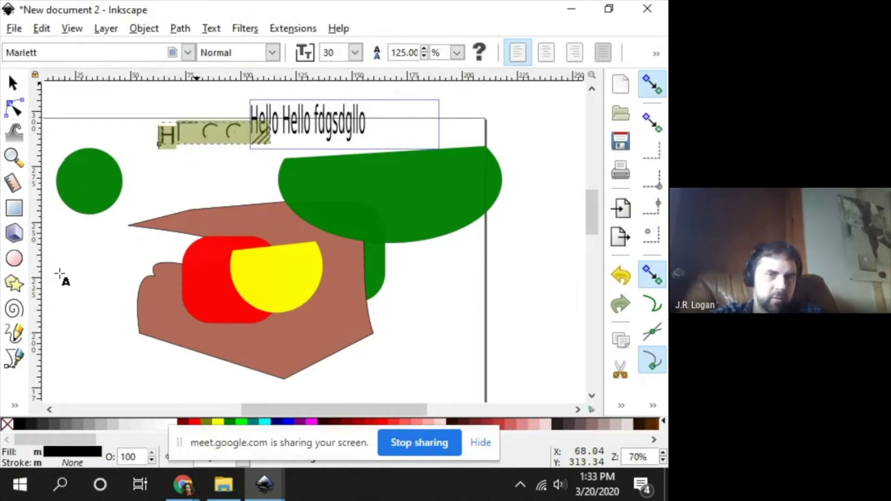
{"action": "key", "text": "Up"}
{"action": "key", "text": "Up"}
{"action": "key", "text": "Up"}
{"action": "key", "text": "Up"}
{"action": "key", "text": "Up"}
{"action": "key", "text": "Up"}
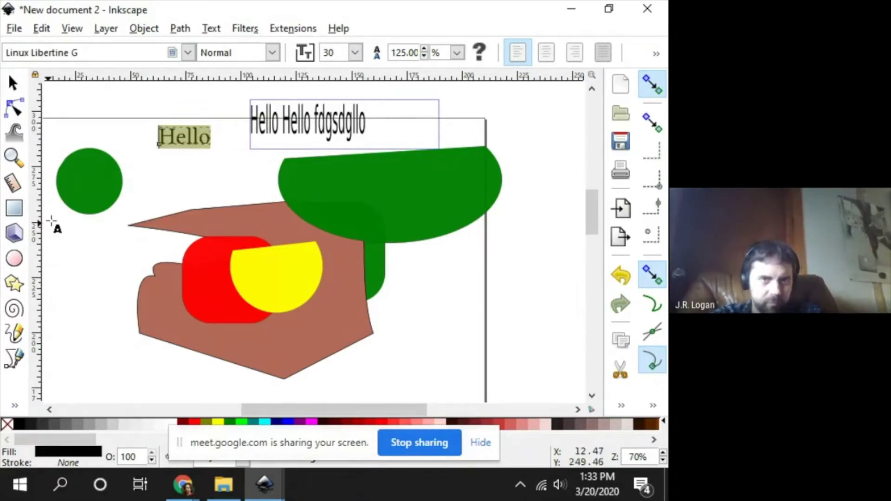
Step: Shift the single "Hello" text slightly and enlarge it to about 33.2 mm wide and 13.9 mm high
{"action": "left_click", "coordinate": [11, 86]}
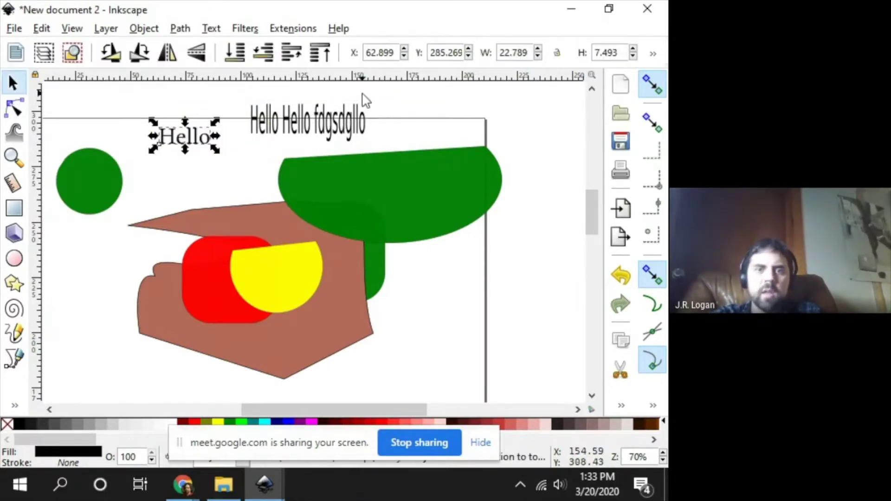
{"action": "left_click", "coordinate": [191, 142]}
{"action": "left_click", "coordinate": [213, 172]}
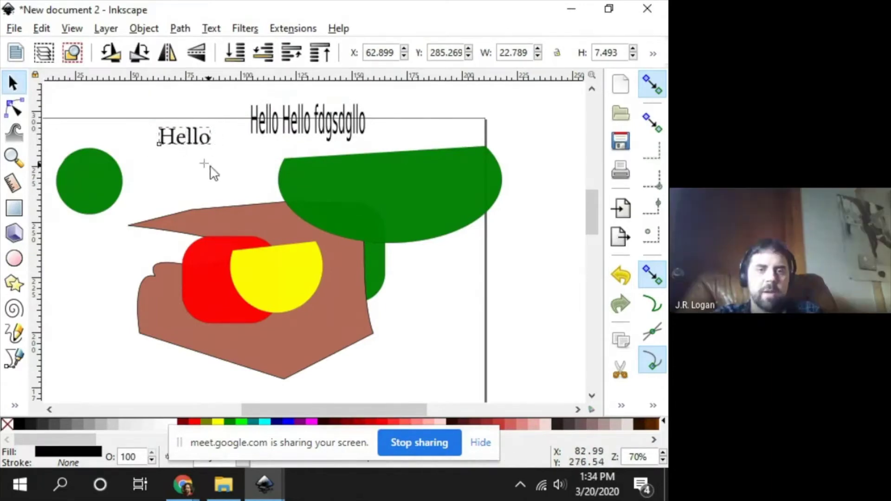
{"action": "left_click", "coordinate": [186, 146]}
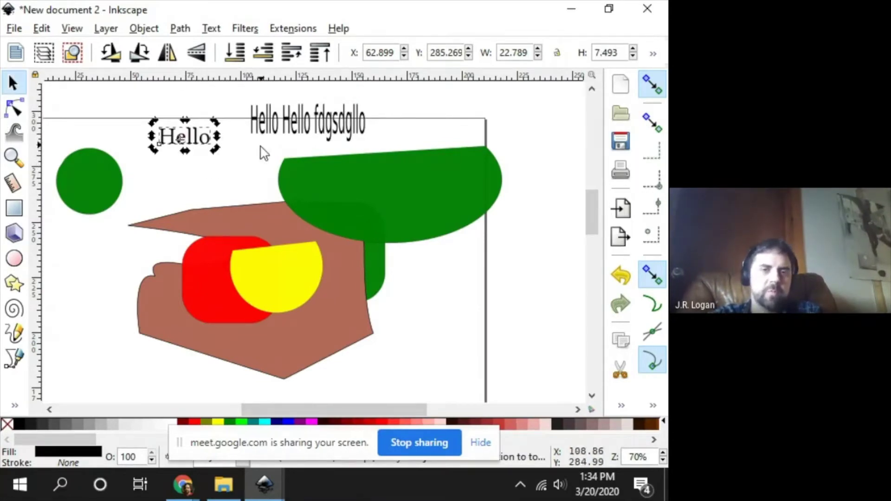
{"action": "left_click", "coordinate": [204, 140]}
{"action": "left_click", "coordinate": [204, 140]}
{"action": "left_click", "coordinate": [205, 140]}
{"action": "mouse_move", "coordinate": [205, 140]}
{"action": "left_mouse_down"}
{"action": "mouse_move", "coordinate": [203, 232]}
{"action": "mouse_move", "coordinate": [210, 150]}
{"action": "mouse_move", "coordinate": [235, 152]}
{"action": "mouse_move", "coordinate": [188, 163]}
{"action": "mouse_move", "coordinate": [203, 148]}
{"action": "left_mouse_up"}
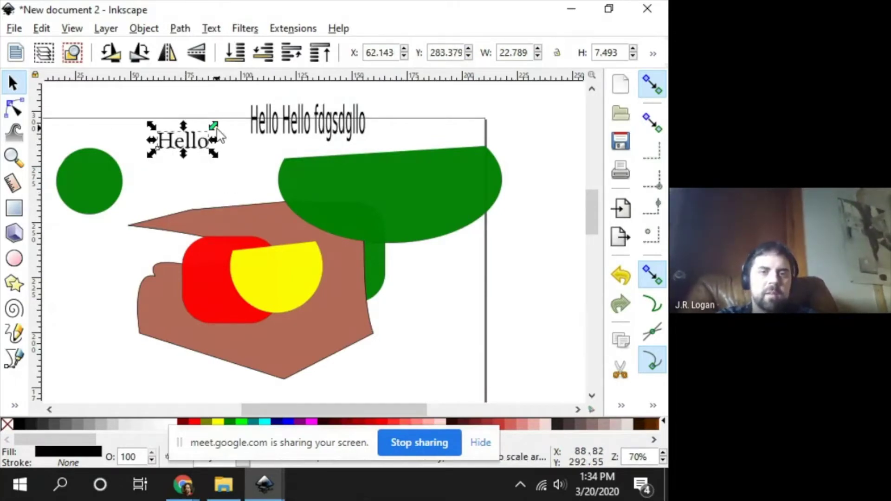
{"action": "left_click_drag", "start_coordinate": [215, 126], "coordinate": [235, 123]}
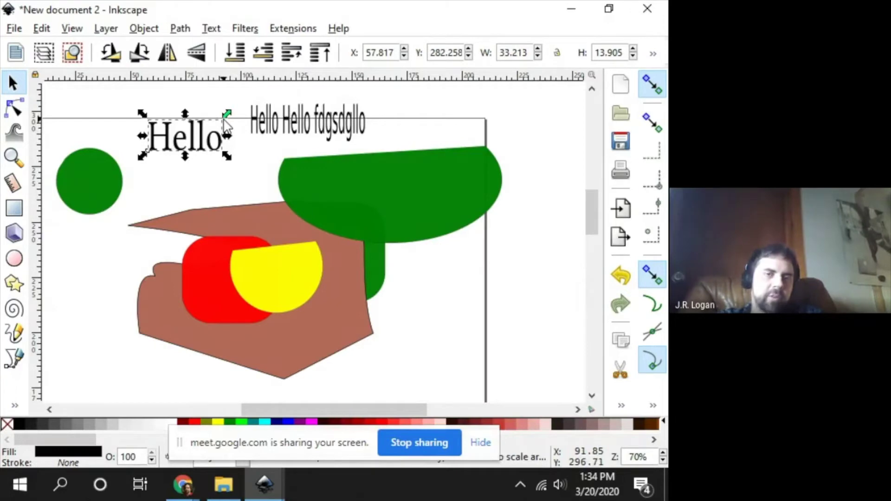
Step: Rotate the enlarged "Hello" slightly, set its rotation center below the word, and rotate it about that point
{"action": "left_click", "coordinate": [195, 136]}
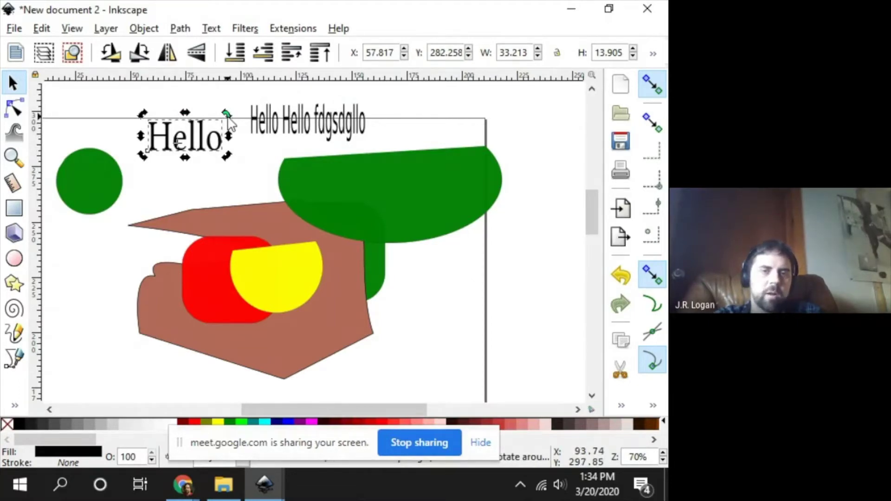
{"action": "mouse_move", "coordinate": [228, 116]}
{"action": "left_mouse_down"}
{"action": "mouse_move", "coordinate": [233, 181]}
{"action": "mouse_move", "coordinate": [218, 215]}
{"action": "mouse_move", "coordinate": [139, 195]}
{"action": "mouse_move", "coordinate": [136, 124]}
{"action": "mouse_move", "coordinate": [149, 100]}
{"action": "mouse_move", "coordinate": [221, 124]}
{"action": "left_mouse_up"}
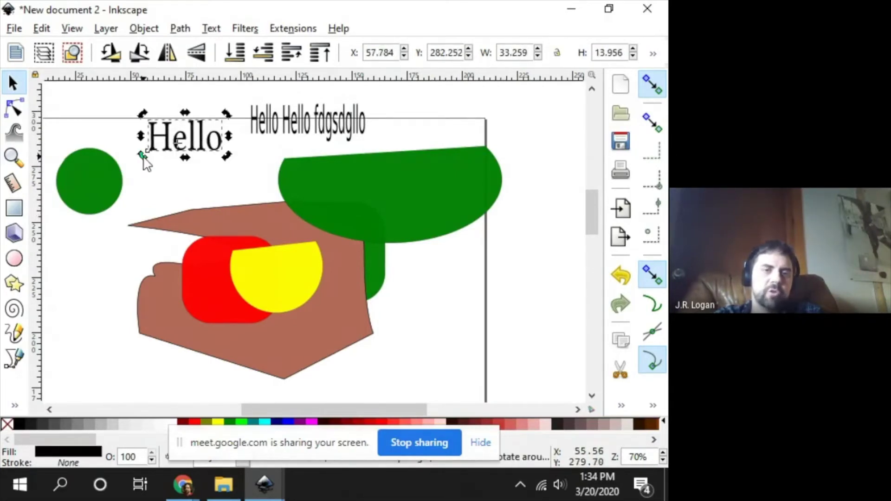
{"action": "left_click_drag", "start_coordinate": [180, 178], "coordinate": [181, 196]}
{"action": "mouse_move", "coordinate": [225, 120]}
{"action": "left_mouse_down"}
{"action": "mouse_move", "coordinate": [270, 172]}
{"action": "mouse_move", "coordinate": [286, 283]}
{"action": "mouse_move", "coordinate": [225, 366]}
{"action": "mouse_move", "coordinate": [129, 315]}
{"action": "mouse_move", "coordinate": [114, 180]}
{"action": "mouse_move", "coordinate": [175, 135]}
{"action": "mouse_move", "coordinate": [220, 135]}
{"action": "left_mouse_up"}
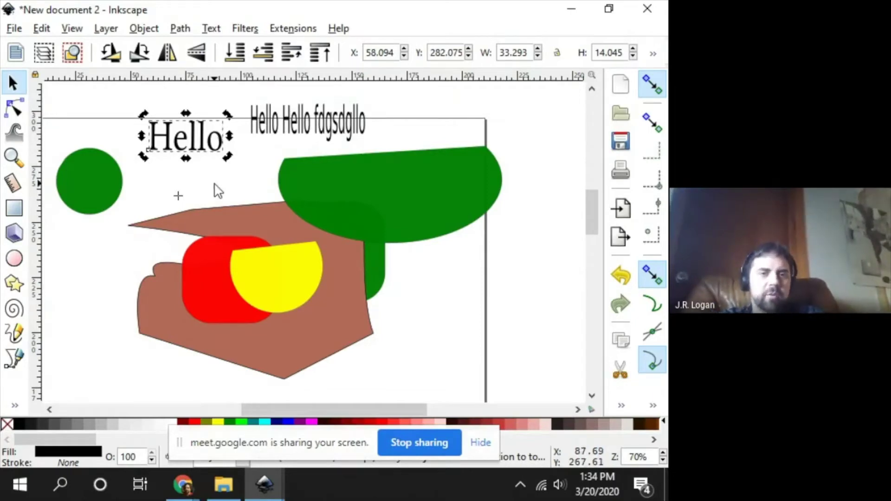
Step: Switch to the Google Slides presentation, advance to the "Grouping and Ungrouping" slide, and return to Inkscape
{"action": "key", "text": "alt+Tab"}
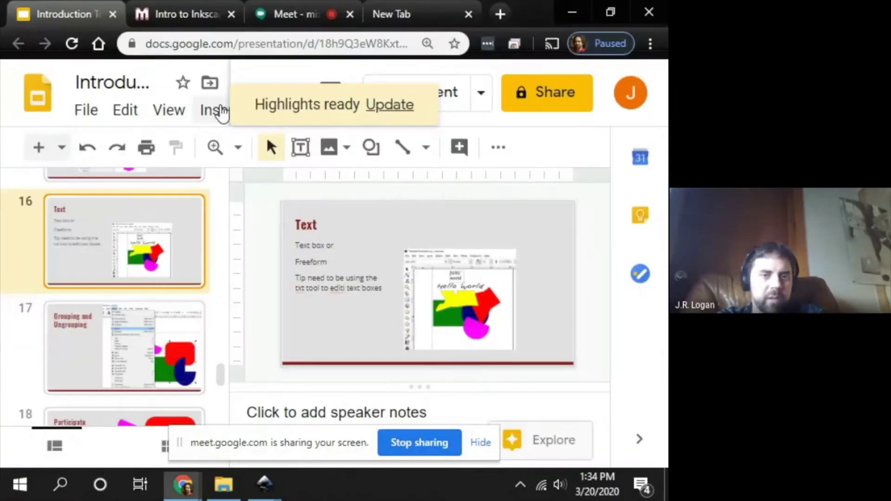
{"action": "key", "text": "Down"}
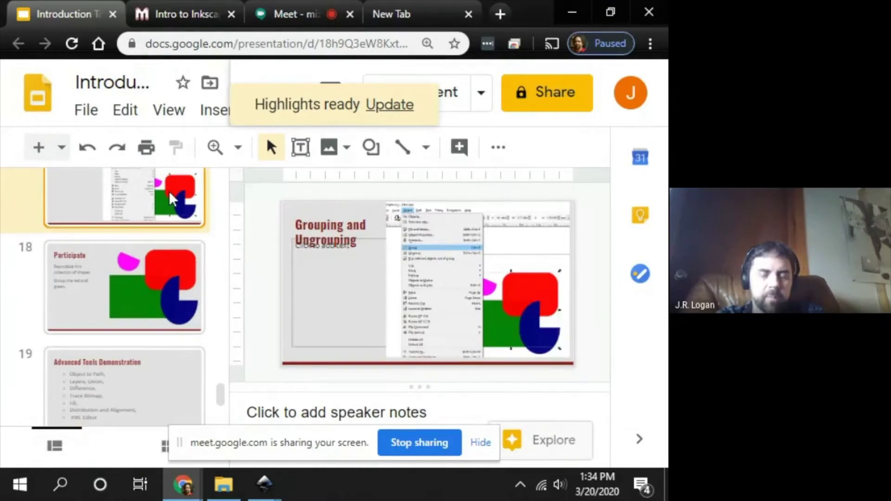
{"action": "key", "text": "alt+Tab"}
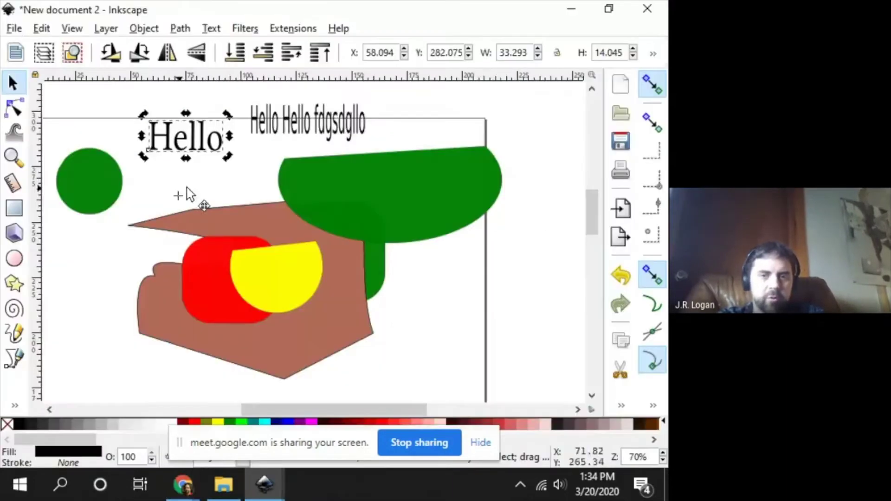
Step: Move the yellow partial circle on its own to about X 92.4 mm, Y 207.2 mm, and select the red rounded rectangle
{"action": "left_click", "coordinate": [210, 276]}
{"action": "left_click", "coordinate": [297, 276]}
{"action": "mouse_move", "coordinate": [297, 277]}
{"action": "left_mouse_down"}
{"action": "mouse_move", "coordinate": [362, 269]}
{"action": "mouse_move", "coordinate": [296, 279]}
{"action": "left_mouse_up"}
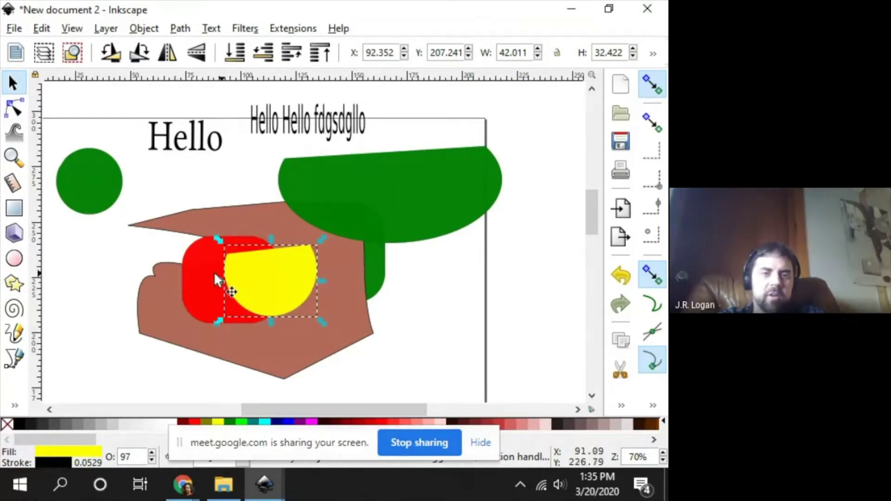
{"action": "left_click", "coordinate": [201, 302]}
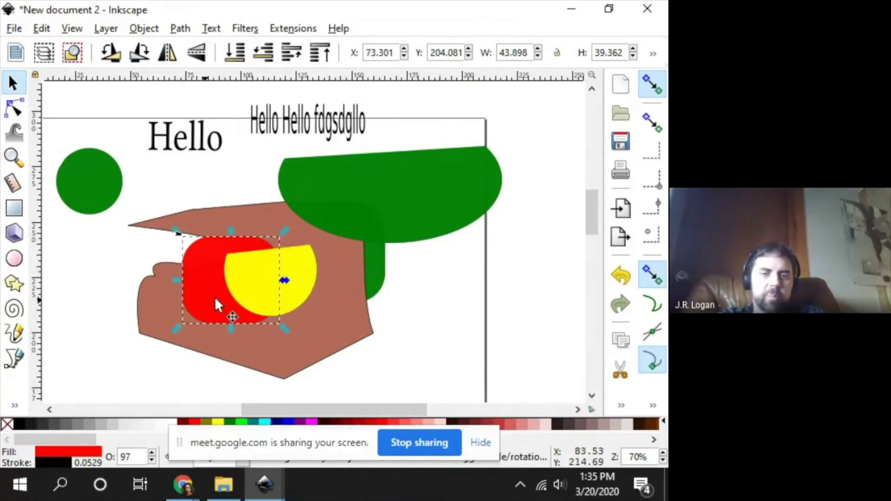
Step: Select the yellow partial circle together with the red rounded rectangle and group them
{"action": "left_click", "coordinate": [313, 269]}
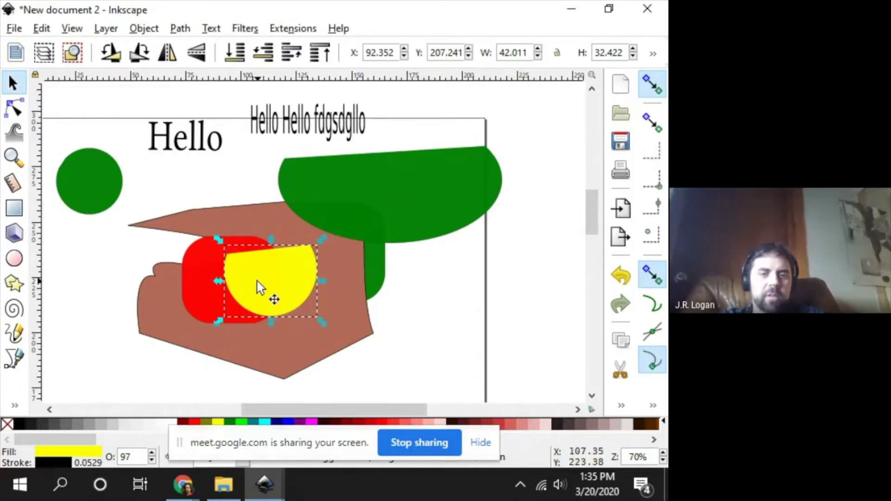
{"action": "left_click", "coordinate": [200, 277], "text": "shift"}
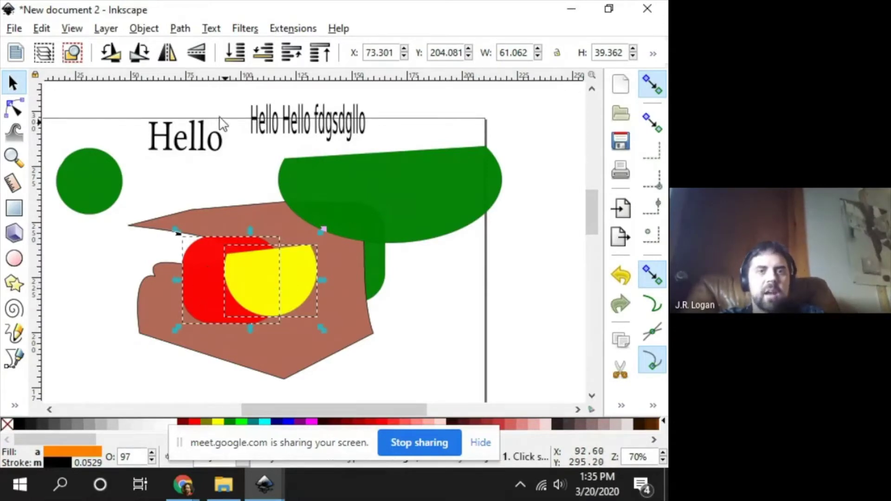
{"action": "left_click", "coordinate": [144, 29]}
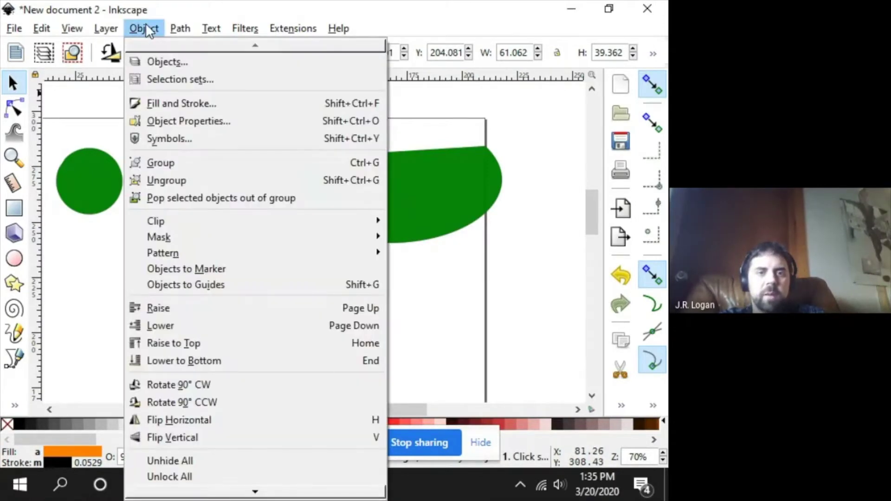
{"action": "left_click", "coordinate": [167, 162]}
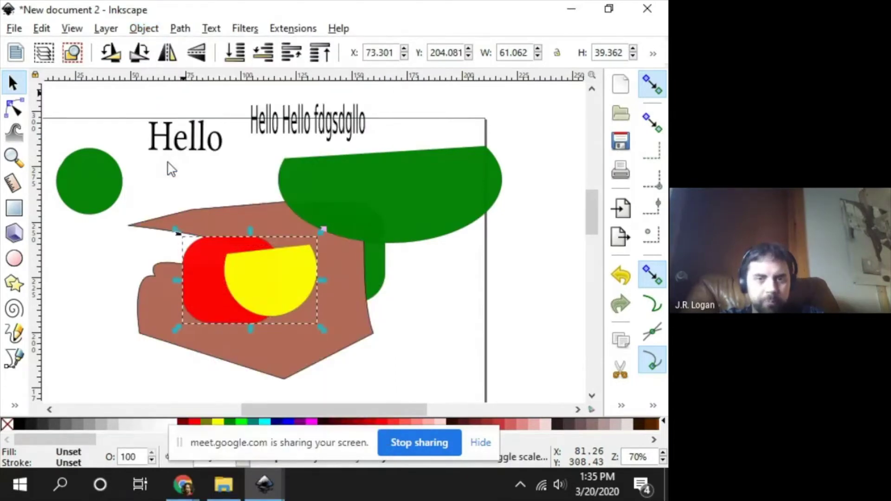
Step: Move the red and yellow group to about X 61.7 mm, Y 199.1 mm, and try a bright green fill, undoing the fill
{"action": "mouse_move", "coordinate": [249, 280]}
{"action": "left_mouse_down"}
{"action": "mouse_move", "coordinate": [264, 201]}
{"action": "mouse_move", "coordinate": [286, 342]}
{"action": "mouse_move", "coordinate": [188, 333]}
{"action": "mouse_move", "coordinate": [161, 246]}
{"action": "mouse_move", "coordinate": [312, 225]}
{"action": "mouse_move", "coordinate": [421, 187]}
{"action": "mouse_move", "coordinate": [388, 264]}
{"action": "mouse_move", "coordinate": [234, 221]}
{"action": "mouse_move", "coordinate": [292, 299]}
{"action": "mouse_move", "coordinate": [350, 241]}
{"action": "mouse_move", "coordinate": [180, 268]}
{"action": "mouse_move", "coordinate": [372, 247]}
{"action": "mouse_move", "coordinate": [227, 307]}
{"action": "mouse_move", "coordinate": [232, 269]}
{"action": "mouse_move", "coordinate": [241, 273]}
{"action": "left_mouse_up"}
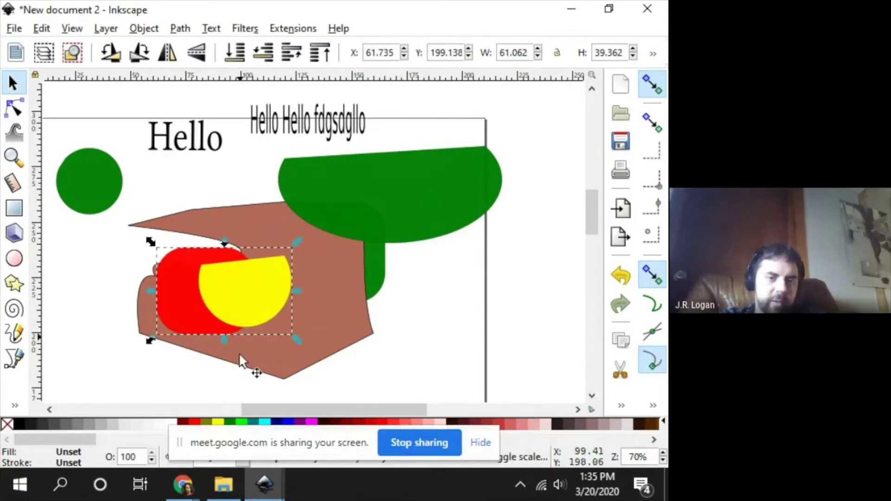
{"action": "left_click", "coordinate": [241, 422]}
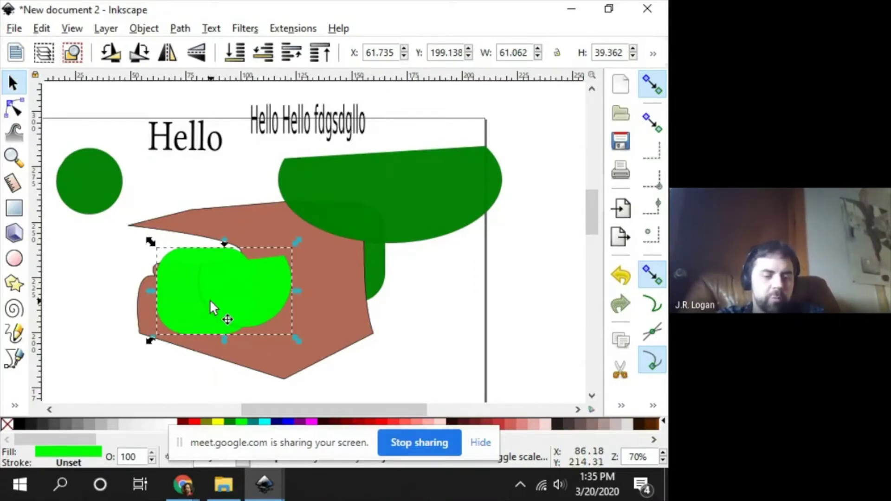
{"action": "key", "text": "ctrl+z"}
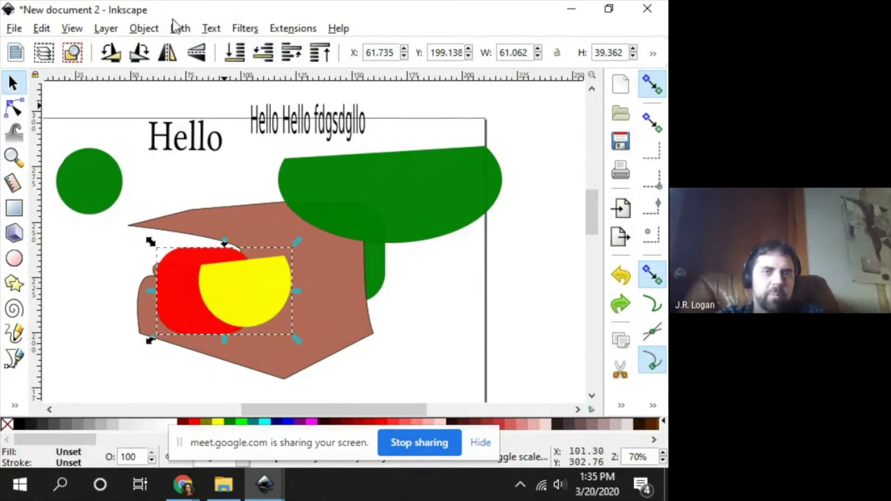
Step: Ungroup the red and yellow shapes and select the yellow one on its own
{"action": "left_click", "coordinate": [150, 29]}
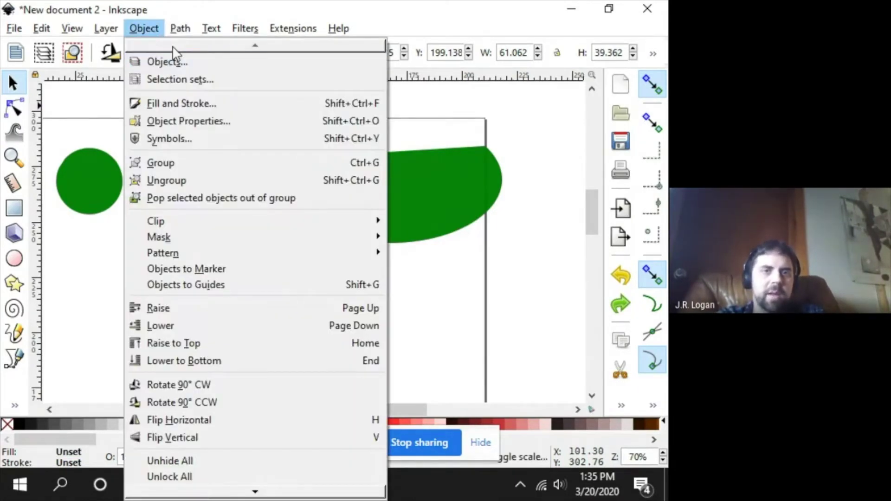
{"action": "mouse_move", "coordinate": [179, 37]}
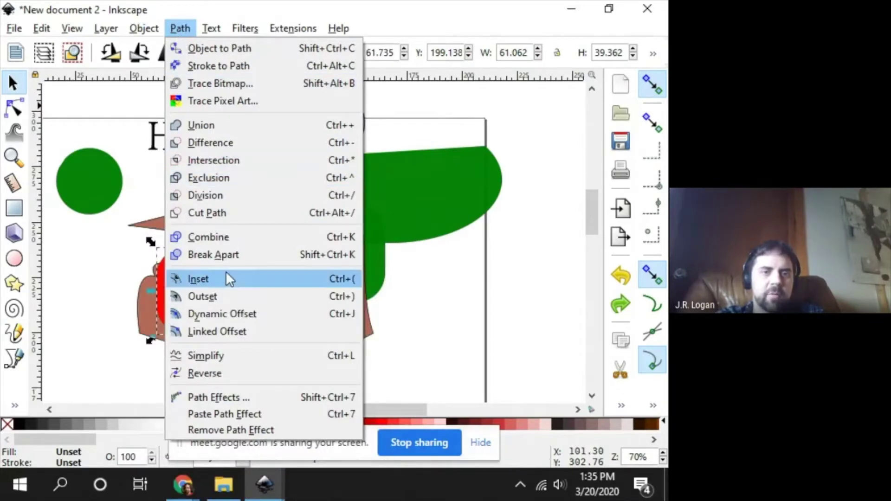
{"action": "mouse_move", "coordinate": [144, 33]}
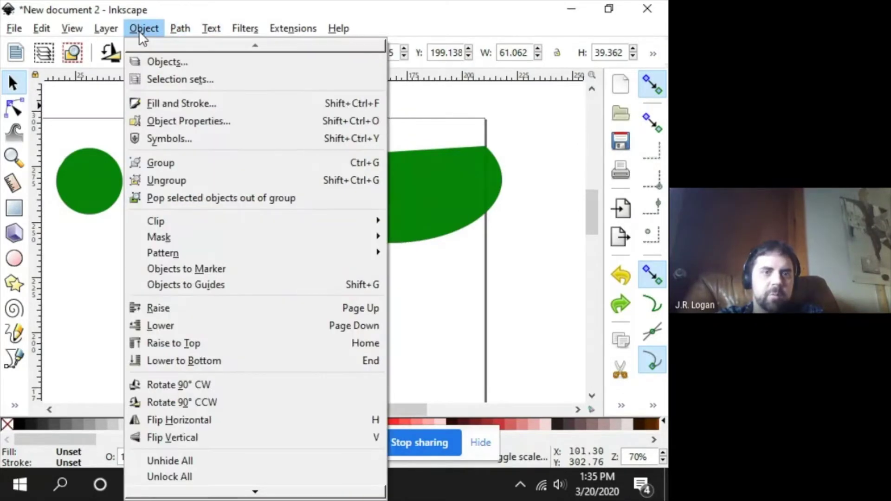
{"action": "left_click", "coordinate": [182, 180]}
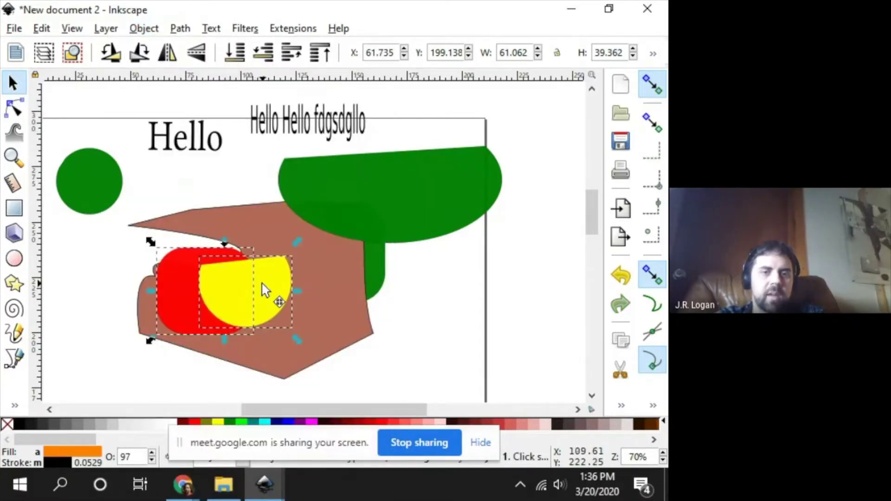
{"action": "left_click", "coordinate": [428, 318]}
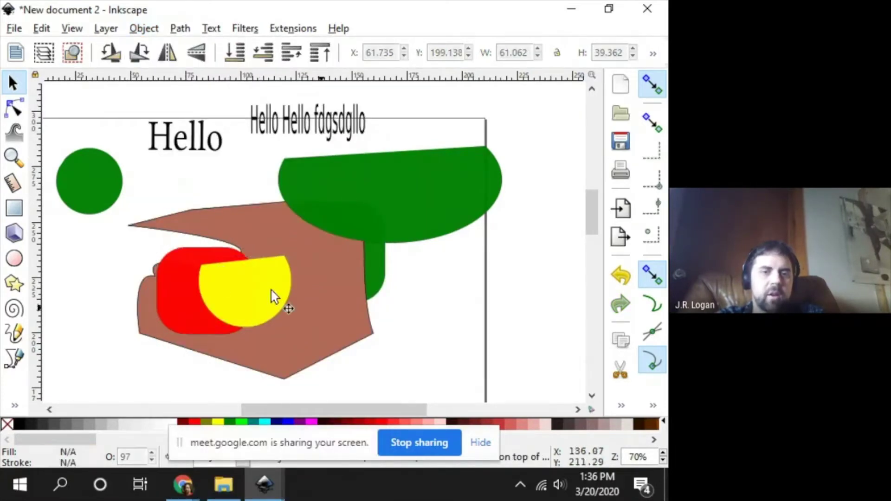
{"action": "left_click", "coordinate": [240, 282]}
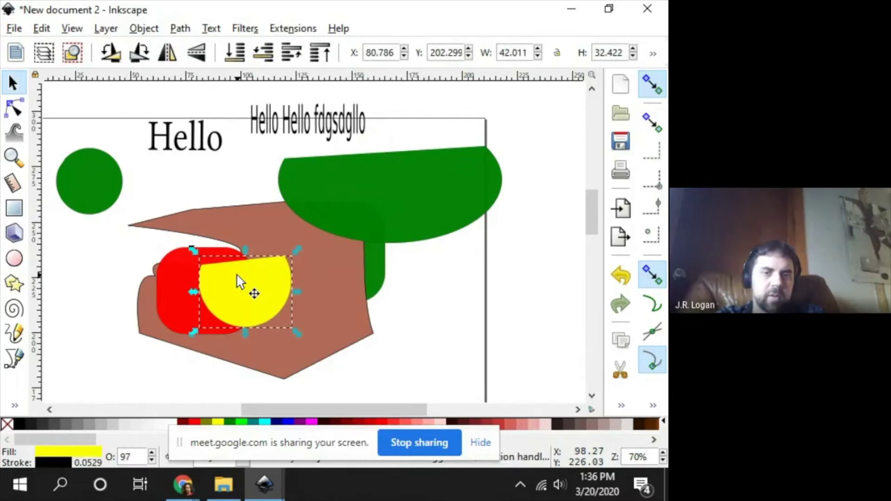
Step: Fill the yellow partial circle bright green and group it again with the red rounded rectangle
{"action": "left_click", "coordinate": [240, 422]}
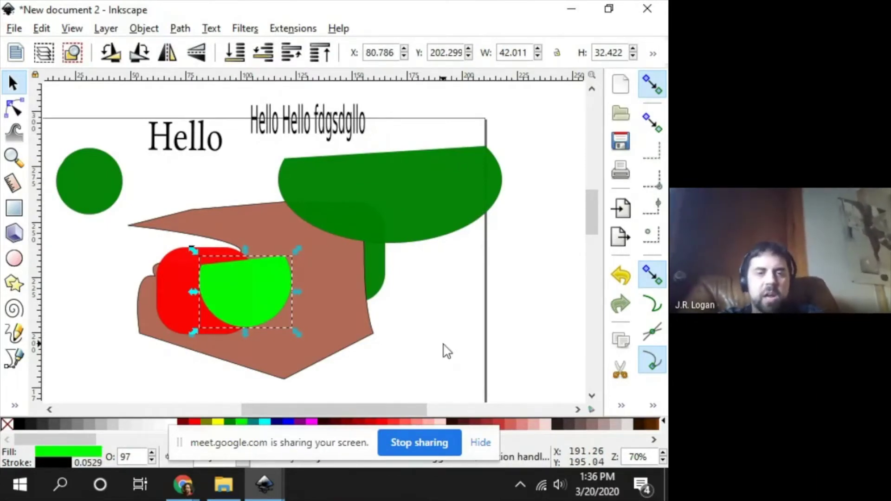
{"action": "left_click", "coordinate": [413, 368]}
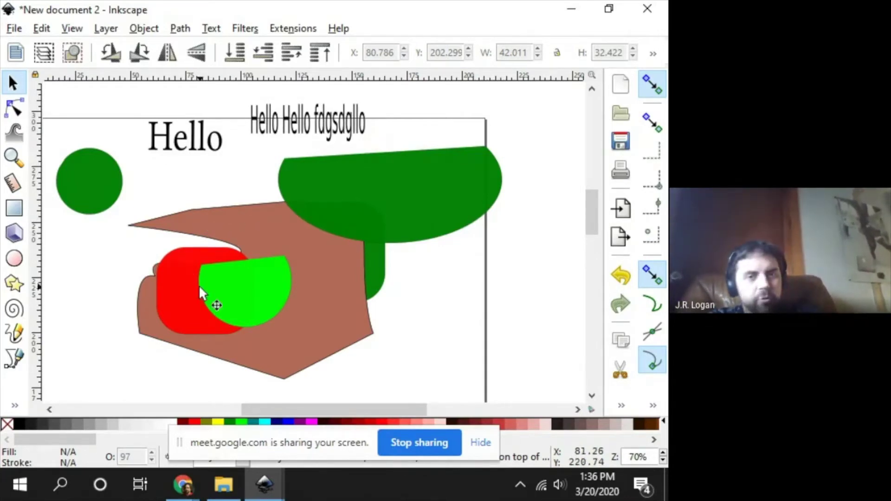
{"action": "left_click", "coordinate": [188, 278]}
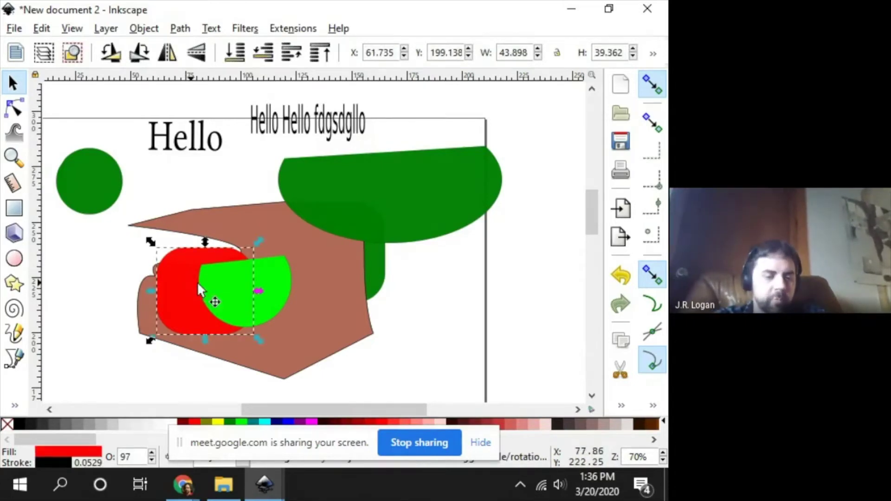
{"action": "left_click", "coordinate": [281, 285], "text": "shift"}
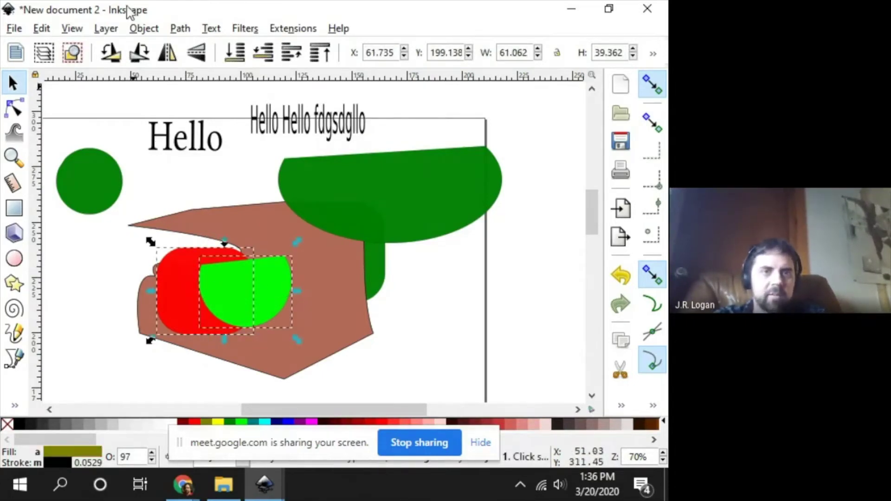
{"action": "left_click", "coordinate": [163, 29]}
{"action": "left_click", "coordinate": [157, 170]}
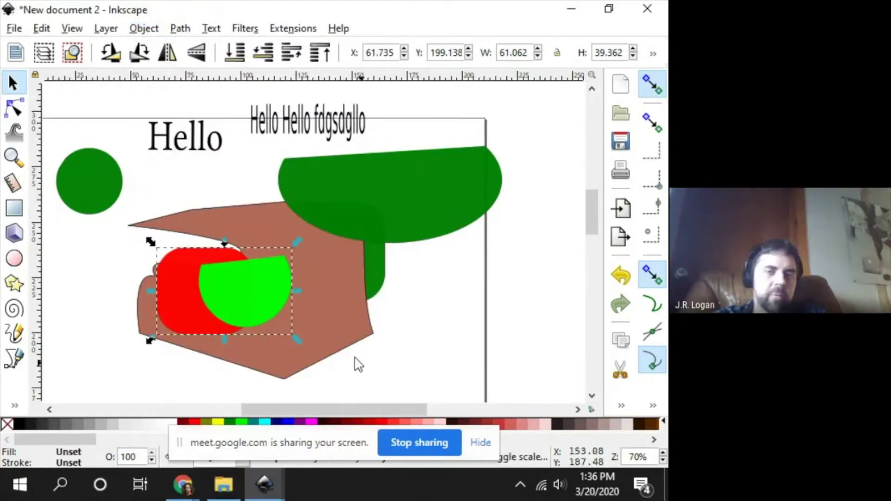
Step: Move the brown polygon to the right and group it with the red and bright green group
{"action": "left_click_drag", "start_coordinate": [330, 316], "coordinate": [392, 325]}
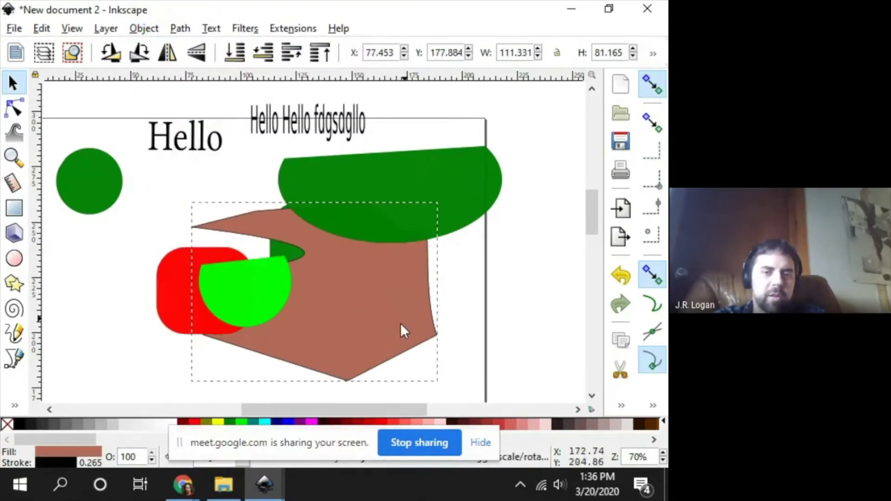
{"action": "left_click", "coordinate": [161, 299]}
{"action": "left_click", "coordinate": [330, 307], "text": "shift"}
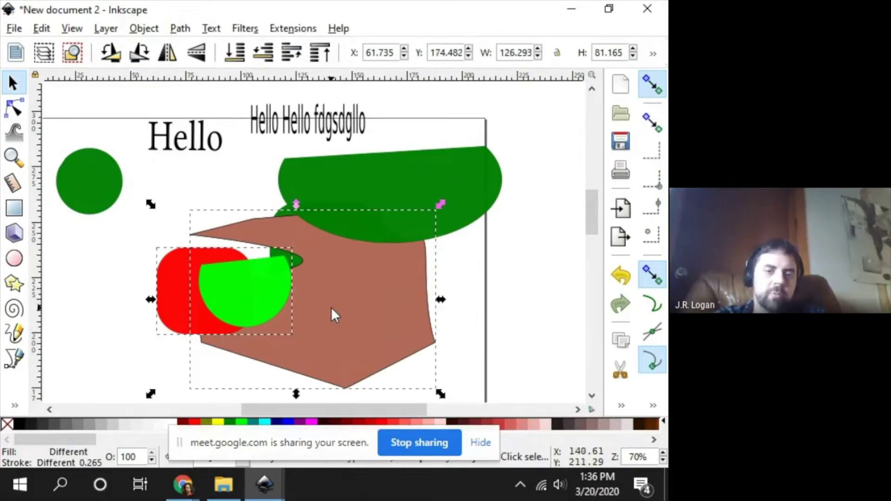
{"action": "left_click", "coordinate": [180, 29]}
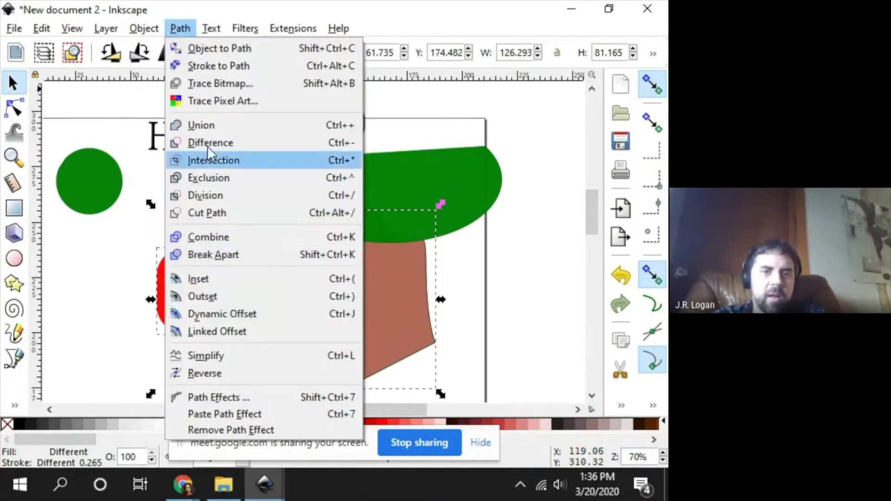
{"action": "mouse_move", "coordinate": [143, 28]}
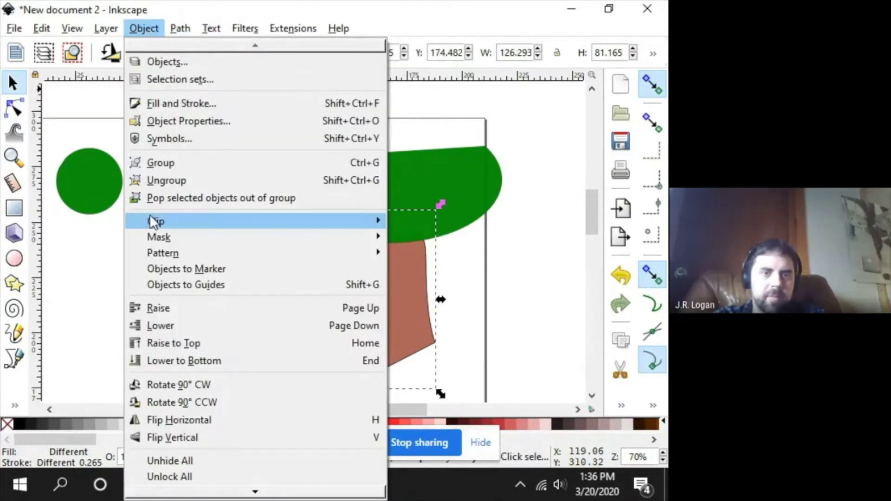
{"action": "left_click", "coordinate": [166, 161]}
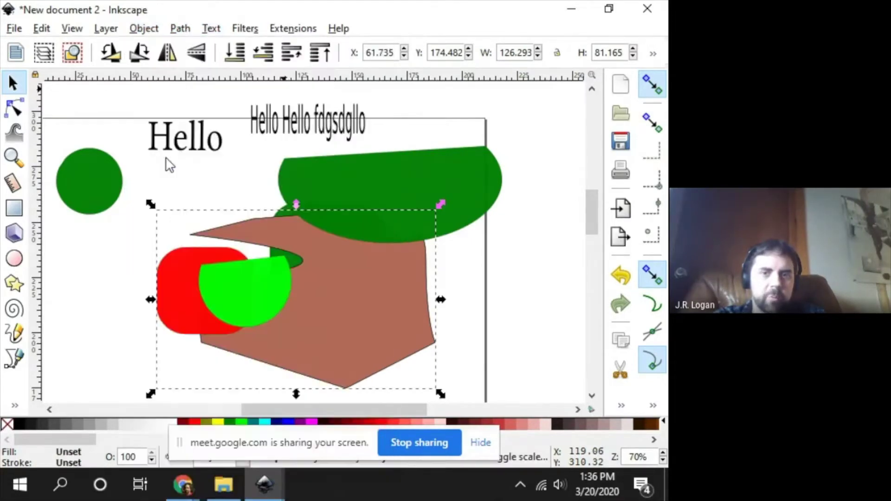
Step: Group the large dark green partial ellipse with the existing group and move everything to about X 37.5 mm, Y 166.5 mm
{"action": "left_click", "coordinate": [375, 205], "text": "shift"}
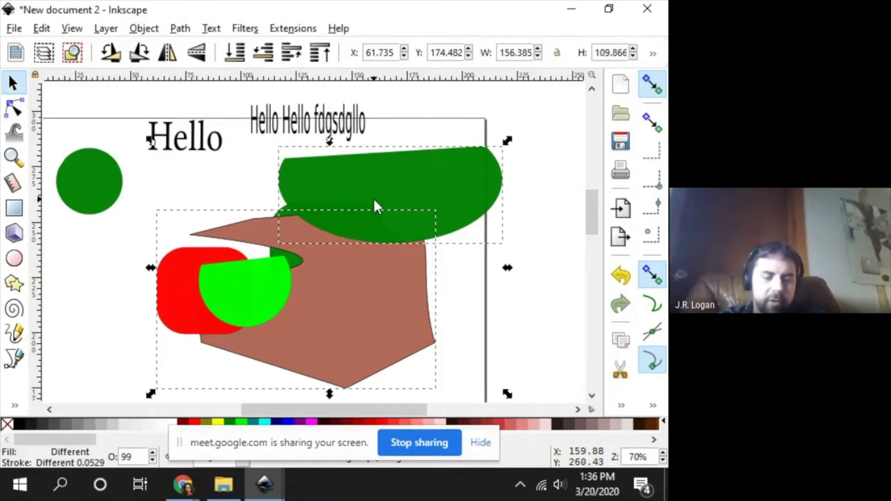
{"action": "key", "text": "ctrl+g"}
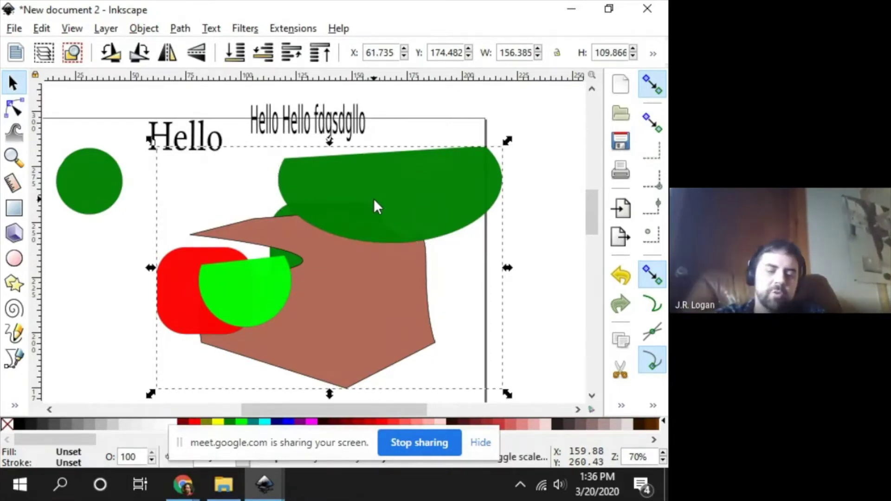
{"action": "left_click_drag", "start_coordinate": [374, 218], "coordinate": [337, 210]}
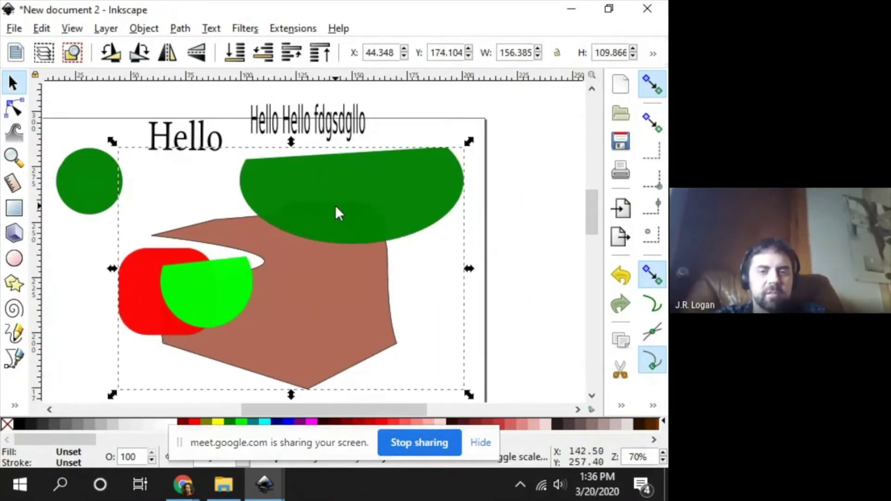
{"action": "left_click_drag", "start_coordinate": [335, 207], "coordinate": [320, 239]}
{"action": "left_click", "coordinate": [521, 240]}
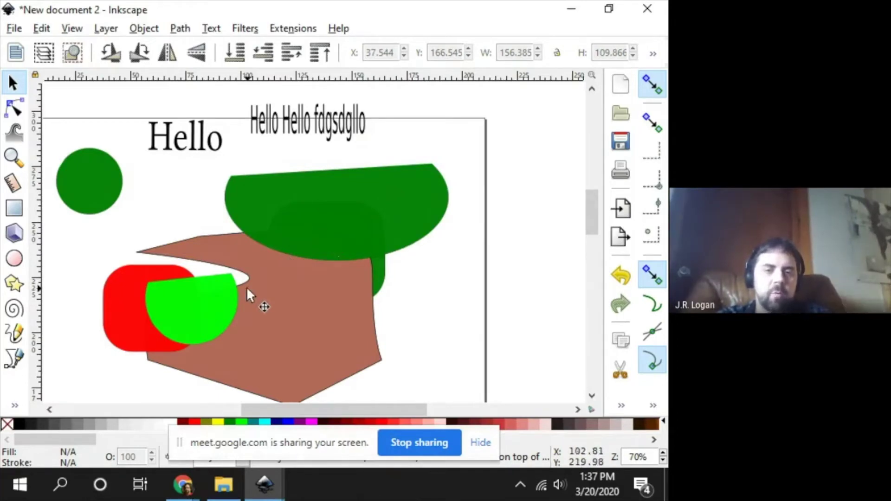
Step: Ungroup the nested group twice so that all four shapes are separate objects, and clear the selection
{"action": "left_click", "coordinate": [292, 220]}
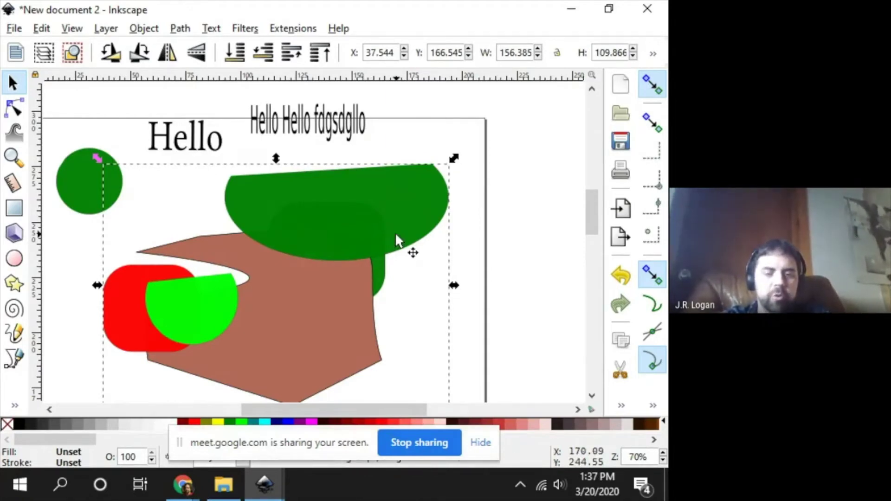
{"action": "key", "text": "ctrl+shift+g"}
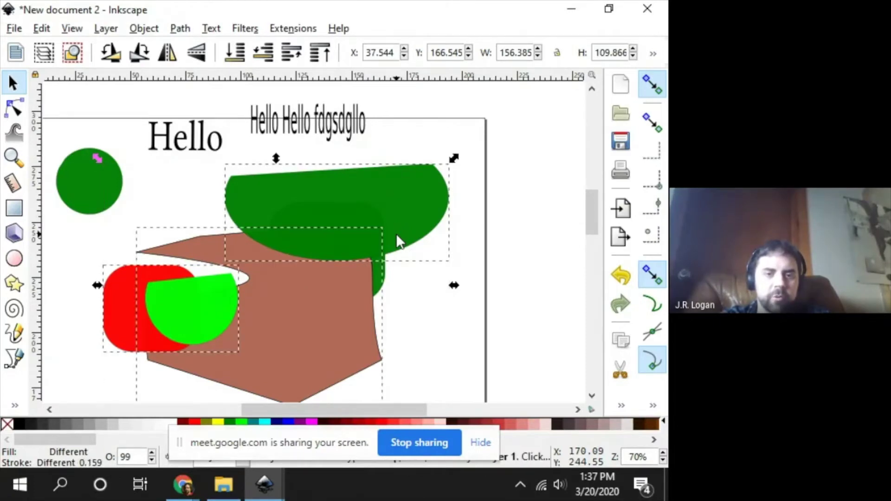
{"action": "key", "text": "ctrl+shift+g"}
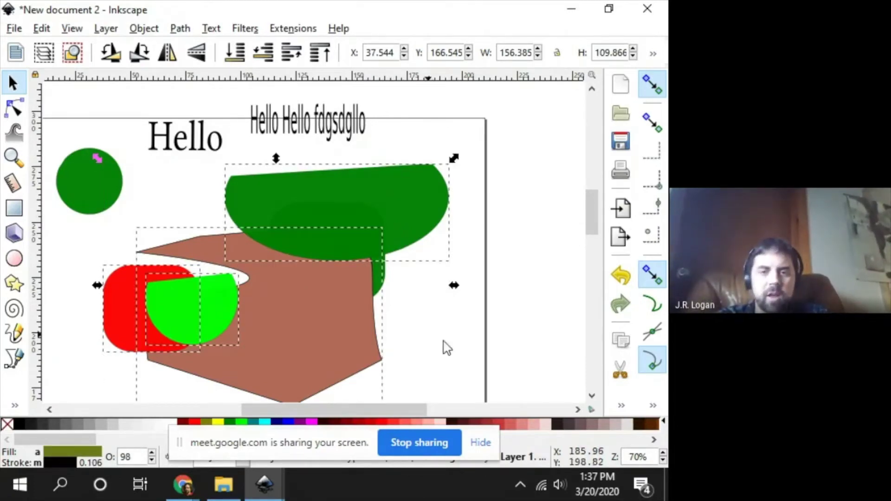
{"action": "left_click", "coordinate": [463, 345]}
Step: Switch to the Google Slides presentation, view the Advanced Tools Demonstration slide, and return to Inkscape
{"action": "scroll", "coordinate": [280, 235], "scroll_direction": "down", "scroll_amount": 5}
{"action": "scroll", "coordinate": [281, 234], "scroll_direction": "up", "scroll_amount": 5}
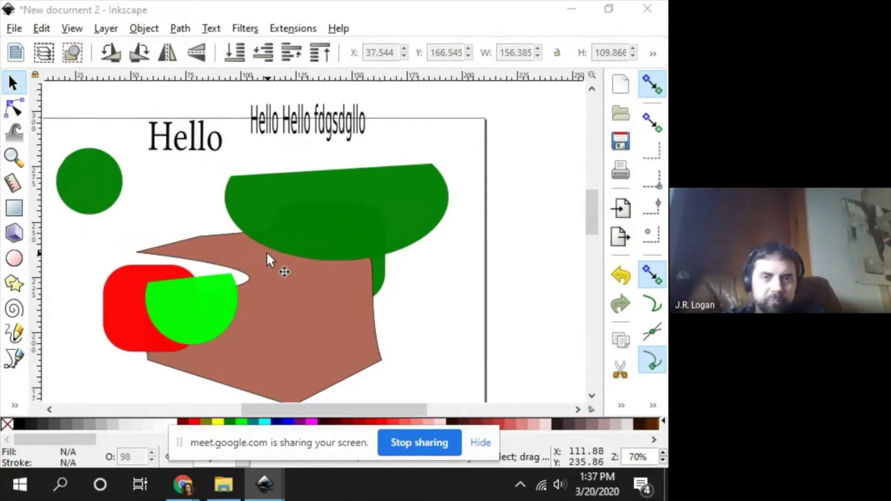
{"action": "key", "text": "alt+Tab"}
{"action": "scroll", "coordinate": [148, 279], "scroll_direction": "down", "scroll_amount": 3}
{"action": "left_click", "coordinate": [113, 272]}
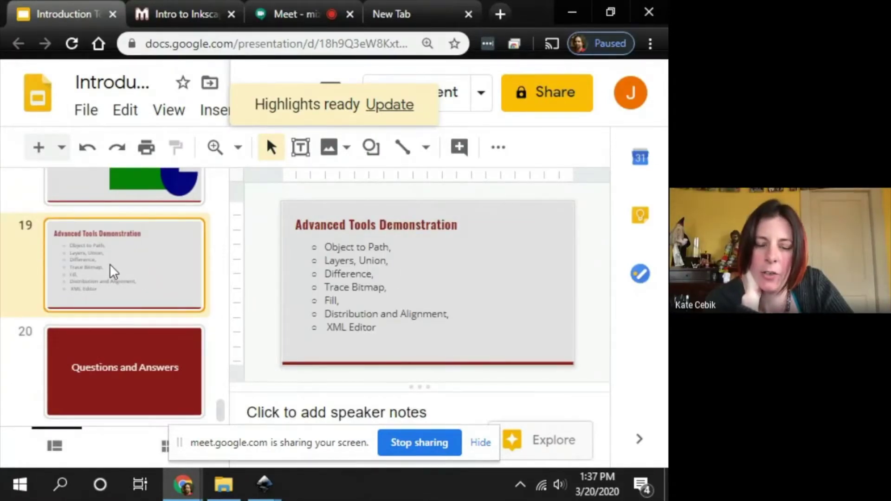
{"action": "key", "text": "alt+Tab"}
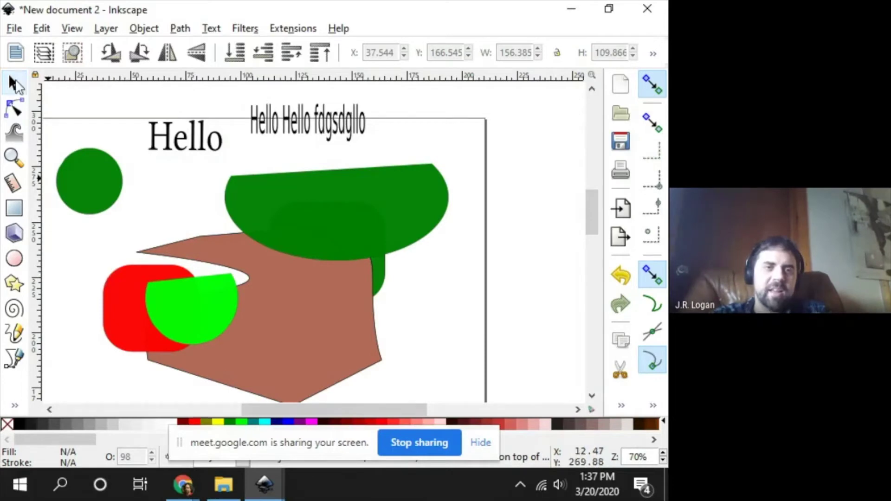
{"action": "left_click", "coordinate": [15, 356]}
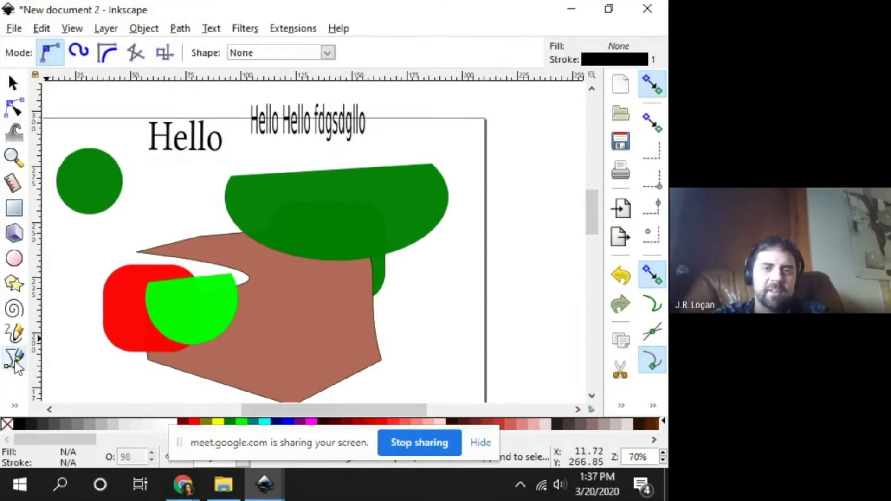
{"action": "left_click", "coordinate": [252, 171]}
{"action": "left_click_drag", "start_coordinate": [427, 140], "coordinate": [471, 163]}
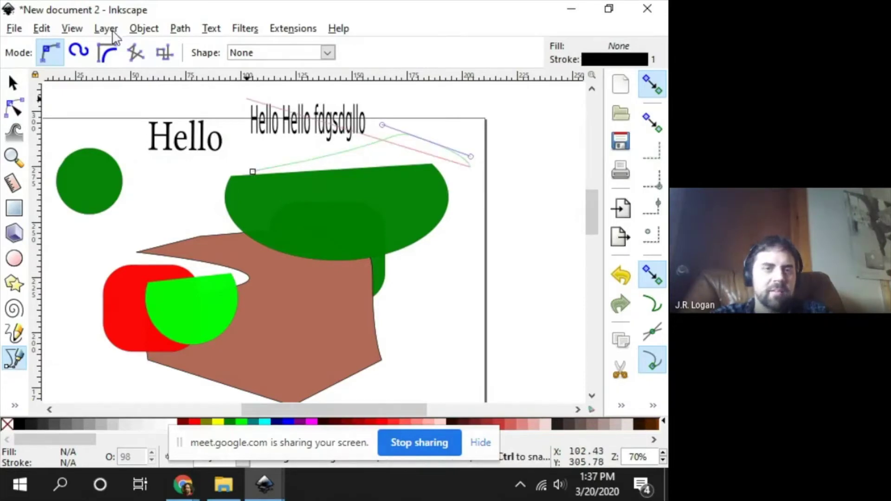
{"action": "key", "text": "Escape"}
{"action": "left_click", "coordinate": [13, 84]}
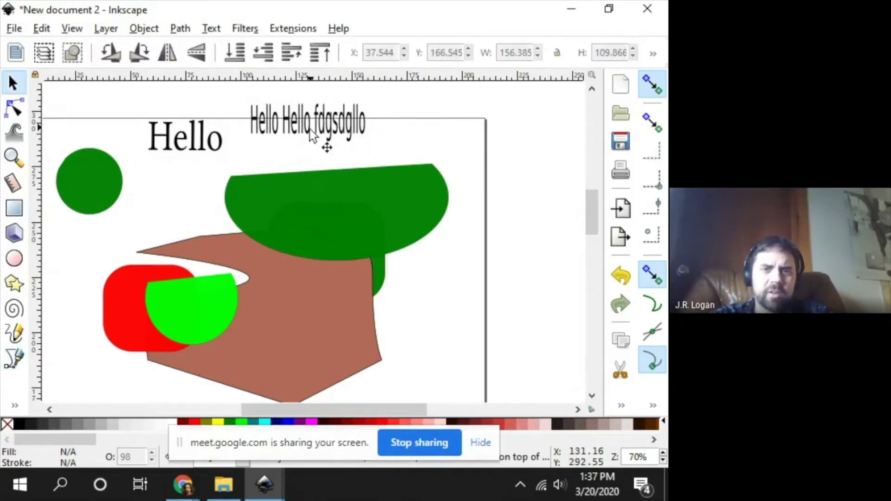
Step: Draw an open three-node Bezier path about 101 mm wide, arching above the large dark green shape
{"action": "left_click", "coordinate": [310, 137]}
{"action": "left_click", "coordinate": [14, 358]}
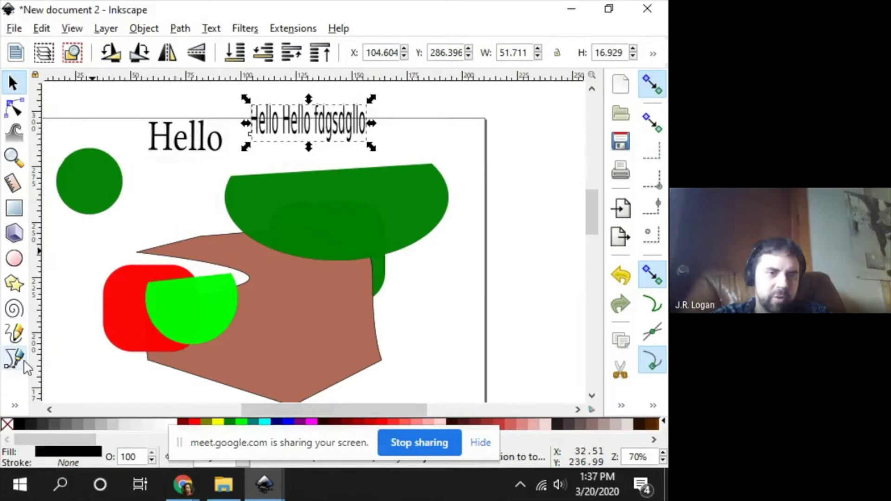
{"action": "left_click", "coordinate": [231, 176]}
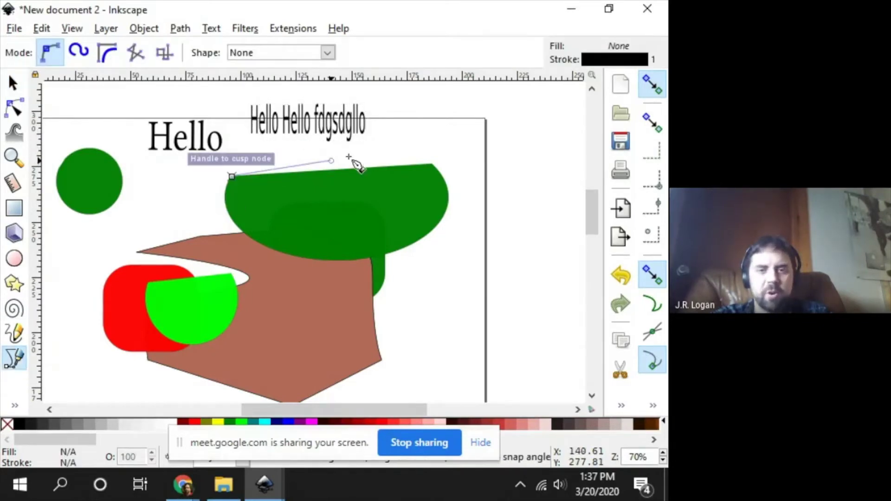
{"action": "left_click", "coordinate": [328, 151]}
{"action": "right_click", "coordinate": [309, 163]}
{"action": "left_click", "coordinate": [328, 151]}
{"action": "left_click_drag", "start_coordinate": [431, 163], "coordinate": [454, 184]}
{"action": "left_click", "coordinate": [455, 185]}
{"action": "right_click", "coordinate": [446, 293]}
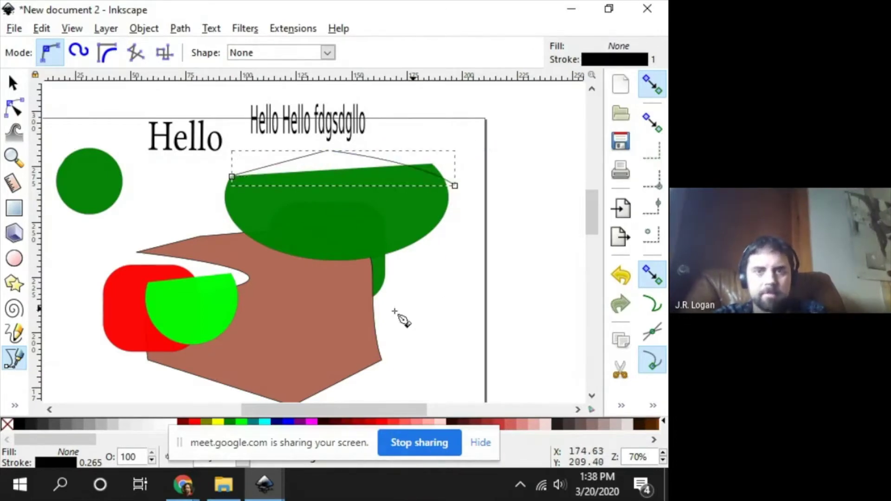
Step: Make the middle node of the new path symmetric so both segments curve
{"action": "left_click", "coordinate": [26, 106]}
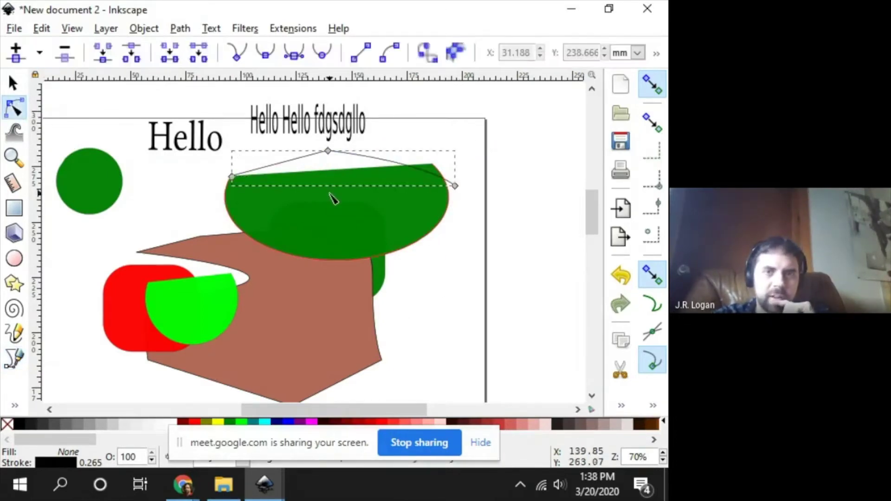
{"action": "left_click", "coordinate": [328, 151]}
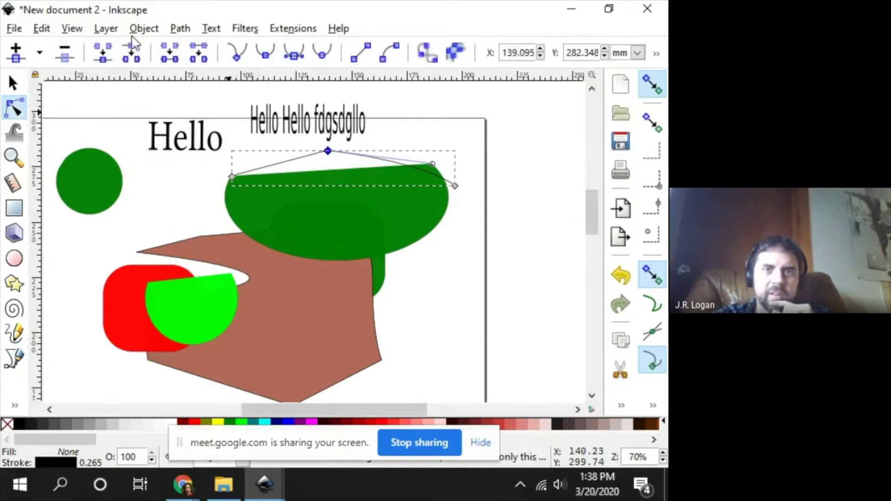
{"action": "left_click", "coordinate": [299, 53]}
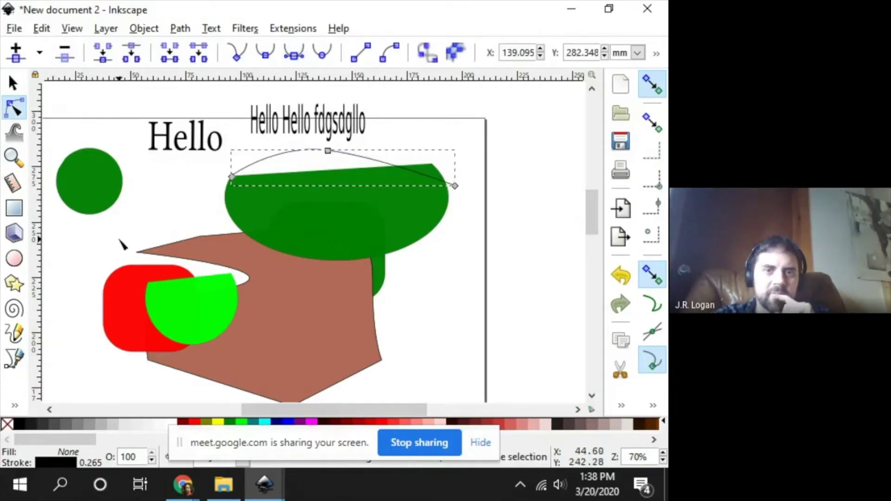
Step: Put the "Hello Hello fdgsdgllo" text on the curved path above the large dark green shape
{"action": "left_click", "coordinate": [14, 83]}
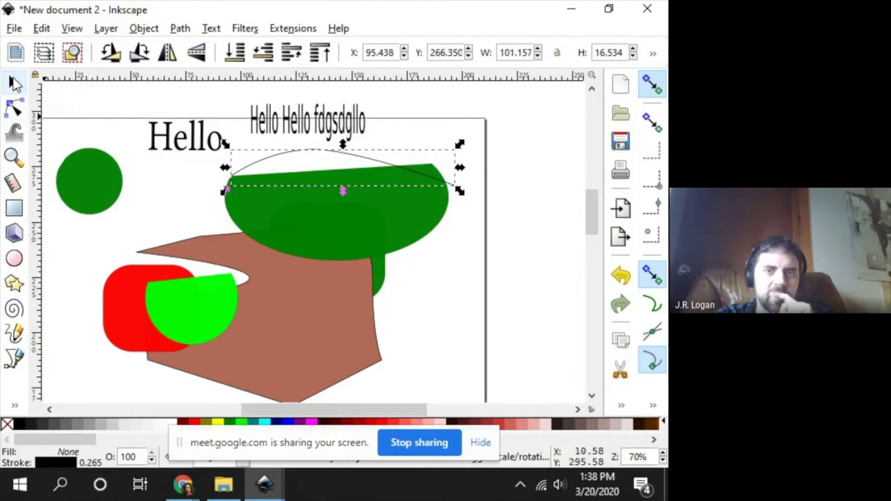
{"action": "left_click", "coordinate": [306, 130], "text": "shift"}
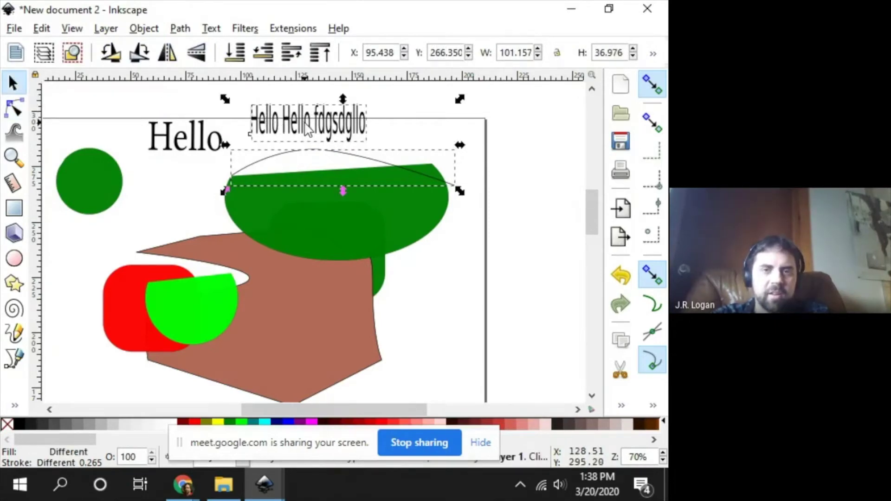
{"action": "left_click", "coordinate": [357, 123]}
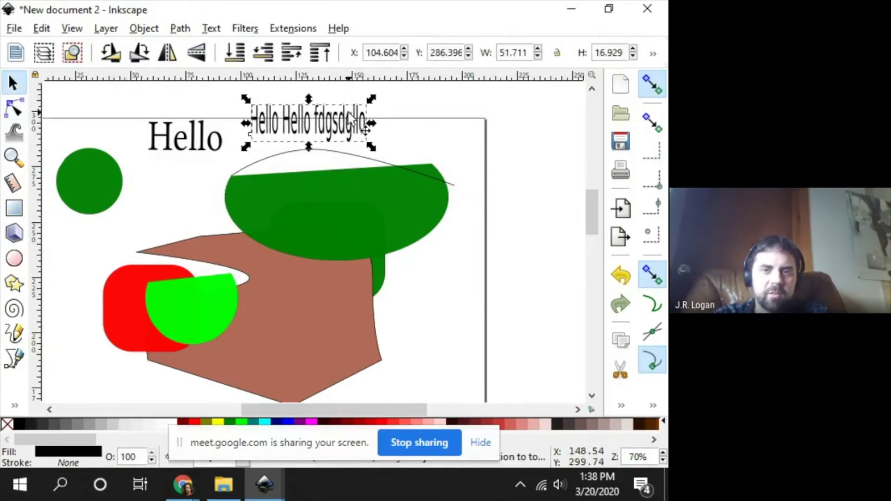
{"action": "left_click", "coordinate": [285, 157], "text": "shift"}
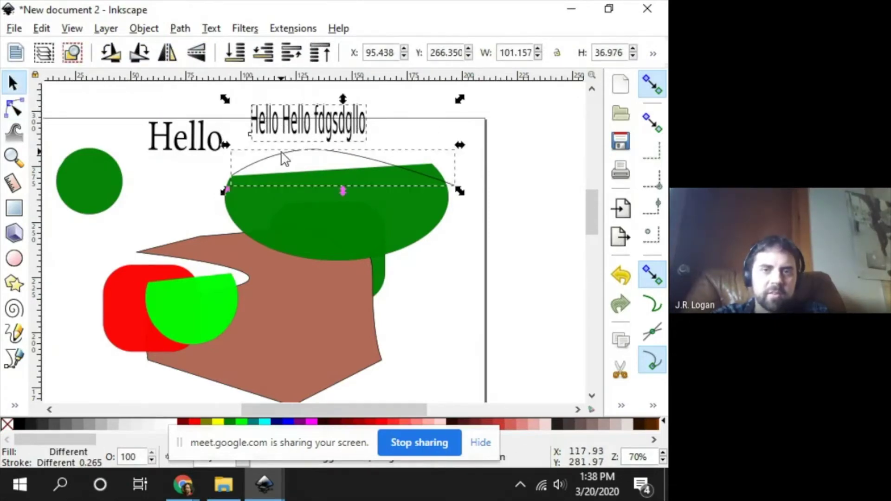
{"action": "left_click", "coordinate": [181, 29]}
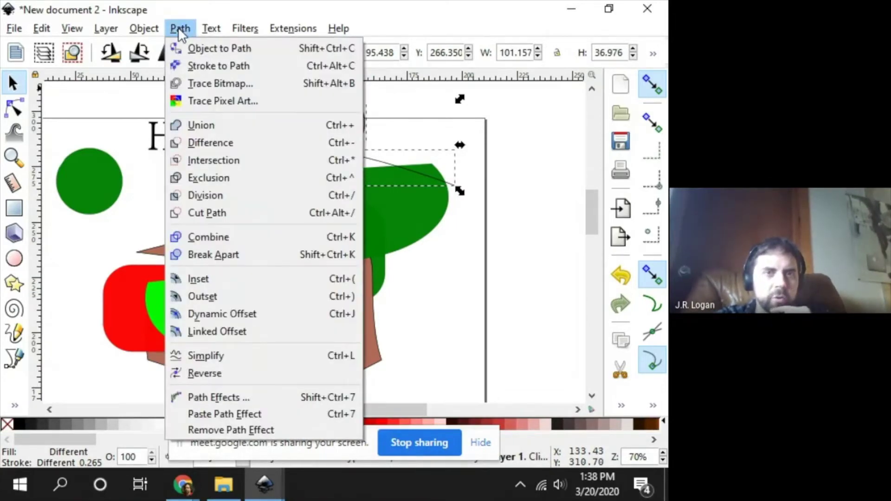
{"action": "mouse_move", "coordinate": [144, 32]}
{"action": "mouse_move", "coordinate": [200, 28]}
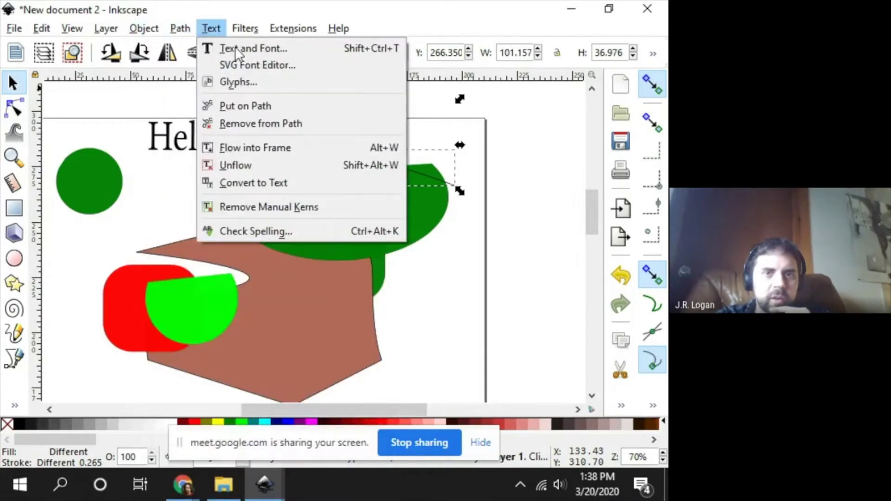
{"action": "left_click", "coordinate": [255, 108]}
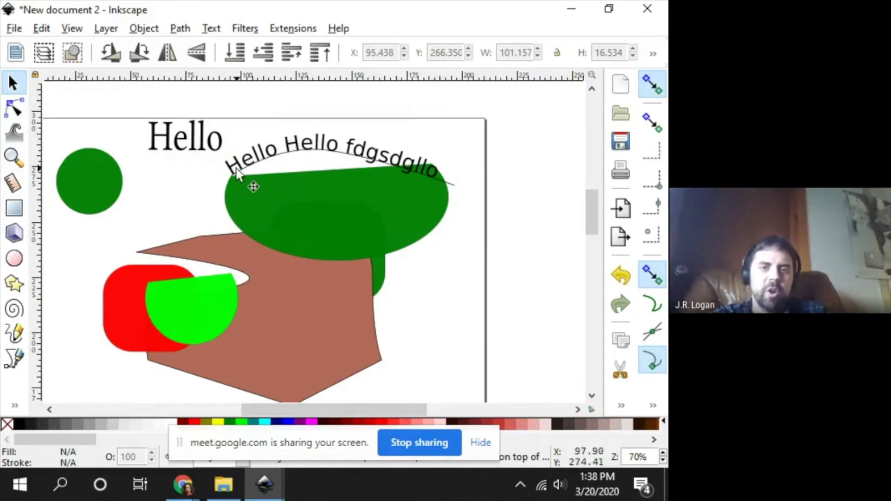
Step: Move the curved path above the dark green shape, its middle node to about (116, 302) mm and right end node to about (246, 252) mm
{"action": "left_click", "coordinate": [453, 182]}
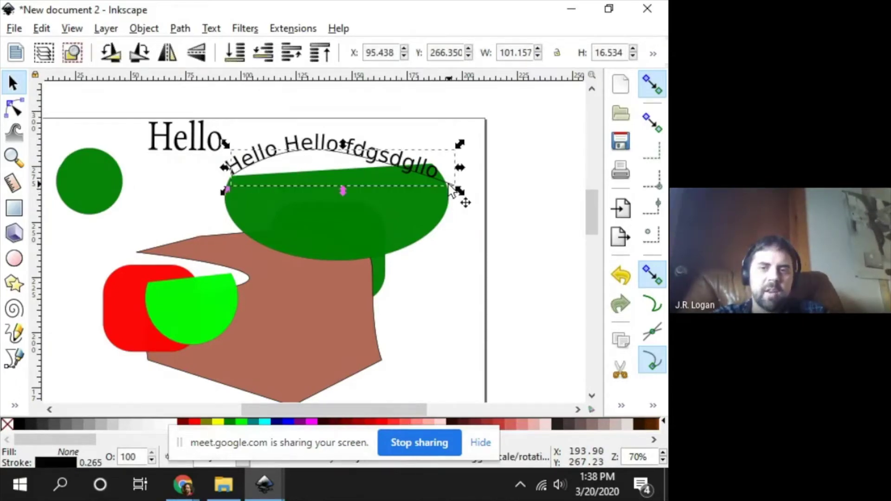
{"action": "left_click_drag", "start_coordinate": [453, 182], "coordinate": [455, 147]}
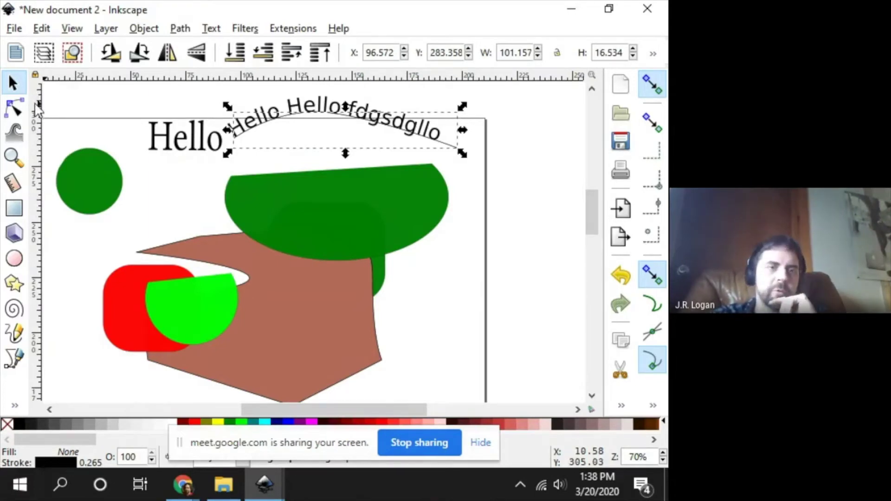
{"action": "left_click", "coordinate": [14, 107]}
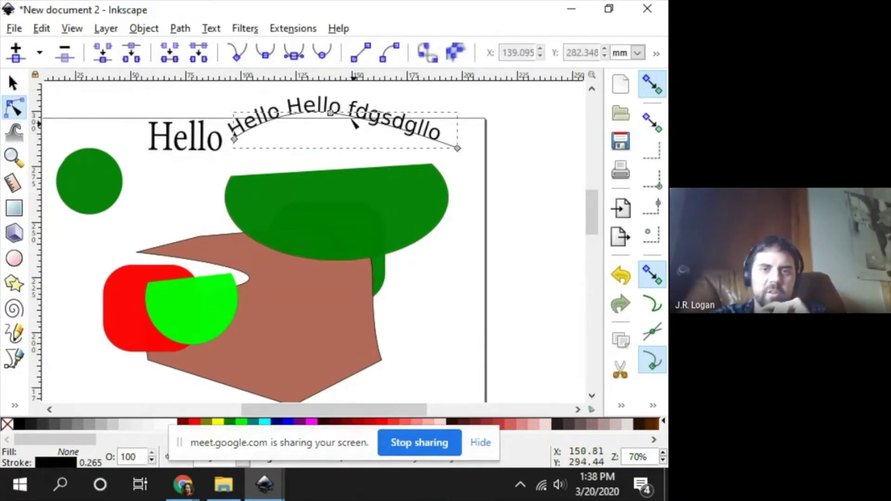
{"action": "left_click_drag", "start_coordinate": [336, 123], "coordinate": [261, 176]}
{"action": "scroll", "coordinate": [409, 140], "scroll_direction": "up", "scroll_amount": 2}
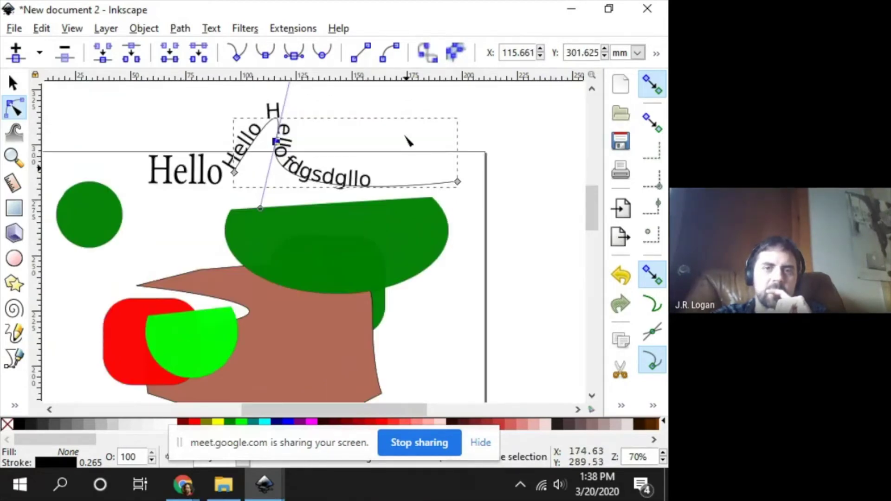
{"action": "left_click_drag", "start_coordinate": [458, 216], "coordinate": [564, 285]}
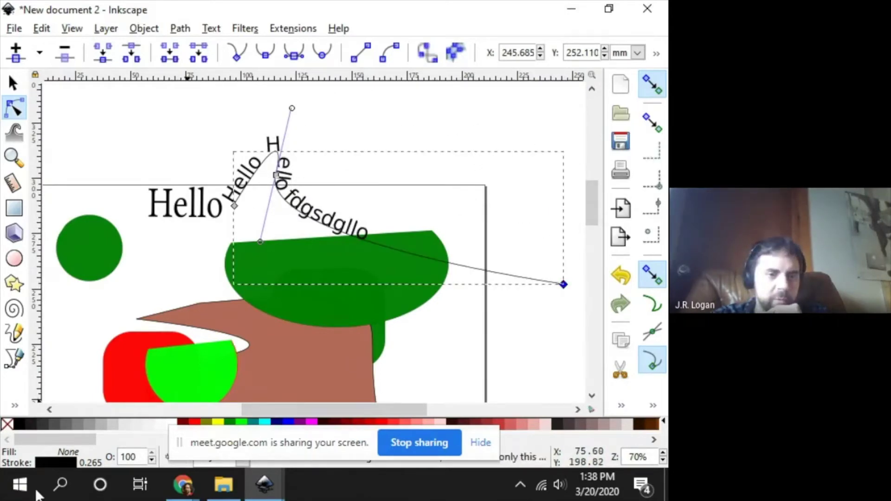
Step: Remove the stroke paint from the curved path, deselect it, and close the Fill and Stroke settings
{"action": "left_click", "coordinate": [46, 459]}
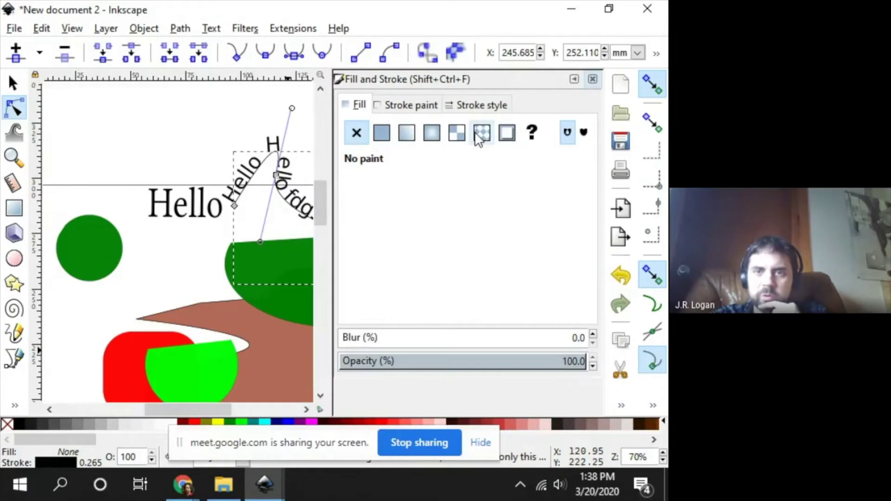
{"action": "left_click", "coordinate": [478, 107]}
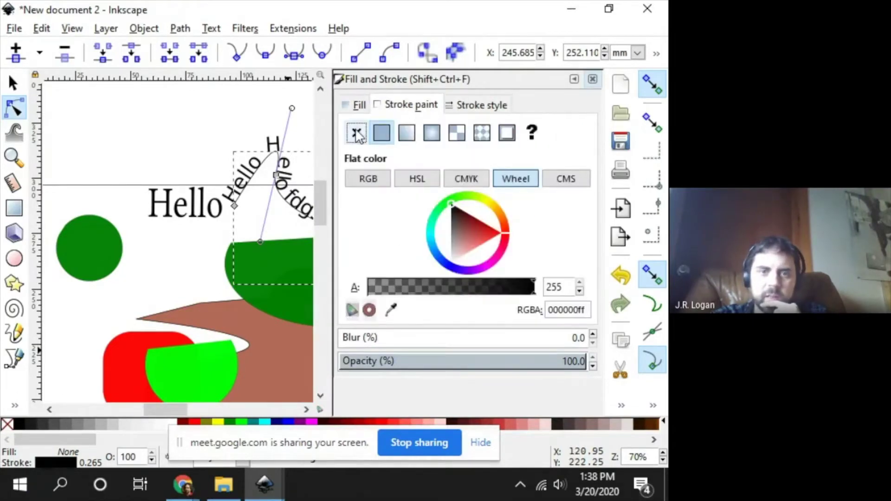
{"action": "left_click", "coordinate": [357, 133]}
{"action": "left_click", "coordinate": [111, 119]}
{"action": "left_click", "coordinate": [20, 82]}
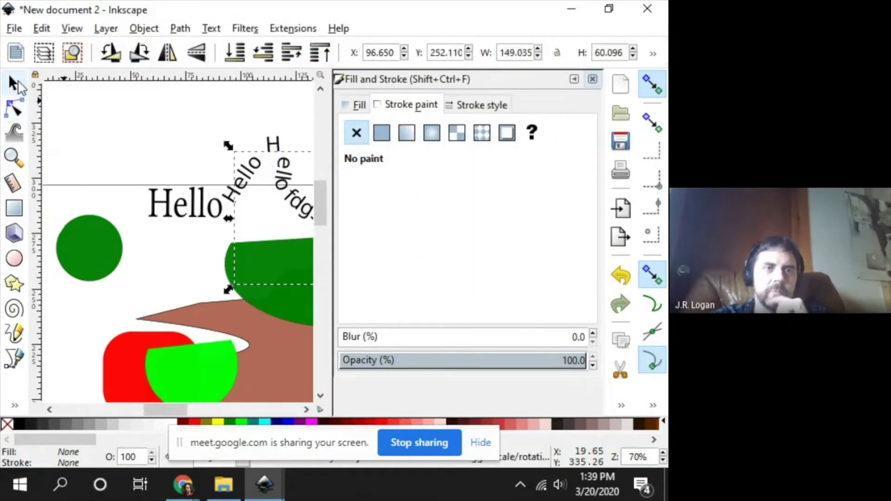
{"action": "left_click", "coordinate": [135, 125]}
{"action": "left_click", "coordinate": [592, 79]}
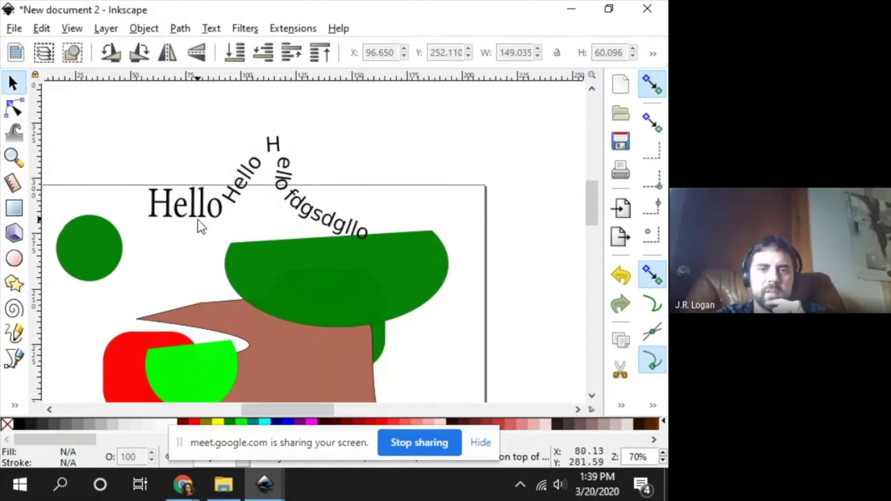
Step: Move the curved text away from its invisible path to about X 120, Y 286 mm
{"action": "left_click", "coordinate": [13, 109]}
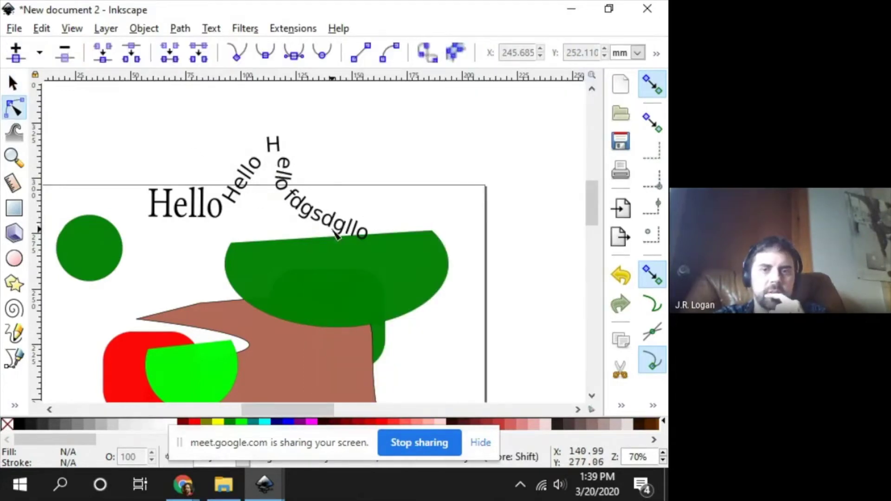
{"action": "left_click", "coordinate": [336, 231]}
{"action": "left_click_drag", "start_coordinate": [320, 185], "coordinate": [269, 195]}
{"action": "left_click", "coordinate": [13, 82]}
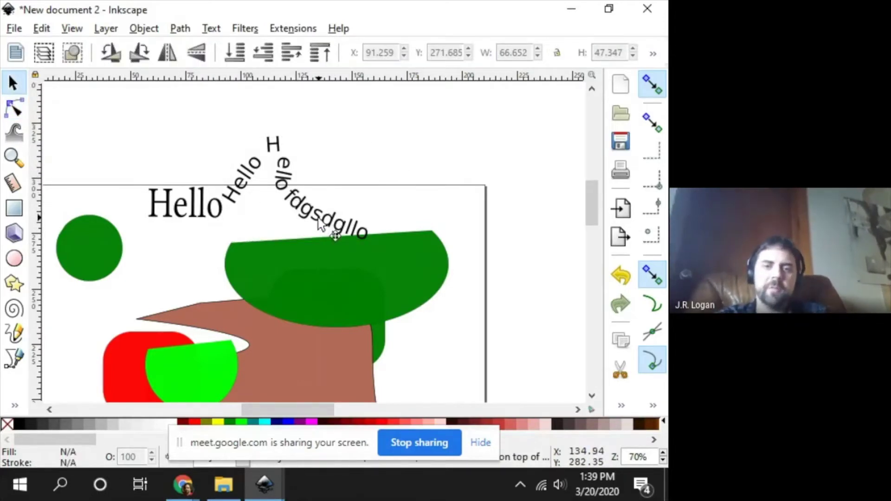
{"action": "left_click_drag", "start_coordinate": [369, 235], "coordinate": [432, 205]}
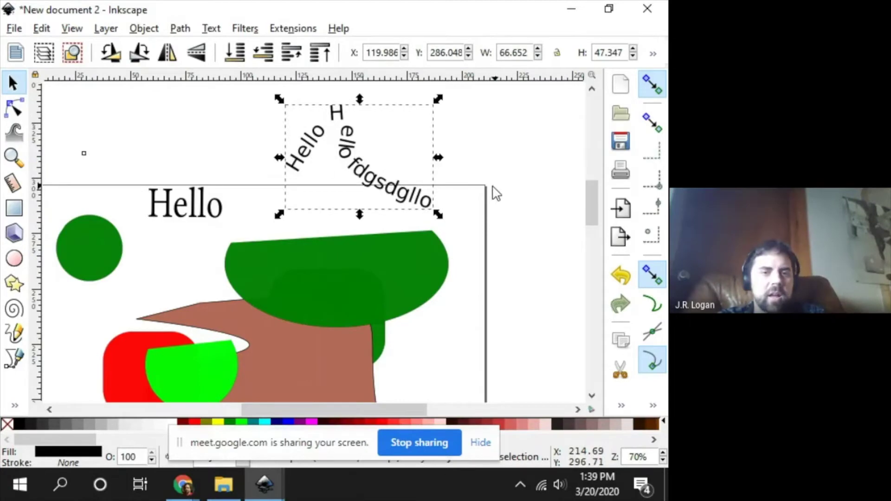
Step: Switch to the Google Slides presentation, review the Grouping and Ungrouping slide, and present the Participate slide full screen
{"action": "key", "text": "alt+Tab"}
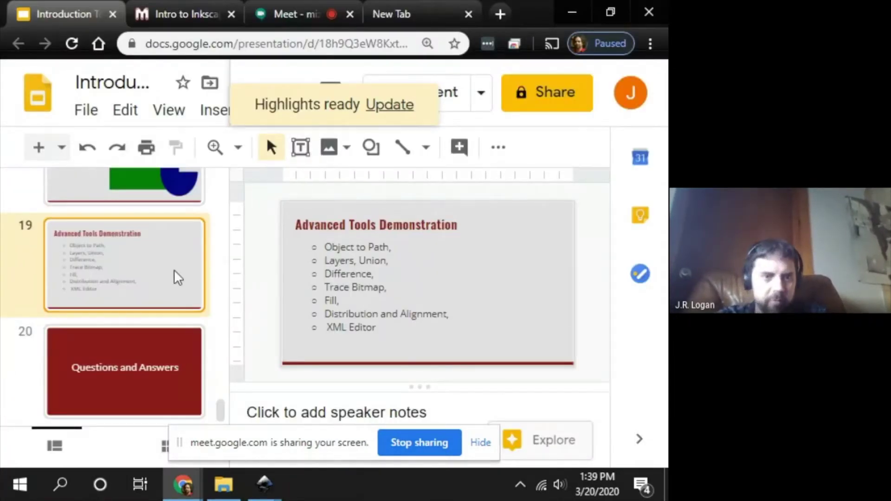
{"action": "scroll", "coordinate": [178, 278], "scroll_direction": "up", "scroll_amount": 2}
{"action": "left_click", "coordinate": [155, 249]}
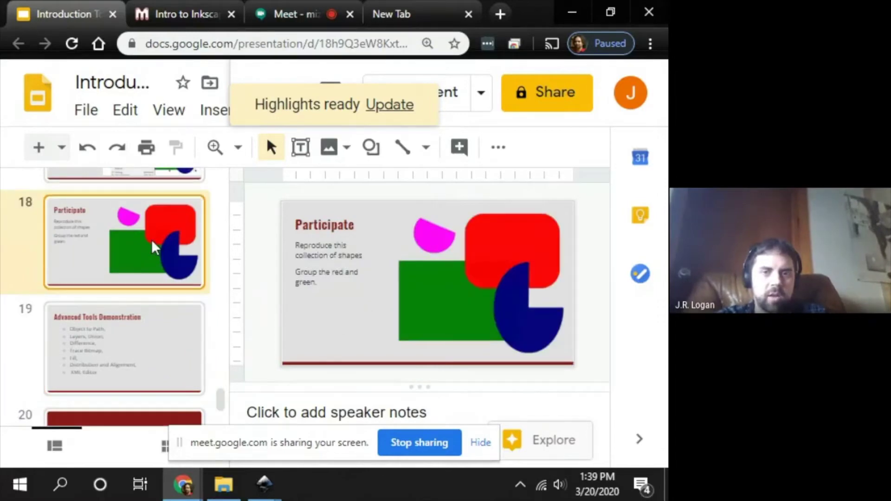
{"action": "scroll", "coordinate": [154, 246], "scroll_direction": "up", "scroll_amount": 2}
{"action": "left_click", "coordinate": [152, 241]}
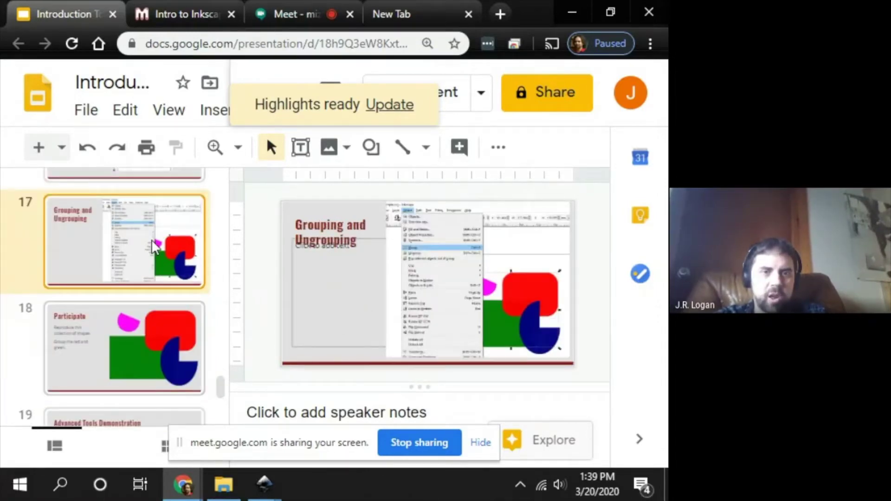
{"action": "scroll", "coordinate": [149, 342], "scroll_direction": "down", "scroll_amount": 2}
{"action": "left_click", "coordinate": [143, 281]}
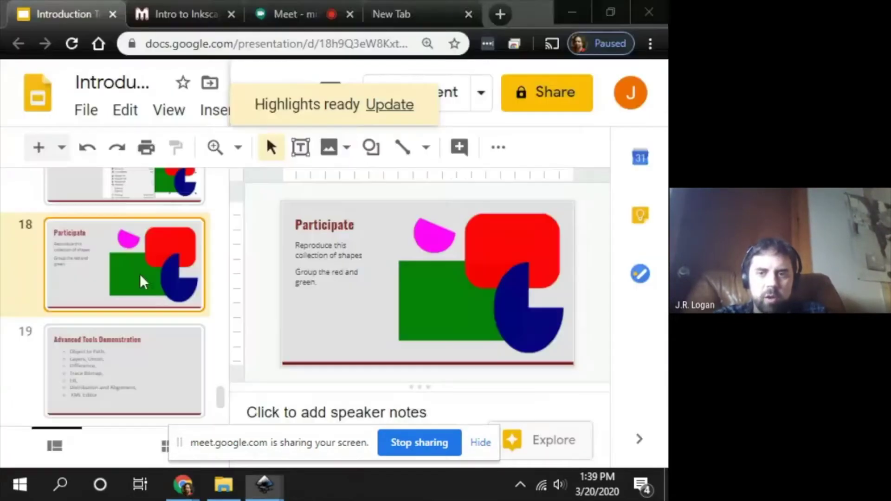
{"action": "left_click", "coordinate": [447, 93]}
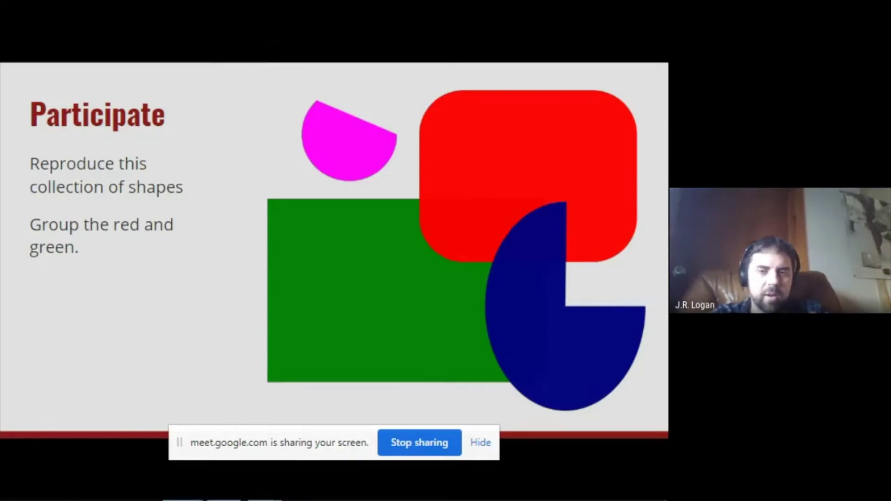
Step: Check the Inkscape drawing, return to Google Slides to exit the slideshow, and stop sharing the screen in the Google Meet call
{"action": "key", "text": "alt+Tab"}
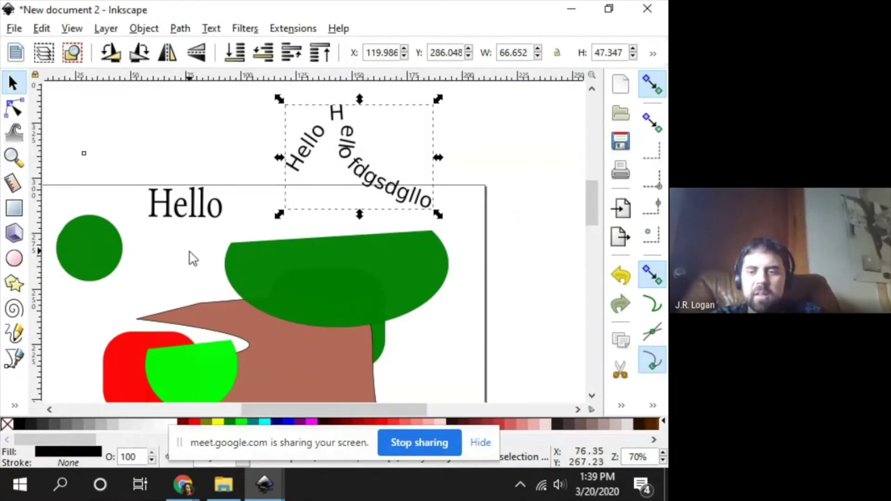
{"action": "mouse_move", "coordinate": [188, 485]}
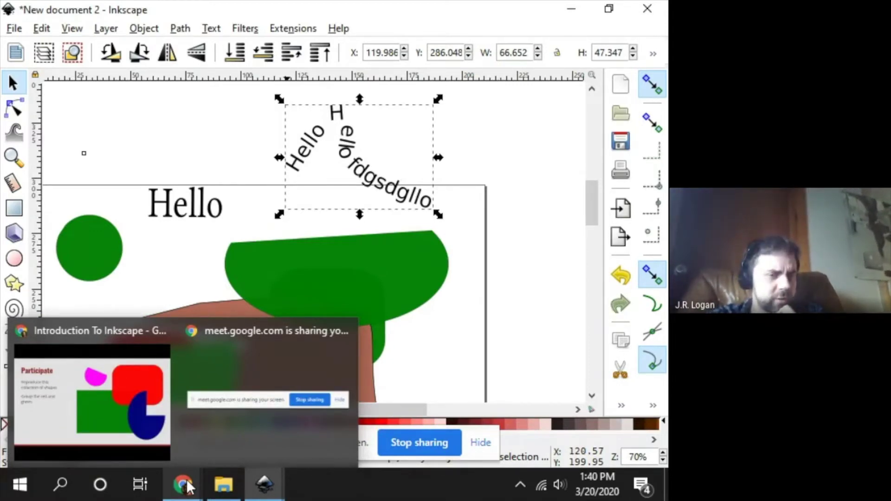
{"action": "left_click", "coordinate": [185, 485]}
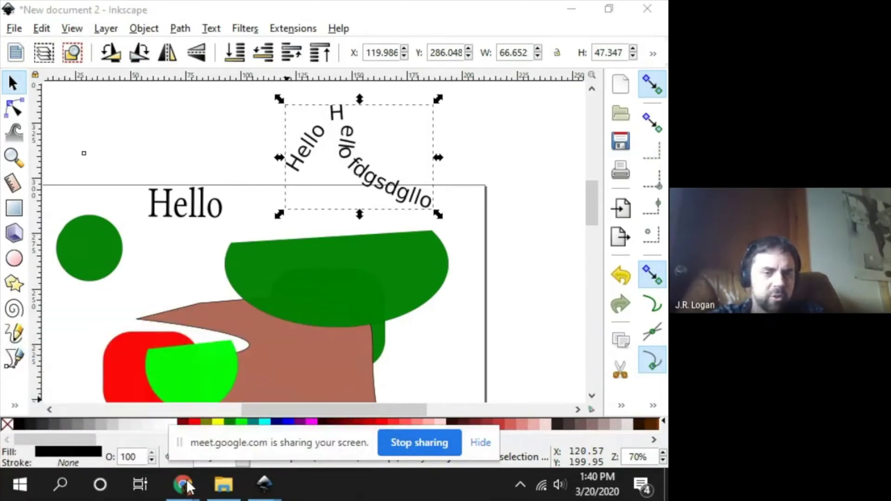
{"action": "left_click", "coordinate": [188, 485]}
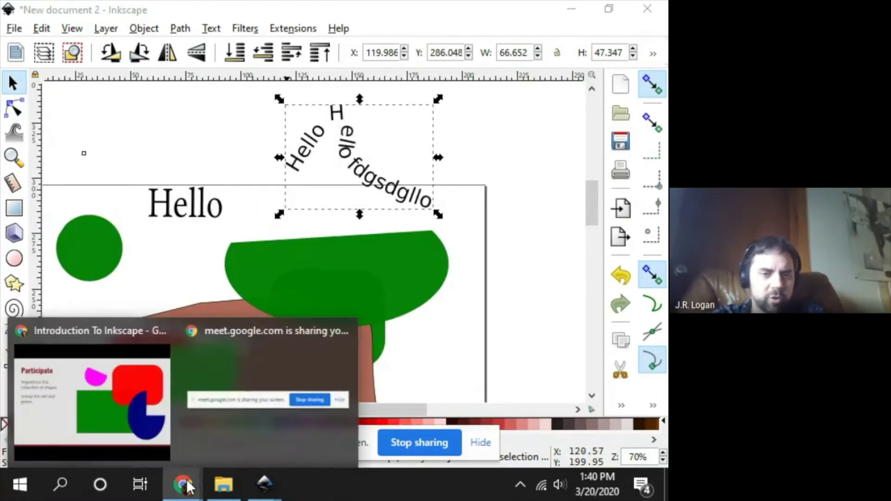
{"action": "left_click", "coordinate": [151, 444]}
{"action": "key", "text": "Escape"}
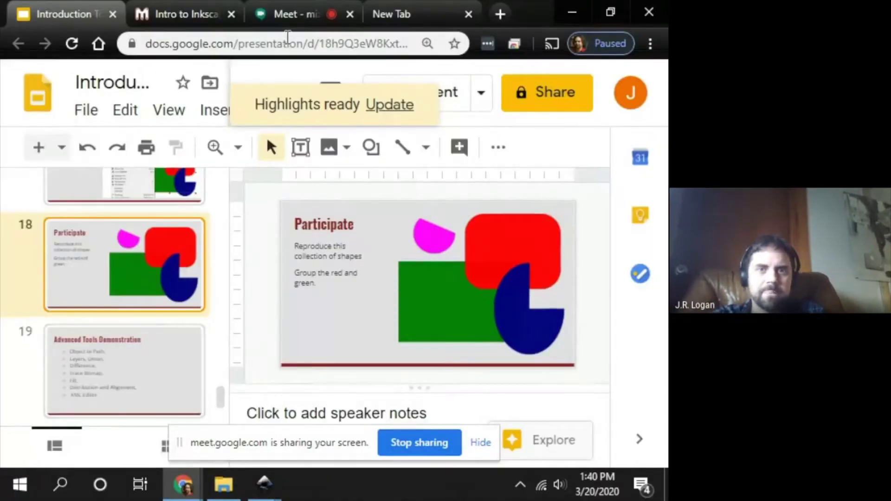
{"action": "left_click", "coordinate": [291, 17]}
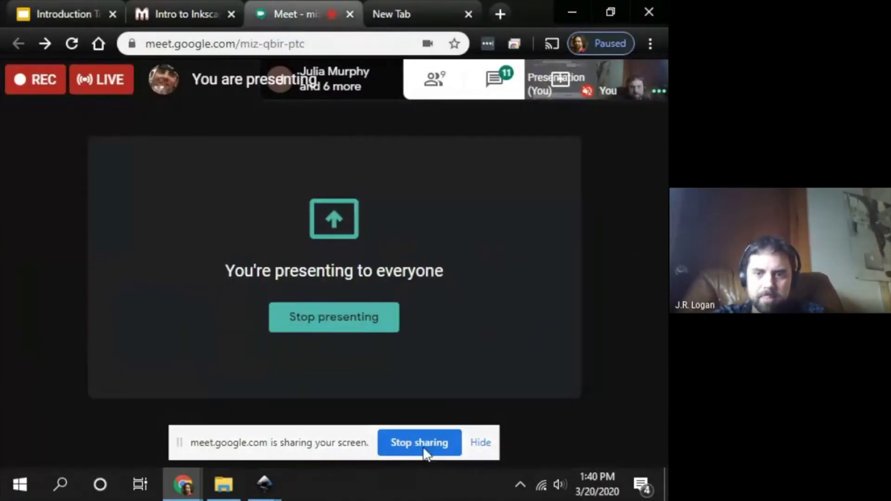
{"action": "left_click", "coordinate": [408, 448]}
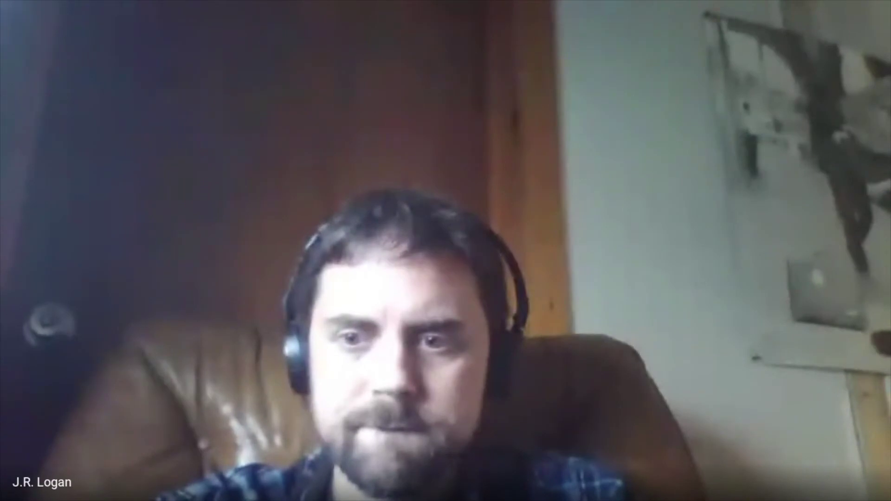
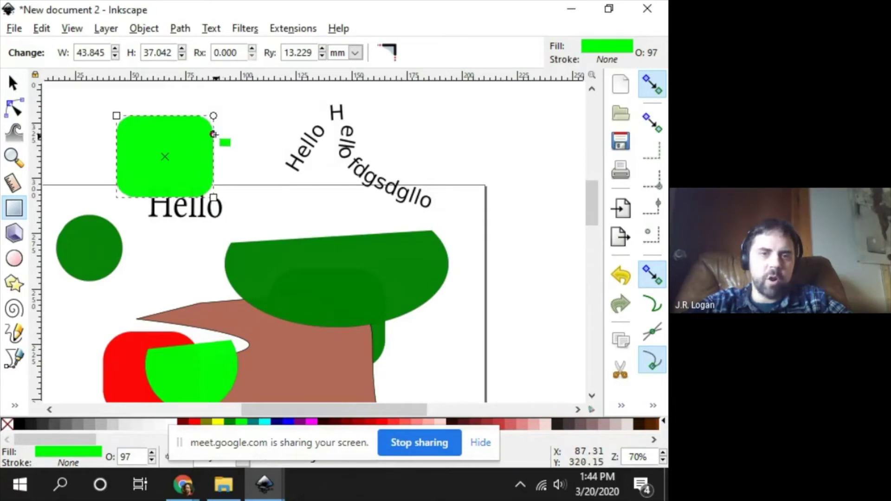
Step: Adjust the bright green rectangle's corner rounding to about 21.9 mm horizontally and 10.6 mm vertically
{"action": "left_click_drag", "start_coordinate": [214, 146], "coordinate": [214, 141]}
{"action": "left_click_drag", "start_coordinate": [175, 116], "coordinate": [133, 116]}
{"action": "left_click_drag", "start_coordinate": [213, 130], "coordinate": [213, 140]}
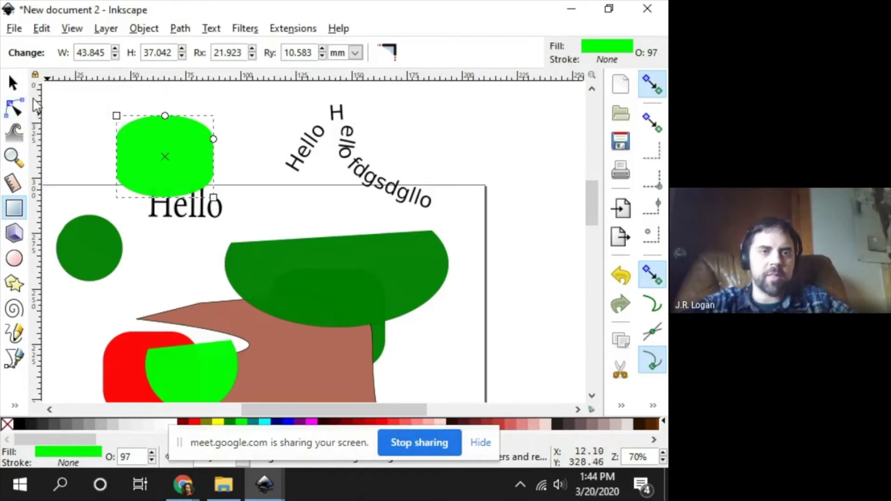
Step: Convert the bright green rectangle to a path, and move its top node to about (87, 376) mm and upper-right node to about (116, 328) mm
{"action": "left_click", "coordinate": [181, 29]}
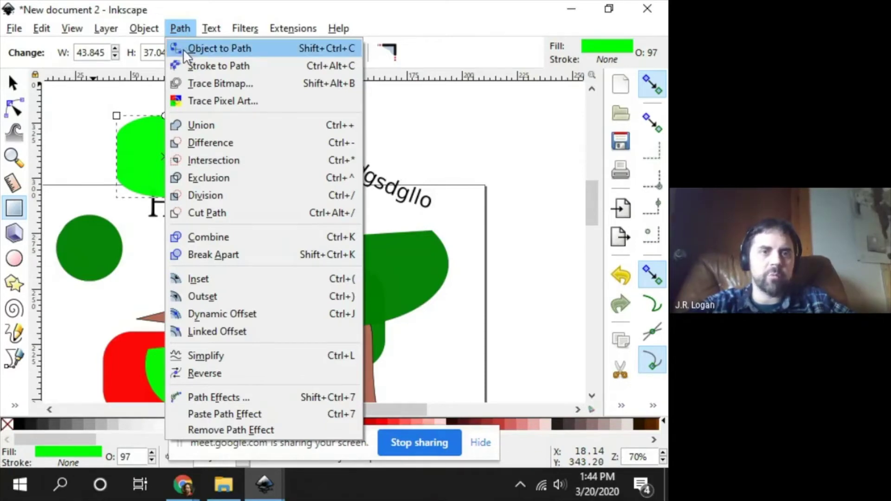
{"action": "left_click", "coordinate": [183, 48]}
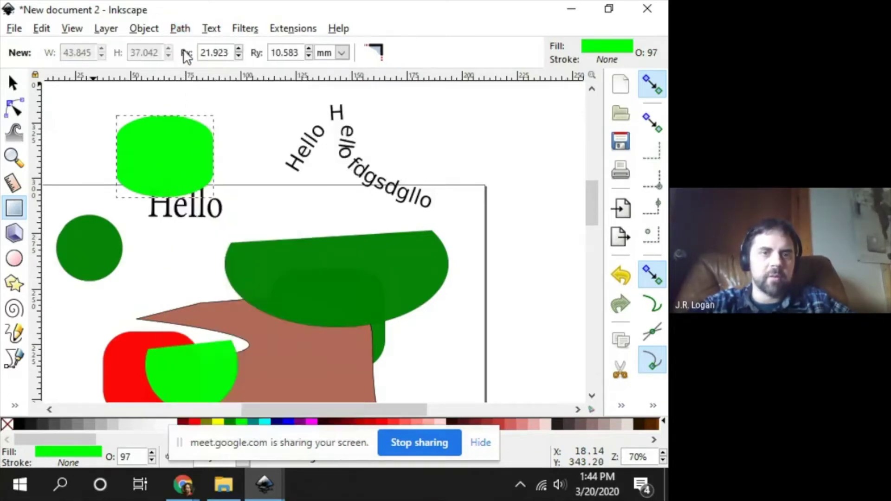
{"action": "left_click", "coordinate": [9, 108]}
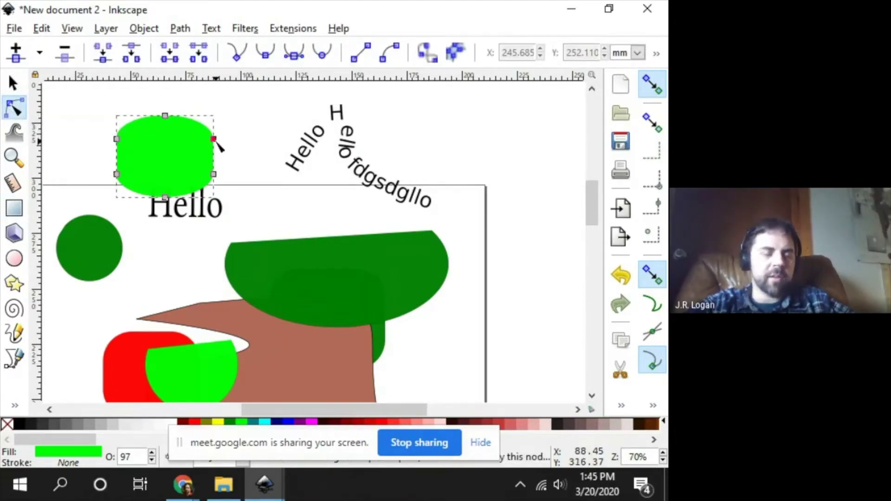
{"action": "left_click_drag", "start_coordinate": [165, 116], "coordinate": [212, 164]}
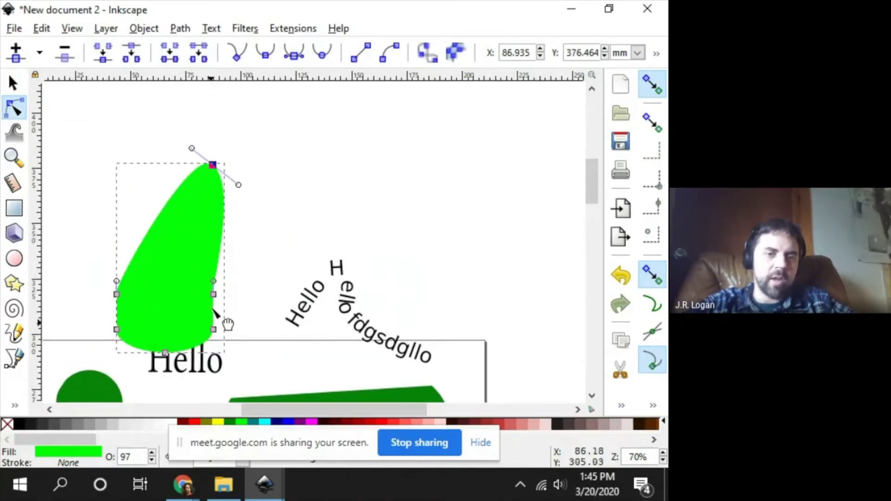
{"action": "left_click_drag", "start_coordinate": [213, 294], "coordinate": [278, 271]}
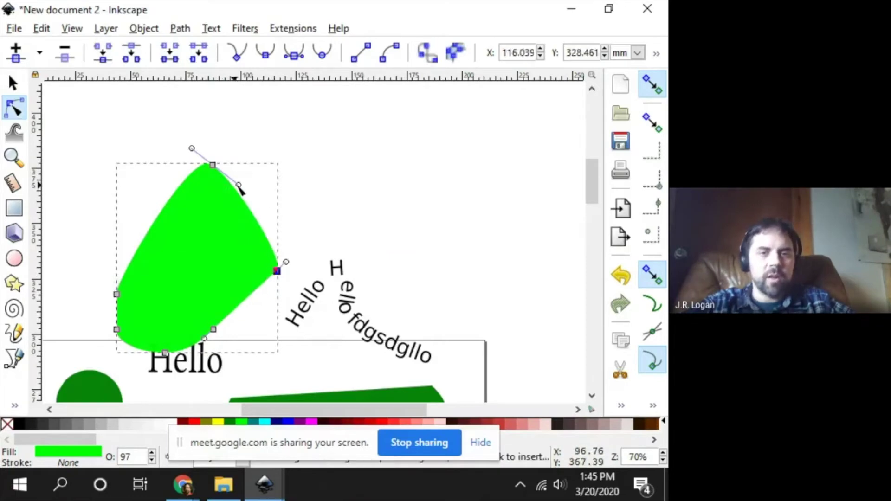
{"action": "scroll", "coordinate": [413, 195], "scroll_direction": "down", "scroll_amount": 10}
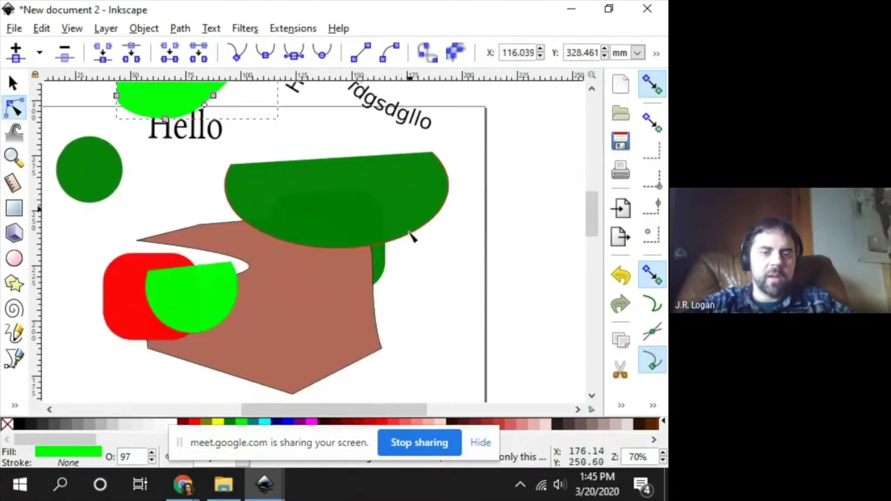
Step: Convert the lime half-ellipse over the red rectangle to a path and pull its upper-right and lower-right nodes outward
{"action": "left_click", "coordinate": [234, 300]}
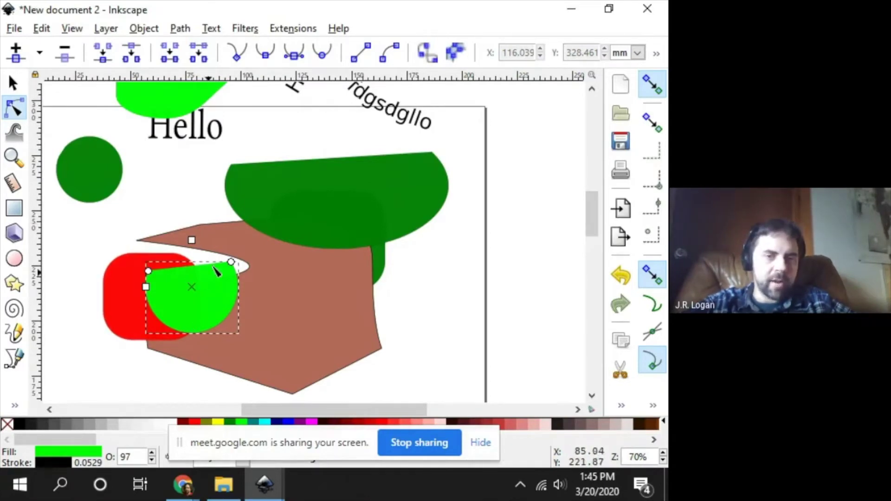
{"action": "mouse_move", "coordinate": [231, 263]}
{"action": "left_mouse_down"}
{"action": "mouse_move", "coordinate": [238, 291]}
{"action": "mouse_move", "coordinate": [216, 265]}
{"action": "mouse_move", "coordinate": [230, 262]}
{"action": "left_mouse_up"}
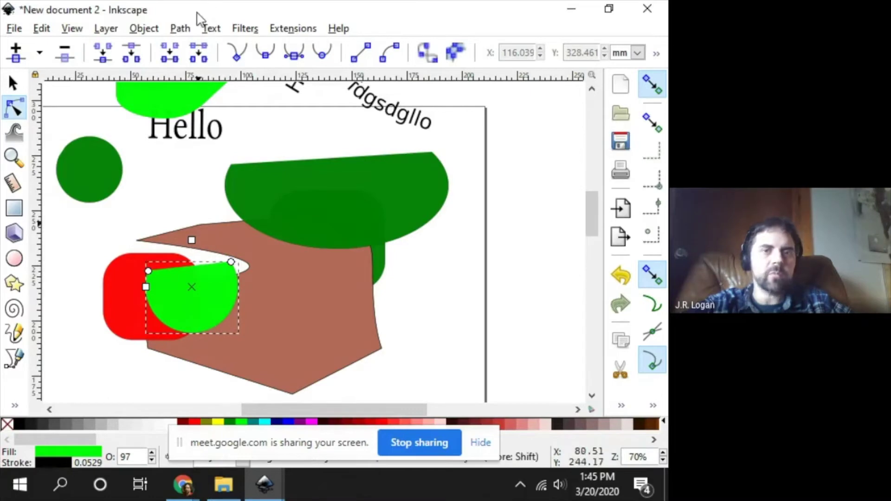
{"action": "left_click", "coordinate": [180, 29]}
{"action": "left_click", "coordinate": [183, 45]}
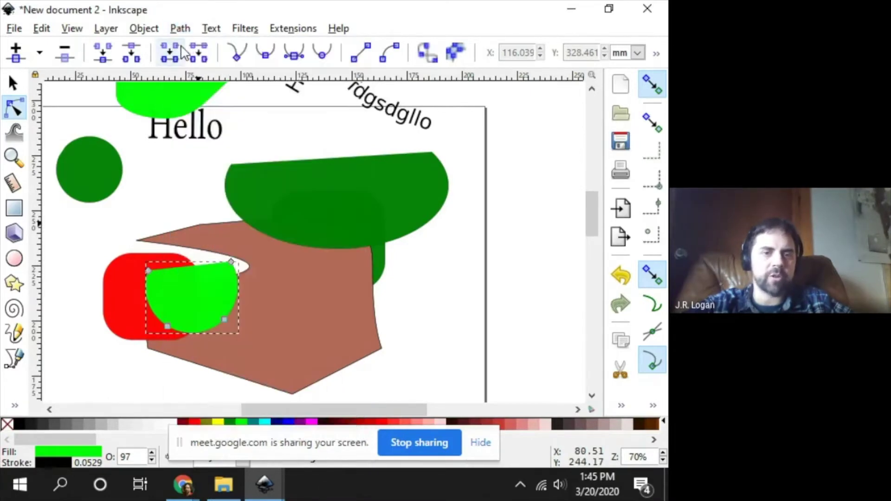
{"action": "left_click_drag", "start_coordinate": [237, 266], "coordinate": [244, 238]}
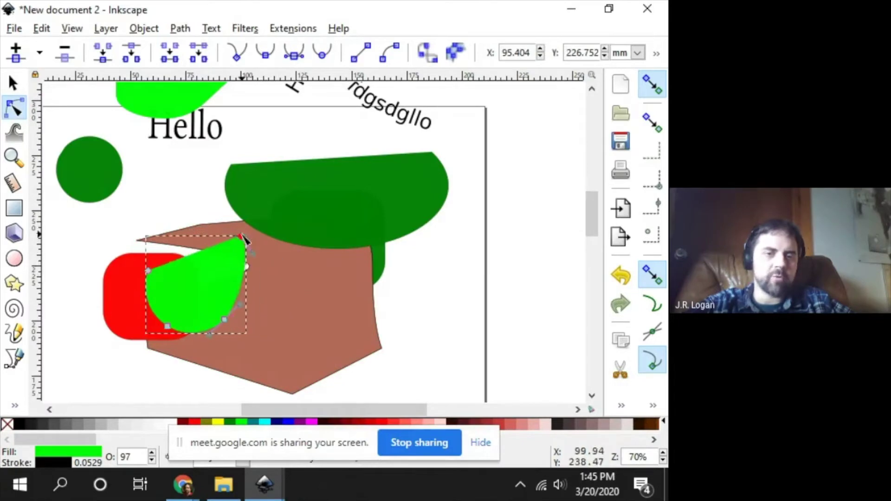
{"action": "left_click_drag", "start_coordinate": [225, 319], "coordinate": [253, 330]}
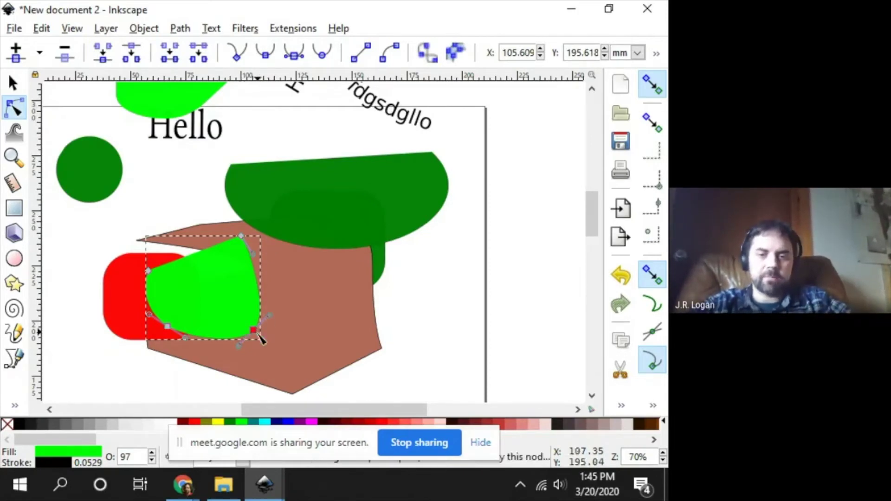
Step: Check the topic list on the Advanced Tools Demonstration slide and return to the Inkscape drawing
{"action": "key", "text": "alt+Tab"}
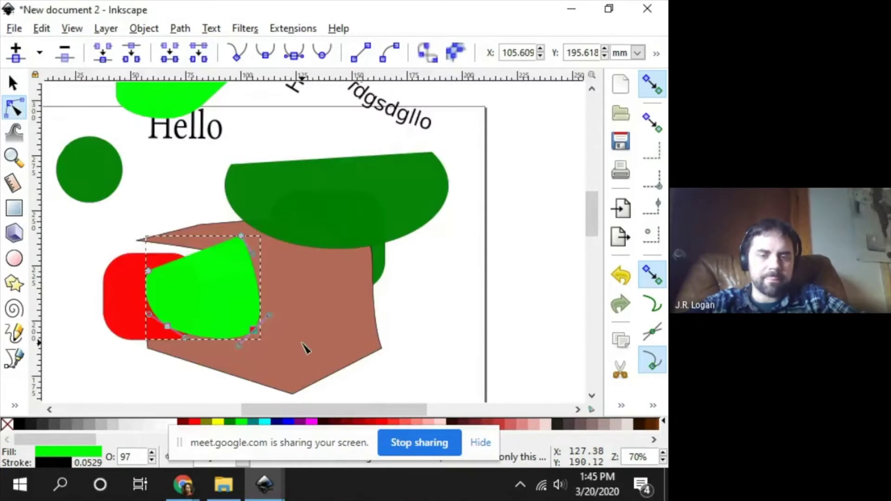
{"action": "key", "text": "alt+Tab"}
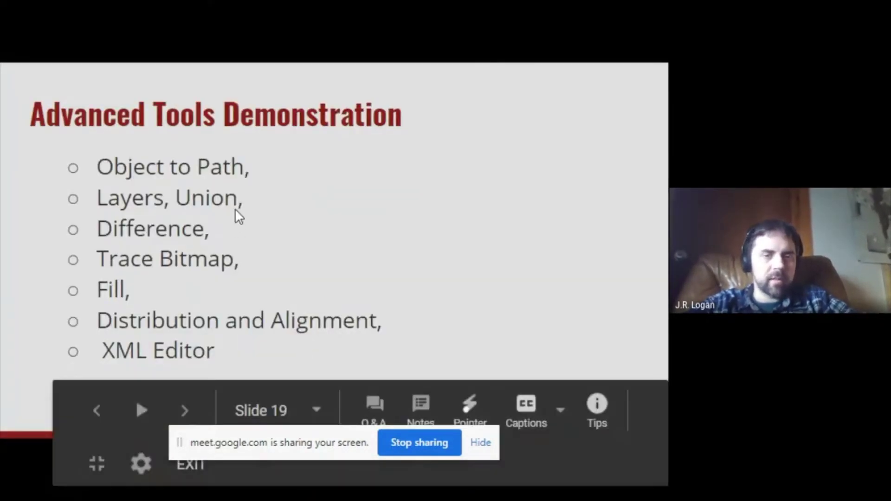
{"action": "key", "text": "alt+Tab"}
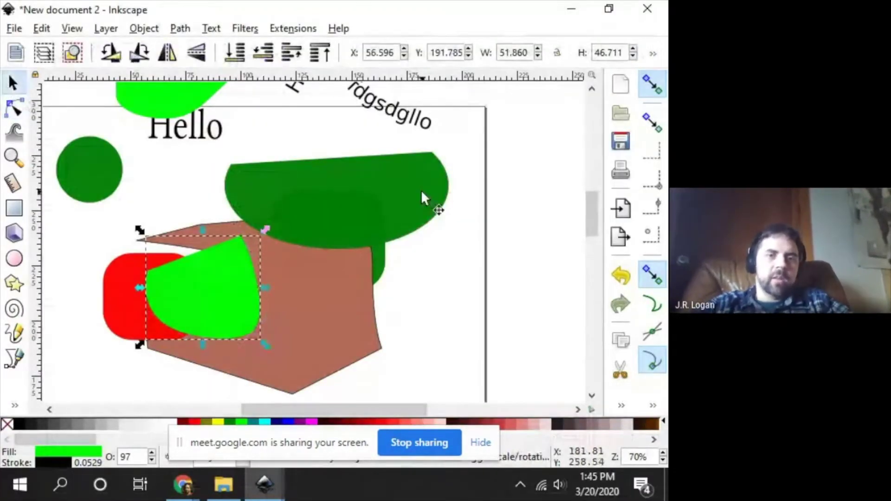
Step: Spread out the overlapping dark green, lime and brown shapes so the red rounded rectangle and dark green circle stand clear side by side
{"action": "left_click_drag", "start_coordinate": [397, 215], "coordinate": [531, 195]}
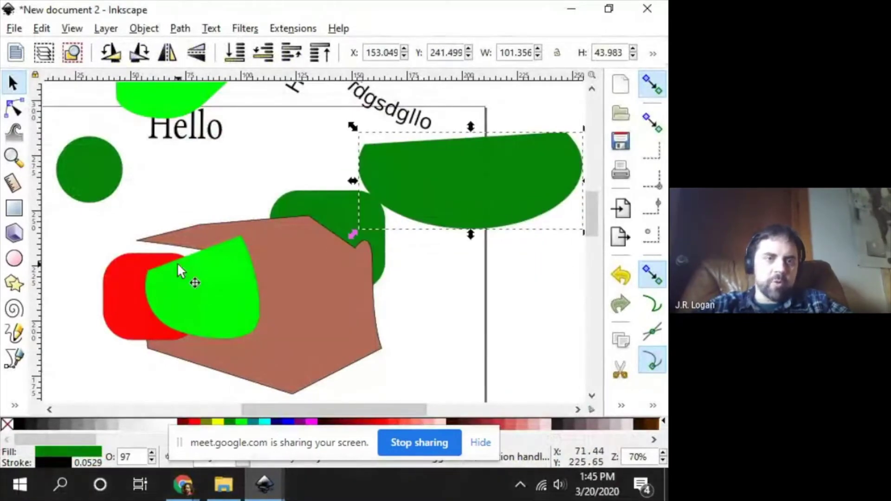
{"action": "left_click_drag", "start_coordinate": [91, 144], "coordinate": [106, 174]}
{"action": "left_click_drag", "start_coordinate": [184, 319], "coordinate": [370, 328]}
{"action": "left_click_drag", "start_coordinate": [247, 248], "coordinate": [422, 185]}
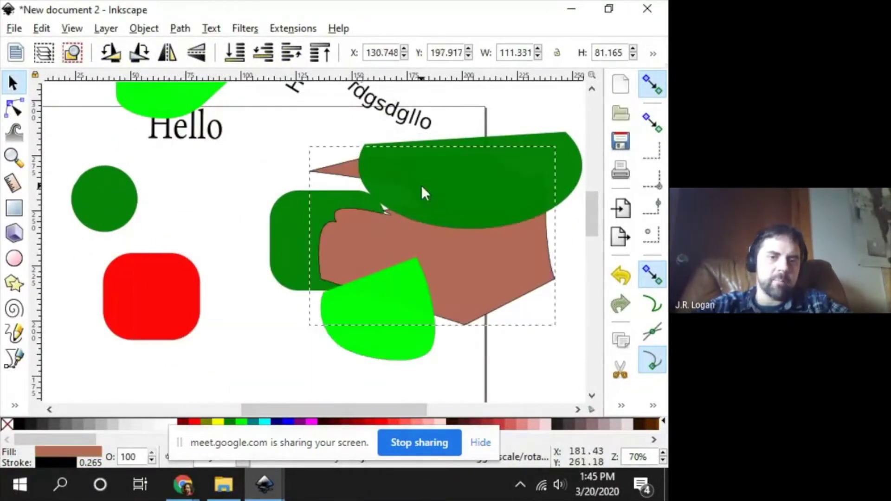
{"action": "left_click", "coordinate": [171, 283]}
{"action": "left_click_drag", "start_coordinate": [169, 278], "coordinate": [209, 249]}
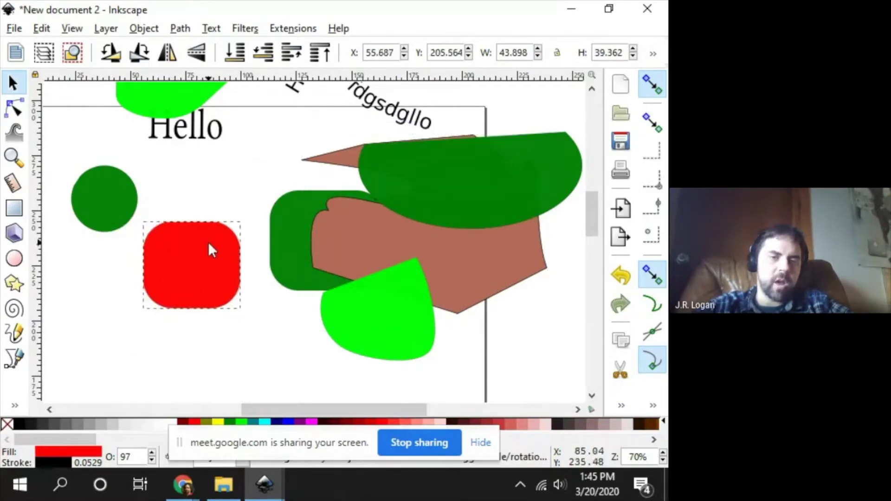
Step: Convert the dark green circle and the red rounded rectangle from objects to paths
{"action": "left_click", "coordinate": [84, 205]}
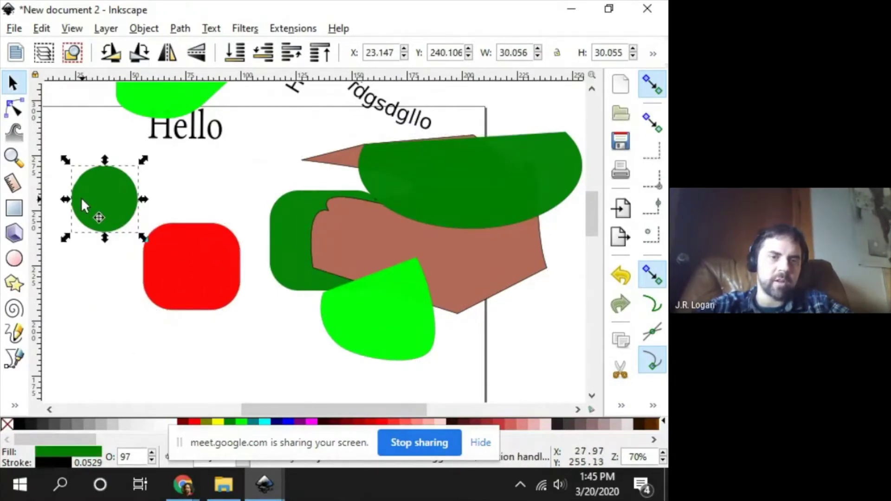
{"action": "left_click", "coordinate": [158, 29]}
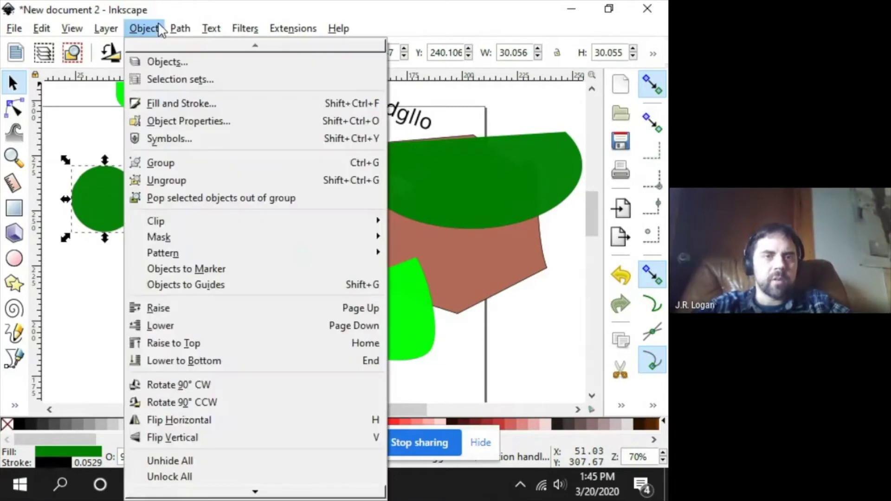
{"action": "mouse_move", "coordinate": [180, 28]}
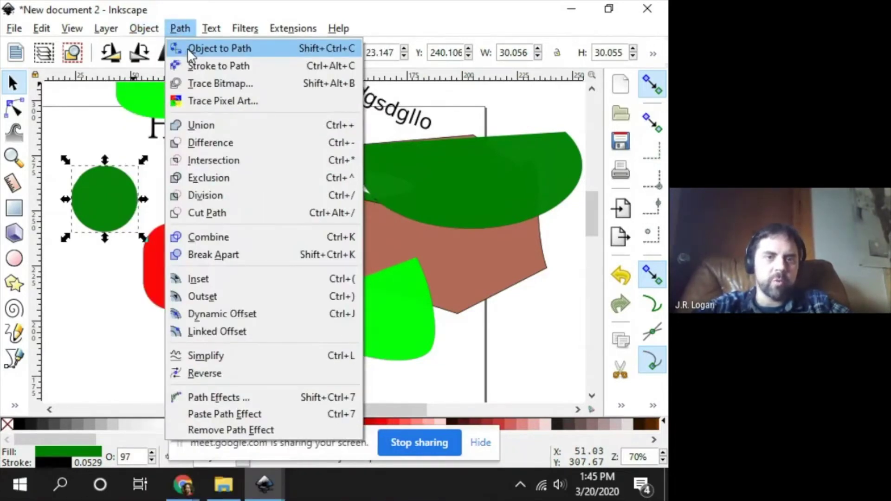
{"action": "left_click", "coordinate": [188, 48]}
{"action": "left_click", "coordinate": [187, 205]}
{"action": "left_click", "coordinate": [188, 245]}
{"action": "left_click", "coordinate": [180, 29]}
{"action": "left_click", "coordinate": [186, 49]}
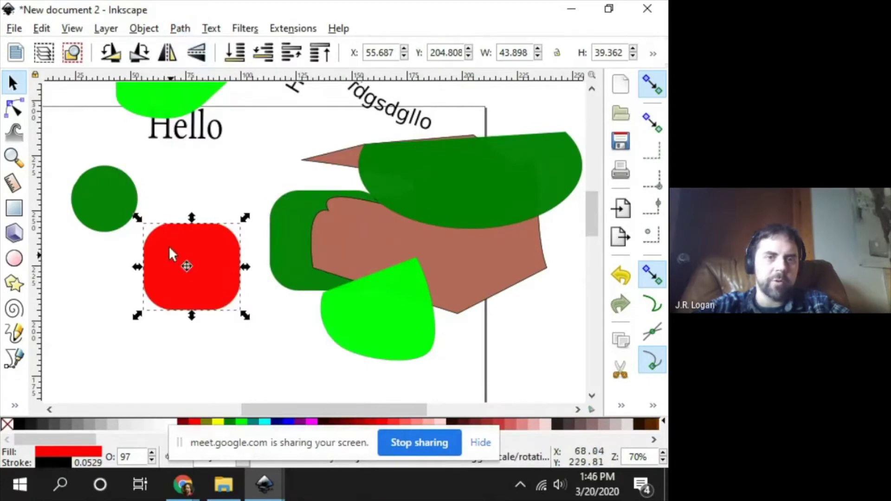
Step: Move the dark green circle over the upper-left corner of the red rounded rectangle
{"action": "left_click", "coordinate": [94, 204]}
{"action": "left_click_drag", "start_coordinate": [94, 204], "coordinate": [138, 240]}
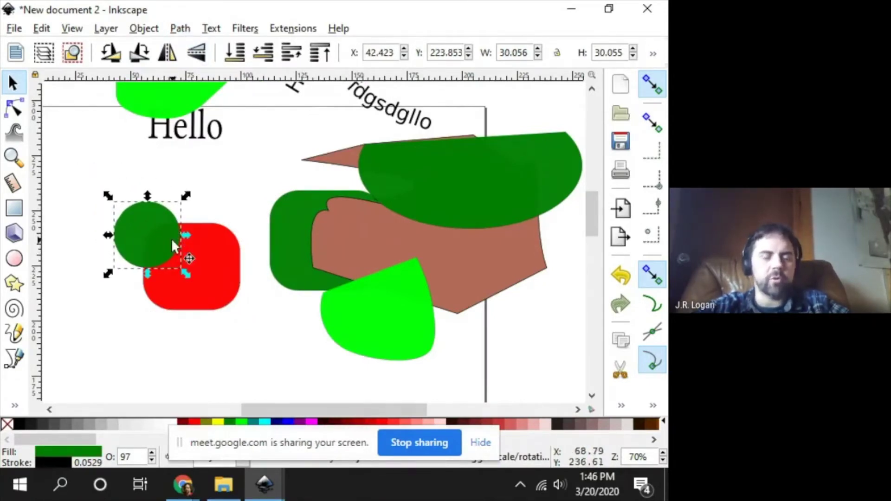
Step: Try subtracting the green circle from the red rounded rectangle with Difference, and undo the operation
{"action": "left_click", "coordinate": [212, 261], "text": "shift"}
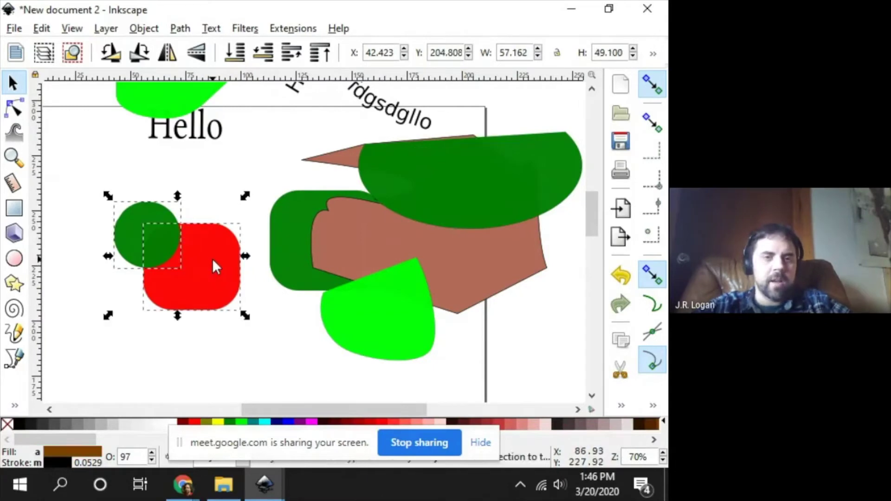
{"action": "left_click", "coordinate": [183, 28]}
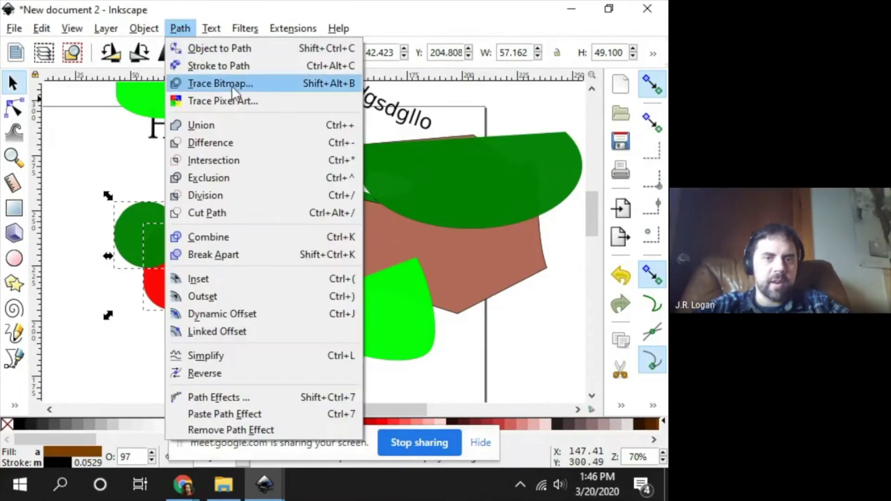
{"action": "left_click", "coordinate": [232, 141]}
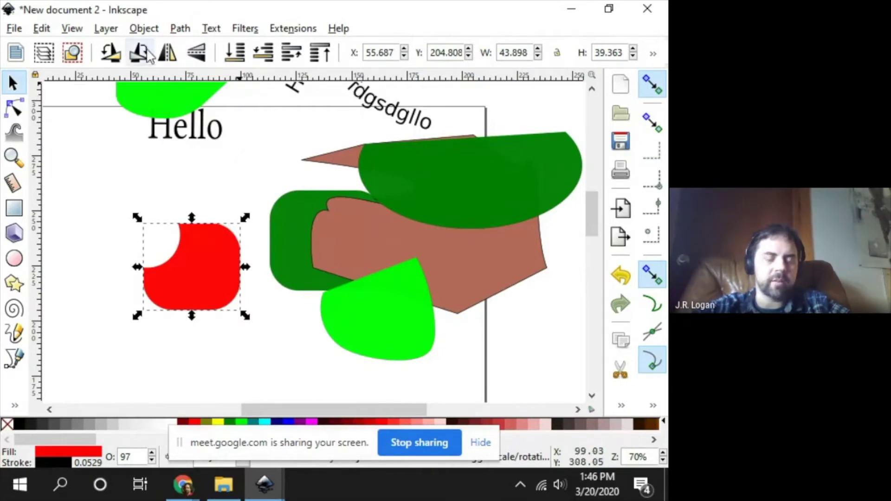
{"action": "key", "text": "ctrl+z"}
Step: Nudge the green circle slightly upward on the red rectangle's corner and cut the rectangle with it using Division
{"action": "mouse_move", "coordinate": [143, 227]}
{"action": "left_mouse_down"}
{"action": "mouse_move", "coordinate": [90, 180]}
{"action": "mouse_move", "coordinate": [143, 222]}
{"action": "left_mouse_up"}
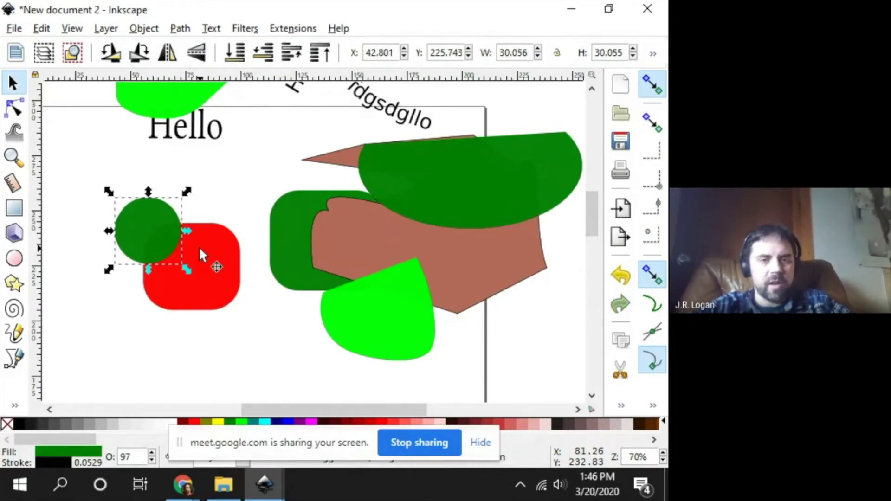
{"action": "left_click", "coordinate": [199, 246], "text": "shift"}
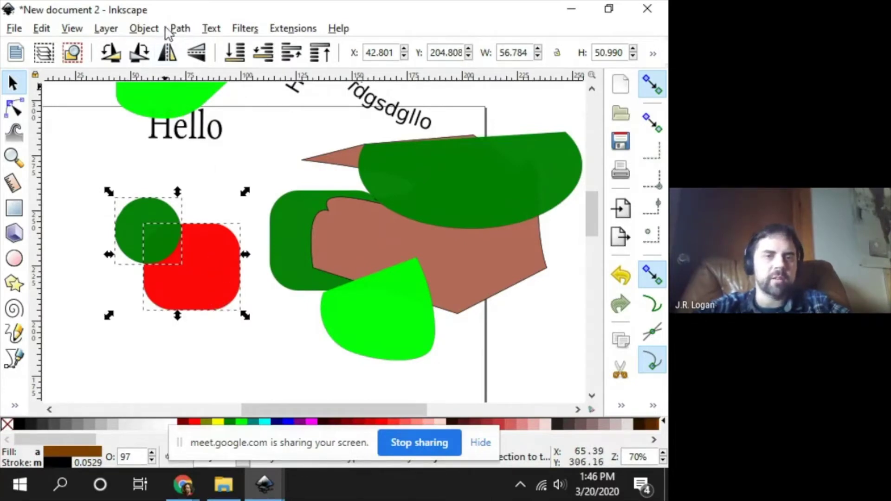
{"action": "left_click", "coordinate": [181, 28]}
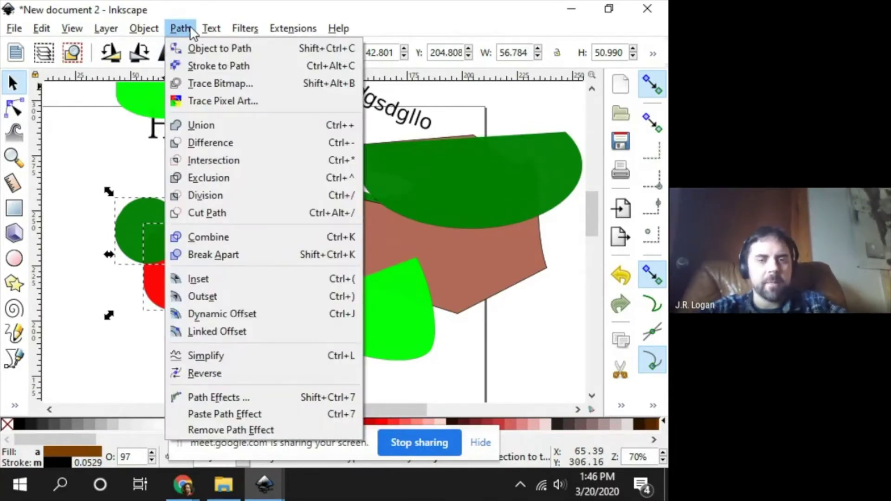
{"action": "left_click", "coordinate": [226, 195]}
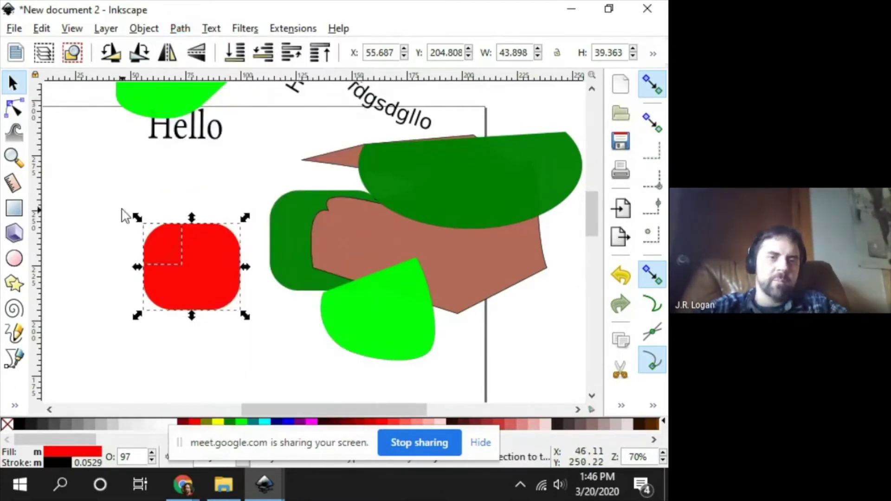
Step: Separate the lens-shaped corner piece from the red rectangle, placing it just outside the curved cutout
{"action": "left_click_drag", "start_coordinate": [149, 228], "coordinate": [111, 210]}
{"action": "left_click", "coordinate": [172, 183]}
{"action": "left_click", "coordinate": [146, 243]}
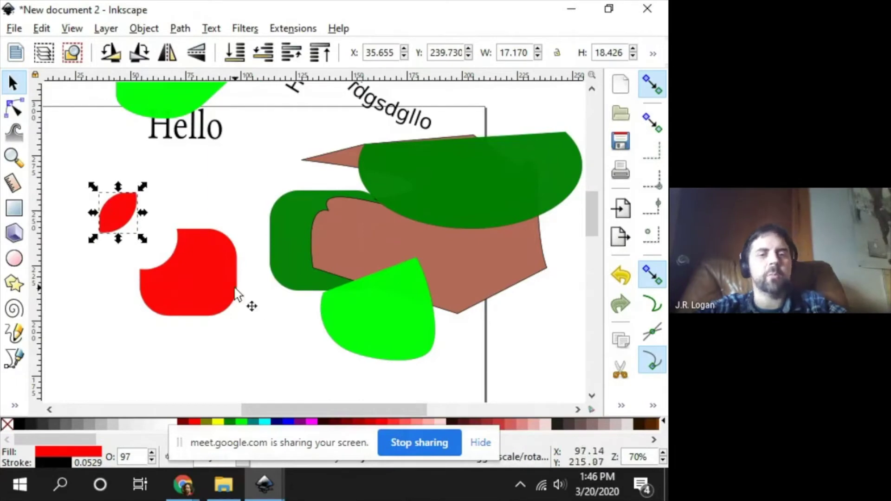
{"action": "left_click_drag", "start_coordinate": [104, 216], "coordinate": [133, 236]}
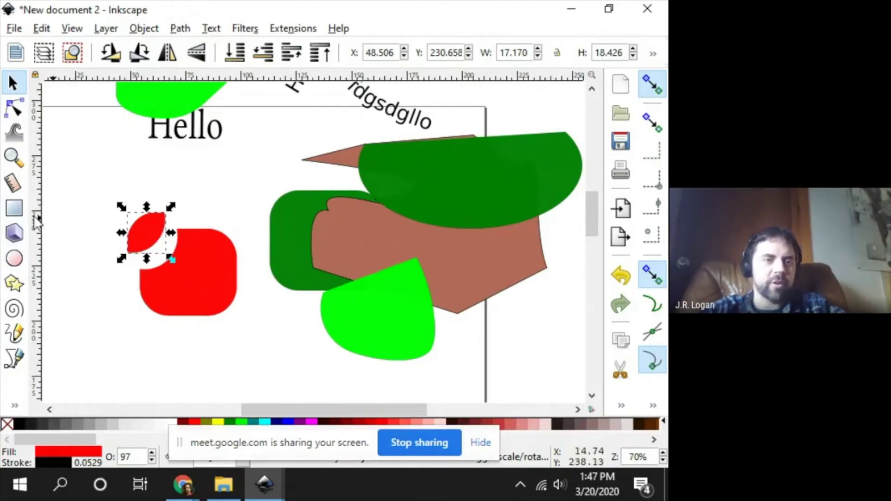
Step: Draw a rounded rectangle about 46 by 34 mm over the red shape's lower edge, fill it white and deselect it
{"action": "left_click", "coordinate": [14, 208]}
{"action": "left_click_drag", "start_coordinate": [258, 358], "coordinate": [157, 284]}
{"action": "left_click", "coordinate": [173, 424]}
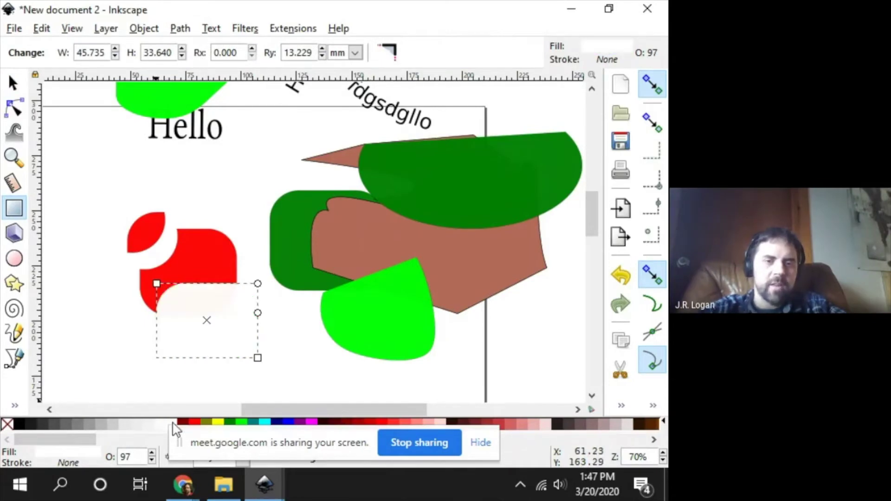
{"action": "left_click", "coordinate": [13, 82]}
{"action": "left_click", "coordinate": [83, 156]}
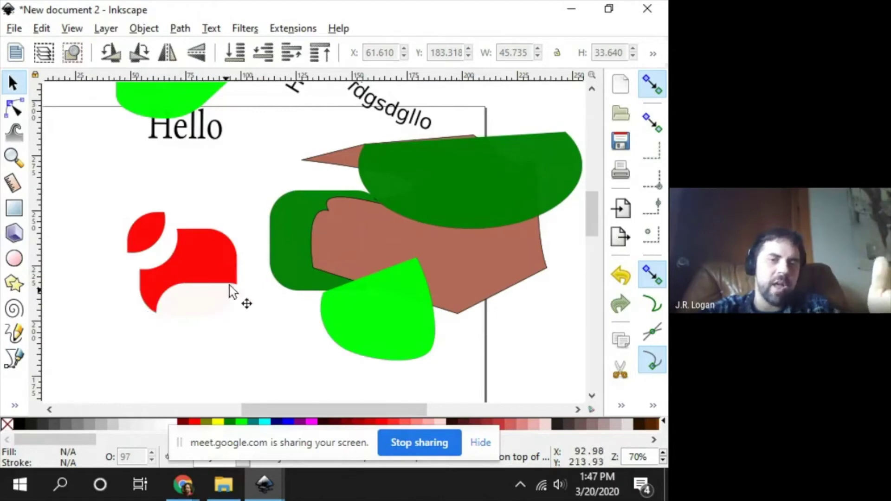
Step: Select the white rectangle and switch the display mode to Outline to inspect the actual edges of all shapes
{"action": "left_click", "coordinate": [219, 322]}
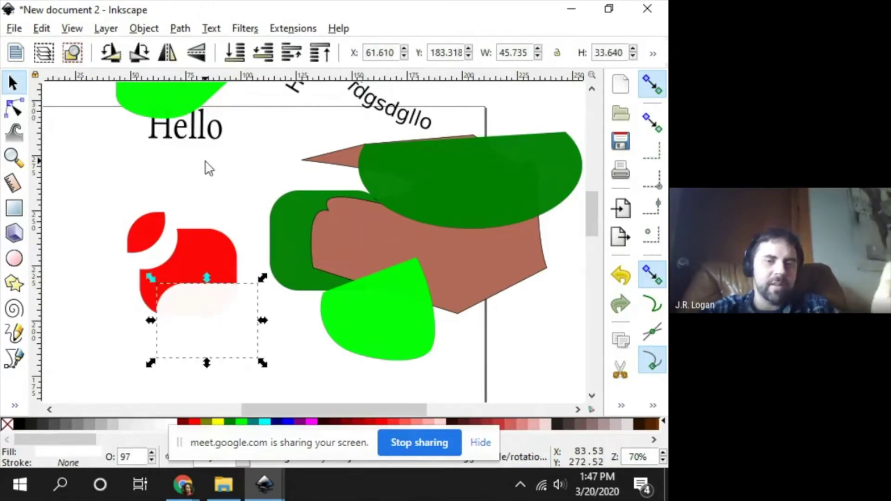
{"action": "left_click", "coordinate": [45, 30]}
{"action": "left_click", "coordinate": [47, 30]}
{"action": "left_click", "coordinate": [70, 27]}
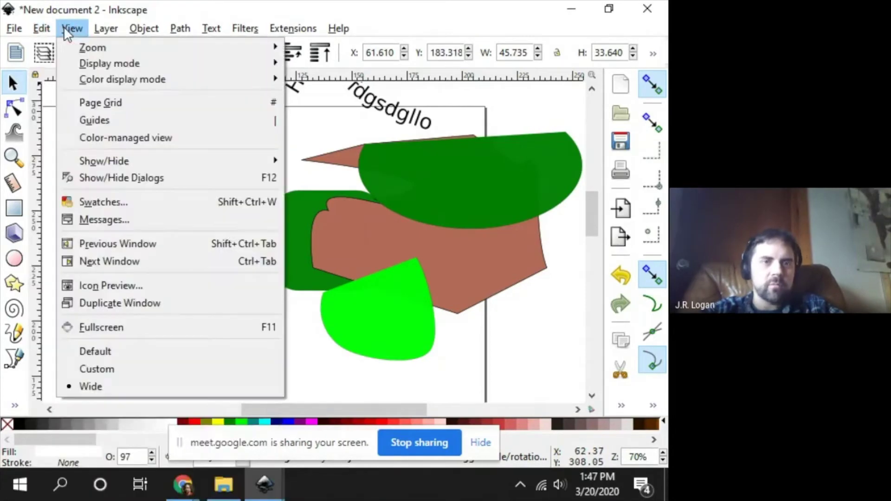
{"action": "mouse_move", "coordinate": [76, 67]}
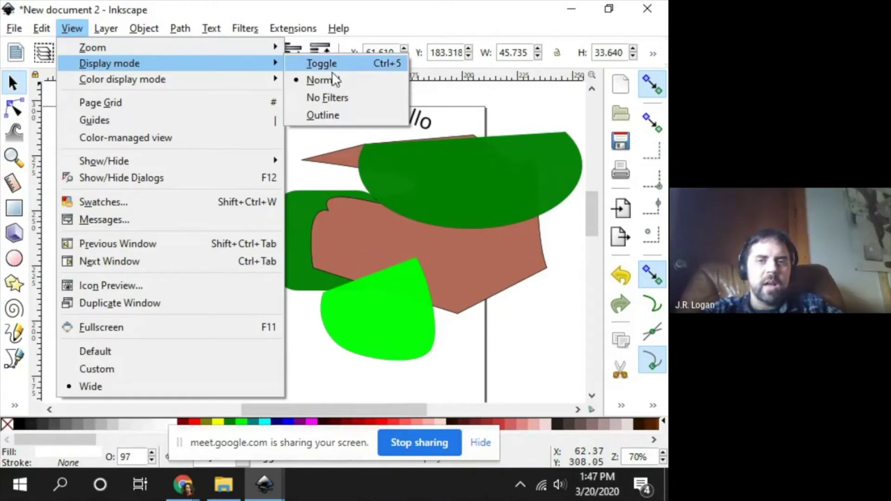
{"action": "left_click", "coordinate": [347, 112]}
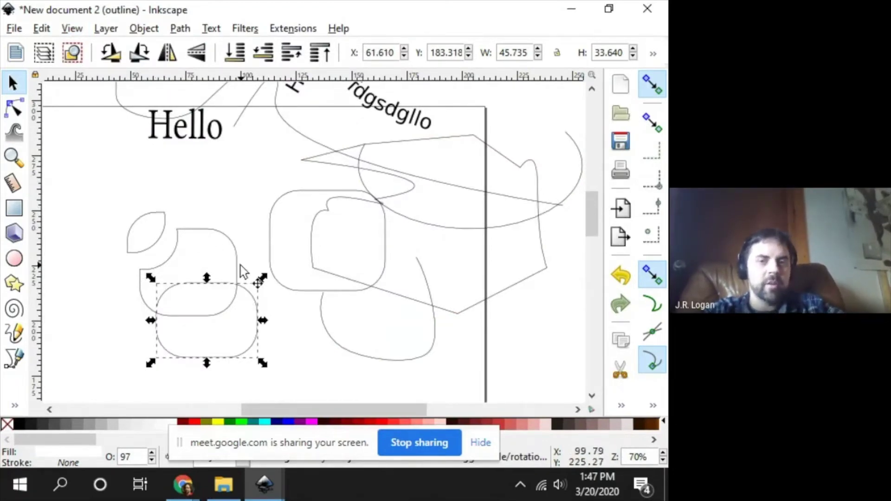
{"action": "left_click", "coordinate": [171, 173]}
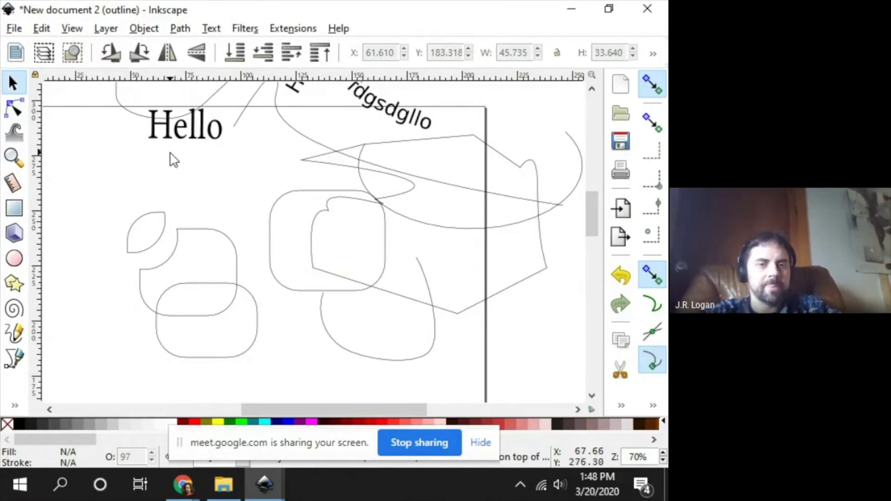
Step: Return the display mode to Normal and switch to the Advanced Tools Demonstration slide
{"action": "left_click", "coordinate": [72, 29]}
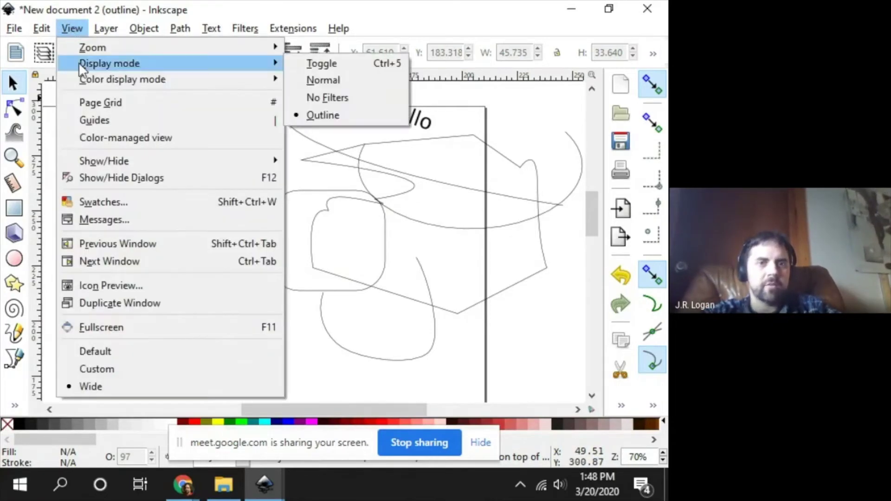
{"action": "left_click", "coordinate": [324, 81]}
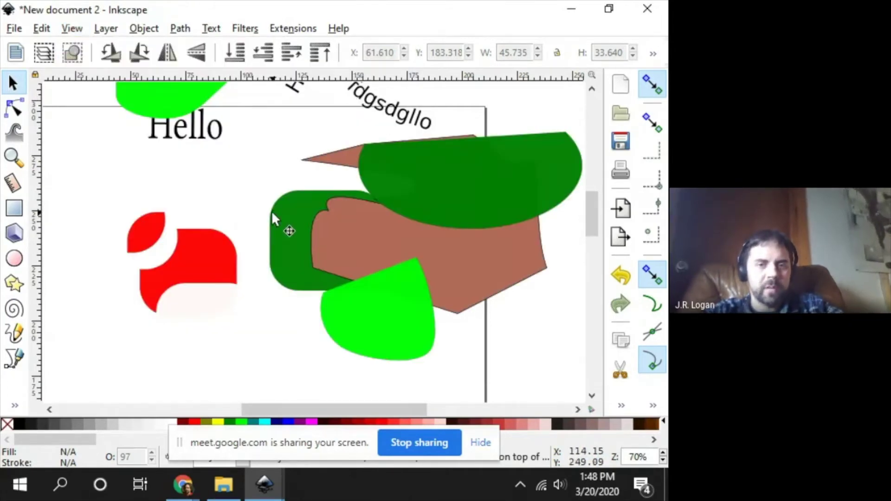
{"action": "key", "text": "alt+Tab"}
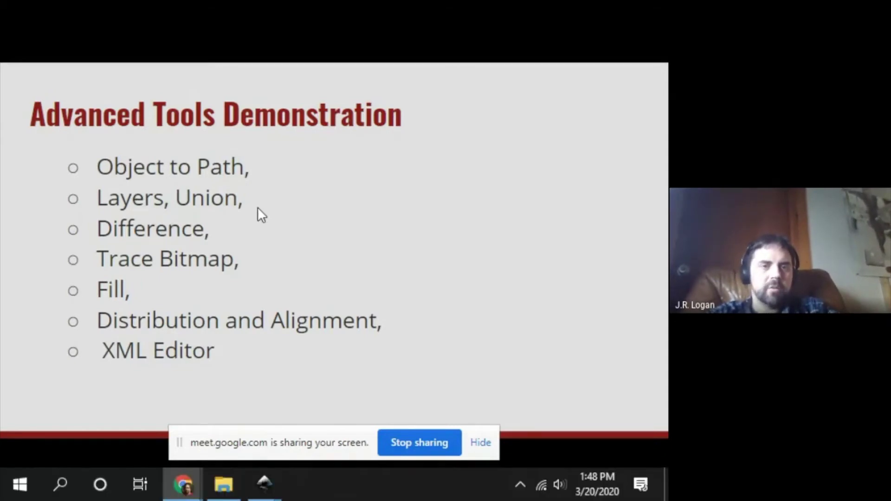
Step: Switch to Inkscape and move the light green shape so it overlaps the red rectangle and the white rounded rectangle
{"action": "key", "text": "alt+Tab"}
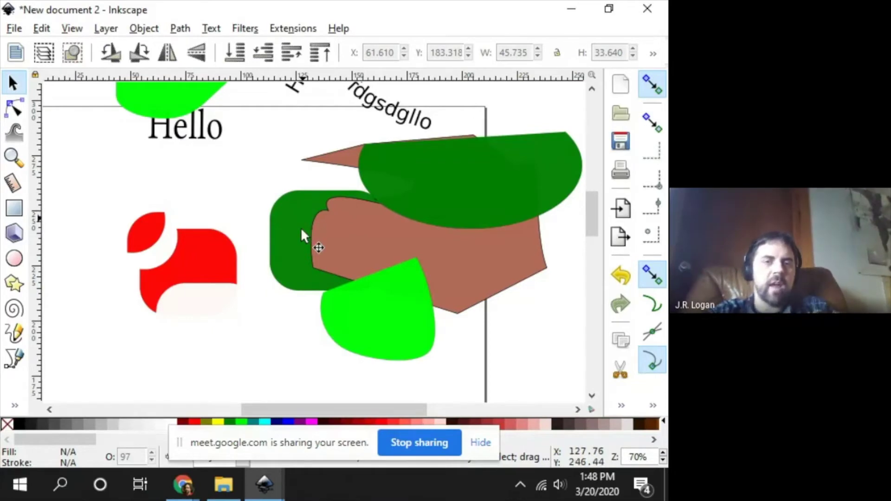
{"action": "left_click", "coordinate": [357, 299]}
{"action": "left_click_drag", "start_coordinate": [348, 303], "coordinate": [255, 263]}
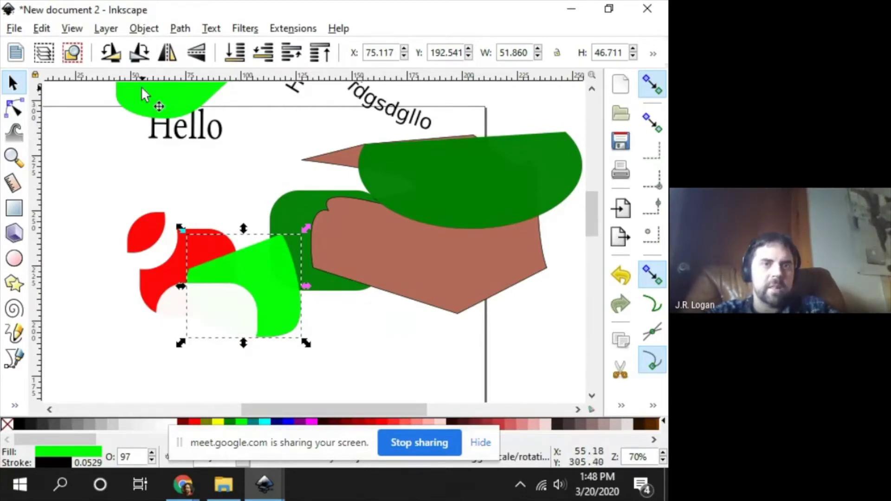
Step: Add a new layer named layer2 positioned above the current layer
{"action": "left_click", "coordinate": [142, 28]}
{"action": "mouse_move", "coordinate": [97, 31]}
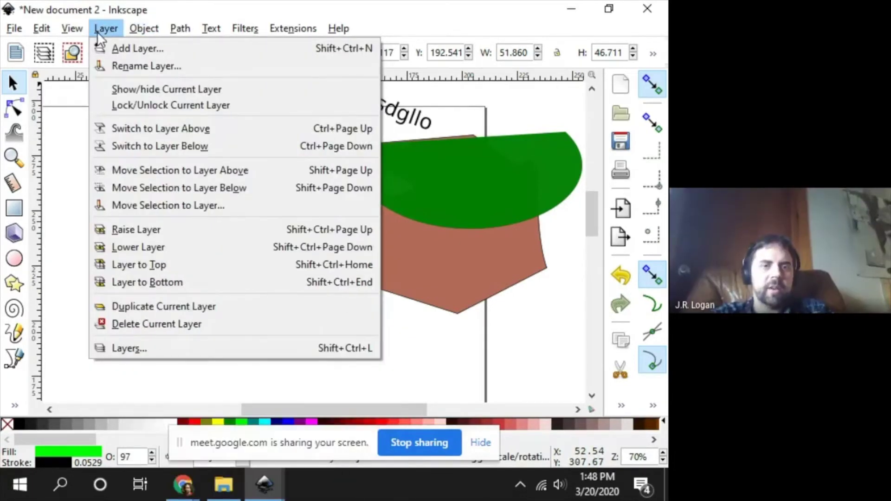
{"action": "left_click", "coordinate": [118, 50]}
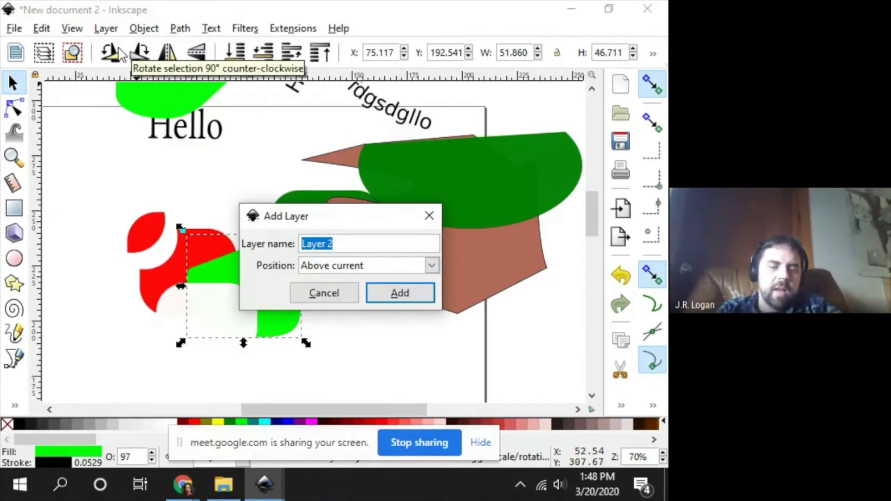
{"action": "type", "text": "Ba"}
{"action": "key", "text": "BackSpace"}
{"action": "key", "text": "BackSpace"}
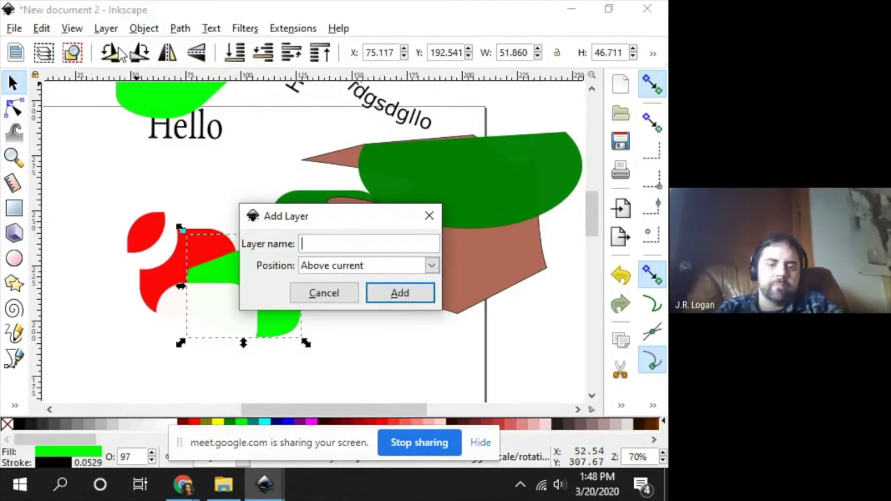
{"action": "type", "text": "layer2"}
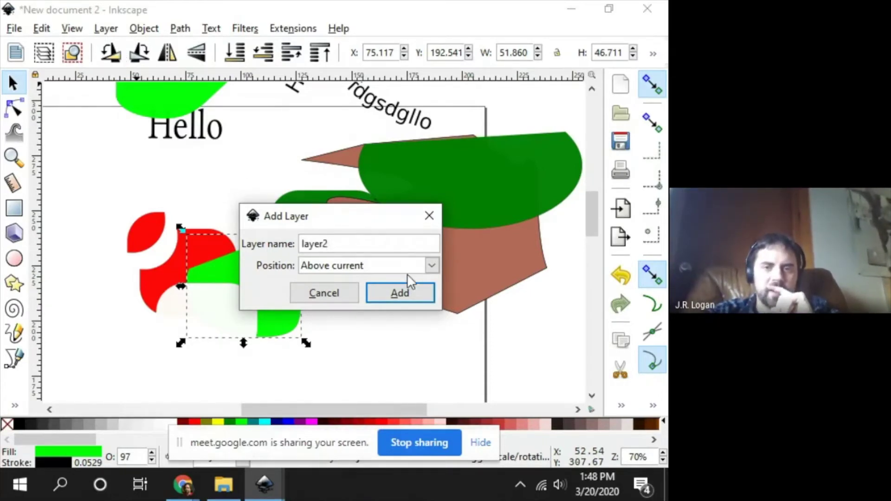
{"action": "left_click", "coordinate": [387, 269]}
{"action": "left_click", "coordinate": [386, 268]}
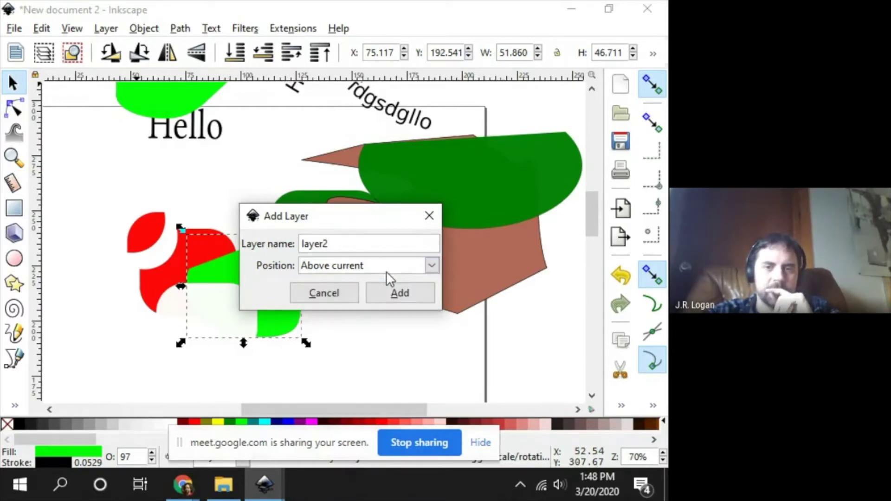
{"action": "left_click", "coordinate": [398, 290]}
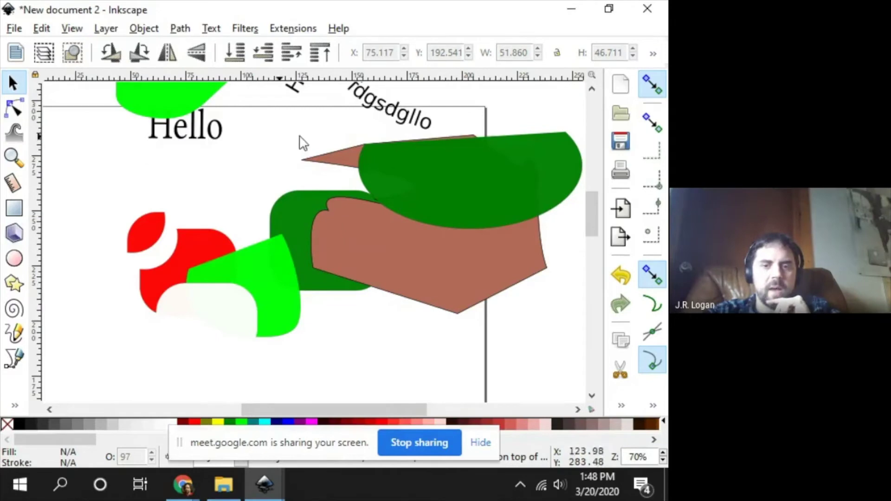
Step: Show the document's layer list, alternate between Layer 1 and layer2, and make layer2 the current layer
{"action": "left_click", "coordinate": [113, 27]}
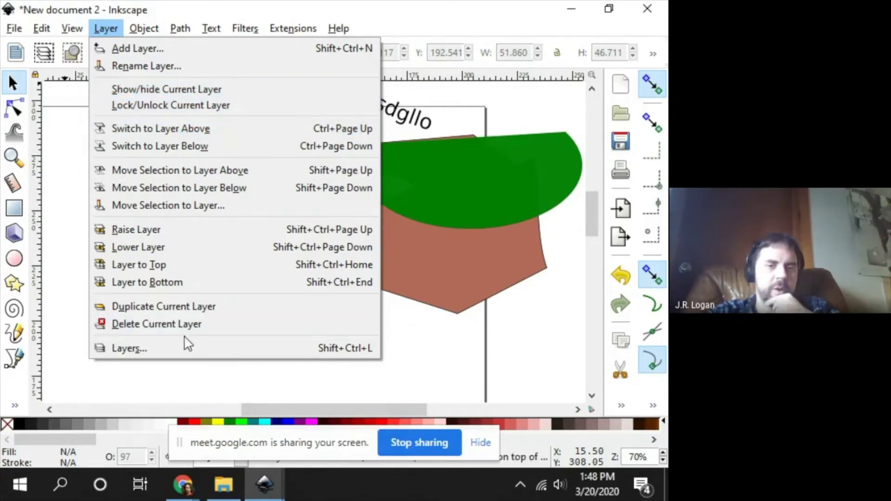
{"action": "left_click", "coordinate": [169, 349]}
{"action": "left_click", "coordinate": [513, 124]}
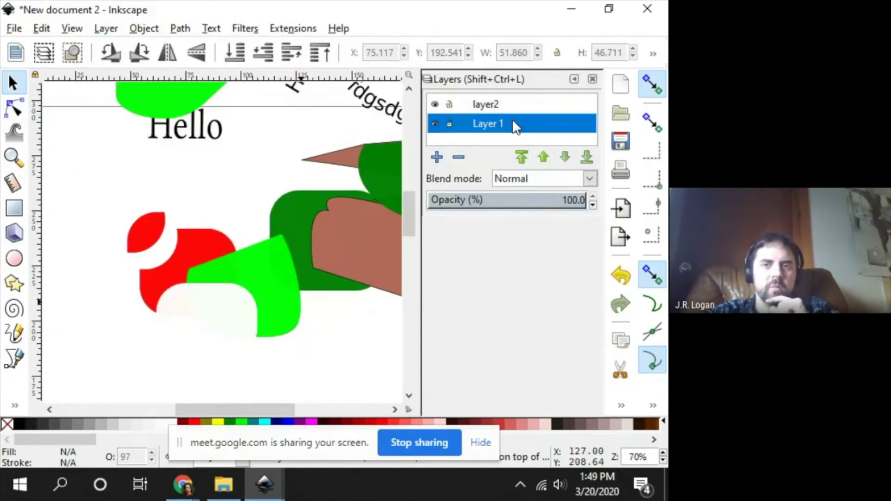
{"action": "left_click", "coordinate": [506, 105]}
{"action": "left_click", "coordinate": [510, 122]}
{"action": "left_click", "coordinate": [504, 105]}
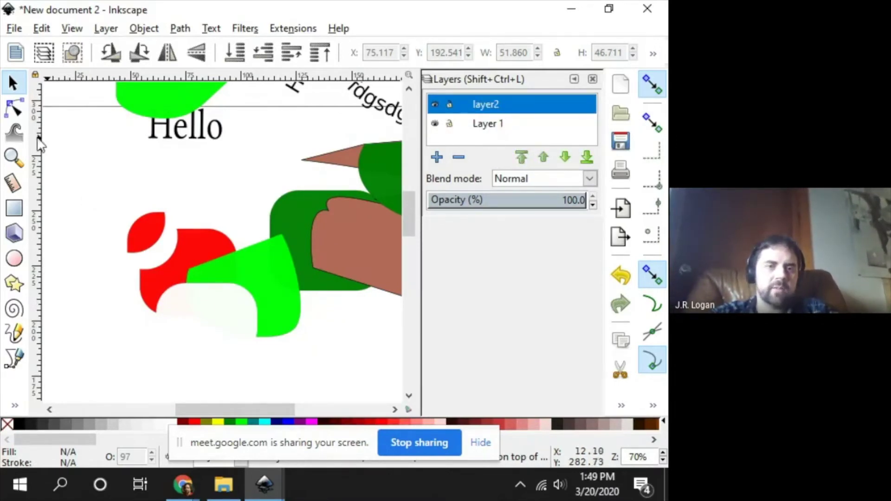
Step: Draw five ellipses of varying sizes on layer2 over the existing shapes, all filled dark gray
{"action": "left_click", "coordinate": [14, 259]}
{"action": "left_click_drag", "start_coordinate": [136, 147], "coordinate": [191, 242]}
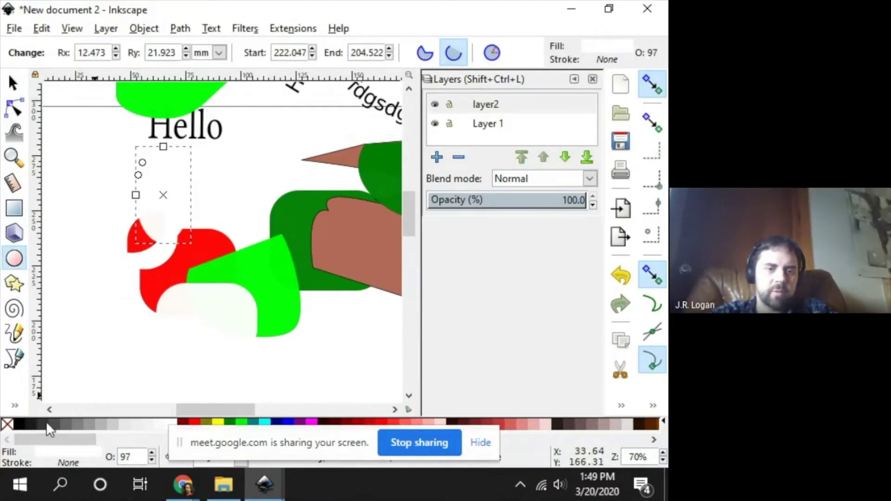
{"action": "left_click", "coordinate": [25, 423]}
{"action": "mouse_move", "coordinate": [177, 229]}
{"action": "left_mouse_down"}
{"action": "mouse_move", "coordinate": [260, 254]}
{"action": "mouse_move", "coordinate": [297, 280]}
{"action": "left_mouse_up"}
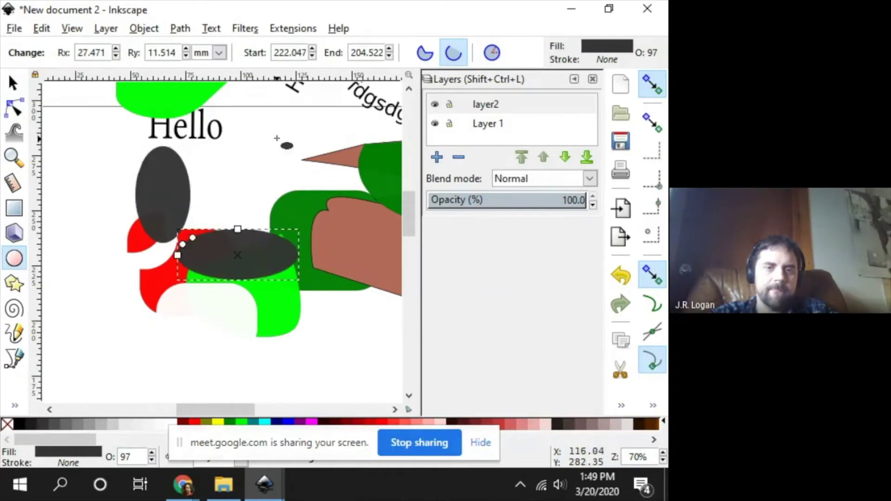
{"action": "left_click_drag", "start_coordinate": [277, 137], "coordinate": [380, 246]}
{"action": "mouse_move", "coordinate": [284, 336]}
{"action": "left_mouse_down"}
{"action": "mouse_move", "coordinate": [248, 296]}
{"action": "mouse_move", "coordinate": [144, 239]}
{"action": "left_mouse_up"}
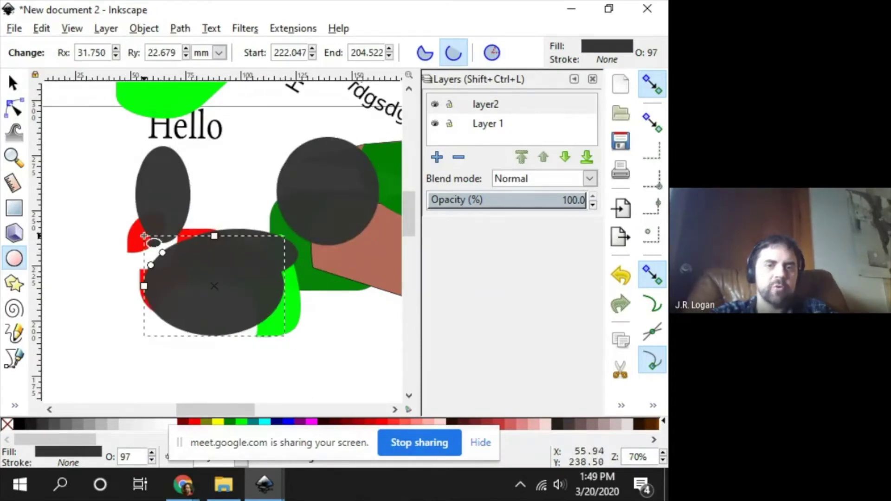
{"action": "left_click_drag", "start_coordinate": [234, 127], "coordinate": [282, 169]}
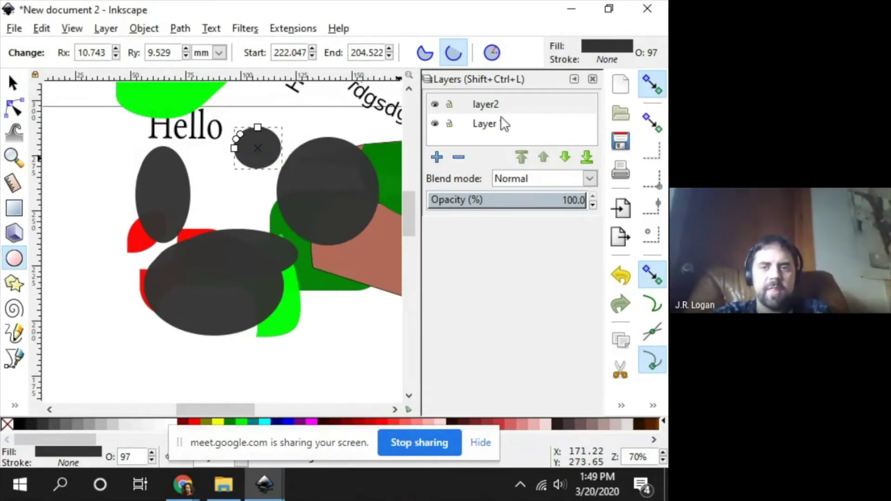
Step: Lock layer2 and toggle its visibility off and on, leaving the dark ellipses shown
{"action": "left_click", "coordinate": [435, 105]}
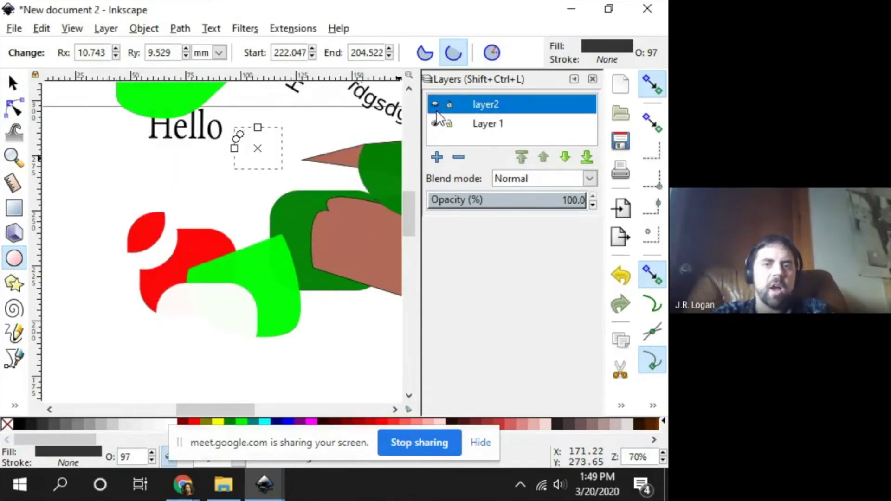
{"action": "left_click", "coordinate": [435, 105]}
{"action": "left_click", "coordinate": [449, 104]}
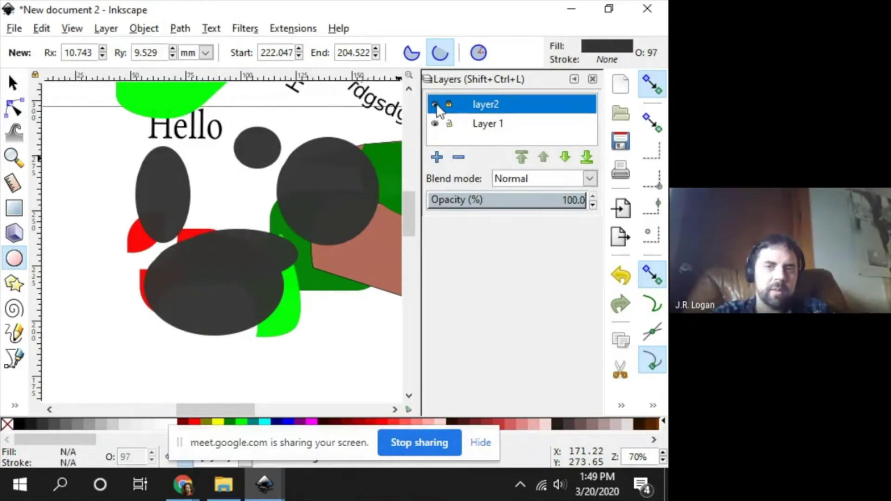
{"action": "left_click", "coordinate": [436, 104]}
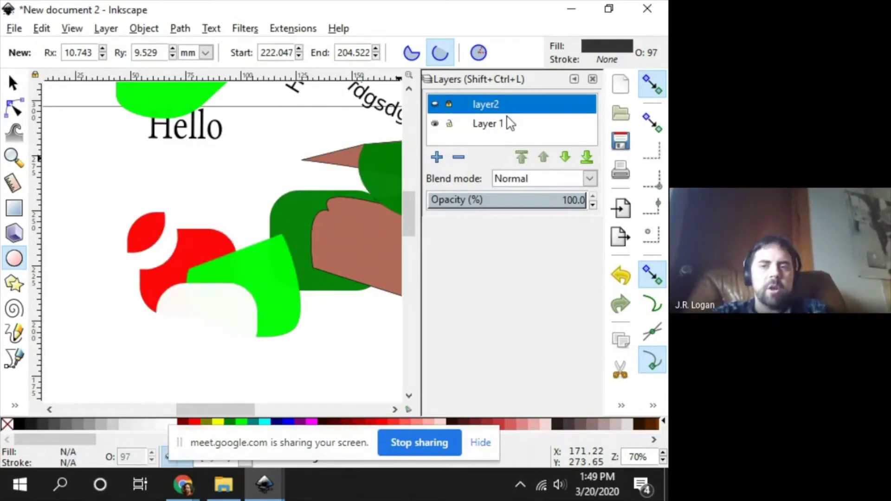
{"action": "left_click", "coordinate": [432, 106]}
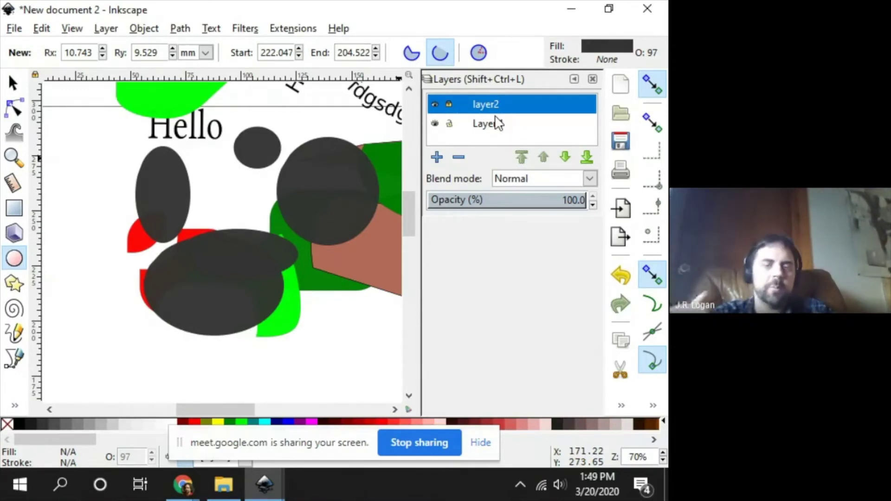
Step: Move the red lens-shaped piece out from under the dark ellipse to the empty area beside it and show its nodes
{"action": "key", "text": "alt+Tab"}
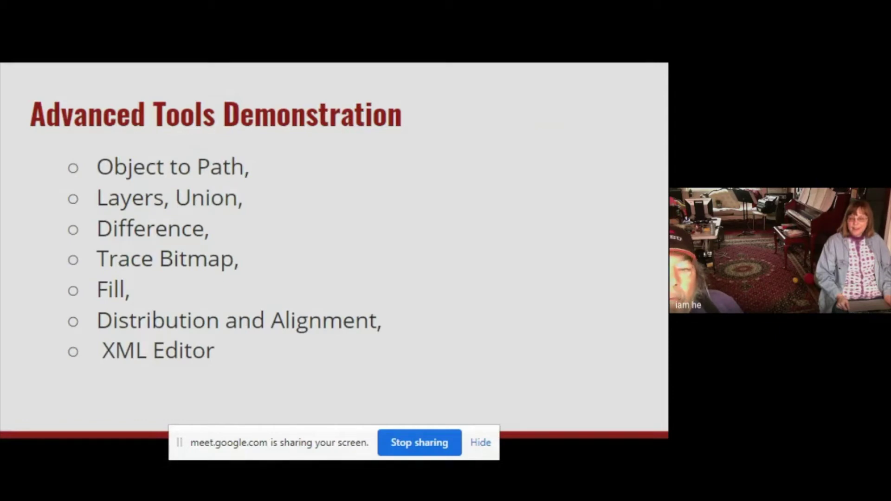
{"action": "key", "text": "alt+Tab"}
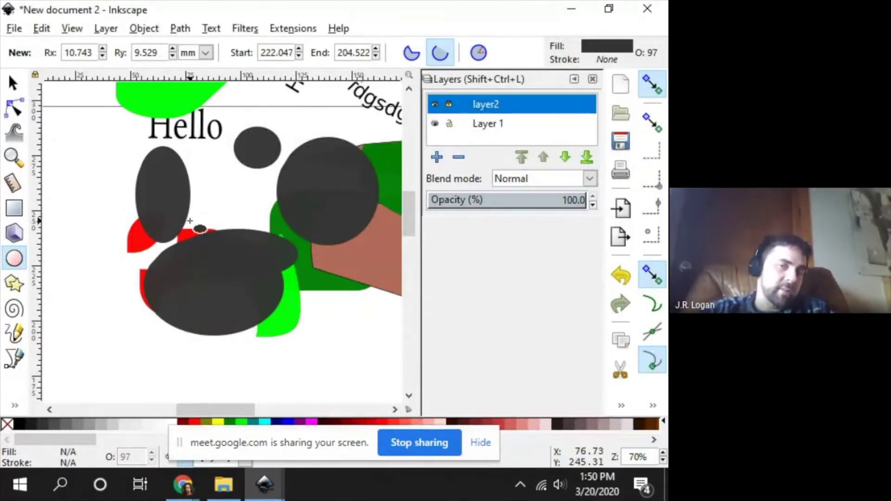
{"action": "left_click", "coordinate": [13, 83]}
{"action": "left_click", "coordinate": [134, 241]}
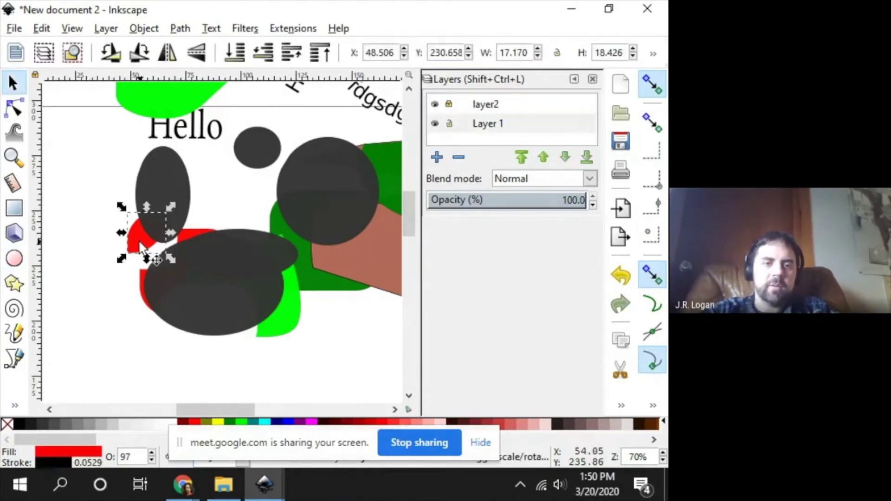
{"action": "key", "text": "n"}
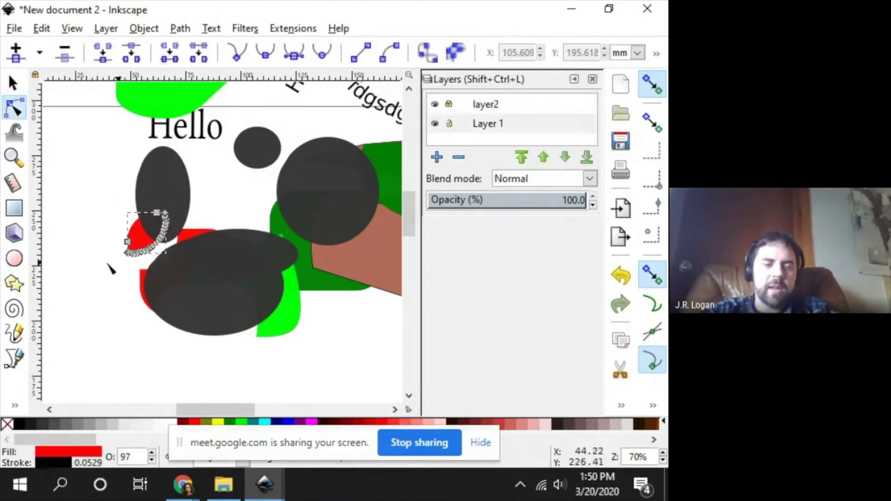
{"action": "left_click", "coordinate": [13, 83]}
{"action": "left_click_drag", "start_coordinate": [147, 246], "coordinate": [102, 267]}
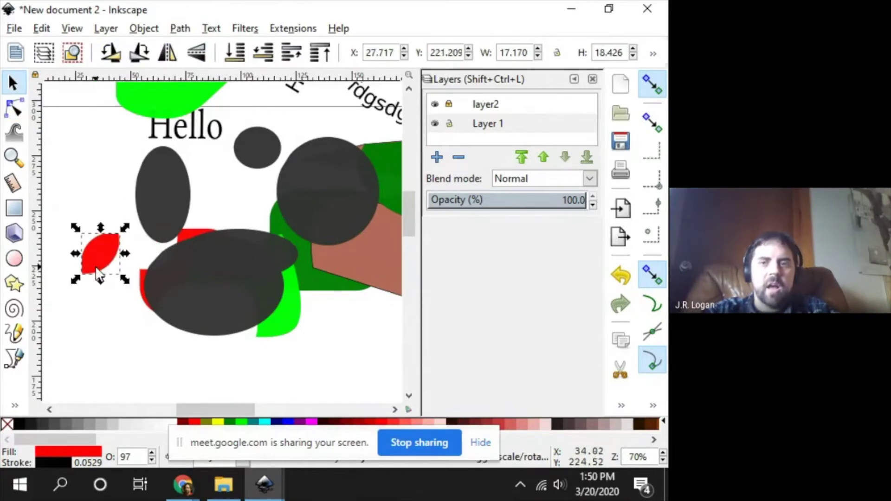
{"action": "key", "text": "n"}
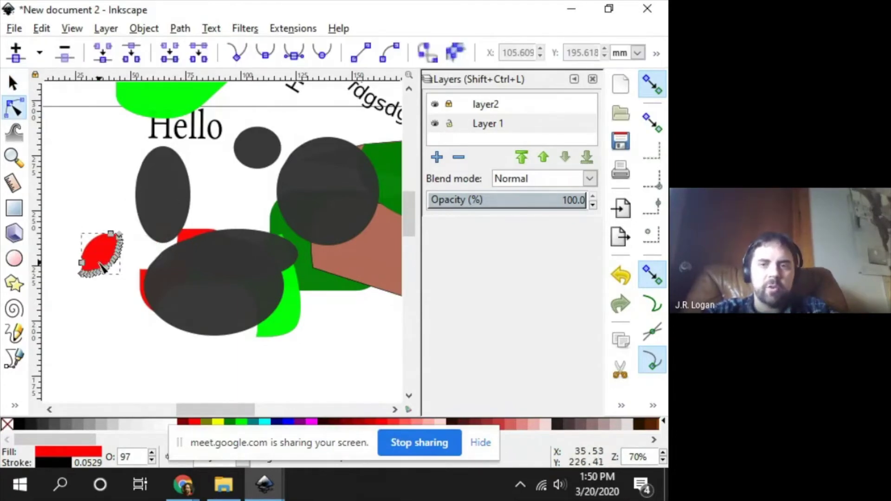
Step: Open the red lens piece's stroke paint settings, try lowering the stroke's alpha and undo that change
{"action": "left_click", "coordinate": [66, 458]}
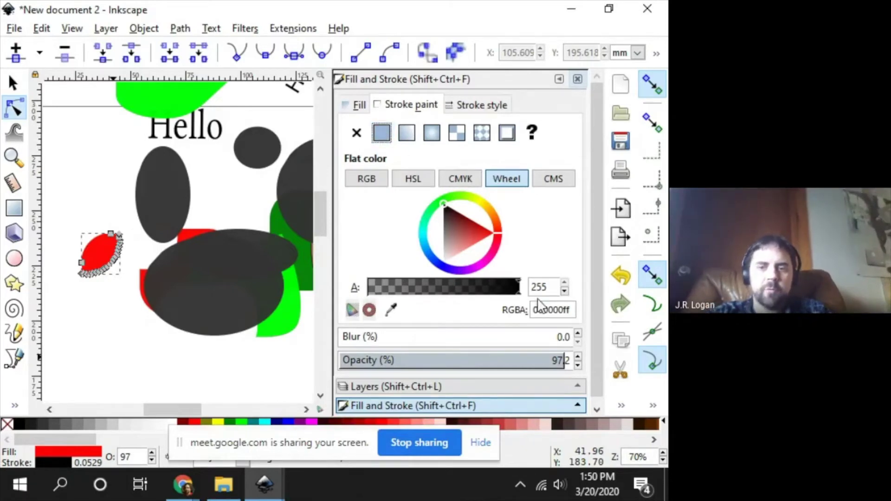
{"action": "left_click", "coordinate": [519, 292]}
{"action": "mouse_move", "coordinate": [519, 293]}
{"action": "left_mouse_down"}
{"action": "mouse_move", "coordinate": [441, 295]}
{"action": "mouse_move", "coordinate": [541, 309]}
{"action": "left_mouse_up"}
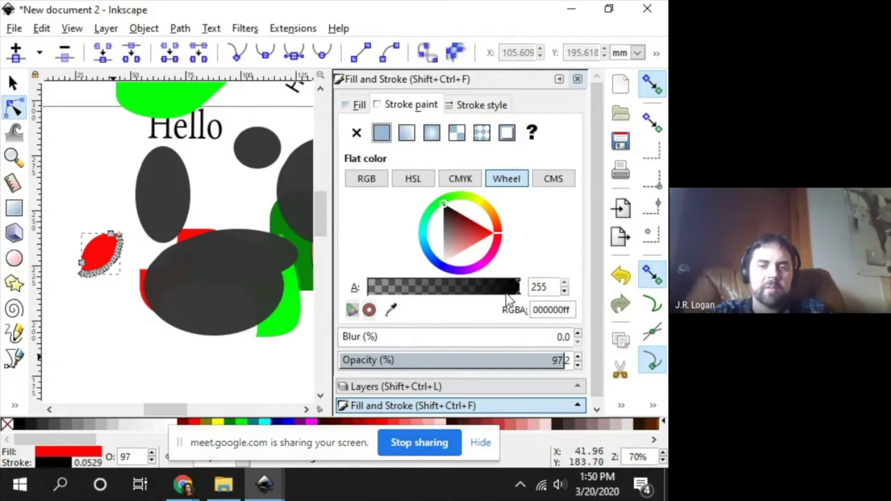
{"action": "mouse_move", "coordinate": [520, 290]}
{"action": "left_mouse_down"}
{"action": "mouse_move", "coordinate": [387, 300]}
{"action": "mouse_move", "coordinate": [400, 295]}
{"action": "left_mouse_up"}
{"action": "key", "text": "ctrl+z"}
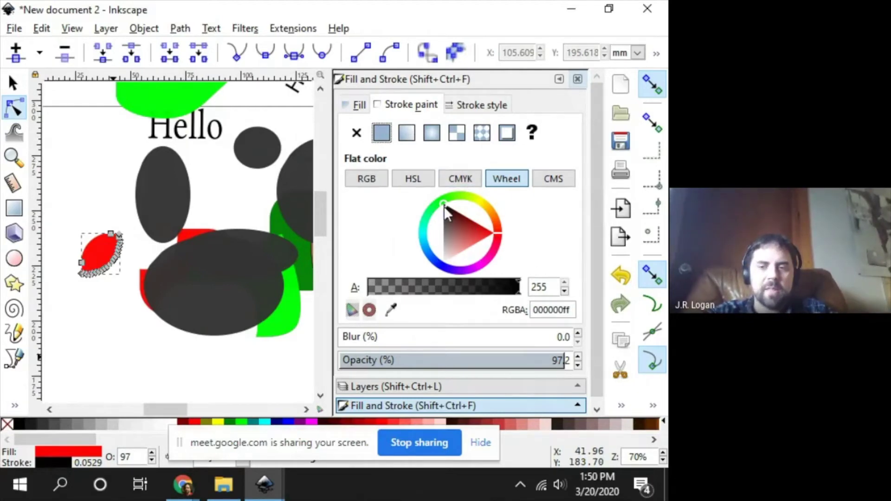
Step: Set the red lens piece's stroke color in RGB mode with the red channel at 255
{"action": "left_click", "coordinate": [363, 181]}
{"action": "left_click", "coordinate": [541, 200]}
{"action": "type", "text": "255"}
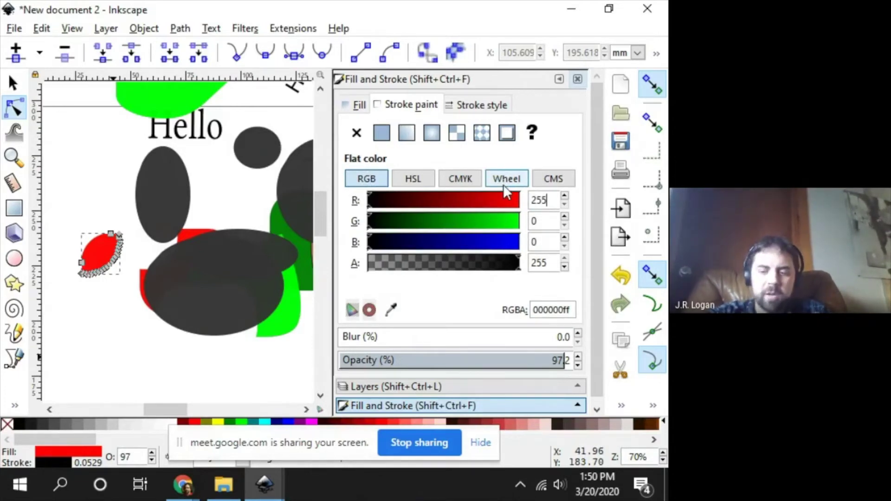
{"action": "key", "text": "Return"}
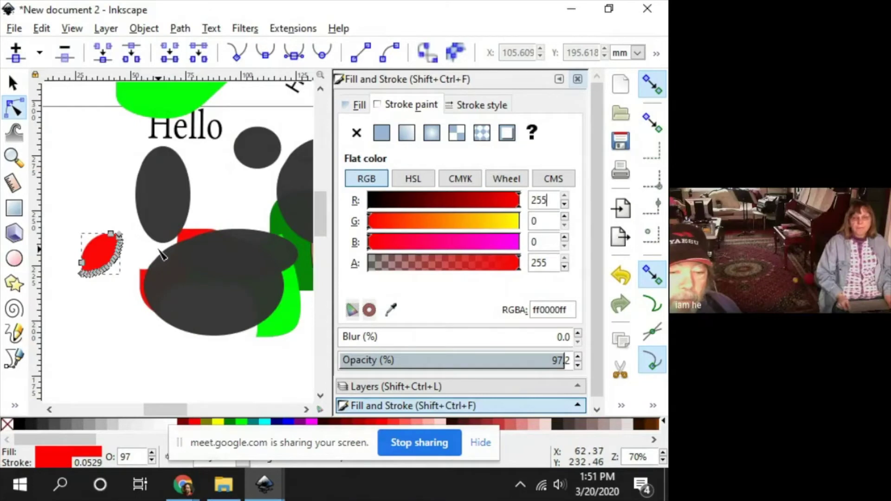
Step: Glance at the Advanced Tools Demonstration slide, return to the drawing, and close the Fill and Stroke and Layers dialogs
{"action": "key", "text": "alt+Tab"}
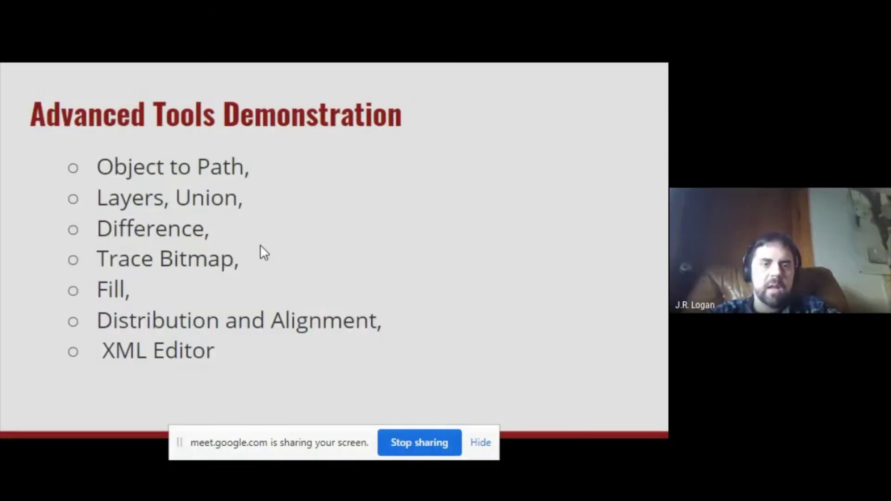
{"action": "key", "text": "alt+Tab"}
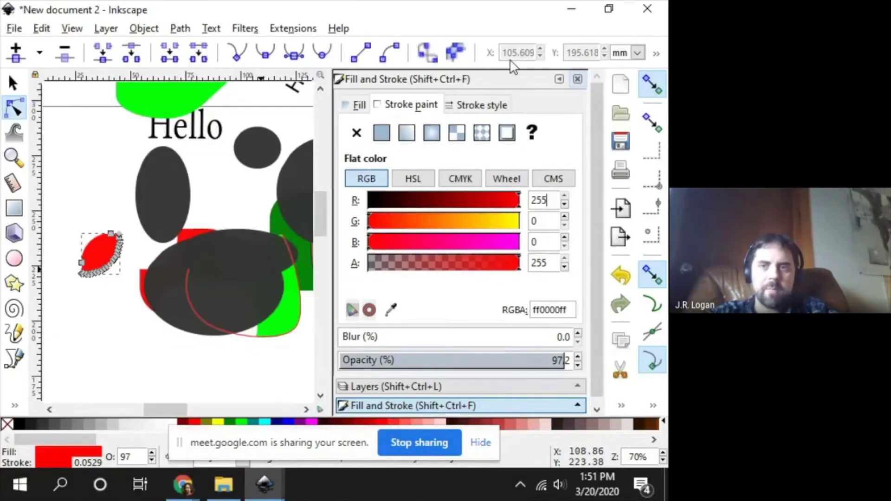
{"action": "left_click", "coordinate": [578, 79]}
{"action": "left_click", "coordinate": [594, 81]}
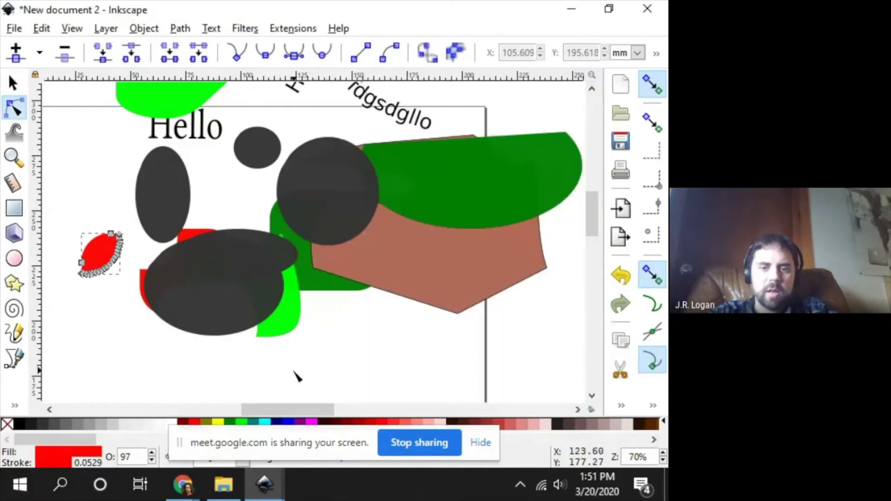
{"action": "left_click", "coordinate": [179, 485]}
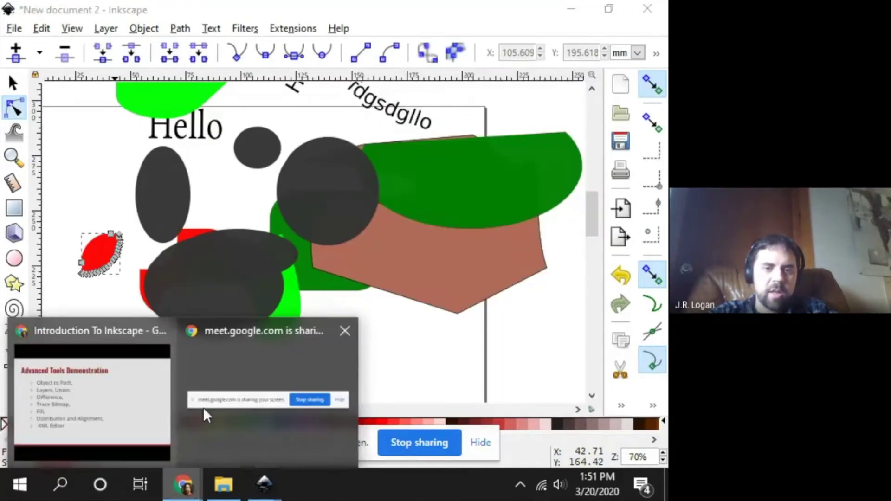
{"action": "left_click", "coordinate": [184, 486]}
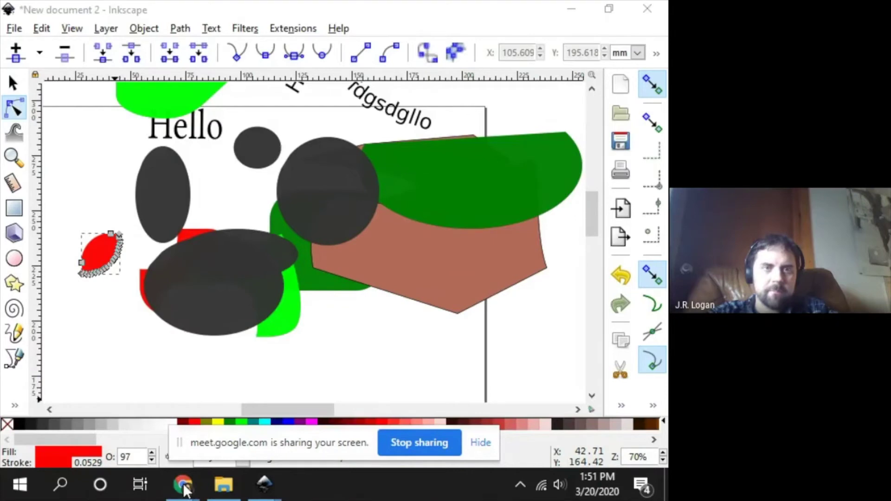
{"action": "key", "text": "alt+Tab"}
{"action": "key", "text": "alt+Tab"}
{"action": "key", "text": "alt+Tab"}
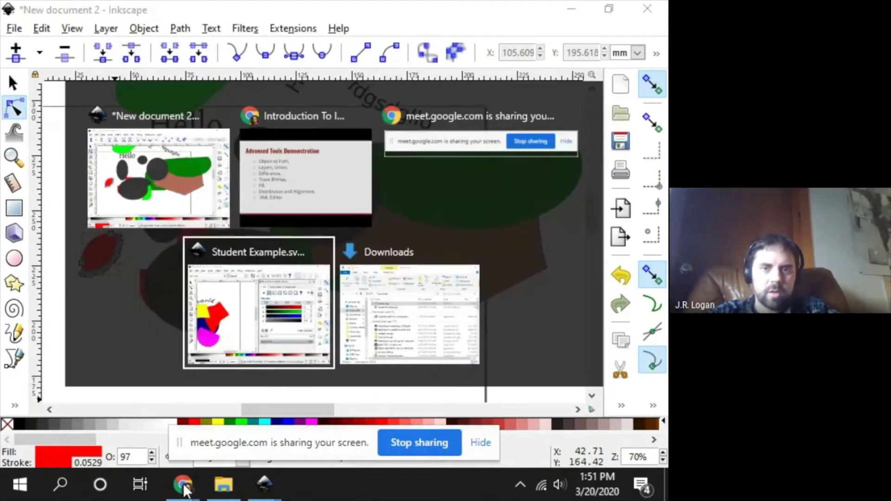
{"action": "key", "text": "alt+Tab"}
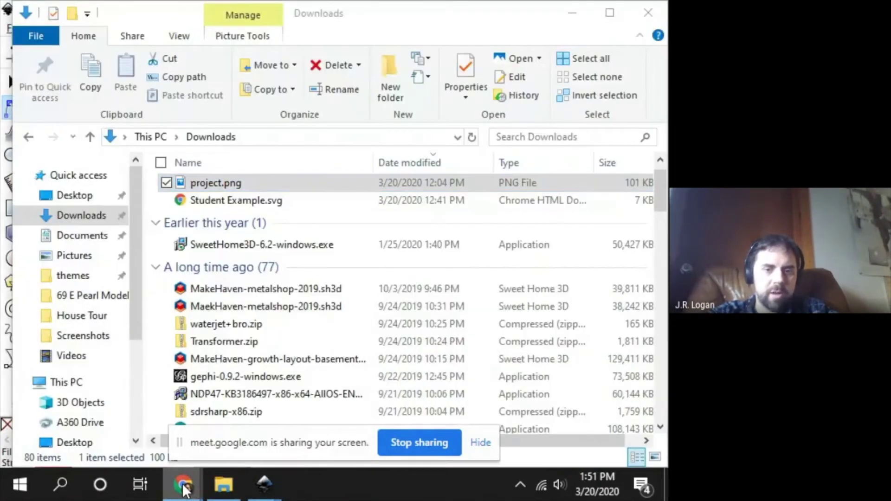
Step: Switch to Google Chrome in a new window and load the MakeHaven website at makehaven.org
{"action": "right_click", "coordinate": [186, 489]}
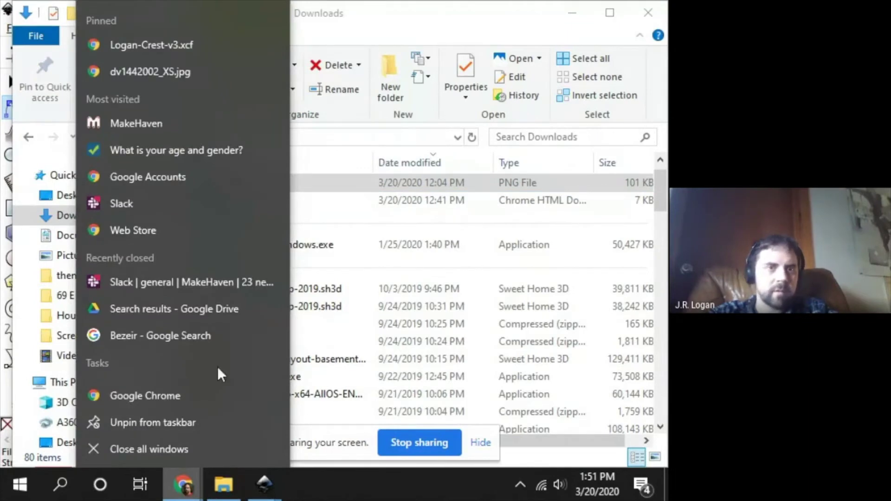
{"action": "left_click", "coordinate": [168, 400]}
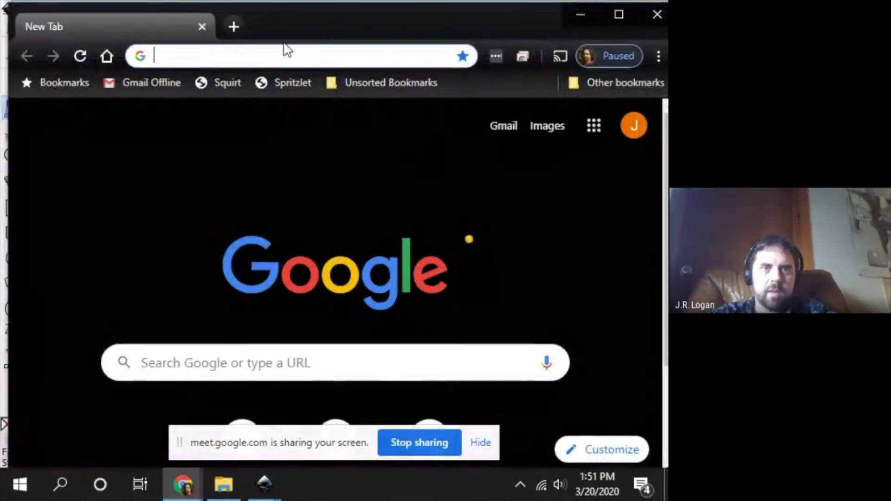
{"action": "type", "text": "make"}
{"action": "key", "text": "Return"}
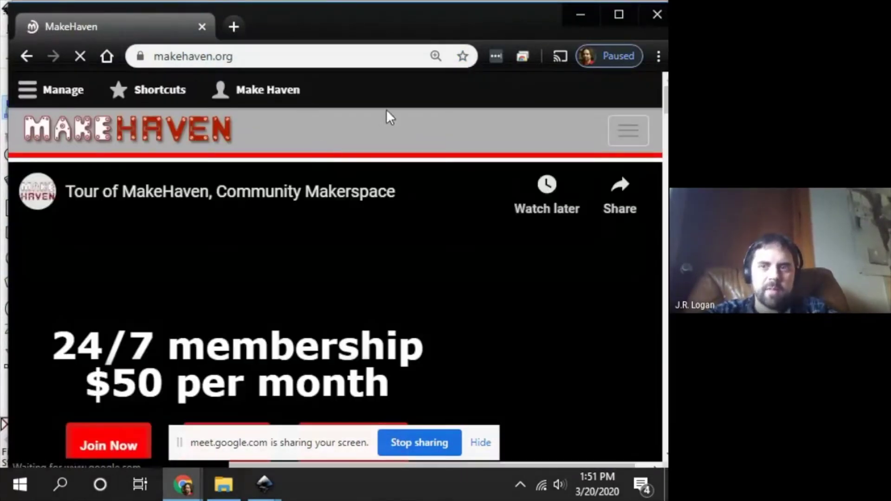
Step: Open the MakeHaven upcoming events page and copy the Intro to Inkscape banner image
{"action": "left_click", "coordinate": [625, 138]}
{"action": "left_click", "coordinate": [322, 220]}
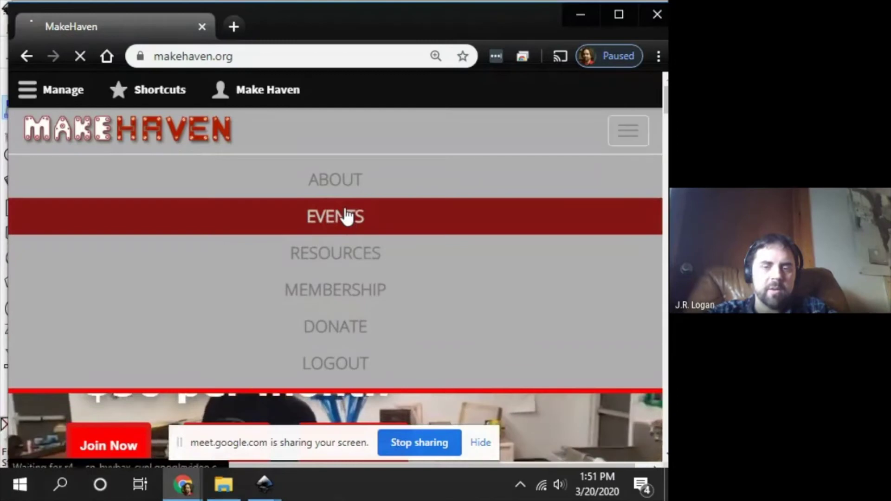
{"action": "scroll", "coordinate": [247, 253], "scroll_direction": "down", "scroll_amount": 8}
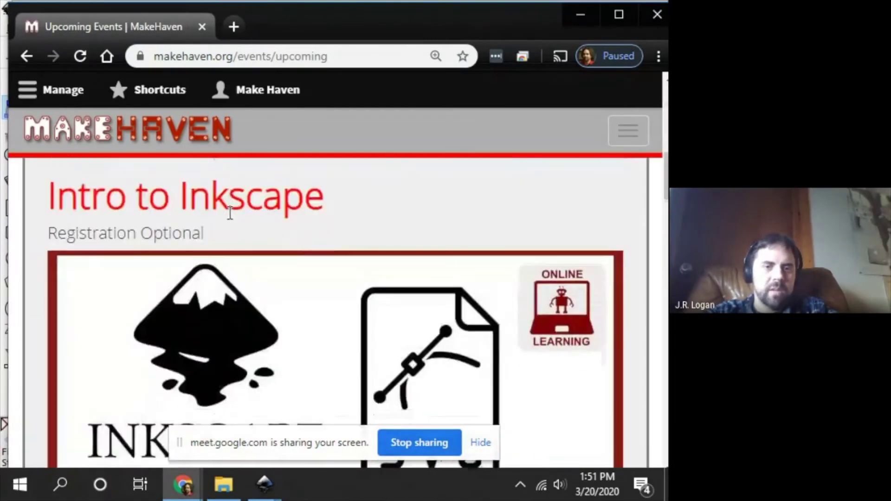
{"action": "right_click", "coordinate": [246, 251]}
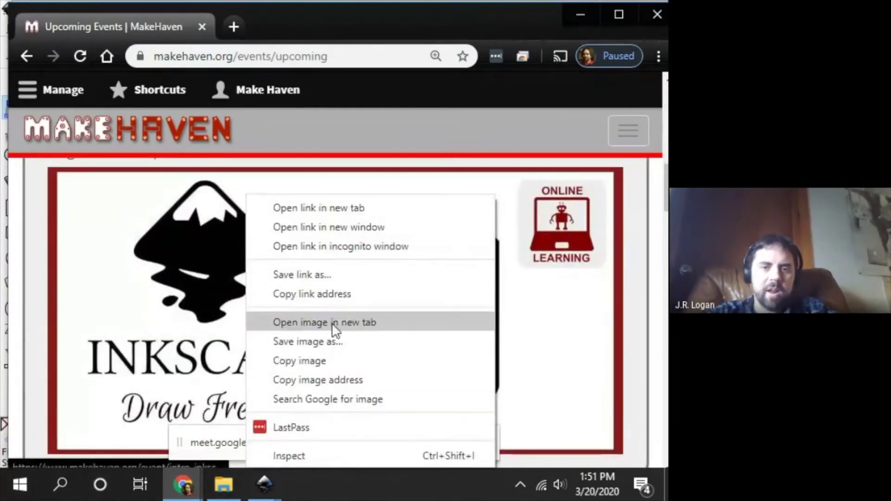
{"action": "left_click", "coordinate": [330, 363]}
Step: Switch back to New document 2 in Inkscape, paste the copied banner image and move it below the colored shapes
{"action": "key", "text": "alt+Tab"}
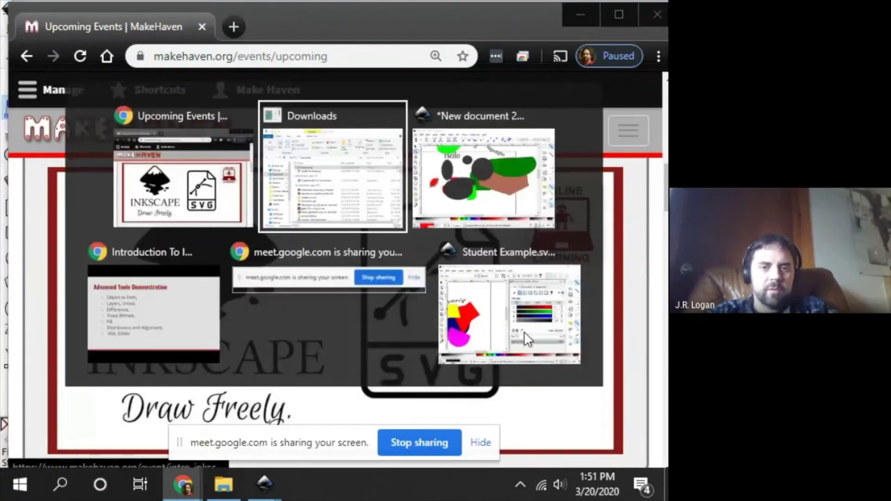
{"action": "mouse_move", "coordinate": [268, 497]}
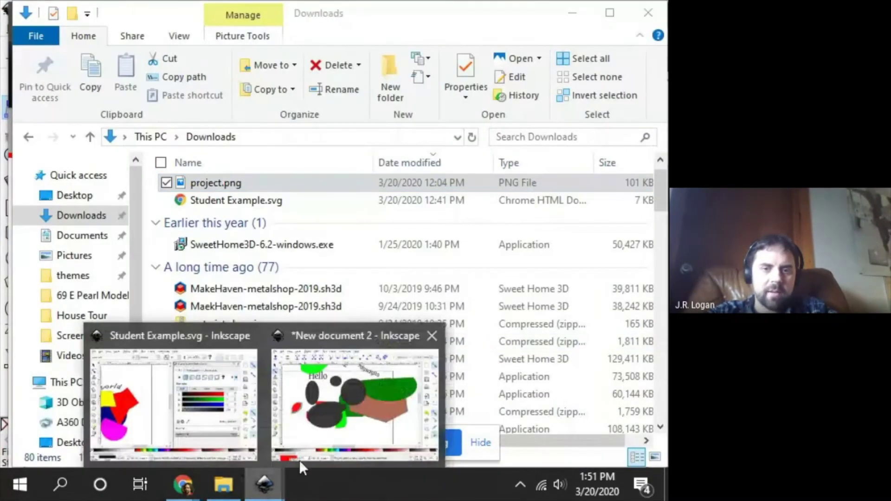
{"action": "left_click", "coordinate": [355, 403]}
{"action": "key", "text": "ctrl+v"}
{"action": "scroll", "coordinate": [279, 232], "scroll_direction": "down", "scroll_amount": 3}
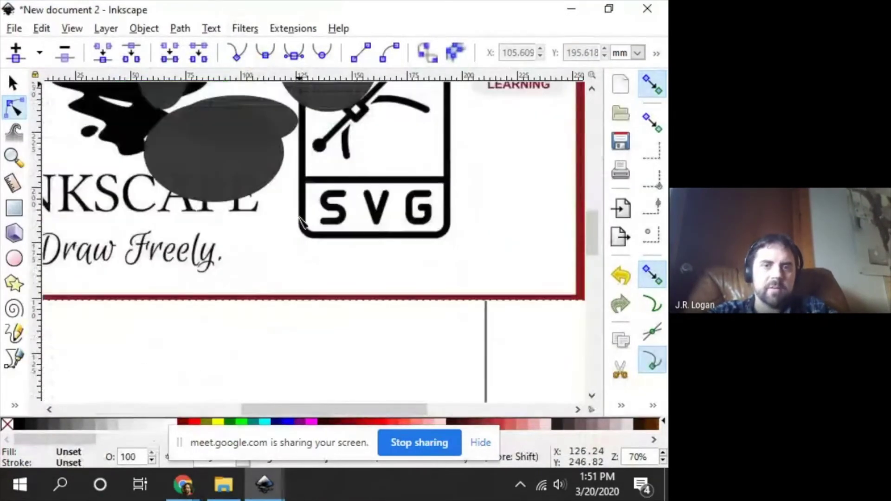
{"action": "scroll", "coordinate": [278, 232], "scroll_direction": "down", "scroll_amount": 4}
{"action": "scroll", "coordinate": [300, 222], "scroll_direction": "up", "scroll_amount": 1}
{"action": "scroll", "coordinate": [301, 222], "scroll_direction": "up", "scroll_amount": 1}
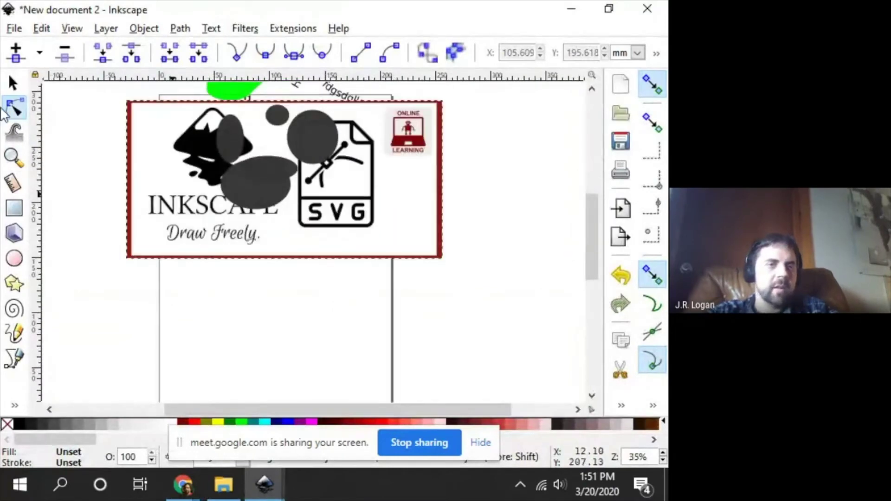
{"action": "left_click", "coordinate": [13, 82]}
{"action": "left_click_drag", "start_coordinate": [323, 242], "coordinate": [290, 359]}
Step: Examine the edges of the SVG icon in the pasted banner up close to judge its bitmap quality
{"action": "scroll", "coordinate": [337, 264], "scroll_direction": "up", "scroll_amount": 9}
{"action": "scroll", "coordinate": [337, 264], "scroll_direction": "down", "scroll_amount": 5}
{"action": "scroll", "coordinate": [205, 271], "scroll_direction": "up", "scroll_amount": 2}
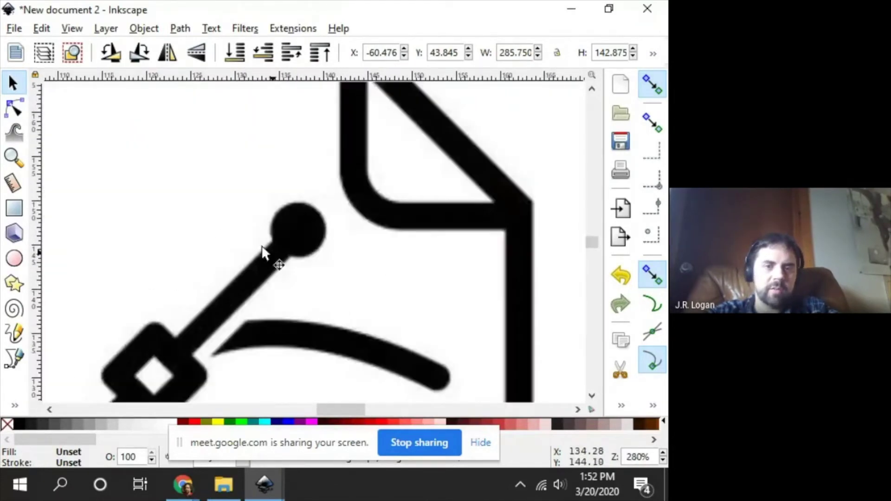
{"action": "scroll", "coordinate": [298, 236], "scroll_direction": "down", "scroll_amount": 6}
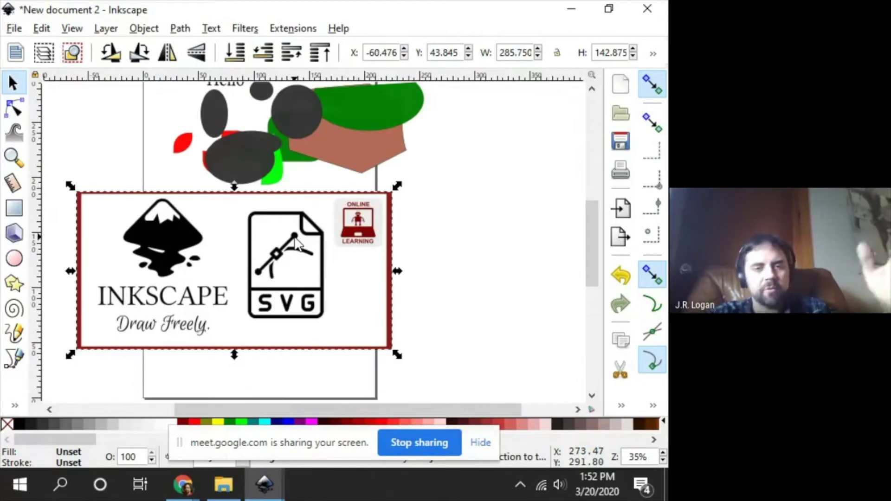
{"action": "scroll", "coordinate": [352, 240], "scroll_direction": "down", "scroll_amount": 1}
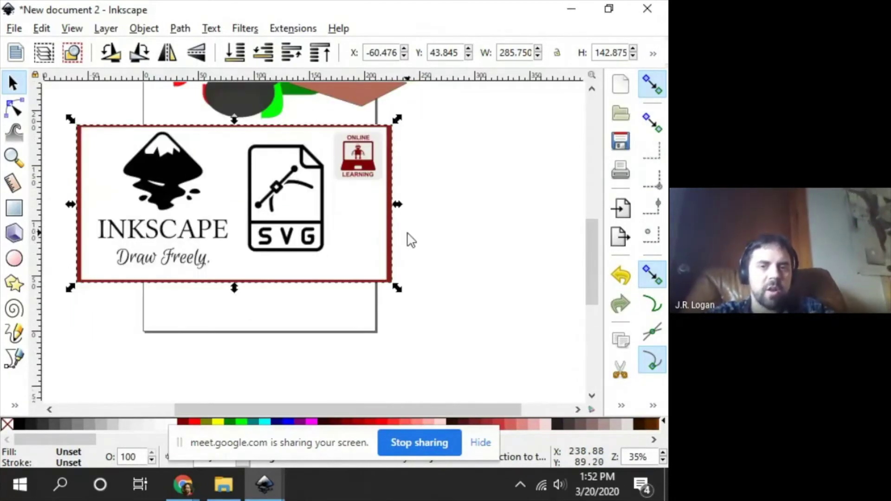
{"action": "scroll", "coordinate": [364, 186], "scroll_direction": "up", "scroll_amount": 2}
{"action": "scroll", "coordinate": [278, 186], "scroll_direction": "down", "scroll_amount": 2}
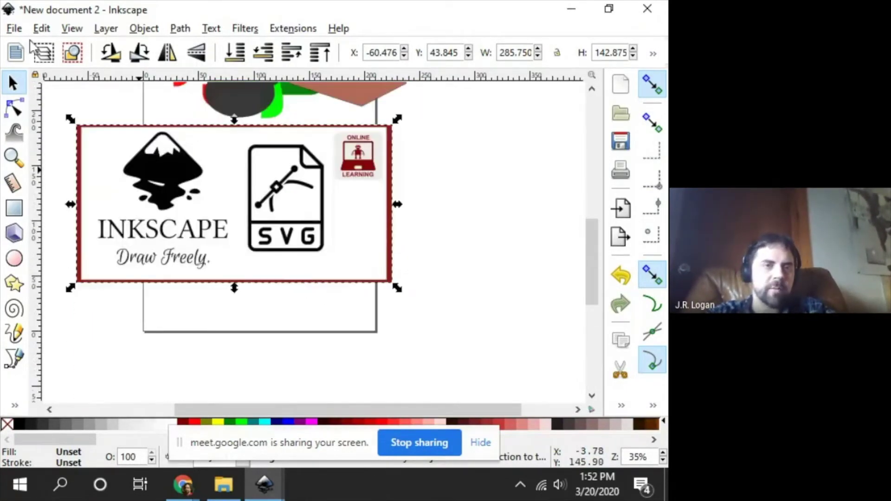
Step: View the drawing in Outline display mode to check how the image is represented, and restore the Normal display mode
{"action": "left_click", "coordinate": [42, 28]}
{"action": "mouse_move", "coordinate": [71, 27]}
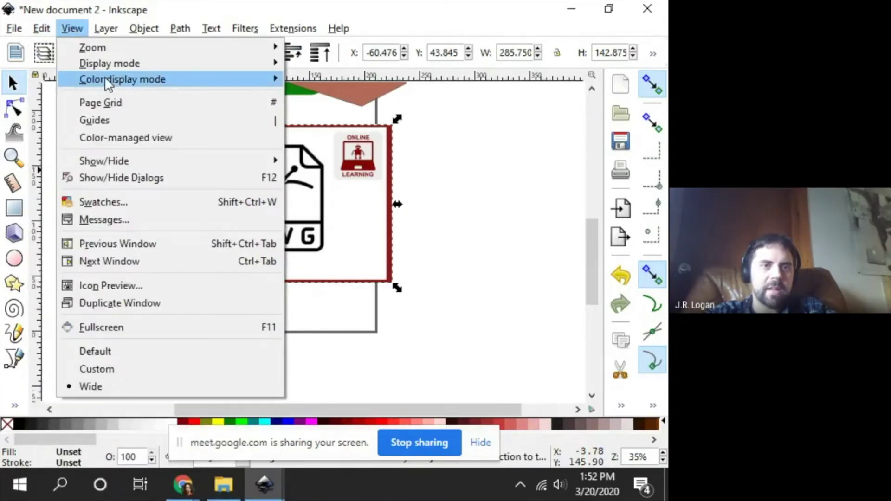
{"action": "mouse_move", "coordinate": [267, 62]}
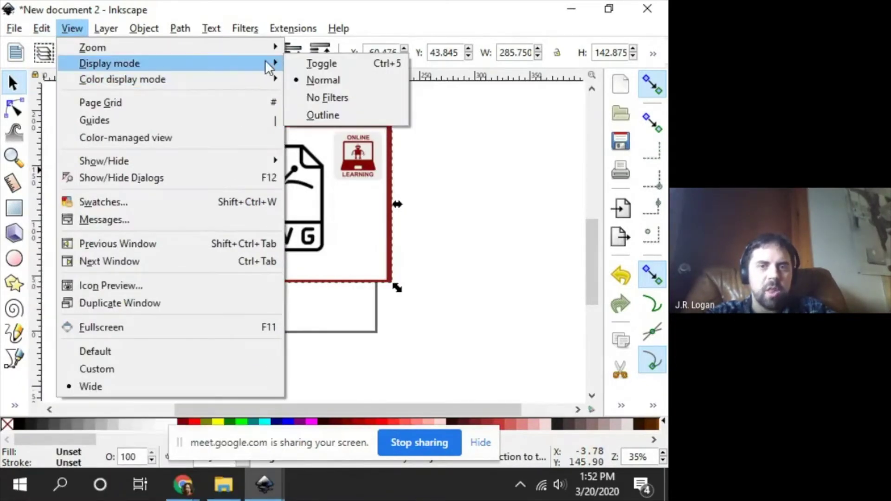
{"action": "left_click", "coordinate": [339, 115]}
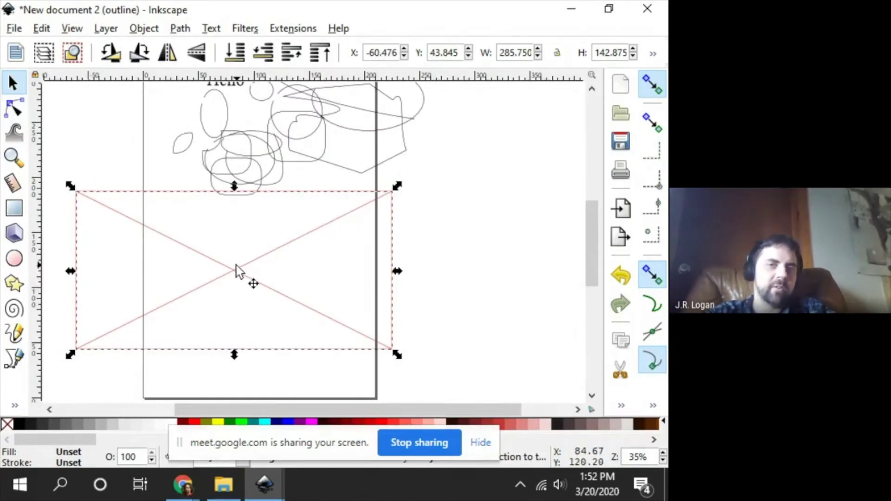
{"action": "left_click", "coordinate": [70, 28]}
{"action": "mouse_move", "coordinate": [50, 28]}
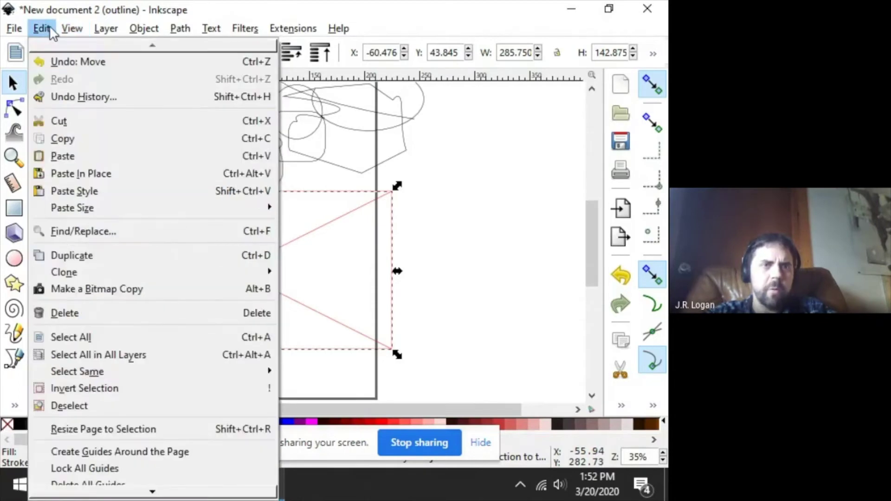
{"action": "mouse_move", "coordinate": [97, 76]}
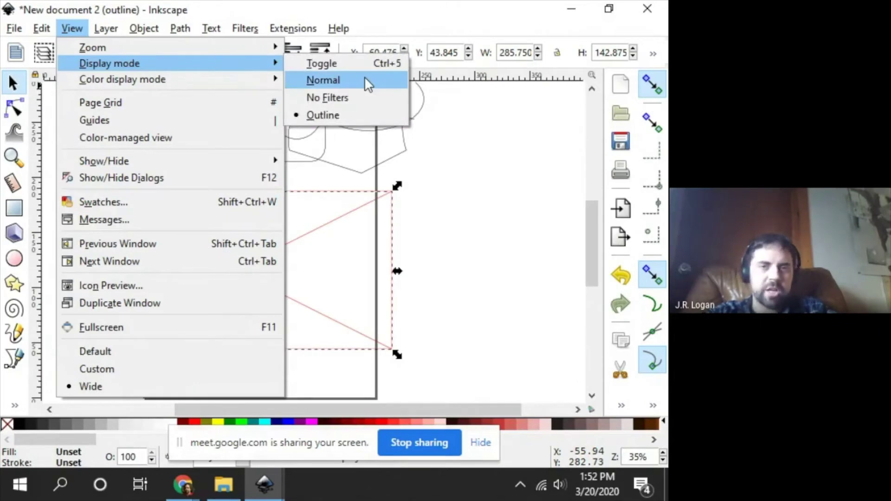
{"action": "left_click", "coordinate": [364, 80]}
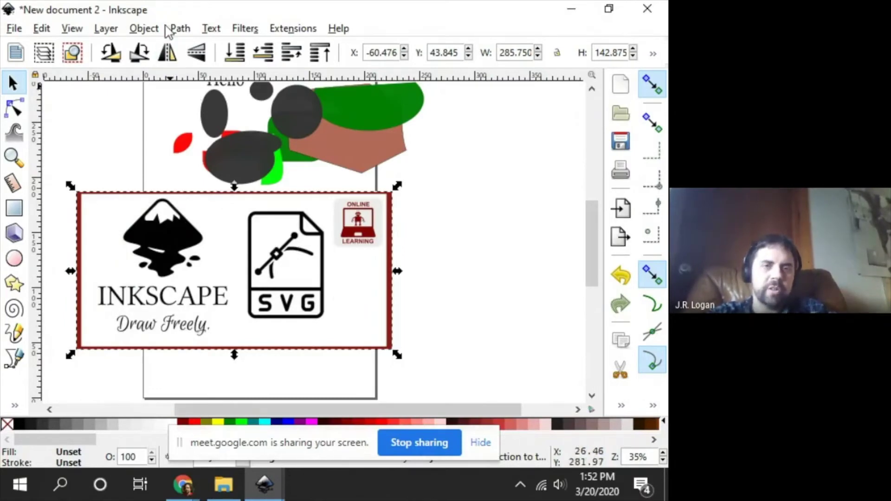
Step: Open Trace Bitmap for the selected banner image and enable Live Preview
{"action": "left_click", "coordinate": [179, 28]}
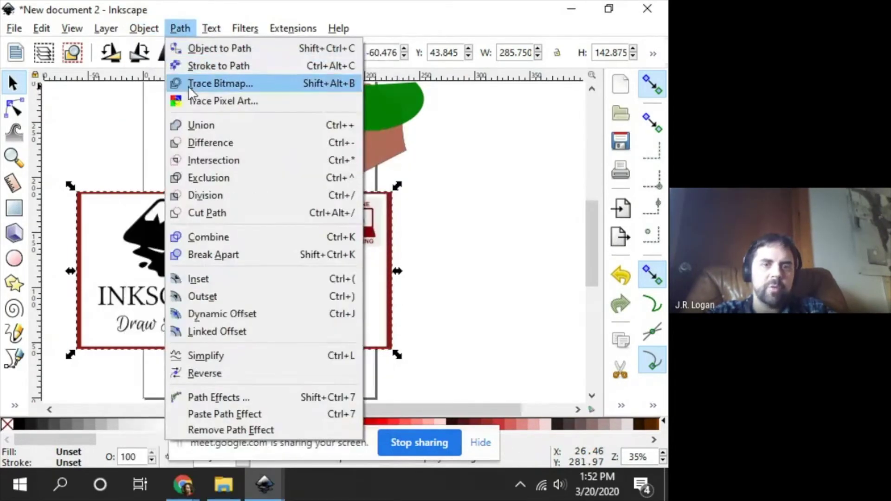
{"action": "left_click", "coordinate": [188, 86]}
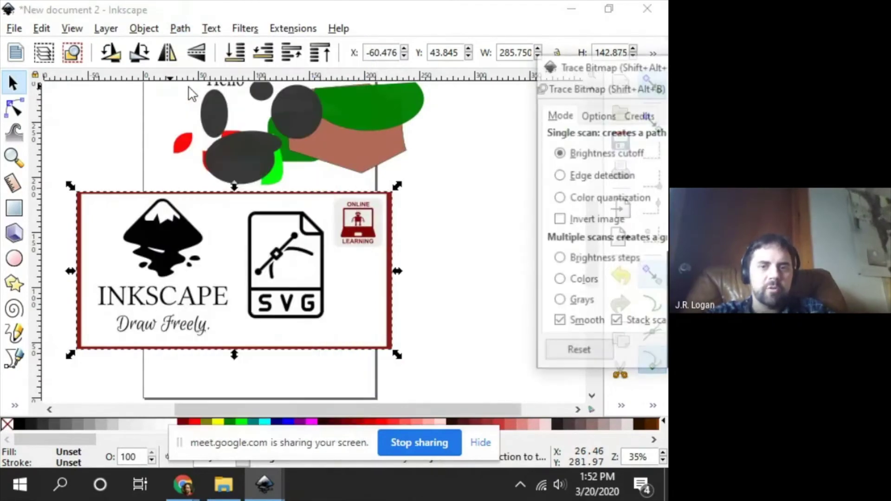
{"action": "mouse_move", "coordinate": [629, 69]}
{"action": "left_mouse_down"}
{"action": "mouse_move", "coordinate": [352, 78]}
{"action": "mouse_move", "coordinate": [268, 67]}
{"action": "left_mouse_up"}
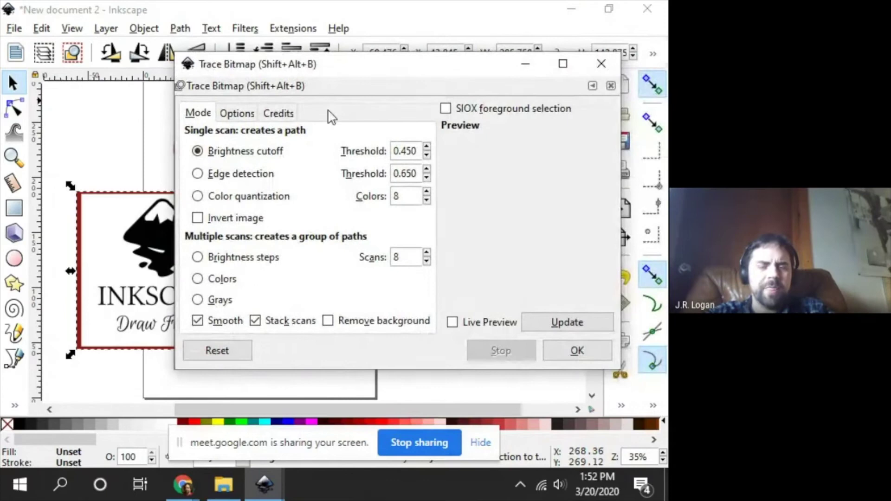
{"action": "left_click", "coordinate": [453, 323]}
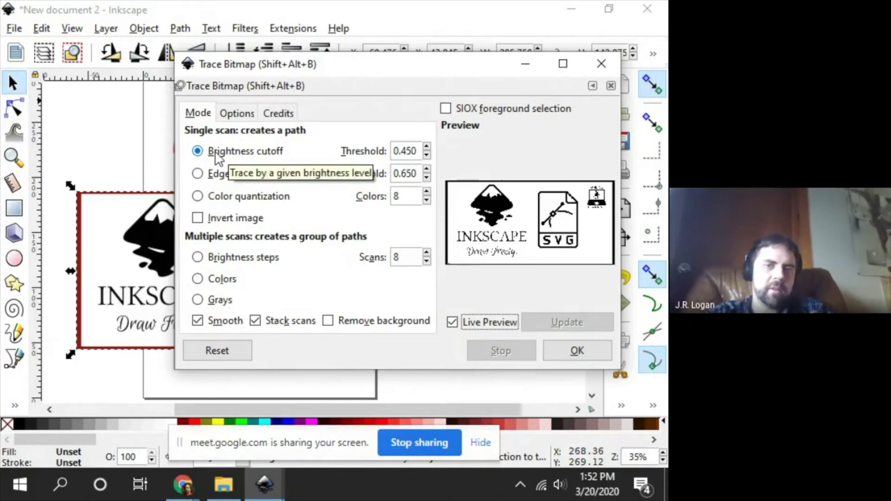
Step: Try a brightness cutoff threshold of 0.000 for the trace and raise it to 0.360
{"action": "double_click", "coordinate": [427, 156]}
{"action": "right_click", "coordinate": [426, 156]}
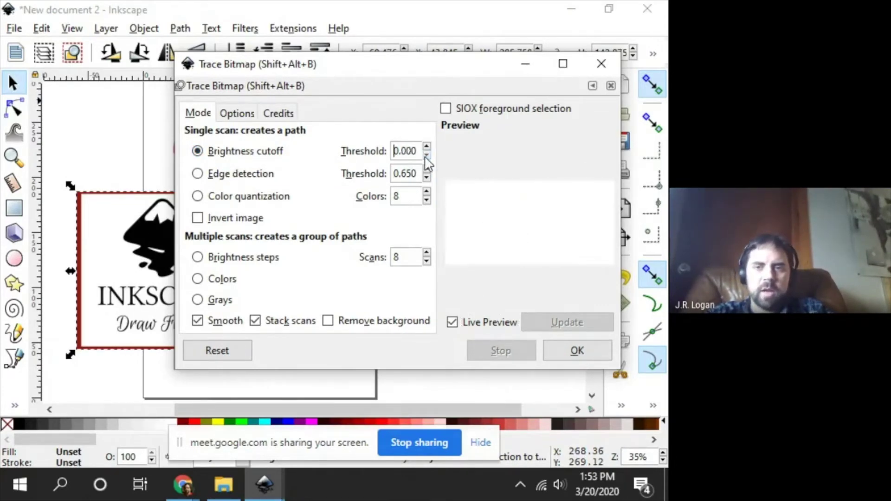
{"action": "left_click", "coordinate": [426, 148]}
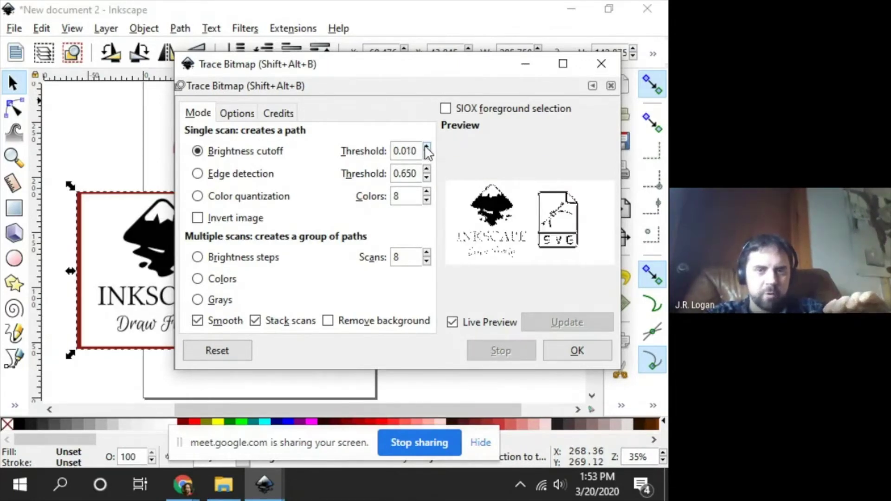
{"action": "left_click", "coordinate": [427, 148]}
{"action": "left_click", "coordinate": [427, 147]}
{"action": "left_click", "coordinate": [427, 148]}
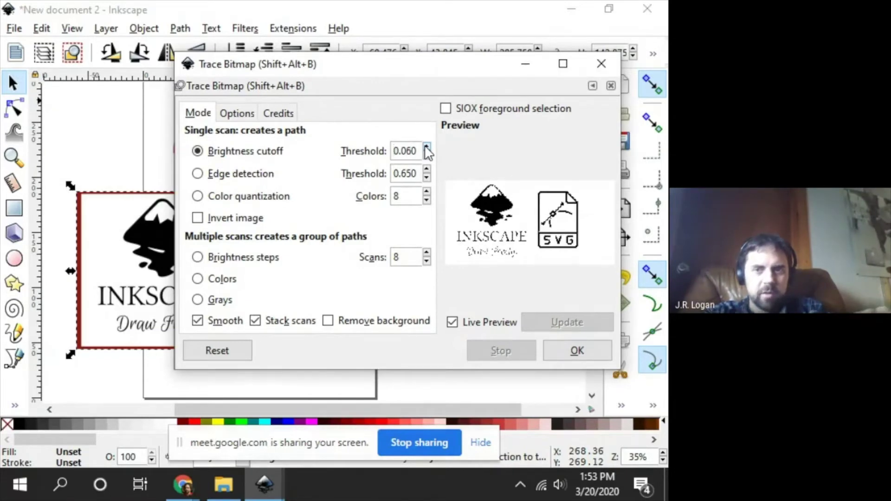
{"action": "left_click", "coordinate": [427, 148]}
{"action": "left_click", "coordinate": [427, 148]}
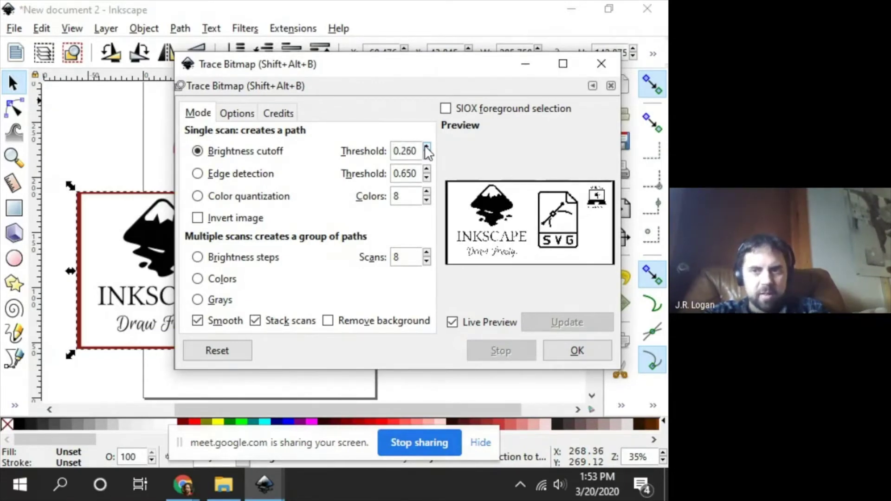
{"action": "left_click", "coordinate": [427, 147]}
{"action": "left_click", "coordinate": [426, 148]}
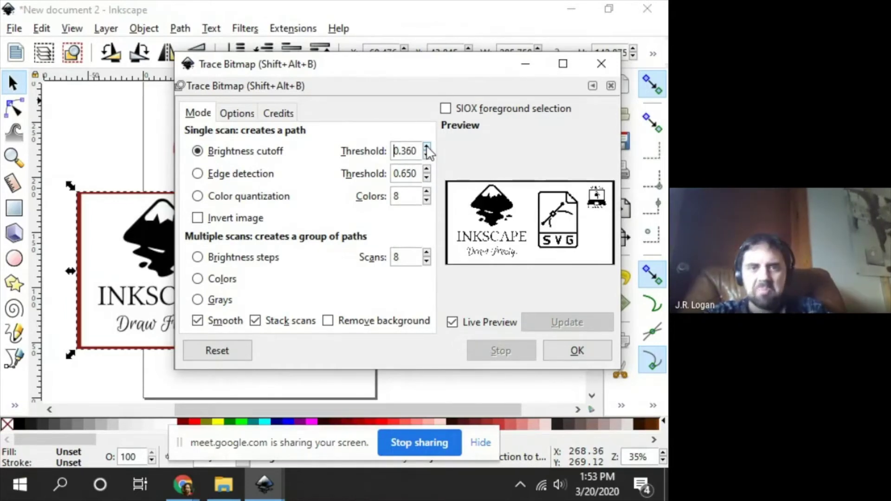
Step: Run the bitmap trace, clear the dialog away and shift the traced copy sideways off the original to about X 102.9 mm
{"action": "left_click", "coordinate": [586, 352]}
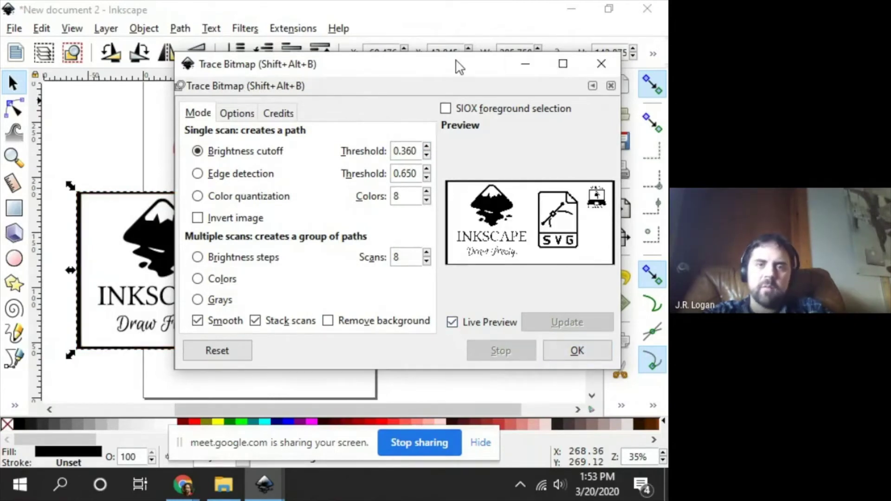
{"action": "mouse_move", "coordinate": [460, 68]}
{"action": "left_mouse_down"}
{"action": "mouse_move", "coordinate": [483, 300]}
{"action": "mouse_move", "coordinate": [342, 268]}
{"action": "mouse_move", "coordinate": [495, 268]}
{"action": "mouse_move", "coordinate": [300, 253]}
{"action": "mouse_move", "coordinate": [387, 204]}
{"action": "mouse_move", "coordinate": [479, 208]}
{"action": "mouse_move", "coordinate": [496, 238]}
{"action": "left_mouse_up"}
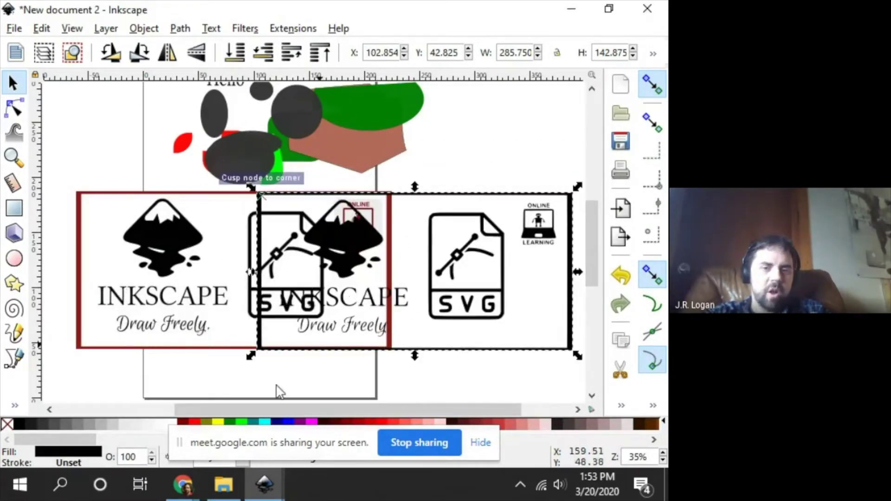
Step: Move the traced copy to about X 115.5, Y 3.6 mm, clear of the bitmap, and show the drawing in Outline display mode
{"action": "left_click_drag", "start_coordinate": [224, 410], "coordinate": [254, 409]}
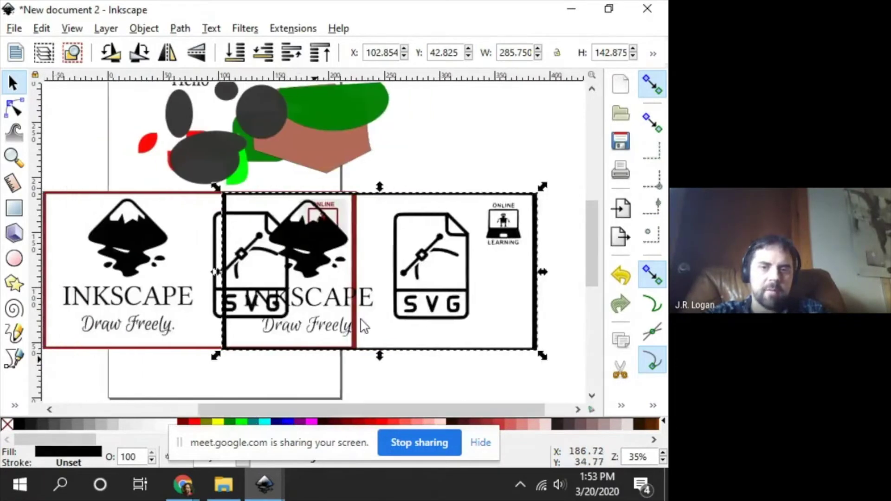
{"action": "mouse_move", "coordinate": [428, 262]}
{"action": "left_mouse_down"}
{"action": "mouse_move", "coordinate": [500, 324]}
{"action": "mouse_move", "coordinate": [363, 377]}
{"action": "mouse_move", "coordinate": [409, 361]}
{"action": "mouse_move", "coordinate": [442, 306]}
{"action": "left_mouse_up"}
{"action": "left_click", "coordinate": [40, 28]}
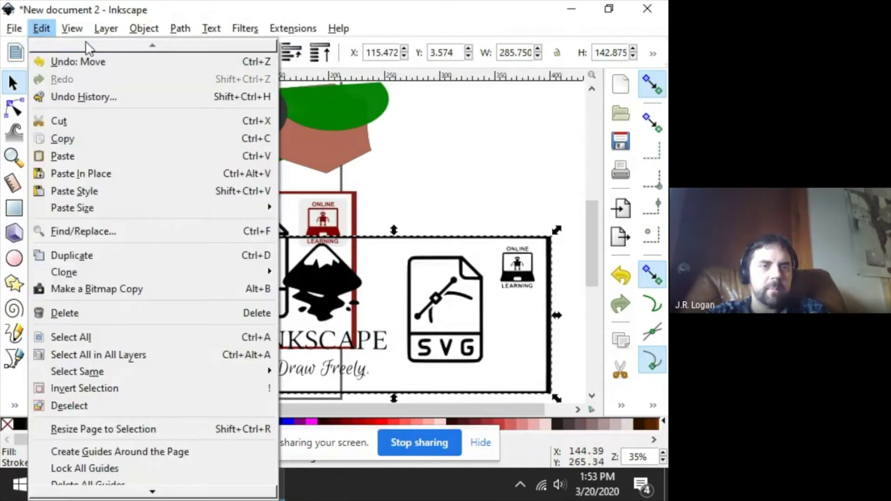
{"action": "mouse_move", "coordinate": [72, 28]}
{"action": "mouse_move", "coordinate": [94, 63]}
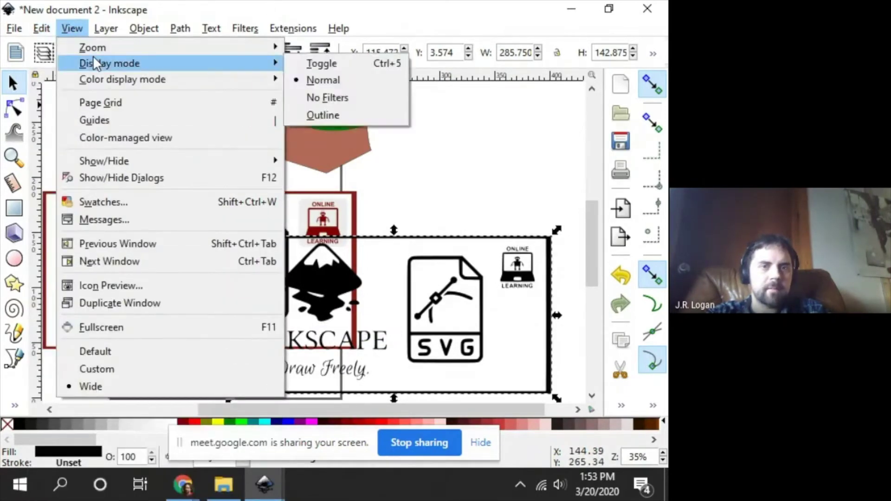
{"action": "left_click", "coordinate": [322, 116]}
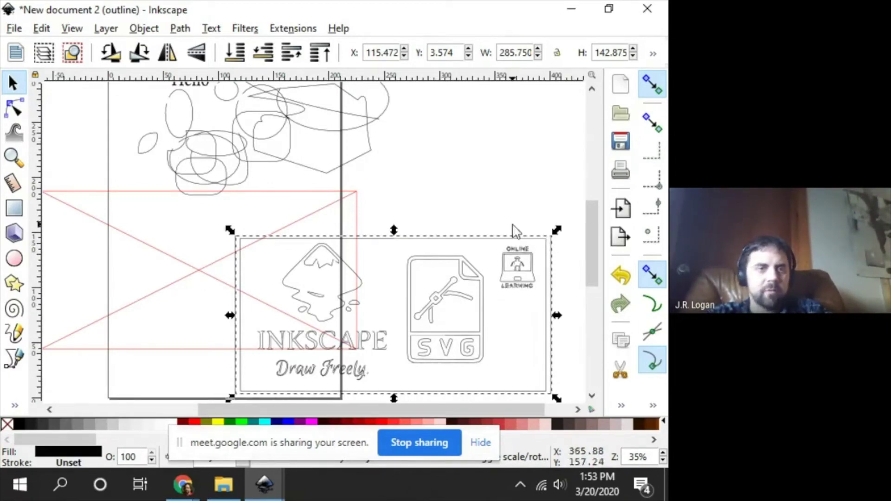
Step: Delete all nodes of the traced path except those forming the small Online Learning laptop logo
{"action": "left_click", "coordinate": [15, 107]}
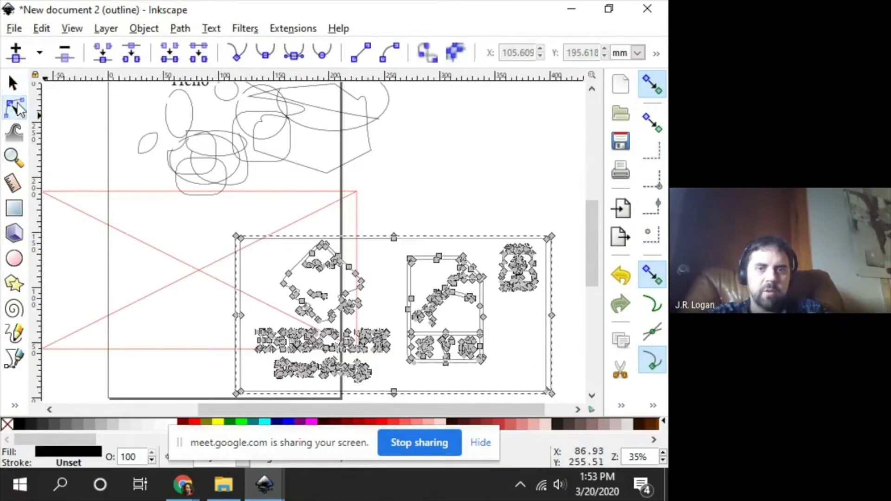
{"action": "left_click_drag", "start_coordinate": [214, 200], "coordinate": [496, 402]}
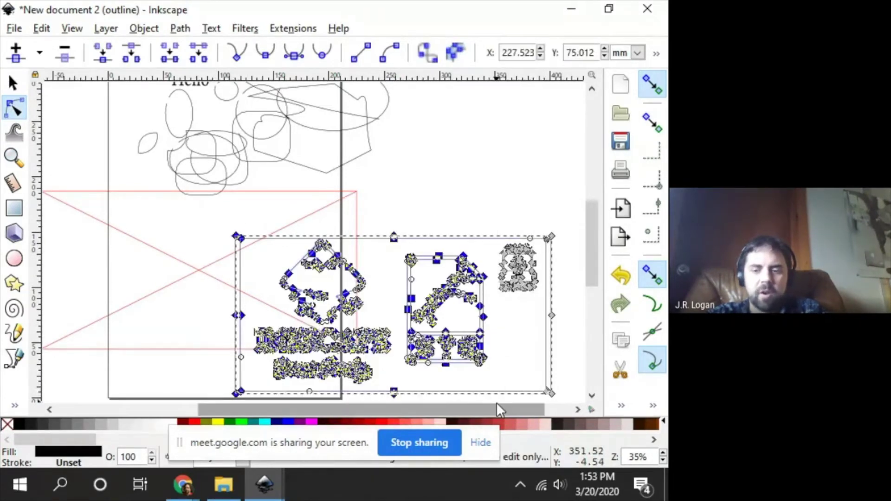
{"action": "key", "text": "Delete"}
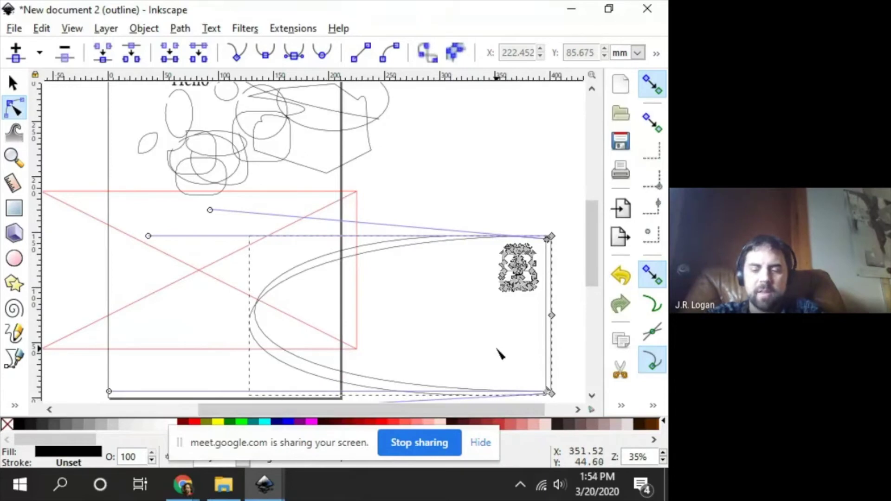
{"action": "left_click_drag", "start_coordinate": [575, 210], "coordinate": [542, 410]}
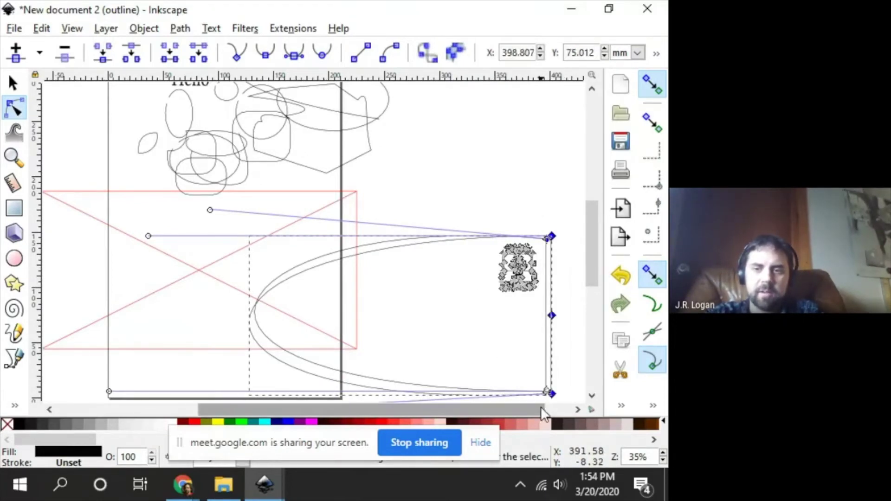
{"action": "key", "text": "Delete"}
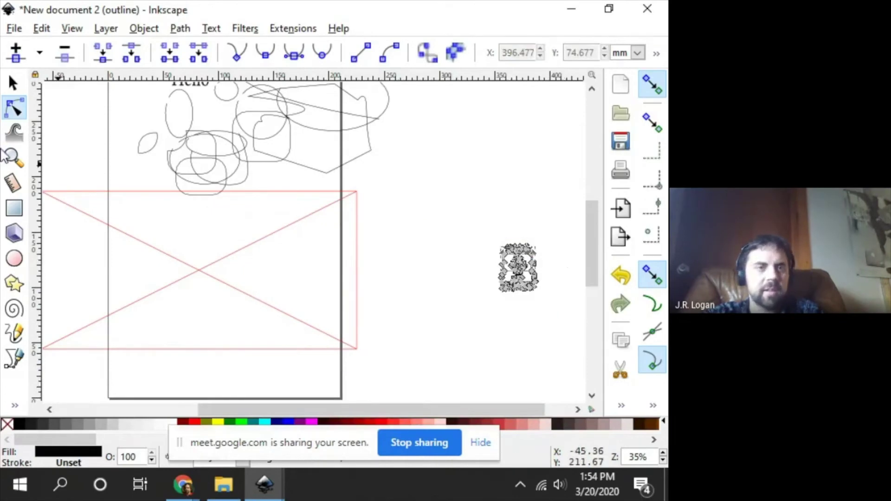
Step: Enlarge the remaining laptop logo to about 93.0 by 110.6 mm and restore the Normal display mode
{"action": "left_click", "coordinate": [13, 83]}
{"action": "left_click_drag", "start_coordinate": [490, 298], "coordinate": [348, 379]}
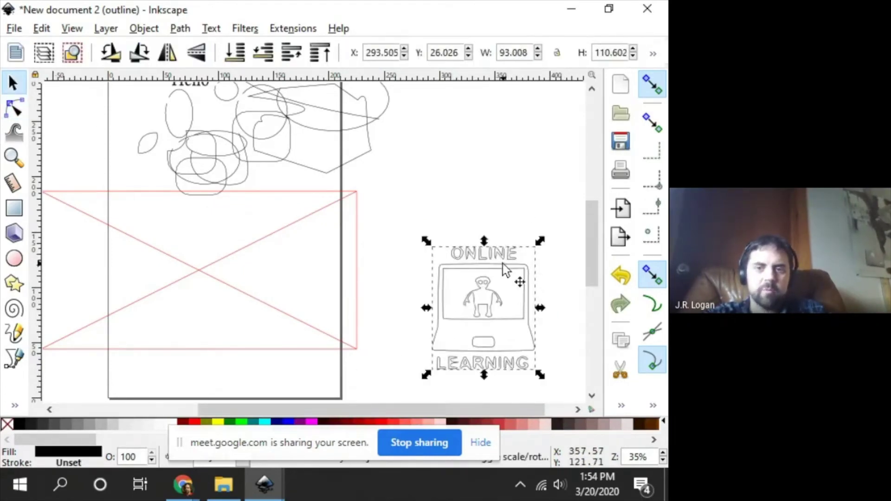
{"action": "left_click", "coordinate": [22, 29]}
{"action": "mouse_move", "coordinate": [42, 28]}
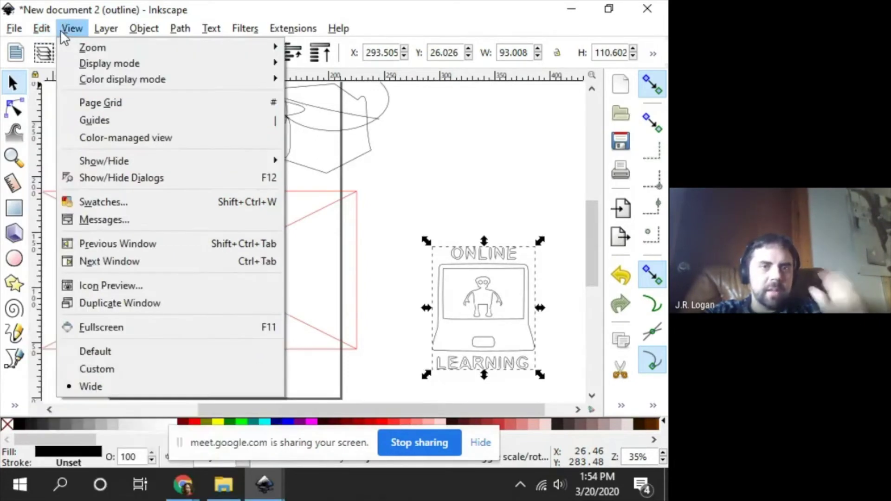
{"action": "mouse_move", "coordinate": [110, 63]}
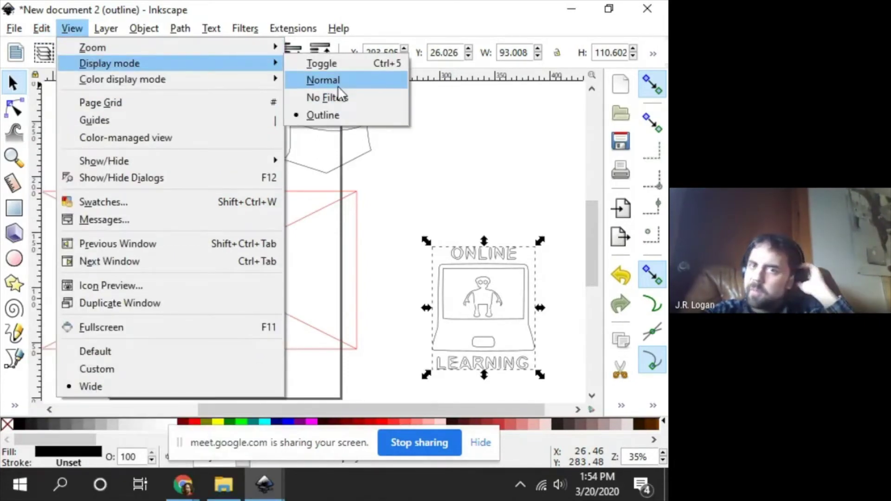
{"action": "left_click", "coordinate": [335, 82]}
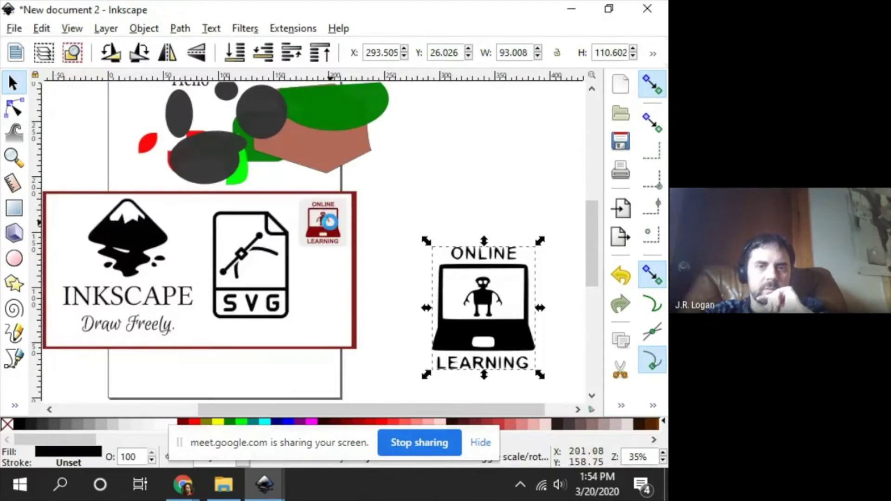
Step: Examine the small laptop logo in the banner bitmap up close and compare its detail with the enlarged vector trace
{"action": "left_click", "coordinate": [332, 226]}
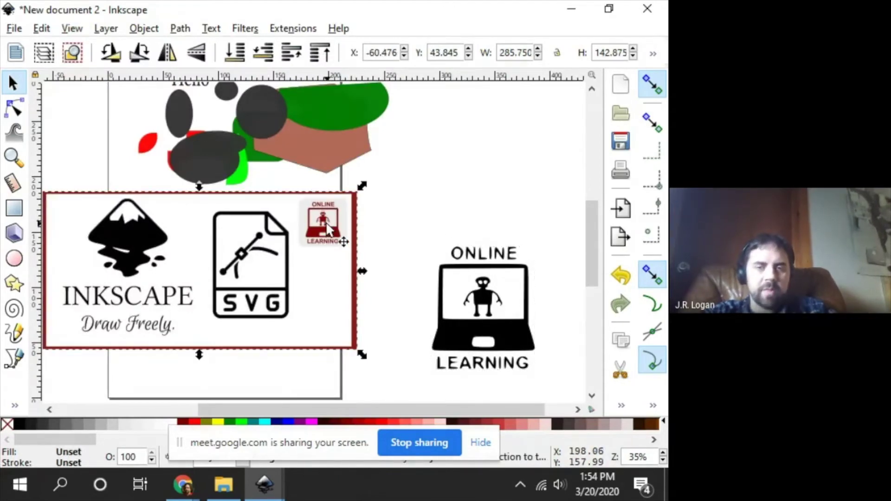
{"action": "scroll", "coordinate": [325, 222], "scroll_direction": "up", "scroll_amount": 7}
{"action": "scroll", "coordinate": [300, 133], "scroll_direction": "down", "scroll_amount": 2}
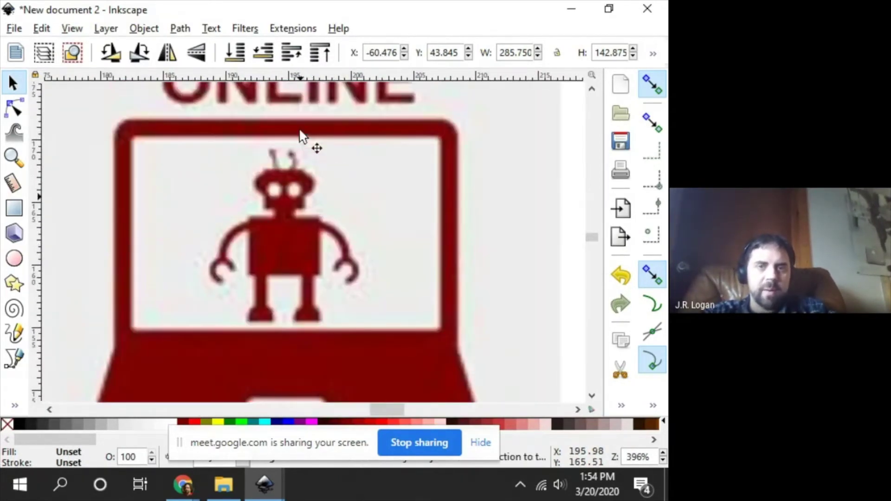
{"action": "scroll", "coordinate": [268, 180], "scroll_direction": "down", "scroll_amount": 3}
{"action": "scroll", "coordinate": [269, 184], "scroll_direction": "down", "scroll_amount": 4}
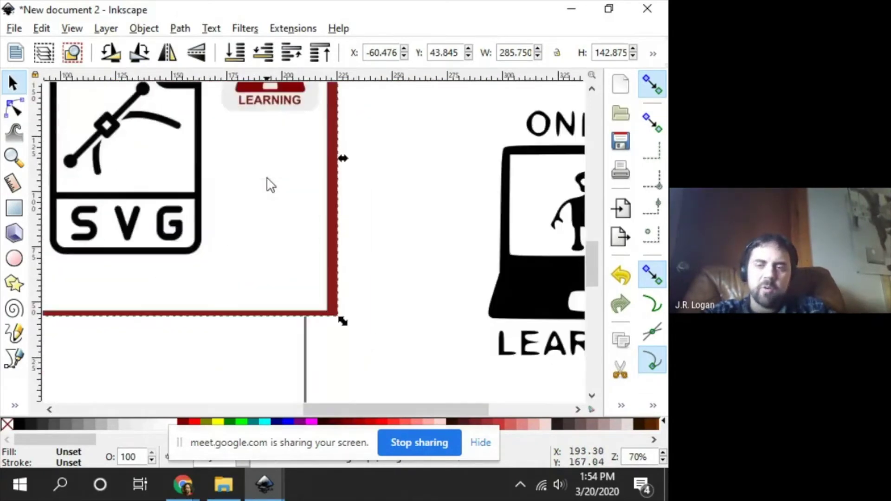
{"action": "left_click", "coordinate": [397, 178]}
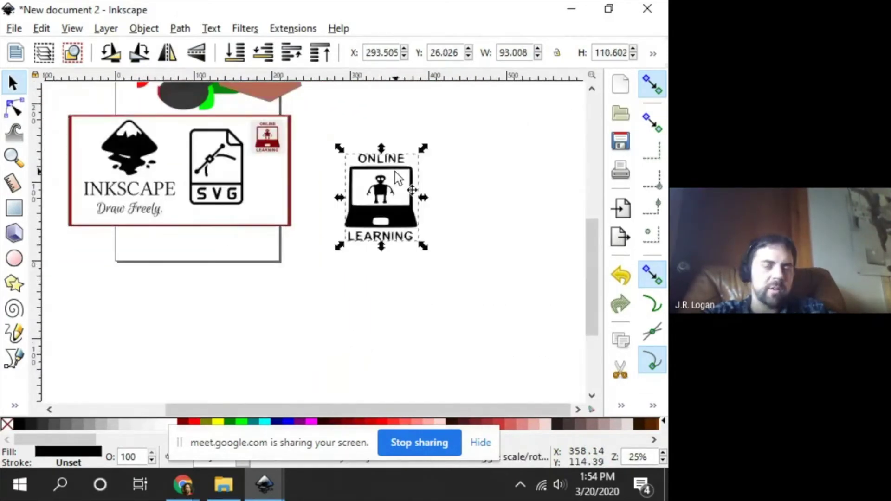
{"action": "scroll", "coordinate": [373, 192], "scroll_direction": "up", "scroll_amount": 2}
{"action": "scroll", "coordinate": [373, 192], "scroll_direction": "up", "scroll_amount": 3}
{"action": "scroll", "coordinate": [374, 193], "scroll_direction": "down", "scroll_amount": 5}
Step: Open Trace Bitmap for the banner image and disable Suppress speckles, Smooth corners, Optimize paths and the multiple-scan Smooth option
{"action": "left_click", "coordinate": [296, 111]}
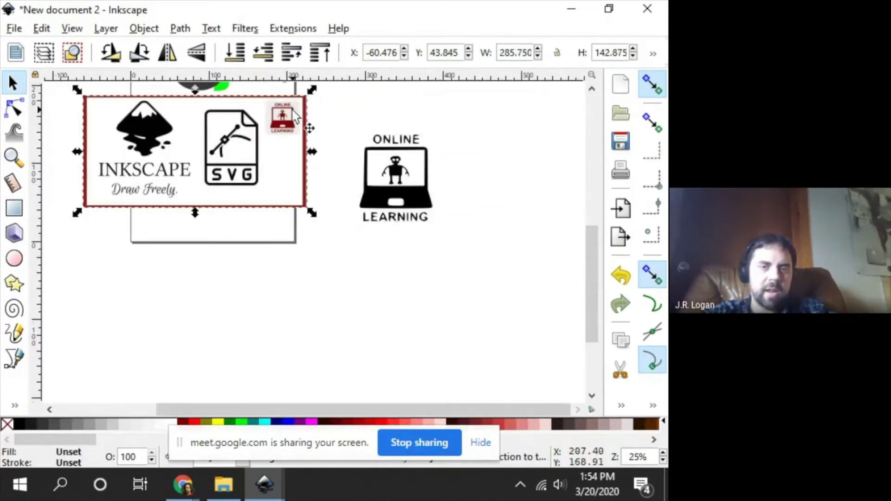
{"action": "left_click", "coordinate": [175, 31]}
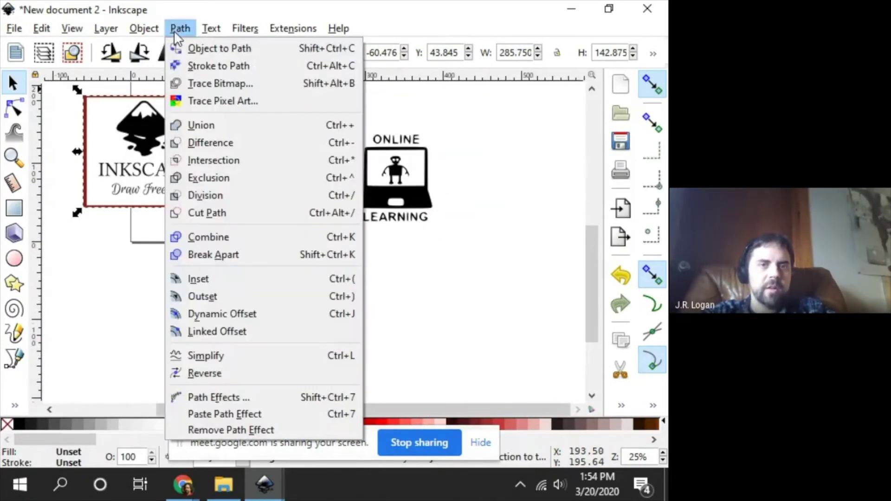
{"action": "left_click", "coordinate": [205, 83]}
{"action": "mouse_move", "coordinate": [493, 140]}
{"action": "left_mouse_down"}
{"action": "mouse_move", "coordinate": [182, 199]}
{"action": "mouse_move", "coordinate": [283, 126]}
{"action": "mouse_move", "coordinate": [346, 103]}
{"action": "left_mouse_up"}
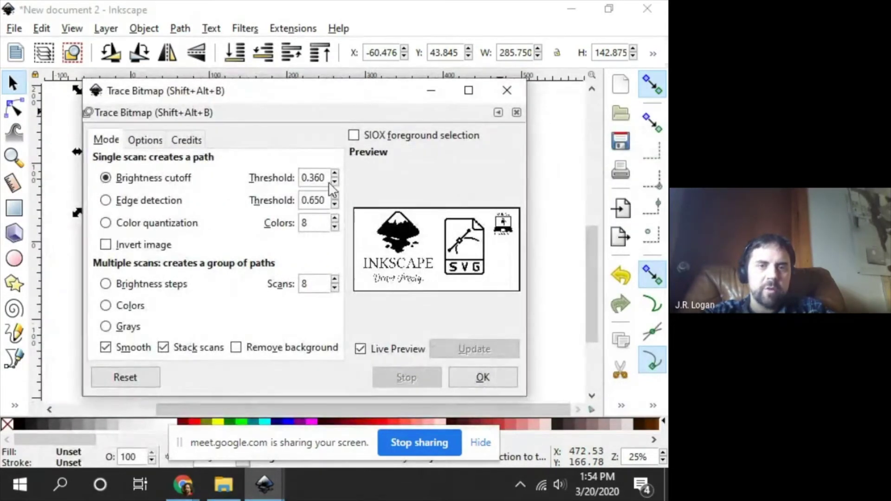
{"action": "left_click", "coordinate": [143, 141]}
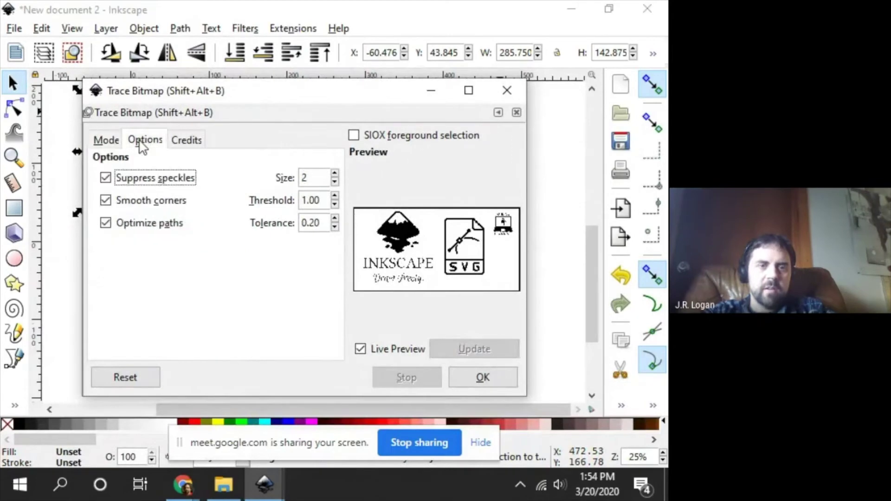
{"action": "left_click", "coordinate": [160, 182]}
{"action": "left_click", "coordinate": [160, 204]}
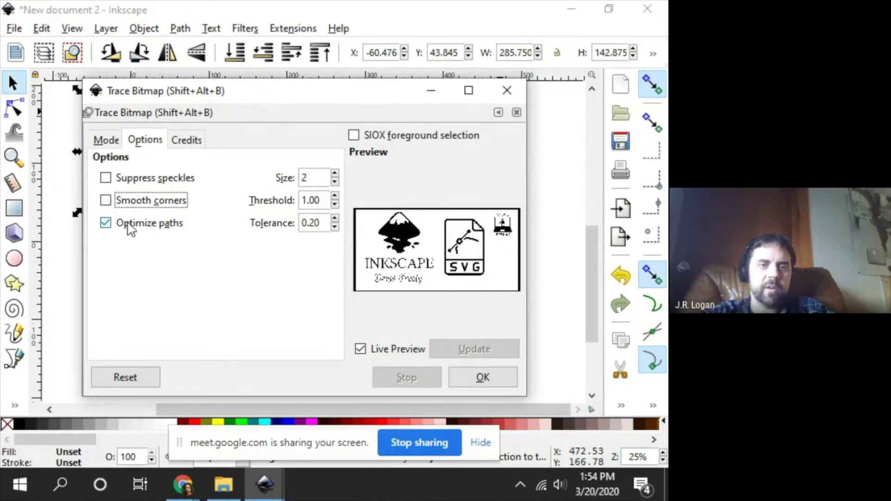
{"action": "left_click", "coordinate": [129, 223]}
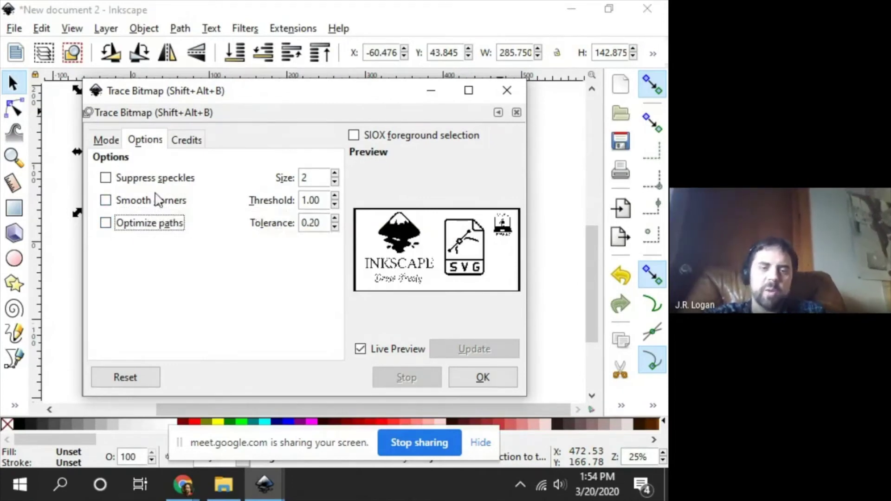
{"action": "left_click", "coordinate": [96, 146]}
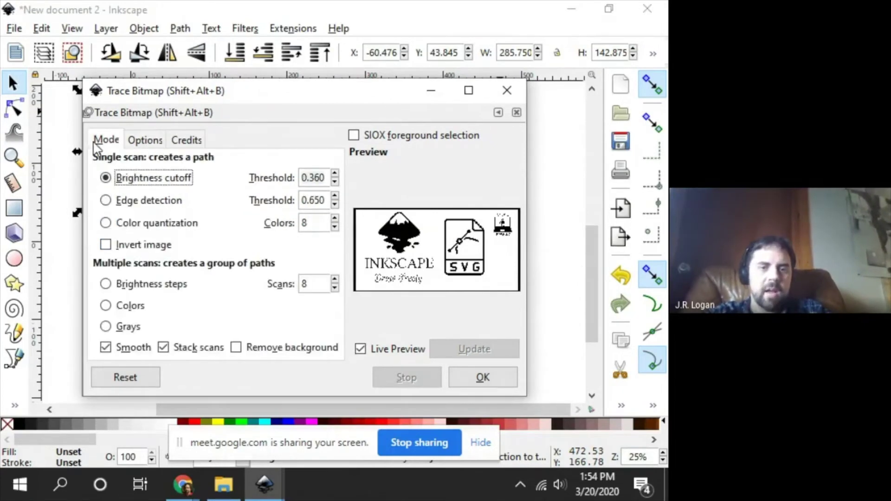
{"action": "left_click", "coordinate": [133, 348]}
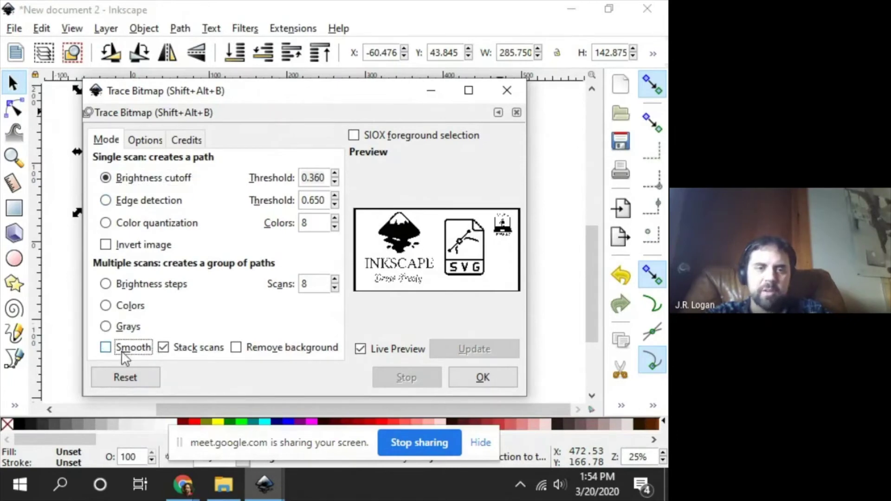
Step: Run the unsmoothed brightness cutoff trace of the banner and close the Trace Bitmap dialog
{"action": "left_click", "coordinate": [483, 378]}
{"action": "mouse_move", "coordinate": [311, 94]}
{"action": "left_mouse_down"}
{"action": "mouse_move", "coordinate": [424, 394]}
{"action": "mouse_move", "coordinate": [390, 217]}
{"action": "mouse_move", "coordinate": [290, 141]}
{"action": "mouse_move", "coordinate": [323, 85]}
{"action": "left_mouse_up"}
{"action": "left_click", "coordinate": [449, 361]}
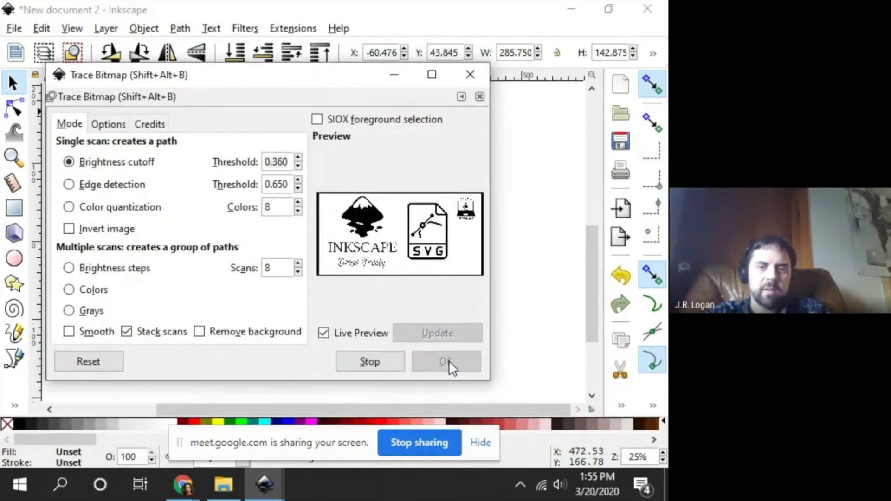
{"action": "left_click", "coordinate": [471, 75]}
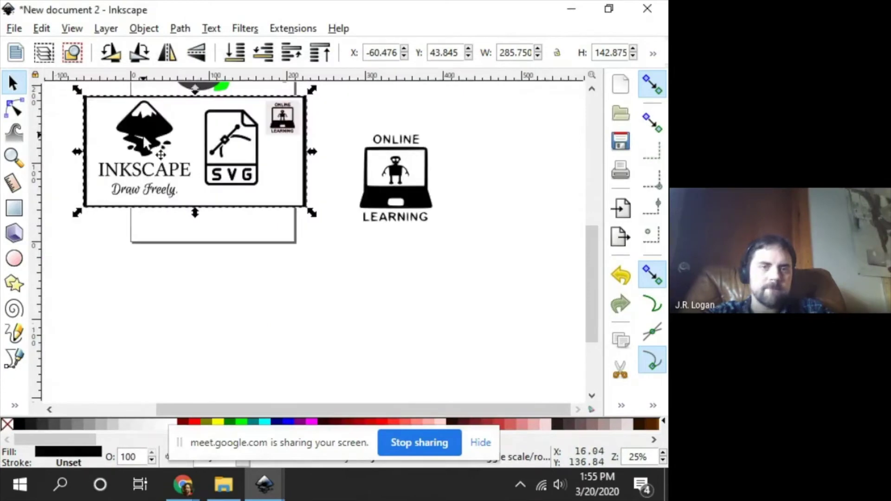
Step: Remove the nodes of the new unsmoothed trace around the laptop logo, keeping only the logo over the bitmap
{"action": "left_click", "coordinate": [14, 107]}
{"action": "mouse_move", "coordinate": [59, 96]}
{"action": "left_mouse_down"}
{"action": "mouse_move", "coordinate": [250, 254]}
{"action": "mouse_move", "coordinate": [266, 251]}
{"action": "left_mouse_up"}
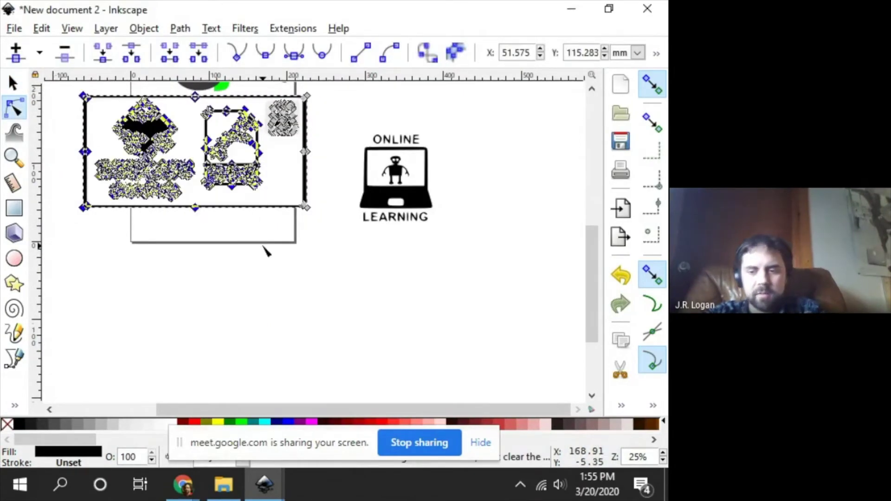
{"action": "key", "text": "Delete"}
{"action": "left_click_drag", "start_coordinate": [322, 92], "coordinate": [302, 252]}
{"action": "key", "text": "Delete"}
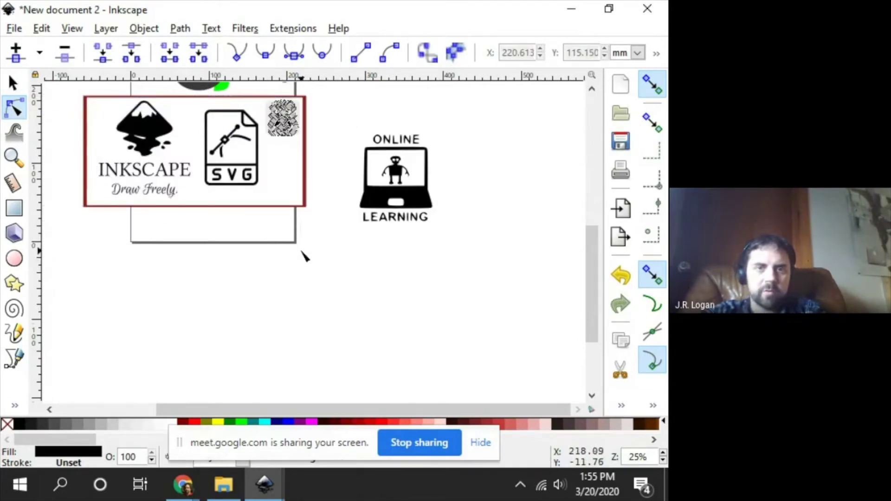
Step: Place the unsmoothed laptop logo beside the first one, enlarge it to about 104.3 by 123.5 mm and compare both traces
{"action": "left_click", "coordinate": [11, 83]}
{"action": "left_click_drag", "start_coordinate": [302, 137], "coordinate": [499, 213]}
{"action": "left_click_drag", "start_coordinate": [472, 185], "coordinate": [414, 114]}
{"action": "left_click_drag", "start_coordinate": [429, 195], "coordinate": [422, 199]}
{"action": "scroll", "coordinate": [441, 194], "scroll_direction": "up", "scroll_amount": 3, "text": "ctrl"}
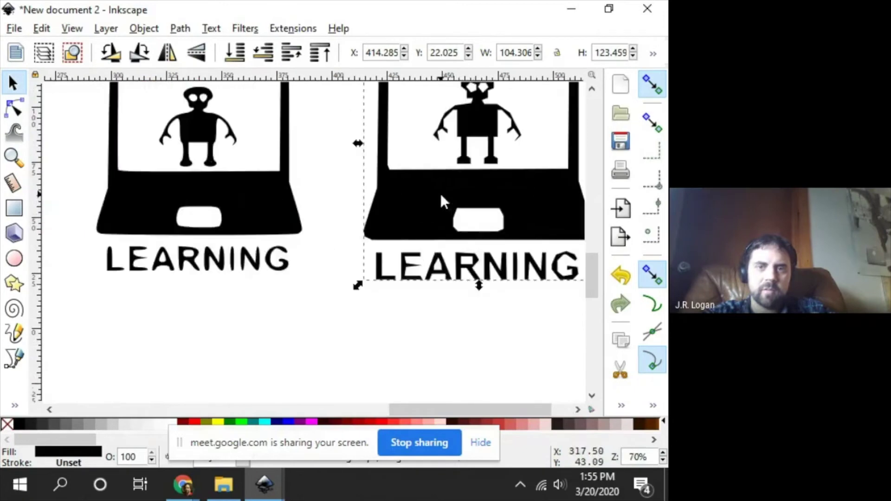
{"action": "scroll", "coordinate": [445, 200], "scroll_direction": "up", "scroll_amount": 5}
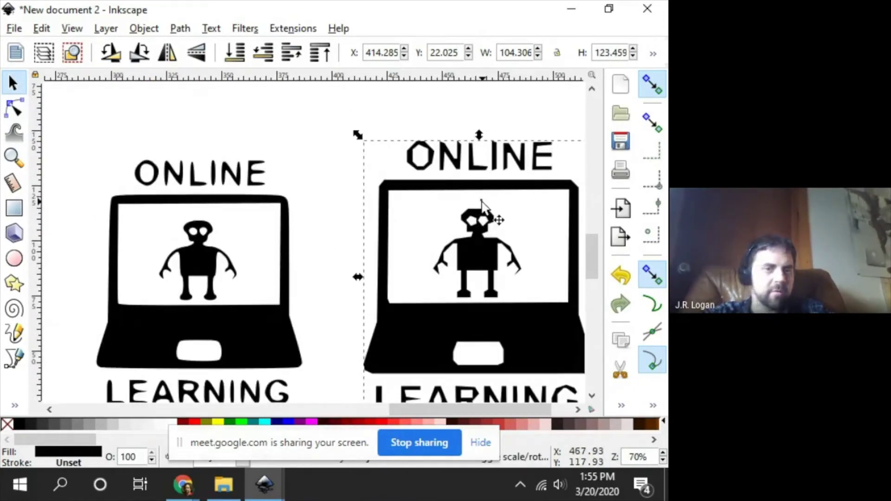
{"action": "scroll", "coordinate": [483, 205], "scroll_direction": "down", "scroll_amount": 3, "text": "ctrl"}
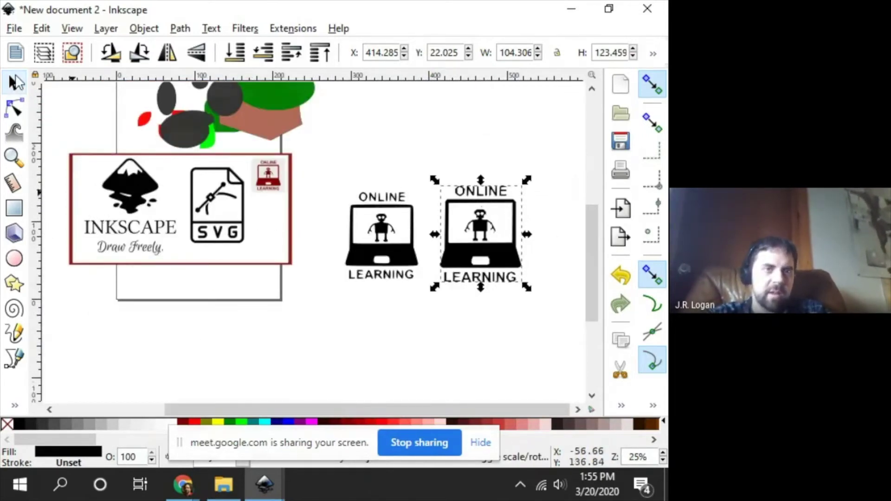
Step: Move the banner bitmap further down the canvas and set up a multiple-scan Colors trace of it with 4 scans
{"action": "left_click", "coordinate": [207, 232]}
{"action": "left_click_drag", "start_coordinate": [209, 239], "coordinate": [211, 324]}
{"action": "left_click", "coordinate": [175, 28]}
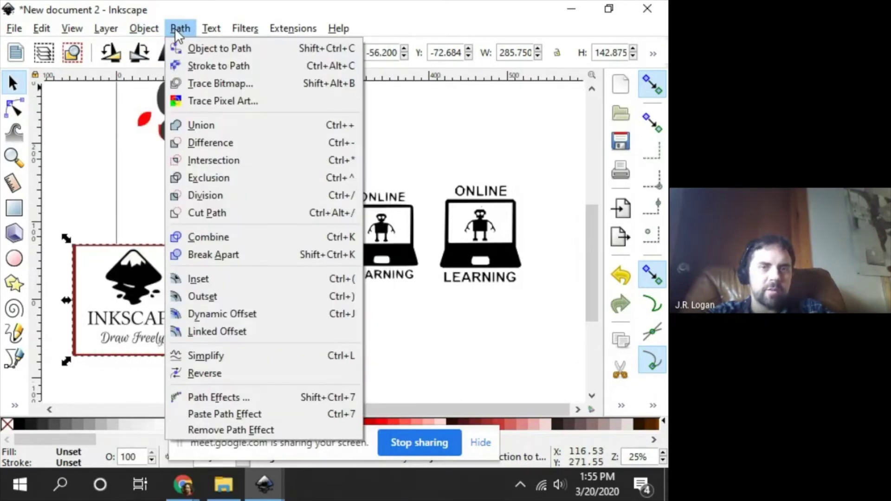
{"action": "left_click", "coordinate": [208, 85]}
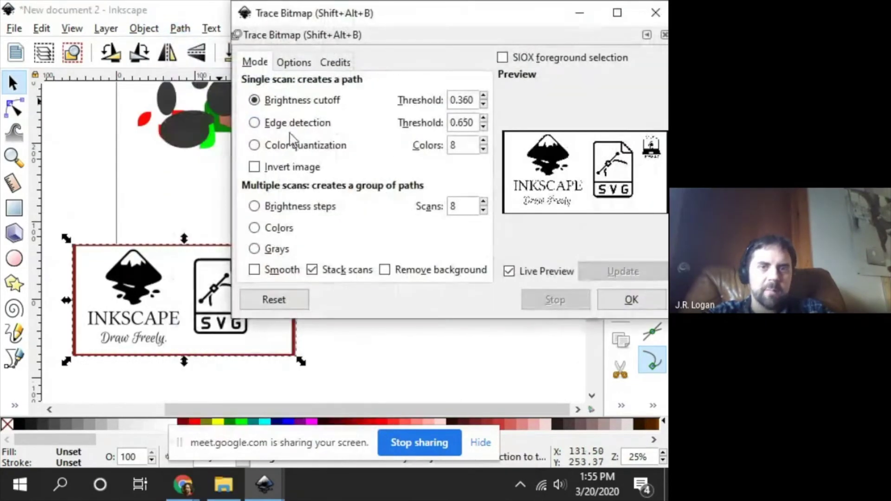
{"action": "left_click", "coordinate": [293, 148]}
{"action": "left_click", "coordinate": [278, 228]}
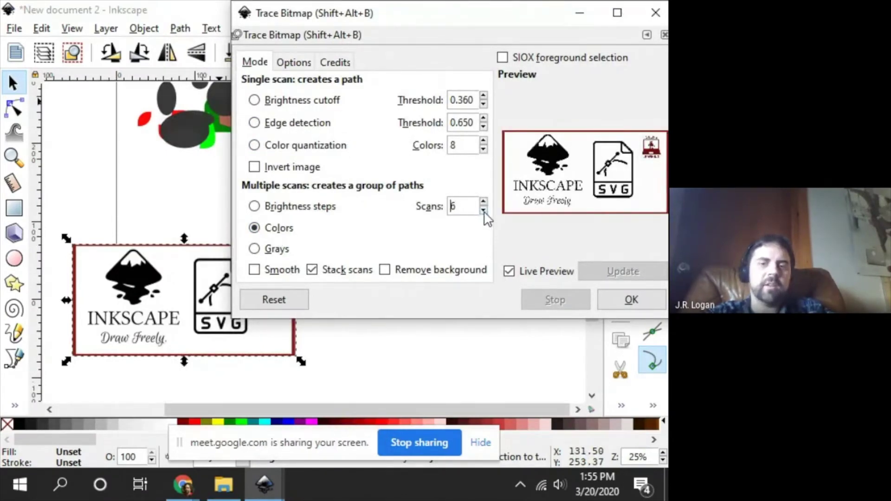
{"action": "left_click", "coordinate": [484, 211]}
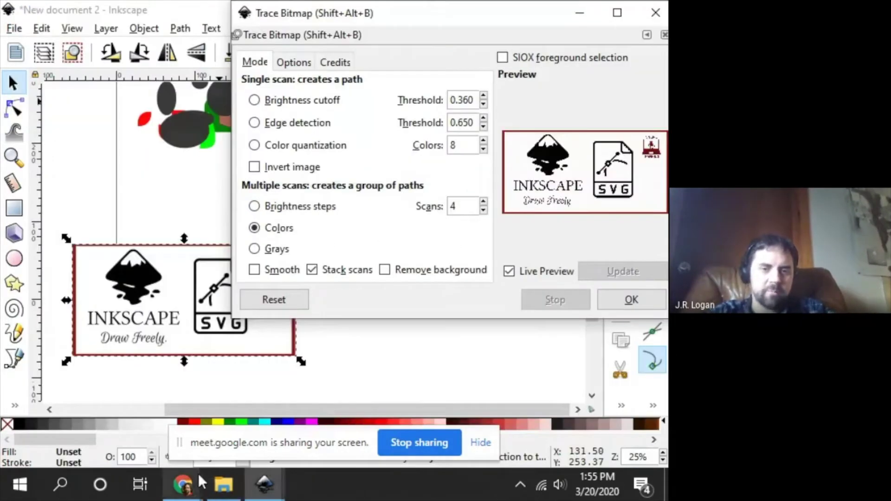
Step: Switch to Chrome and search Google for "portrate" in a new tab
{"action": "mouse_move", "coordinate": [184, 491]}
{"action": "left_click", "coordinate": [441, 400]}
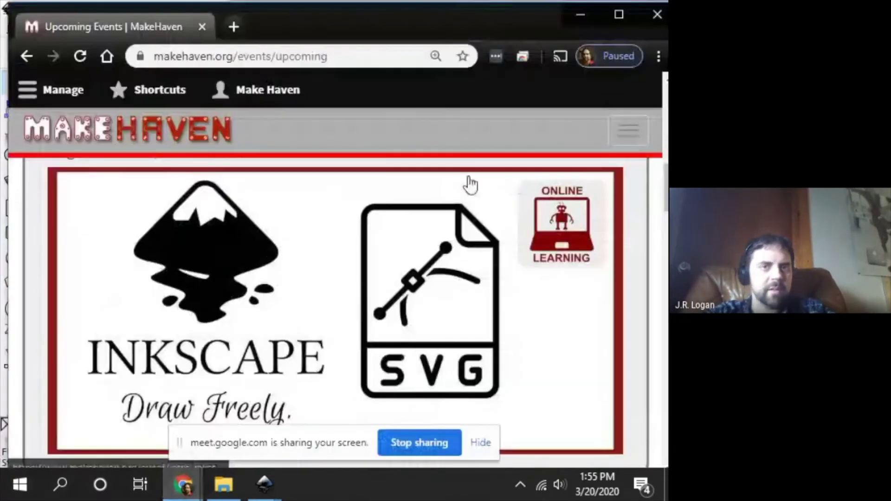
{"action": "left_click", "coordinate": [233, 26]}
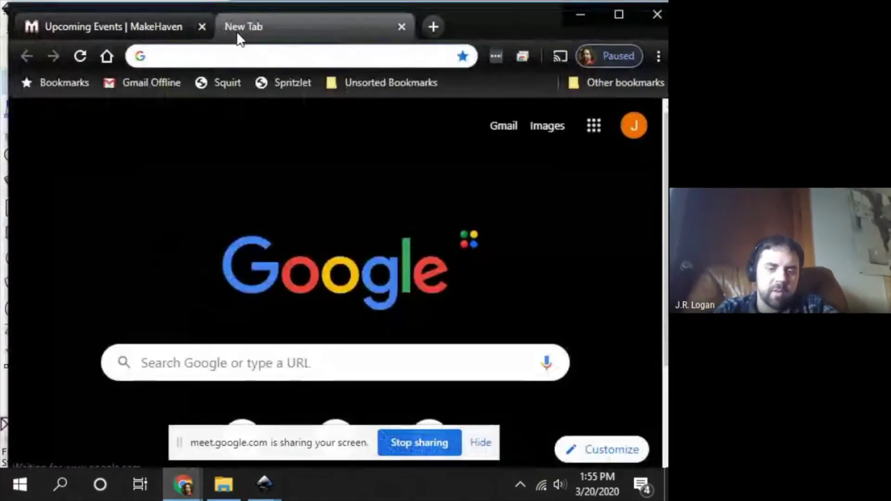
{"action": "type", "text": "[p"}
{"action": "key", "text": "BackSpace"}
{"action": "key", "text": "BackSpace"}
{"action": "type", "text": "po"}
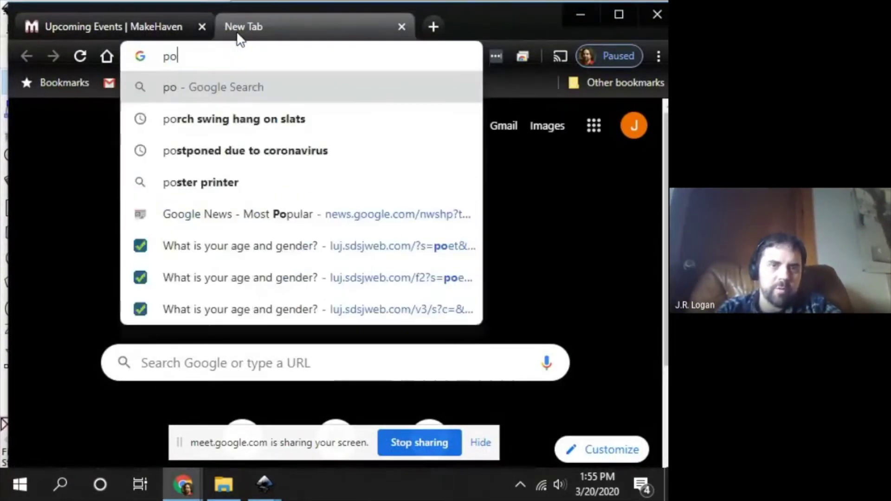
{"action": "type", "text": "rtrate"}
{"action": "key", "text": "Return"}
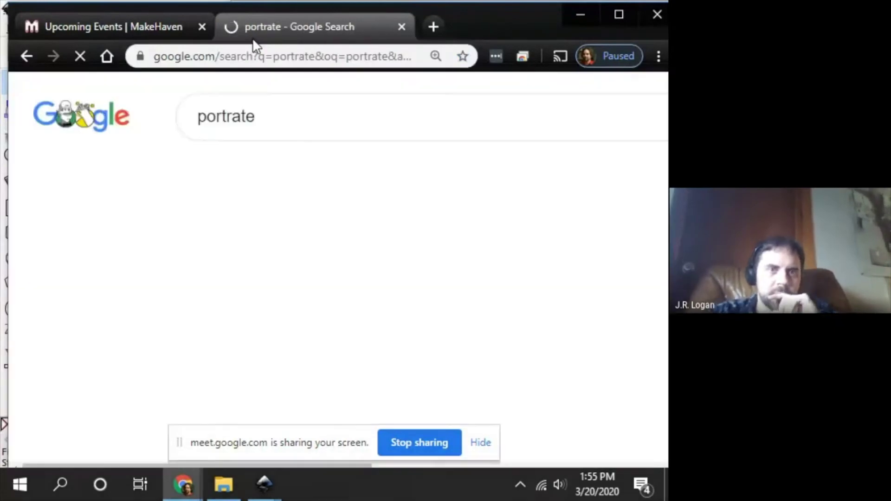
Step: Show the image results for the portrait search and copy the unsplash.com photo of the woman against a teal background
{"action": "left_click", "coordinate": [409, 275]}
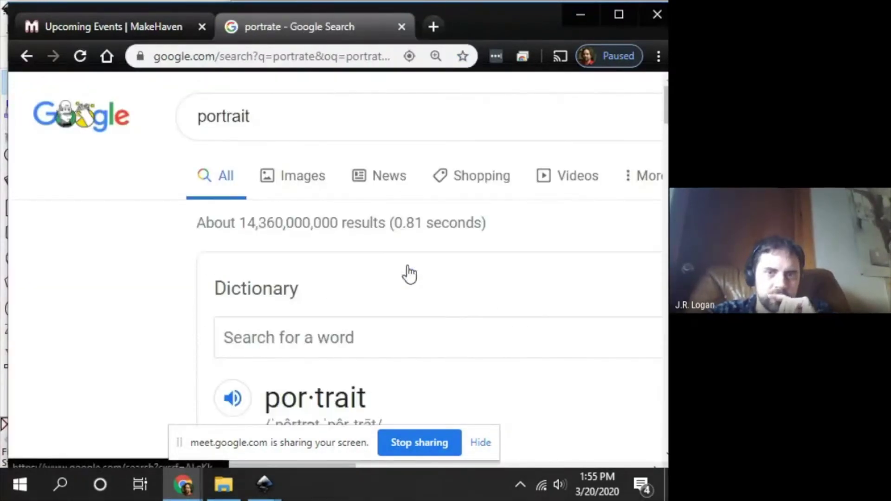
{"action": "left_click", "coordinate": [312, 182]}
{"action": "scroll", "coordinate": [413, 208], "scroll_direction": "down", "scroll_amount": 3}
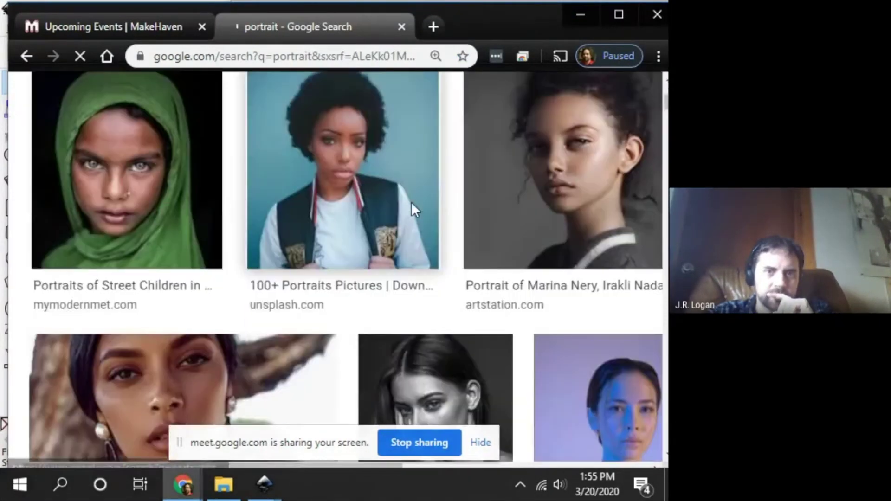
{"action": "right_click", "coordinate": [417, 149]}
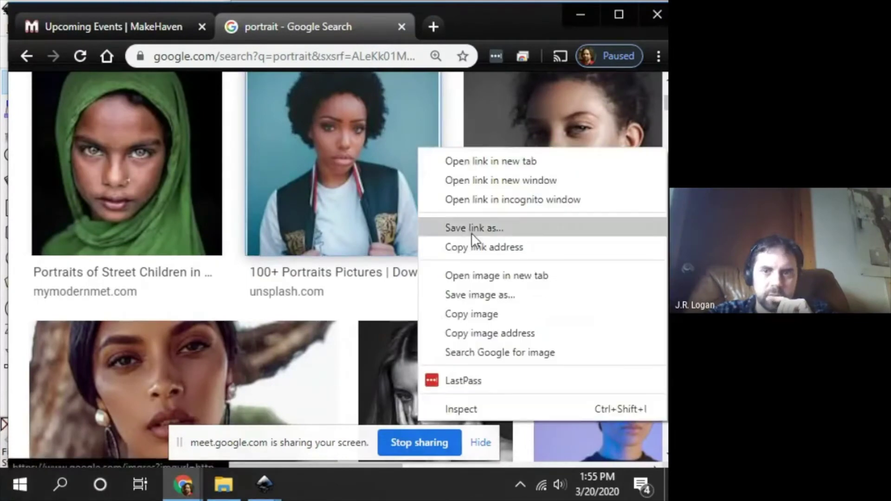
{"action": "left_click", "coordinate": [474, 314]}
Step: Return to Inkscape, paste the portrait photo above the banner and enlarge it to about 134 by 202 mm
{"action": "key", "text": "alt+Tab"}
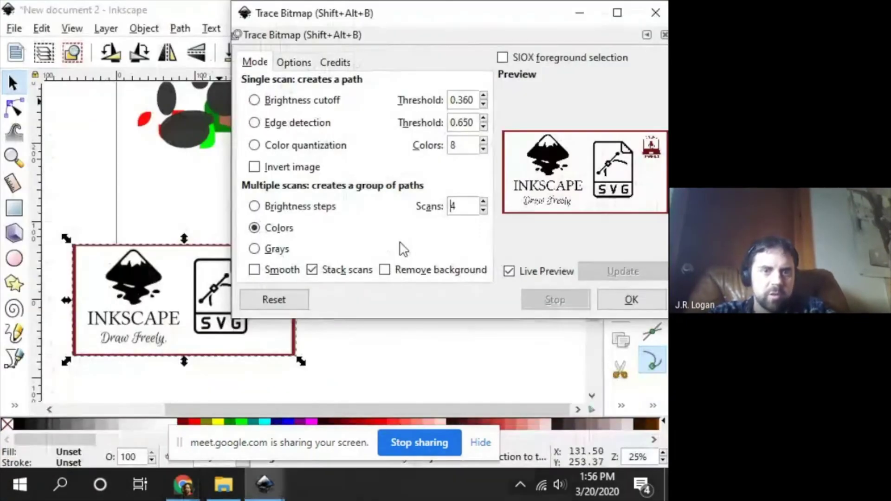
{"action": "key", "text": "ctrl+v"}
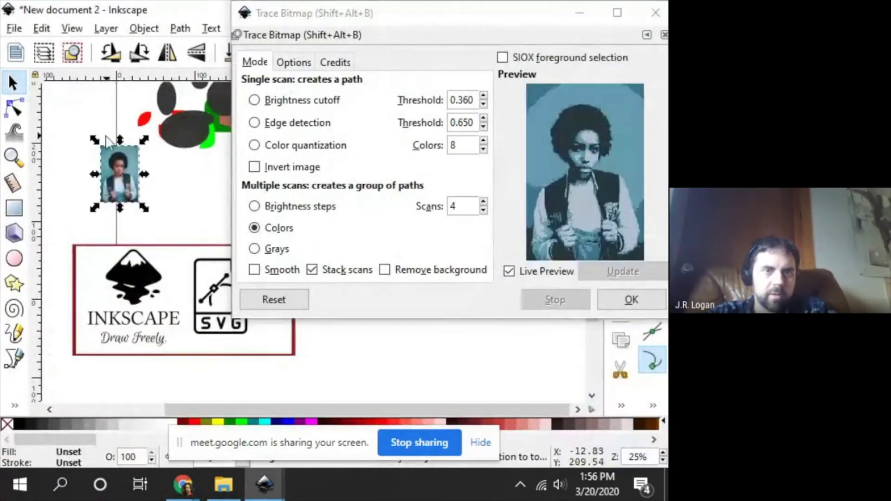
{"action": "left_click_drag", "start_coordinate": [99, 142], "coordinate": [56, 78]}
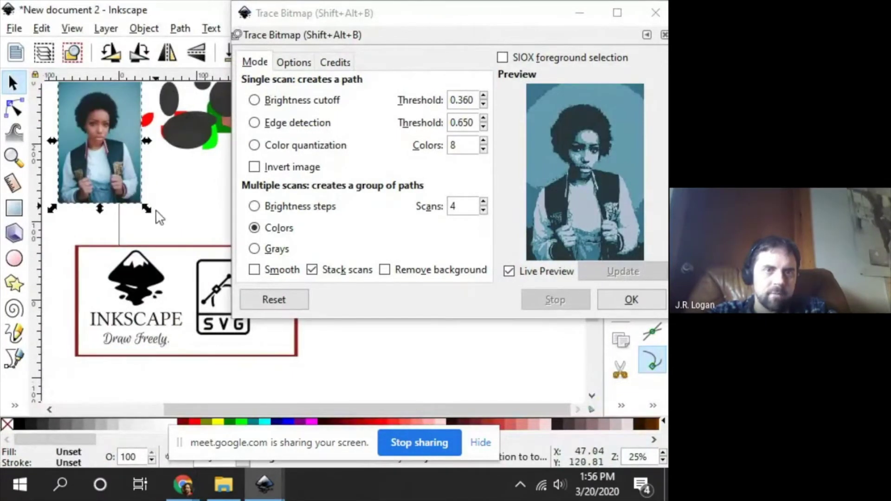
{"action": "left_click_drag", "start_coordinate": [148, 210], "coordinate": [174, 244]}
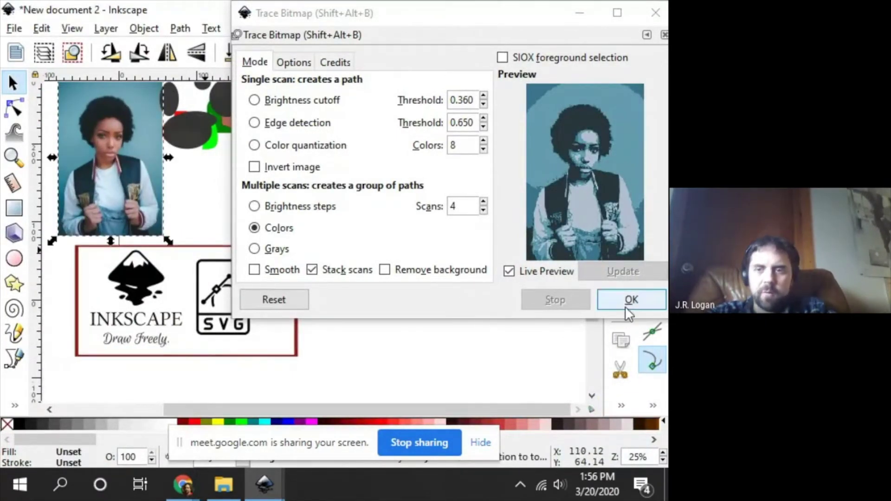
Step: Trace the portrait in Colors mode with 7 scans, move the trace off the photo below the dialog, and close Trace Bitmap
{"action": "left_click", "coordinate": [483, 203]}
{"action": "left_click", "coordinate": [483, 203]}
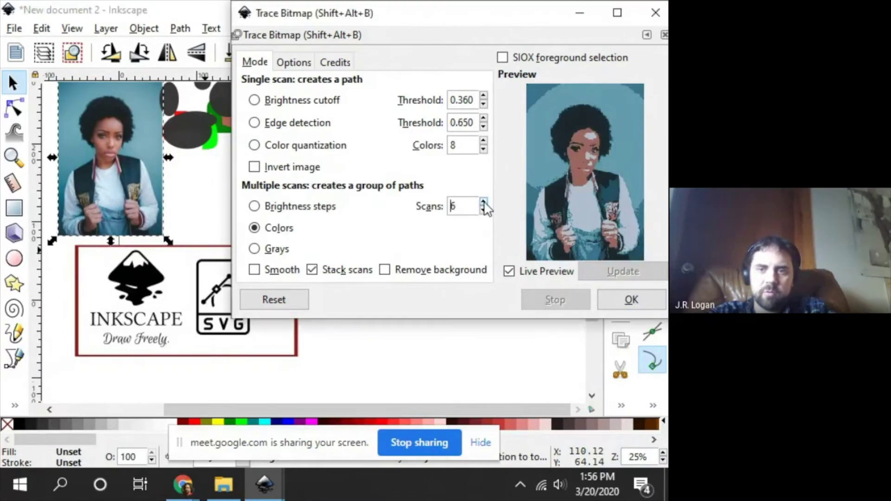
{"action": "left_click", "coordinate": [483, 203]}
{"action": "left_click", "coordinate": [622, 301]}
{"action": "mouse_move", "coordinate": [143, 165]}
{"action": "left_mouse_down"}
{"action": "mouse_move", "coordinate": [227, 339]}
{"action": "mouse_move", "coordinate": [484, 392]}
{"action": "mouse_move", "coordinate": [442, 387]}
{"action": "left_mouse_up"}
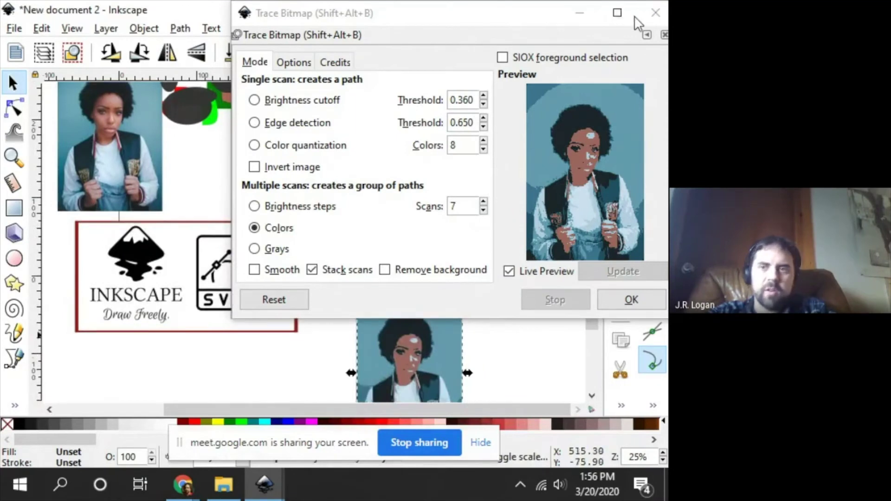
{"action": "left_click", "coordinate": [664, 37]}
Step: Ungroup the color trace of the portrait into its separate color layers and move them together below the banner
{"action": "scroll", "coordinate": [492, 238], "scroll_direction": "down", "scroll_amount": 6}
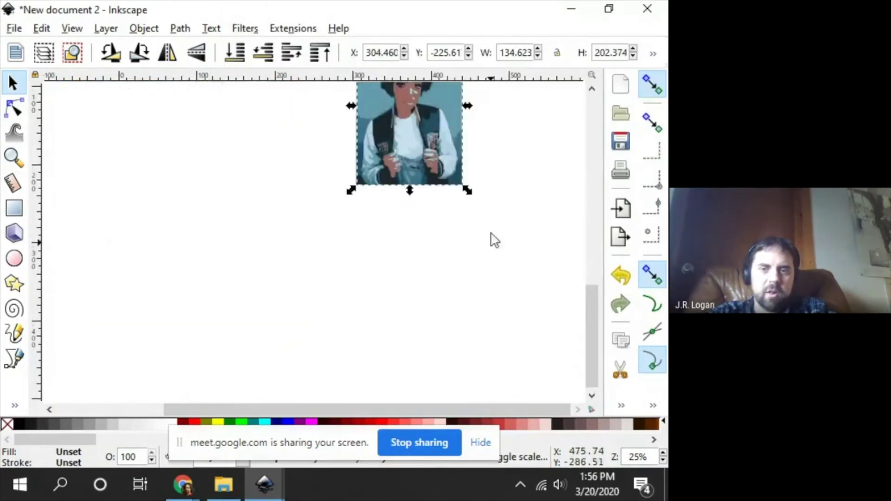
{"action": "scroll", "coordinate": [494, 240], "scroll_direction": "up", "scroll_amount": 2}
{"action": "left_click", "coordinate": [445, 204], "text": "shift"}
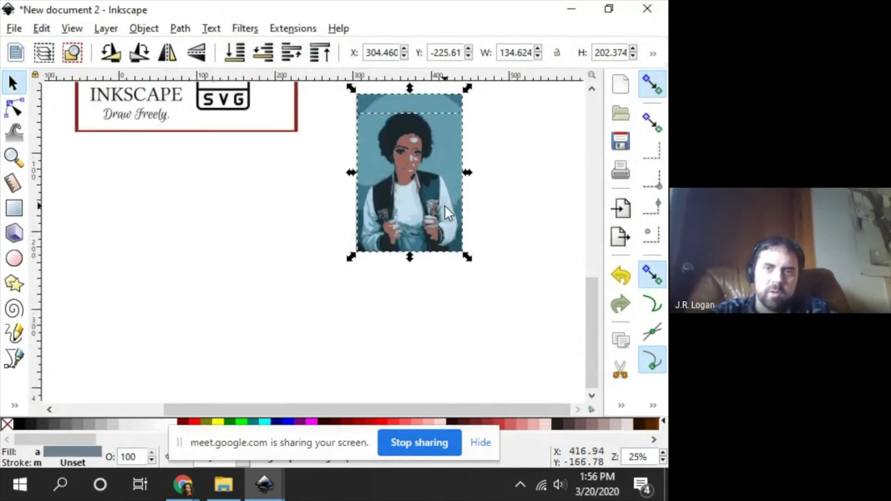
{"action": "scroll", "coordinate": [444, 205], "scroll_direction": "up", "scroll_amount": 3}
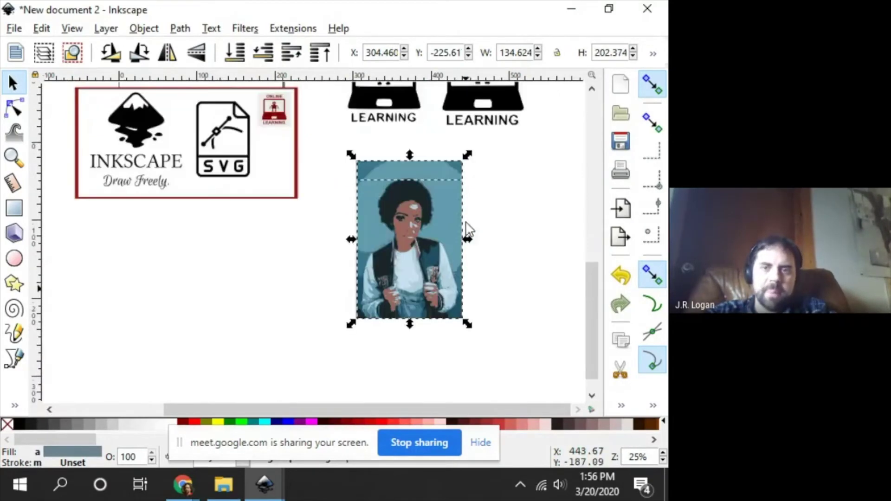
{"action": "left_click_drag", "start_coordinate": [391, 218], "coordinate": [227, 274]}
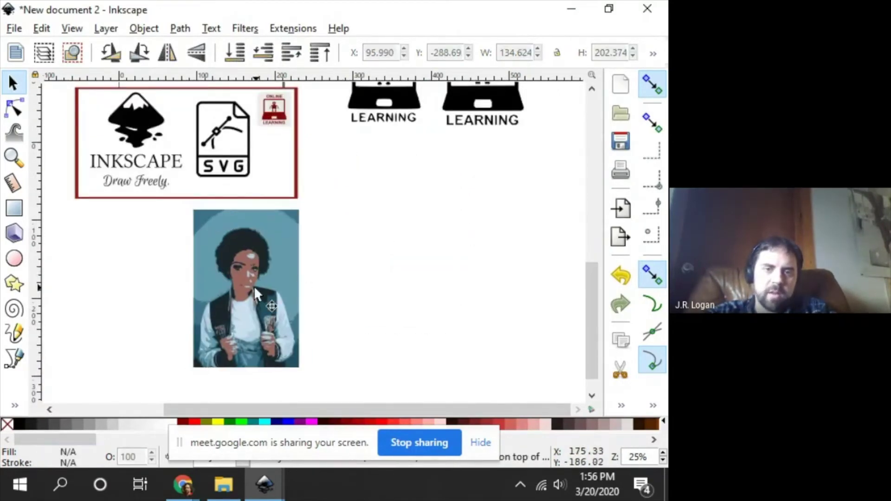
{"action": "key", "text": "ctrl+z"}
{"action": "key", "text": "ctrl+shift+z"}
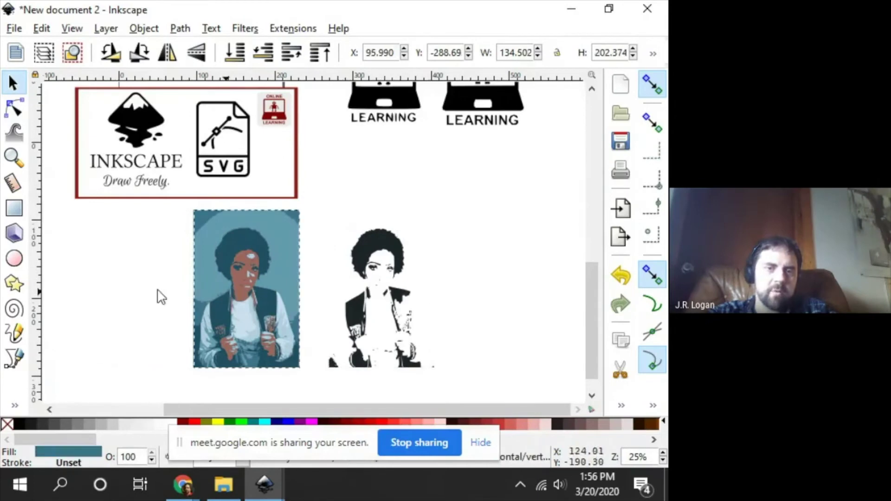
Step: Pull the dark teal and brown layers off the portrait stack and place them apart on the empty canvas
{"action": "left_click_drag", "start_coordinate": [503, 277], "coordinate": [514, 263]}
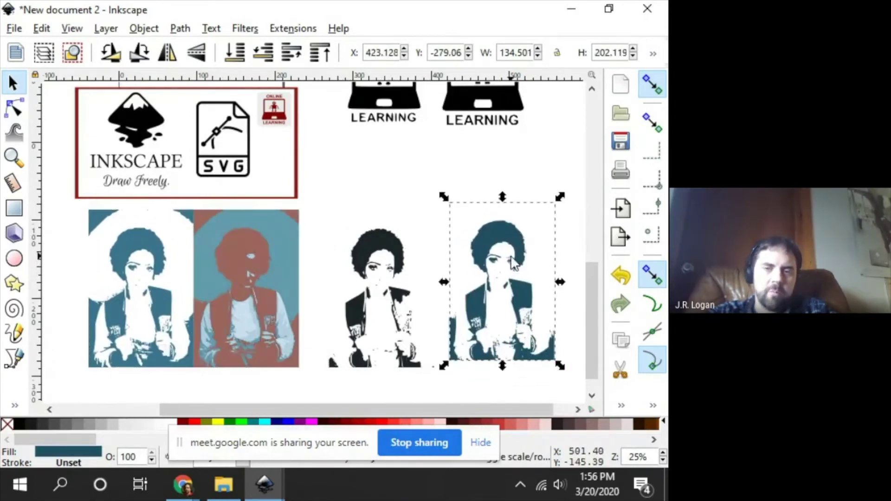
{"action": "left_click", "coordinate": [219, 283]}
{"action": "mouse_move", "coordinate": [252, 282]}
{"action": "left_mouse_down"}
{"action": "mouse_move", "coordinate": [370, 196]}
{"action": "mouse_move", "coordinate": [356, 145]}
{"action": "left_mouse_up"}
Step: Recolor the black portrait layer dark red, the dark teal layer green and the light teal layer in the stack magenta
{"action": "left_click", "coordinate": [402, 301]}
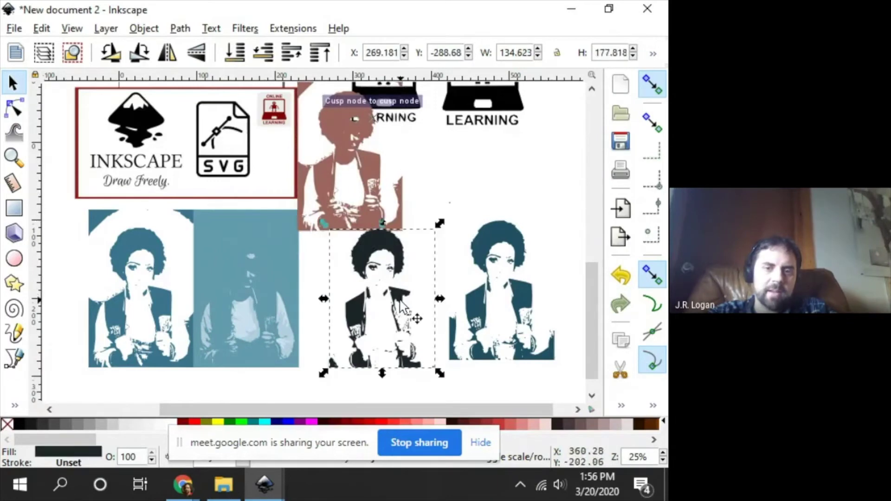
{"action": "left_click", "coordinate": [187, 422]}
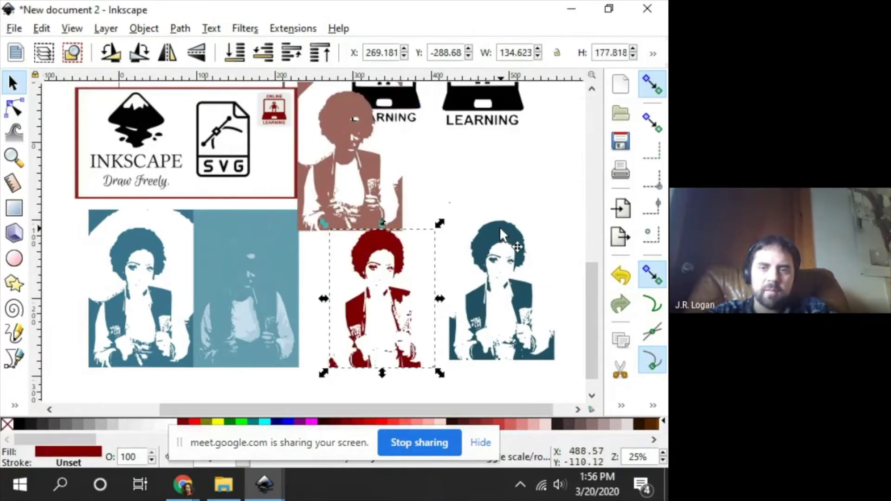
{"action": "left_click", "coordinate": [512, 249]}
{"action": "left_click", "coordinate": [230, 423]}
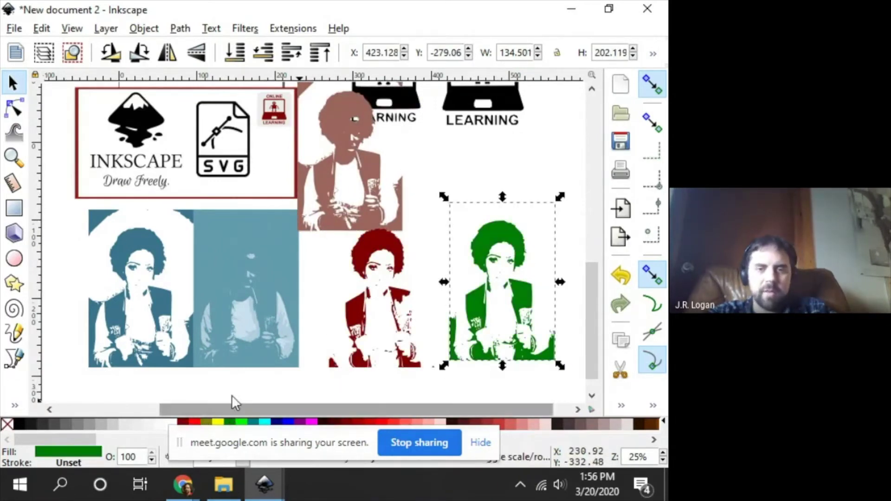
{"action": "left_click", "coordinate": [265, 242]}
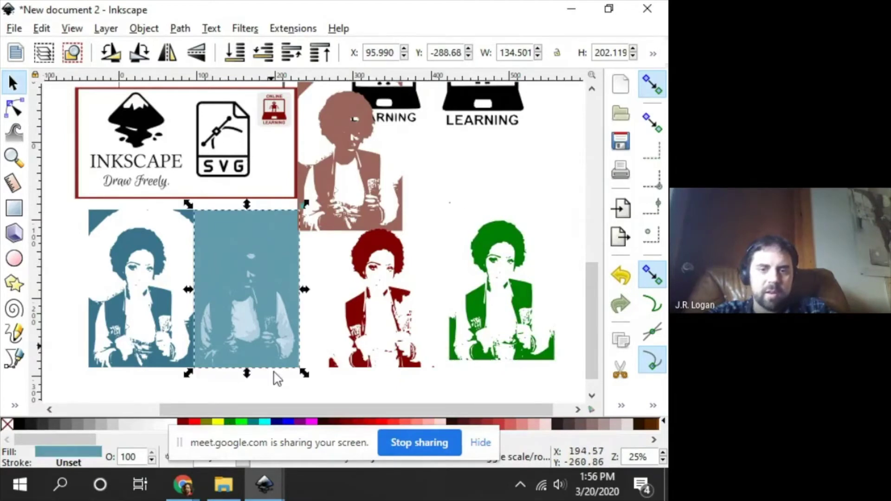
{"action": "left_click", "coordinate": [313, 424]}
Step: Stack the dark red and green portrait layers on top of the magenta layer and deselect
{"action": "left_click_drag", "start_coordinate": [371, 242], "coordinate": [263, 236]}
{"action": "mouse_move", "coordinate": [514, 238]}
{"action": "left_mouse_down"}
{"action": "mouse_move", "coordinate": [424, 285]}
{"action": "mouse_move", "coordinate": [246, 247]}
{"action": "mouse_move", "coordinate": [257, 238]}
{"action": "left_mouse_up"}
{"action": "left_click", "coordinate": [432, 284]}
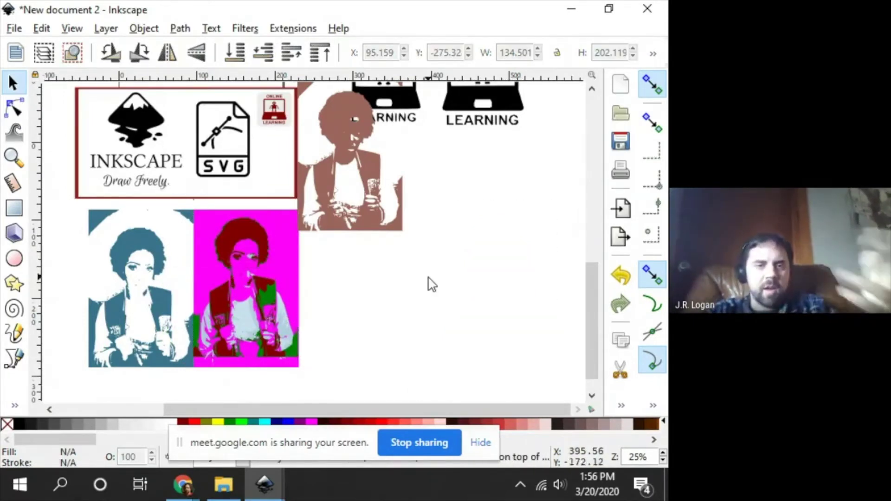
Step: Spread the brown, magenta and dark red portrait layers apart, leaving the green layer over the light blue one
{"action": "left_click_drag", "start_coordinate": [369, 160], "coordinate": [476, 239]}
{"action": "left_click_drag", "start_coordinate": [216, 313], "coordinate": [379, 319]}
{"action": "left_click_drag", "start_coordinate": [250, 287], "coordinate": [357, 214]}
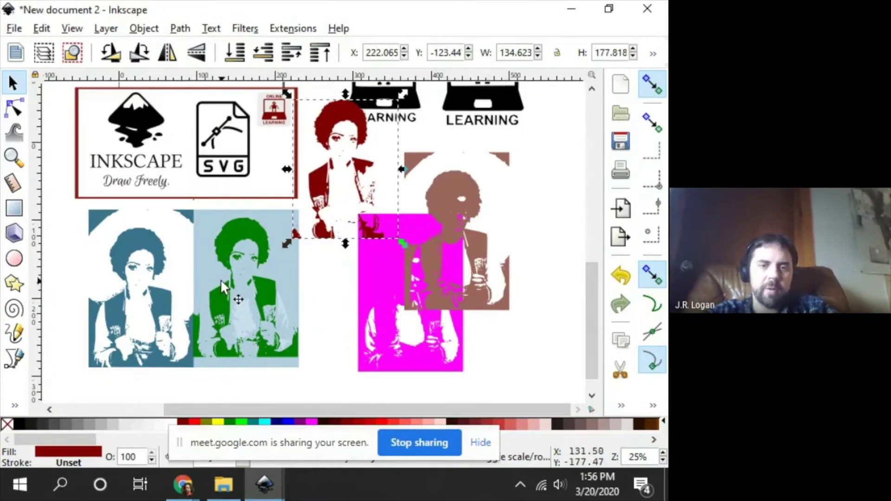
{"action": "key", "text": "alt+Tab"}
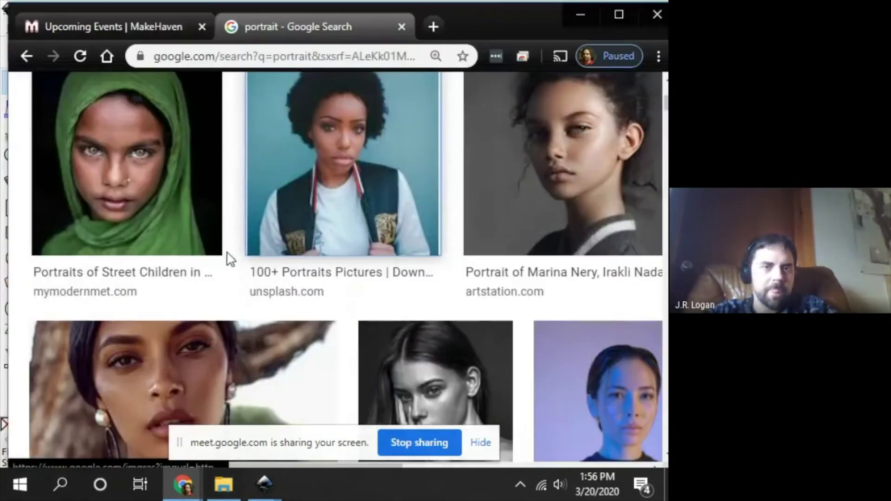
{"action": "left_click", "coordinate": [582, 16]}
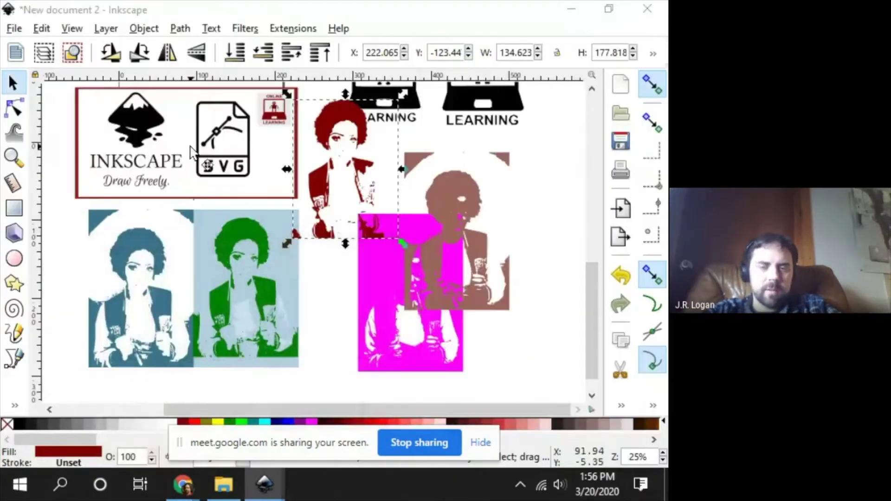
{"action": "key", "text": "alt+Tab"}
{"action": "key", "text": "Tab"}
{"action": "key", "text": "Tab"}
{"action": "mouse_move", "coordinate": [173, 377]}
{"action": "key", "text": "alt+Tab"}
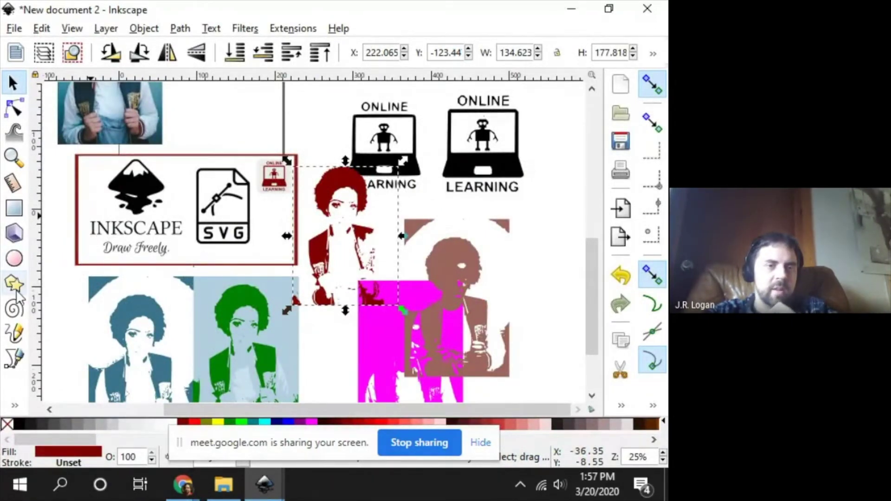
Step: Fill the blank page area of the banner's SVG file icon with magenta using the Paint Bucket tool
{"action": "left_click", "coordinate": [14, 405]}
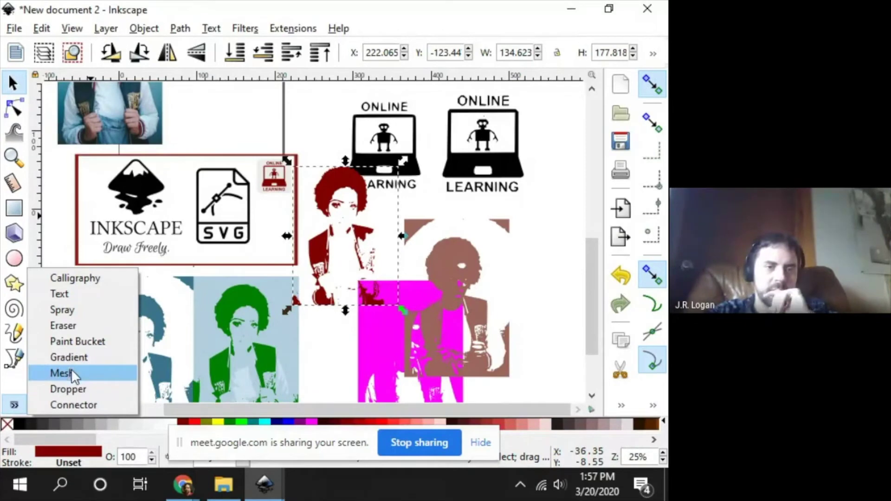
{"action": "left_click", "coordinate": [72, 342]}
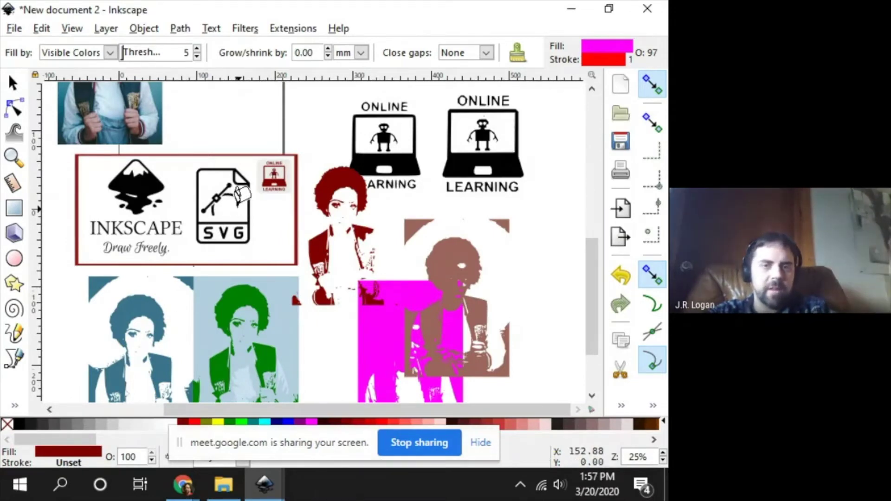
{"action": "left_click", "coordinate": [240, 194]}
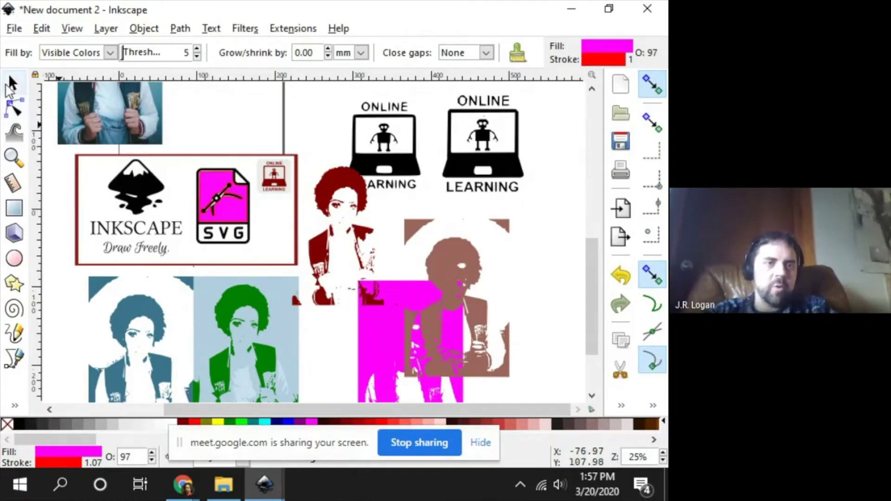
Step: Move the magenta page fill off the banner's SVG file icon to the blank area just above the banner's right end
{"action": "left_click", "coordinate": [12, 83]}
{"action": "left_click_drag", "start_coordinate": [230, 209], "coordinate": [329, 141]}
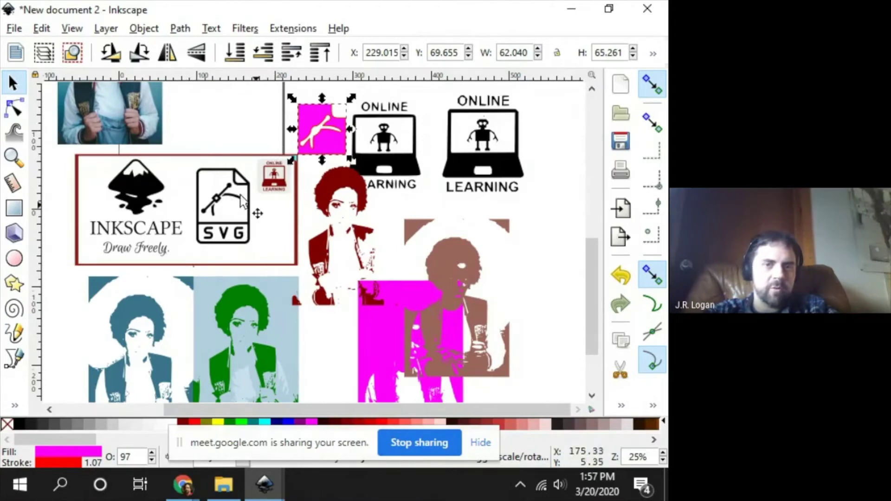
Step: Try a magenta Paint Bucket fill at threshold 5 on the body of the banner's small red robot, and delete that fill
{"action": "scroll", "coordinate": [274, 186], "scroll_direction": "up", "scroll_amount": 8, "text": "ctrl"}
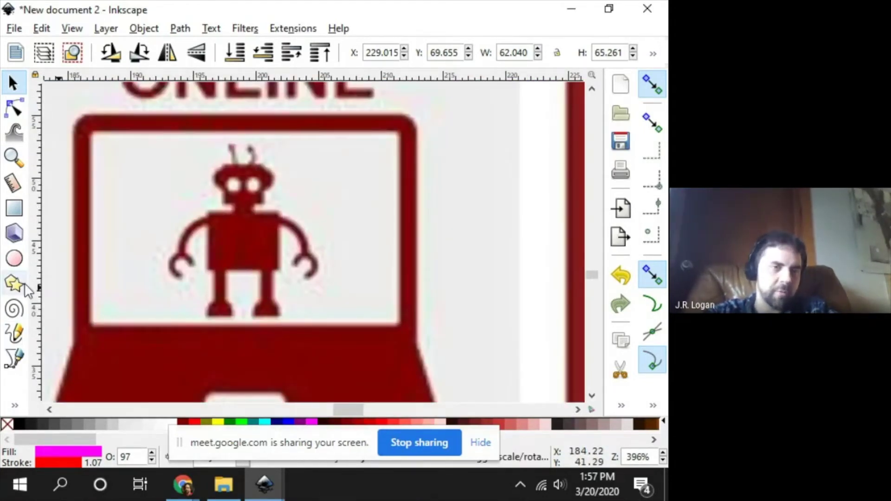
{"action": "left_click", "coordinate": [14, 405]}
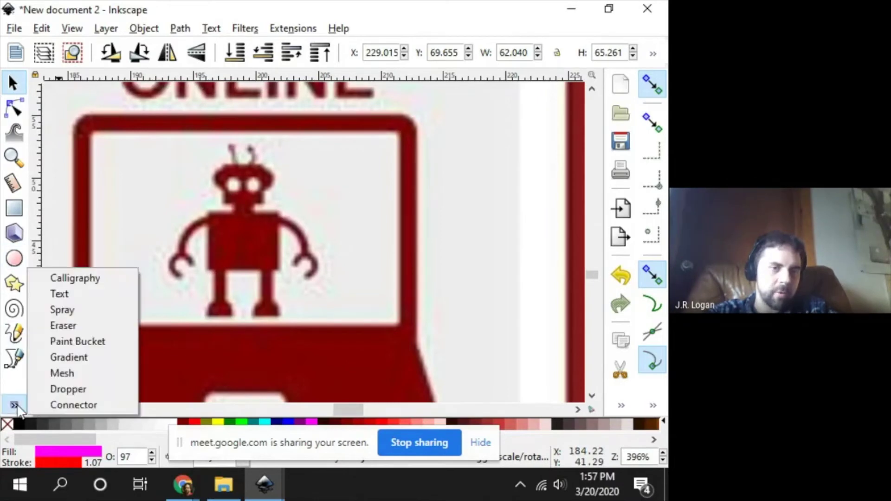
{"action": "left_click", "coordinate": [82, 343]}
{"action": "left_click", "coordinate": [247, 226]}
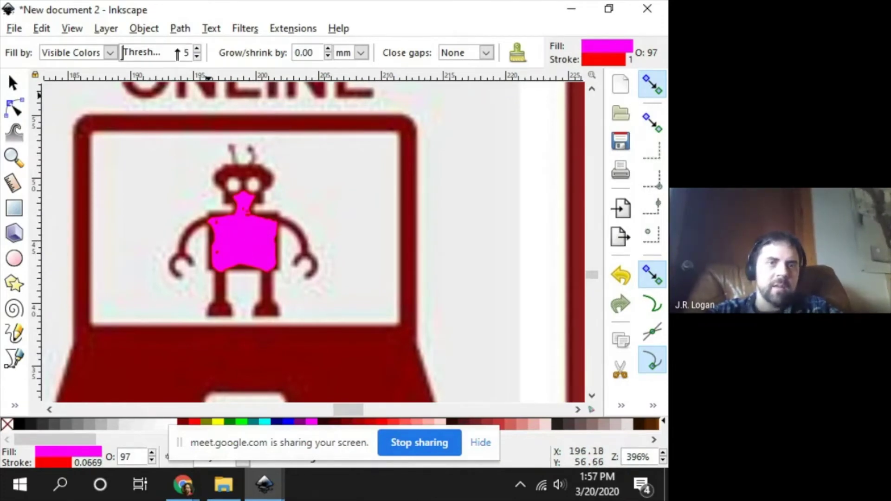
{"action": "left_click", "coordinate": [17, 81]}
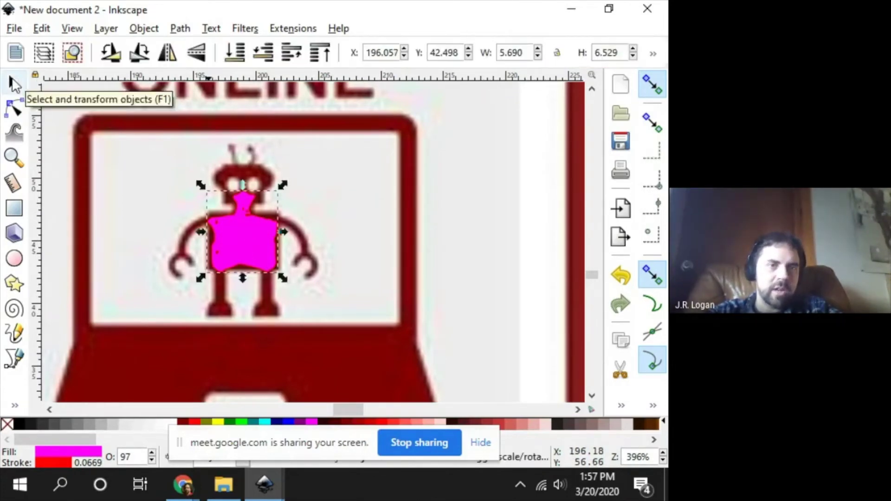
{"action": "key", "text": "Delete"}
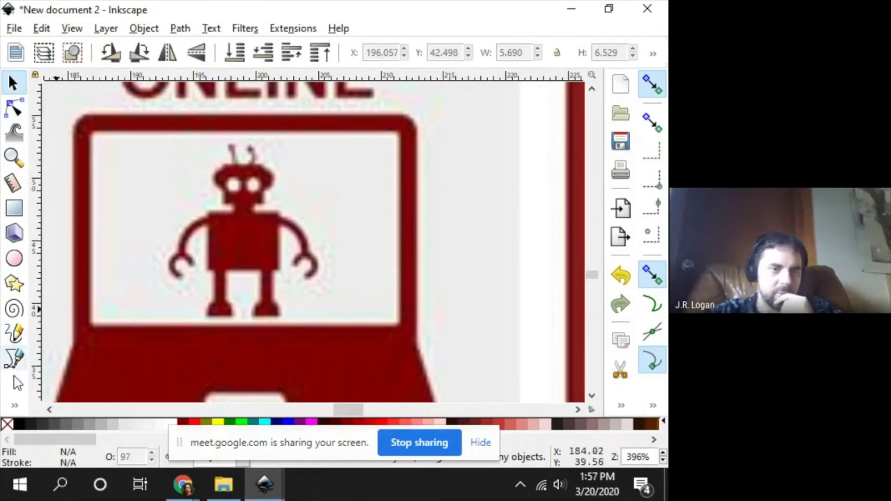
Step: Fill the robot's torso and head with magenta in successive fills, raising the threshold from 0 to 16, and shift the banner image away from them
{"action": "left_click", "coordinate": [14, 407]}
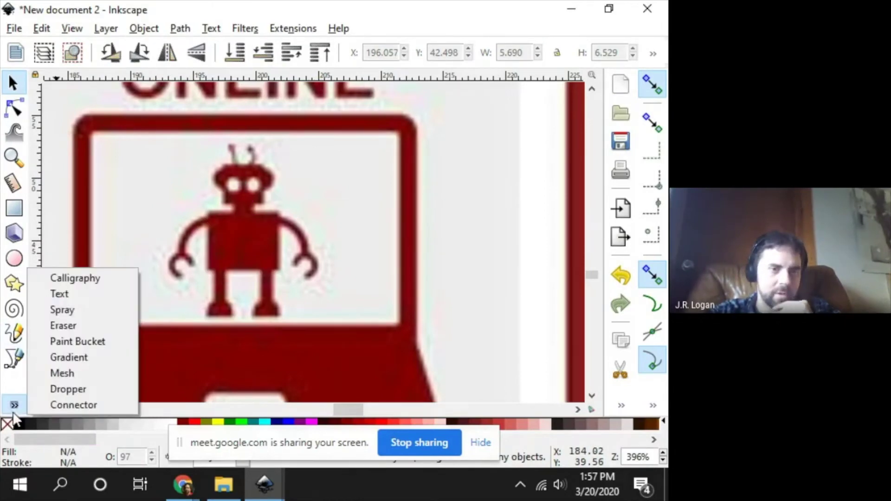
{"action": "left_click", "coordinate": [73, 342]}
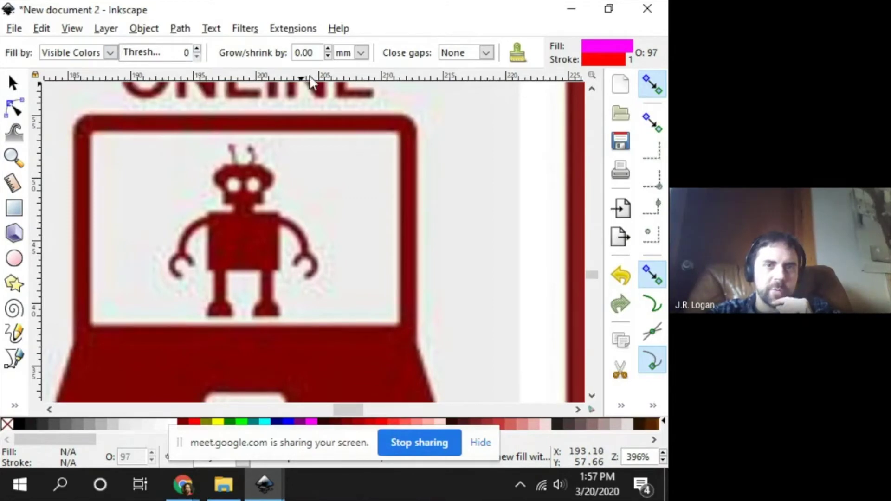
{"action": "left_click", "coordinate": [249, 236]}
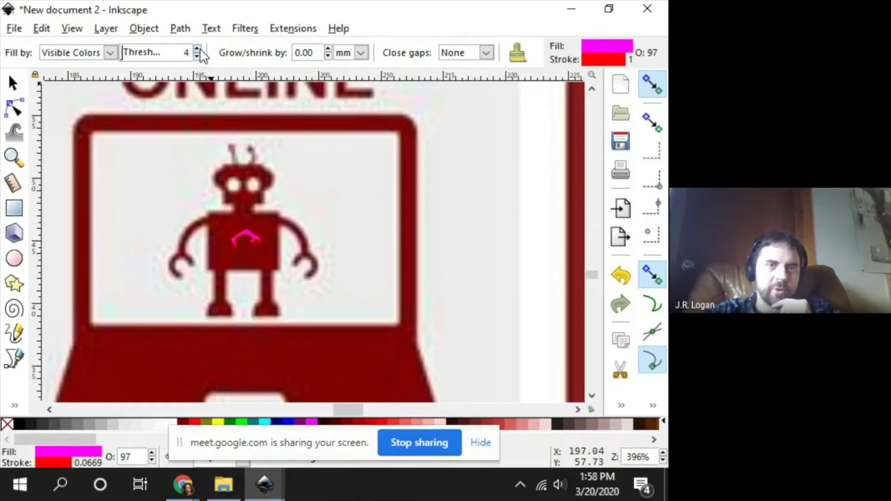
{"action": "left_click", "coordinate": [231, 207]}
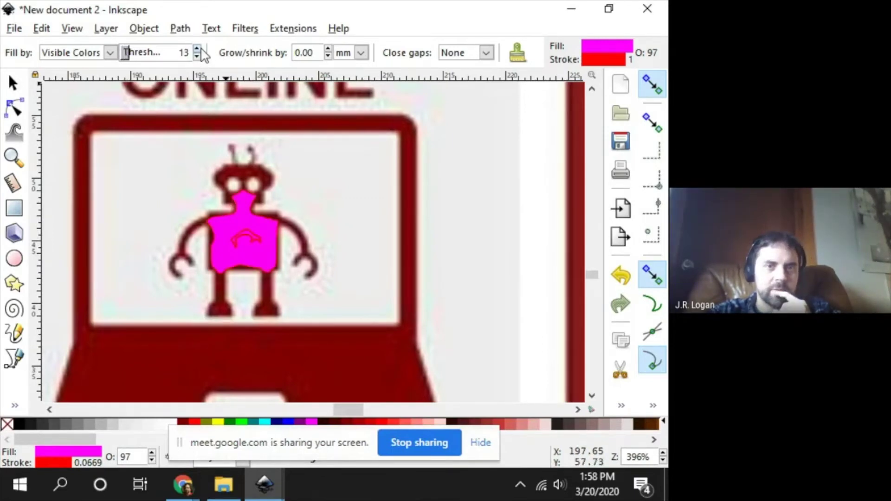
{"action": "left_click", "coordinate": [255, 170]}
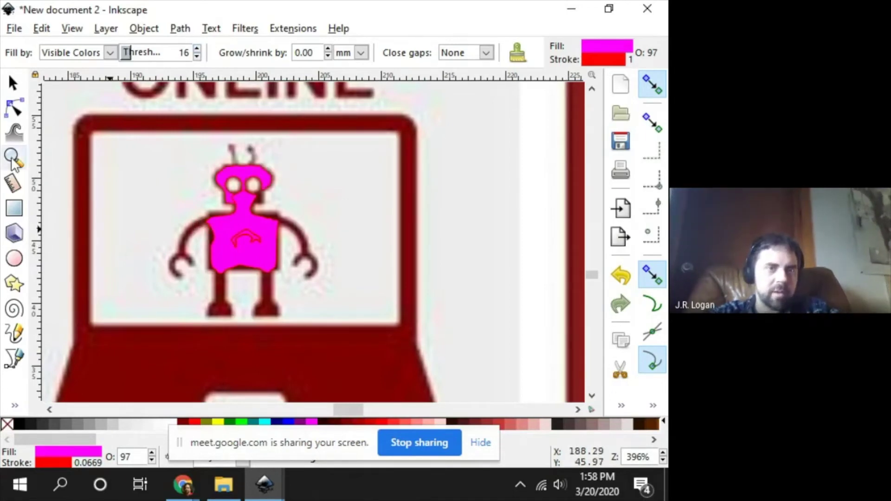
{"action": "left_click", "coordinate": [9, 88]}
{"action": "left_click_drag", "start_coordinate": [144, 139], "coordinate": [304, 159]}
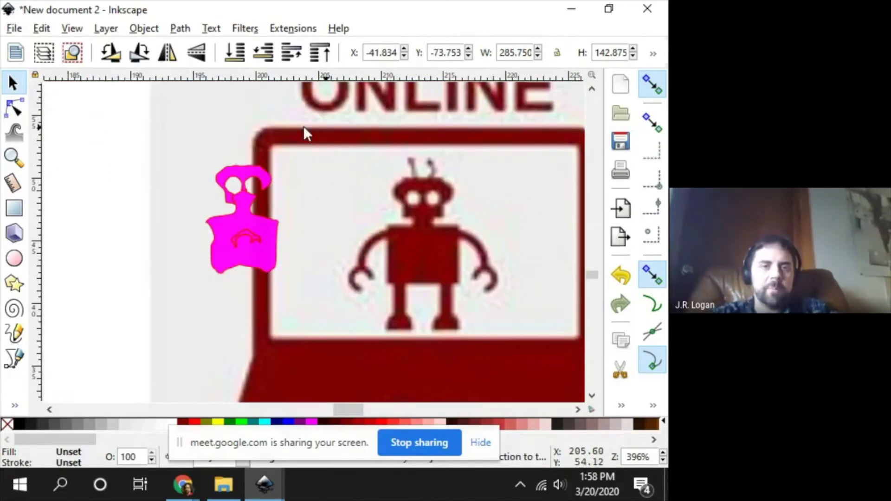
Step: Fill the shifted banner's red robot with magenta at threshold 16 and move the new fill to the left of the earlier magenta pieces
{"action": "left_click", "coordinate": [14, 406]}
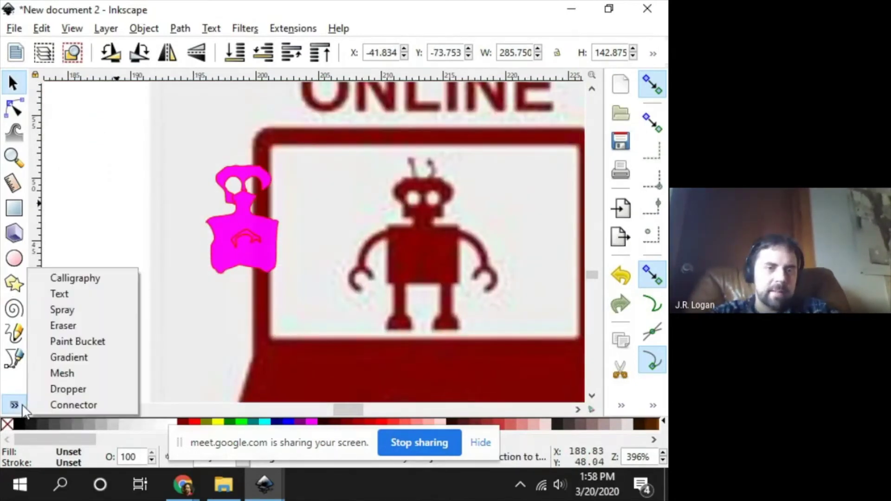
{"action": "left_click", "coordinate": [78, 342]}
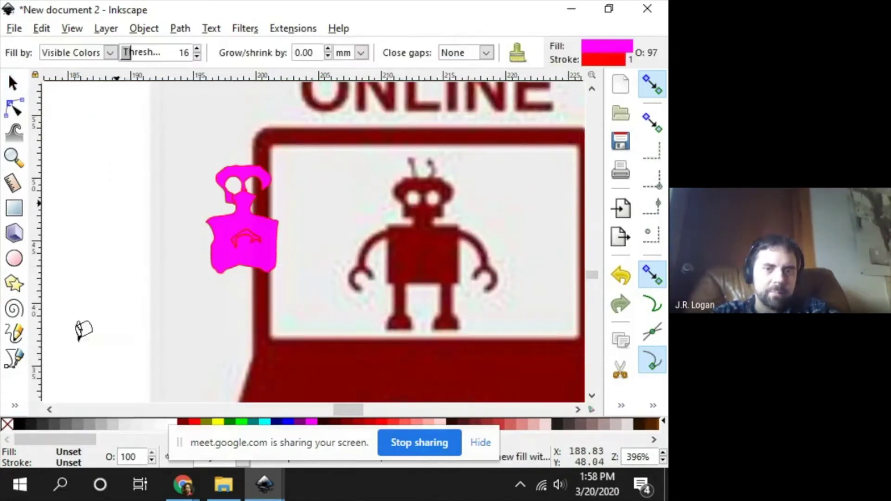
{"action": "left_click", "coordinate": [423, 254]}
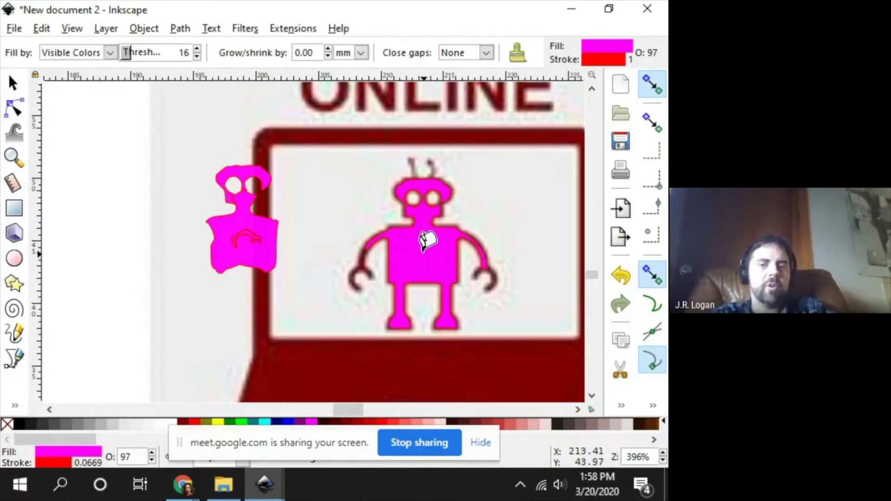
{"action": "left_click", "coordinate": [13, 83]}
{"action": "left_click_drag", "start_coordinate": [426, 226], "coordinate": [129, 306]}
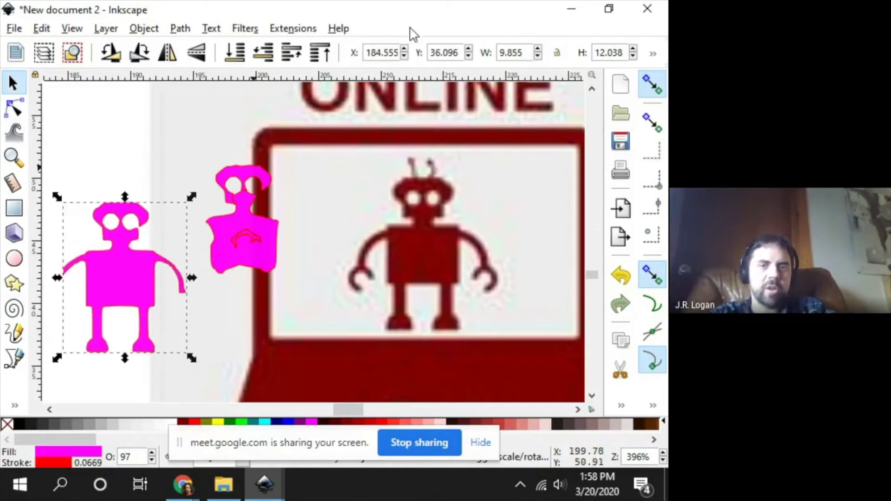
Step: Check the Advanced Tools Demonstration slide in the presentation and return to the Inkscape drawing
{"action": "left_click", "coordinate": [15, 406]}
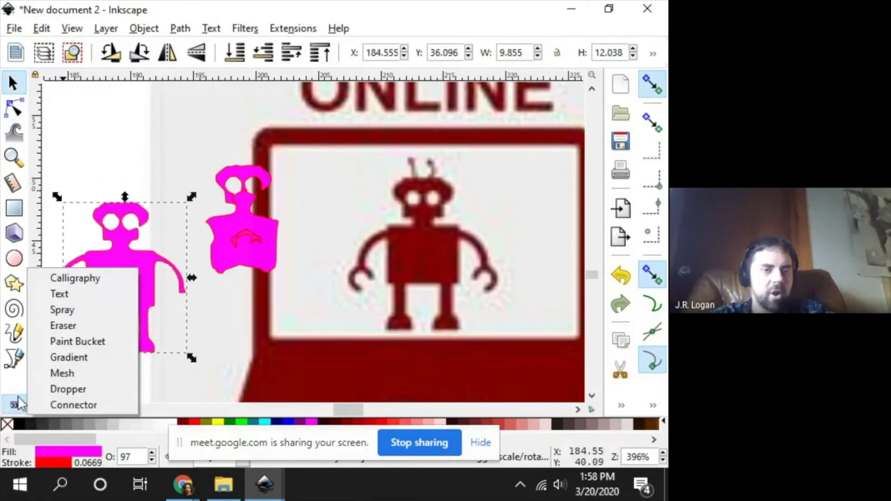
{"action": "left_click", "coordinate": [92, 343]}
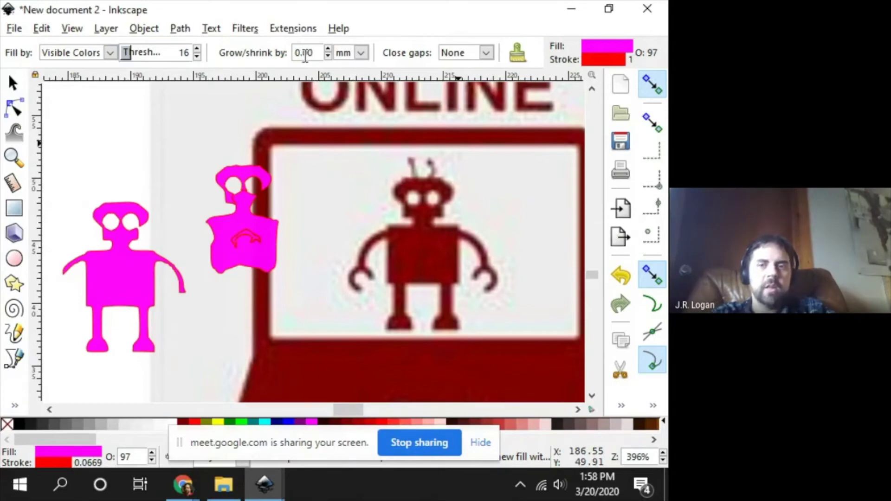
{"action": "key", "text": "alt+Tab"}
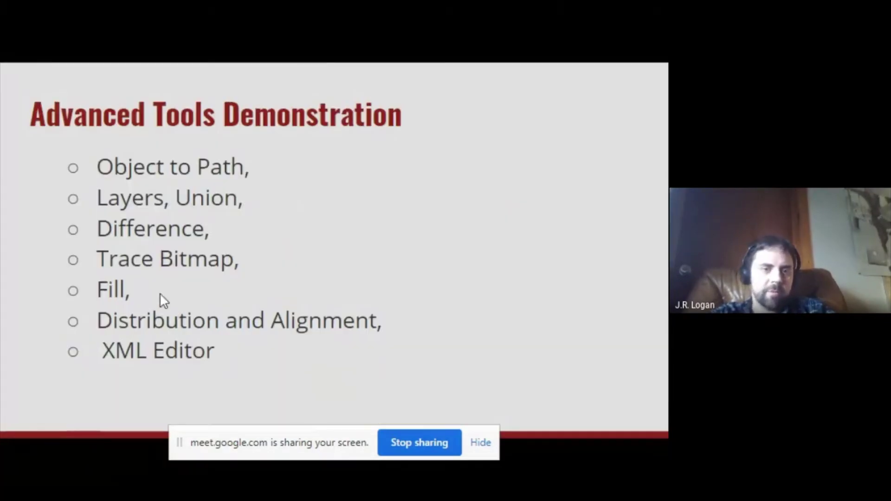
{"action": "key", "text": "alt+Tab"}
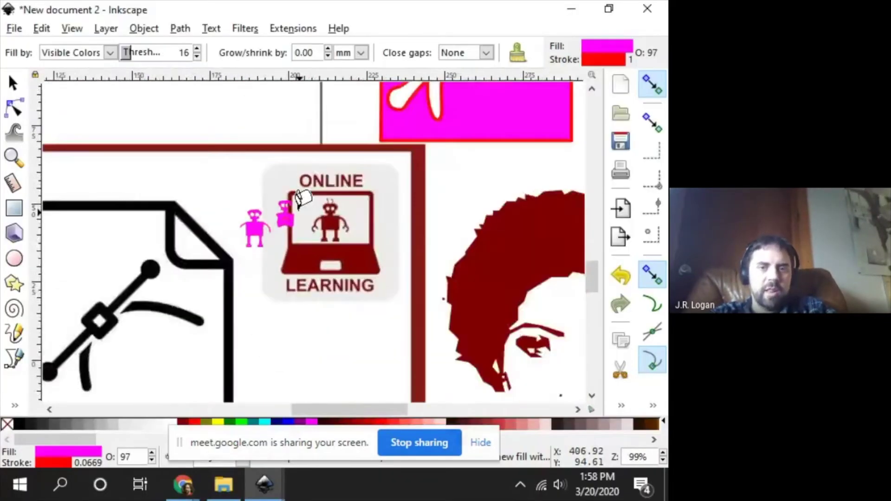
Step: Select the magenta fill pieces together with both black laptop logos and move them as a set farther right of the banner
{"action": "scroll", "coordinate": [301, 199], "scroll_direction": "down", "scroll_amount": 5}
{"action": "scroll", "coordinate": [302, 205], "scroll_direction": "up", "scroll_amount": 1}
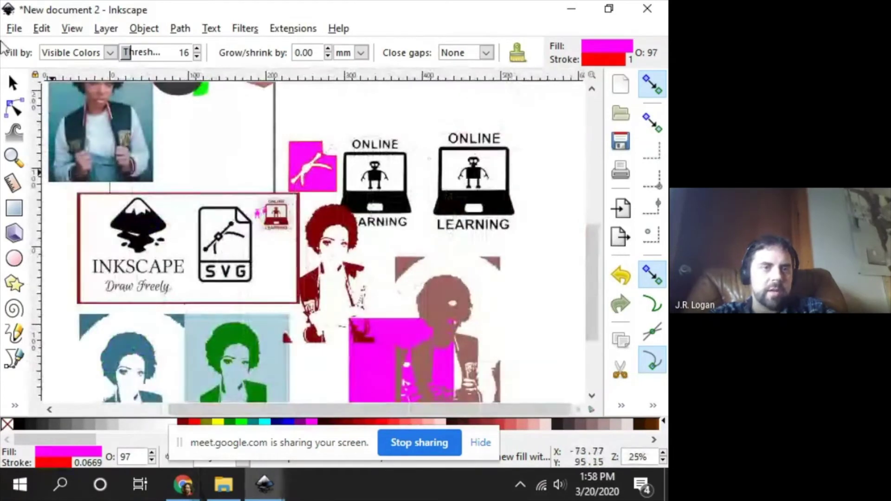
{"action": "left_click", "coordinate": [13, 82]}
{"action": "left_click_drag", "start_coordinate": [233, 119], "coordinate": [371, 283]}
{"action": "left_click_drag", "start_coordinate": [355, 205], "coordinate": [464, 179]}
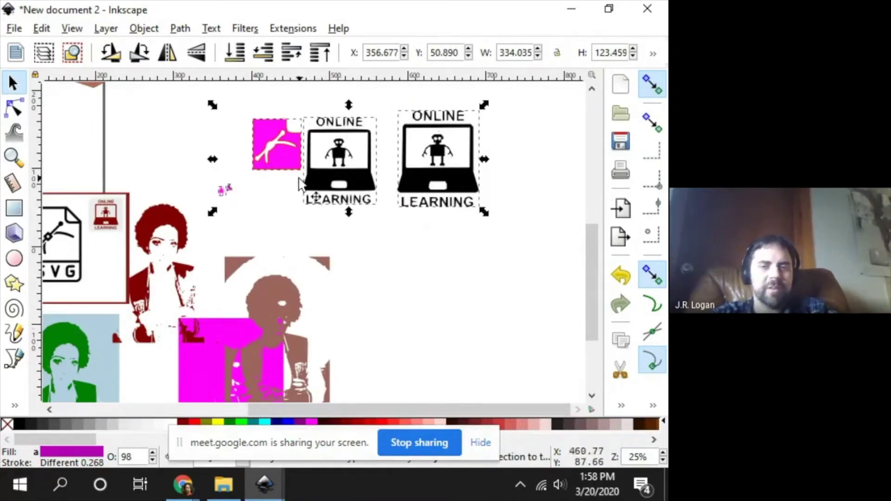
Step: Use Align and Distribute to align the bottom edges of the selected fills and laptop logos relative to the last selected object
{"action": "left_click", "coordinate": [182, 29]}
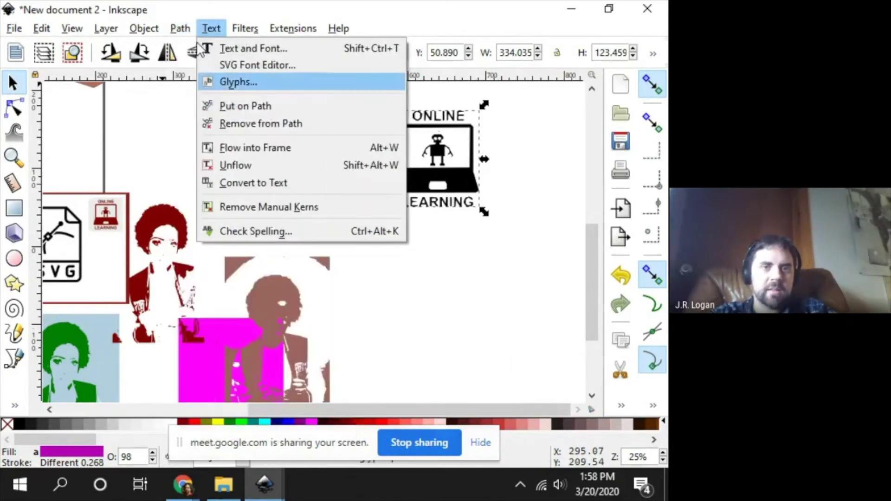
{"action": "scroll", "coordinate": [163, 168], "scroll_direction": "down", "scroll_amount": 2}
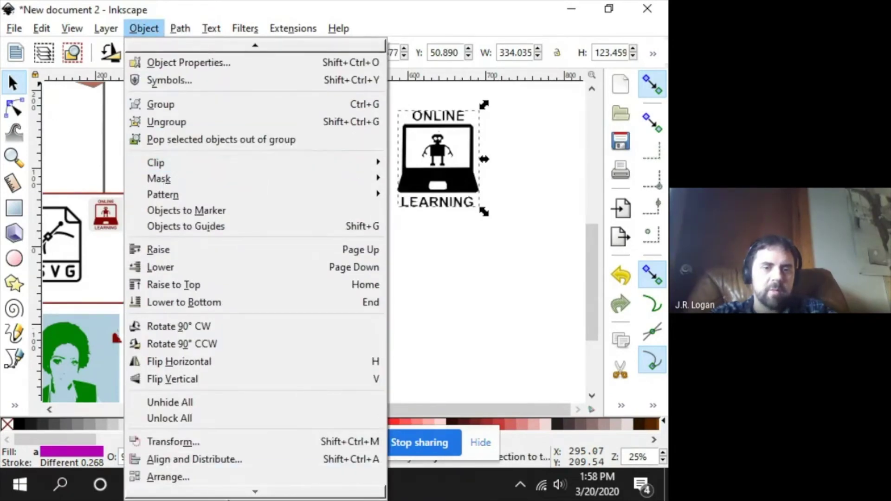
{"action": "left_click", "coordinate": [199, 463]}
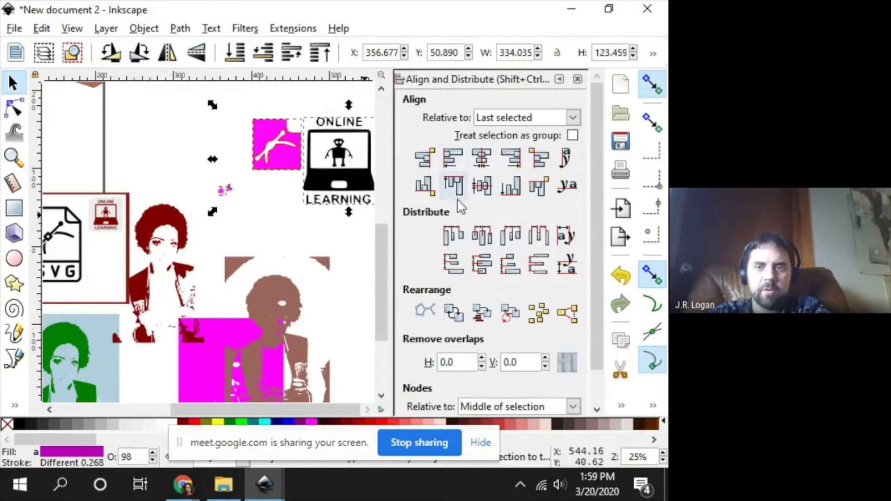
{"action": "left_click", "coordinate": [503, 192]}
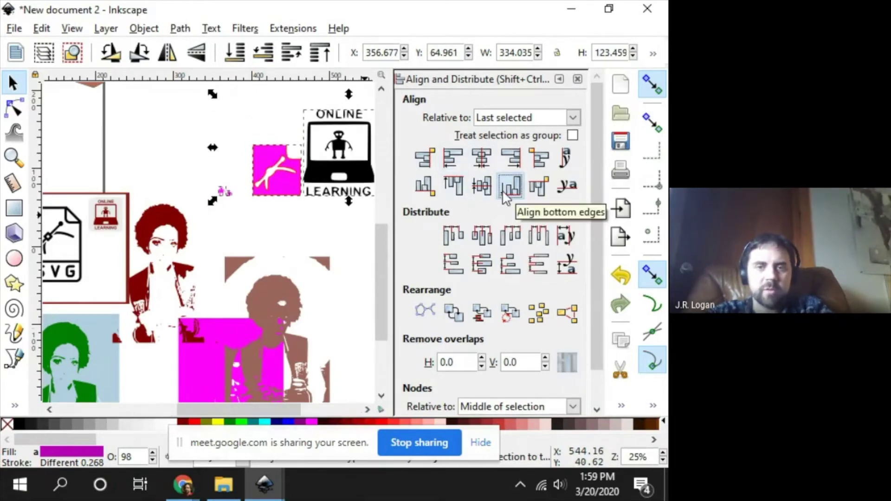
Step: Distribute the selected objects' centers equidistantly in the horizontal direction, and make the horizontal gaps between them equal
{"action": "left_click", "coordinate": [483, 237]}
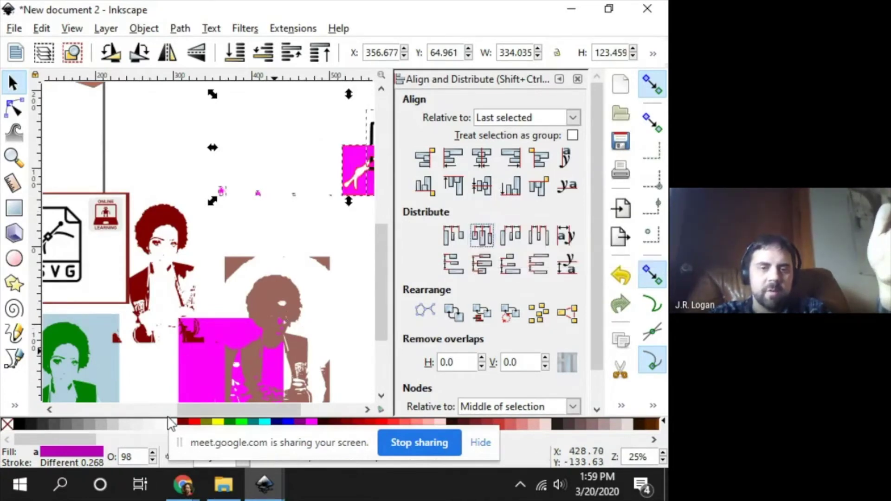
{"action": "left_click_drag", "start_coordinate": [208, 410], "coordinate": [252, 410]}
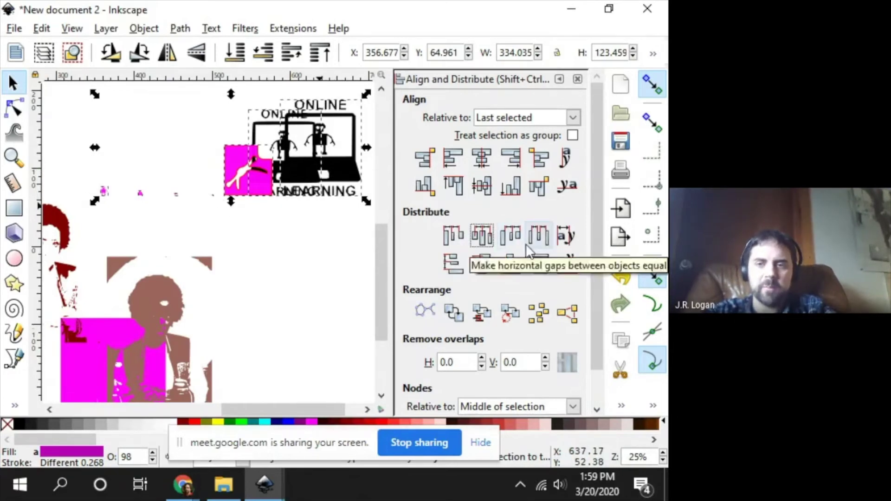
{"action": "left_click", "coordinate": [540, 235]}
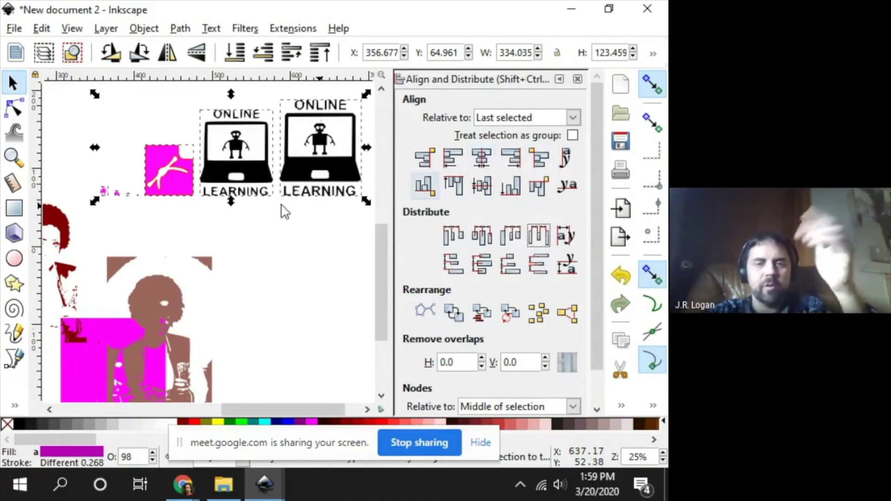
Step: Center the selected fills and laptop logos on a common horizontal axis and deselect them
{"action": "left_click", "coordinate": [482, 190]}
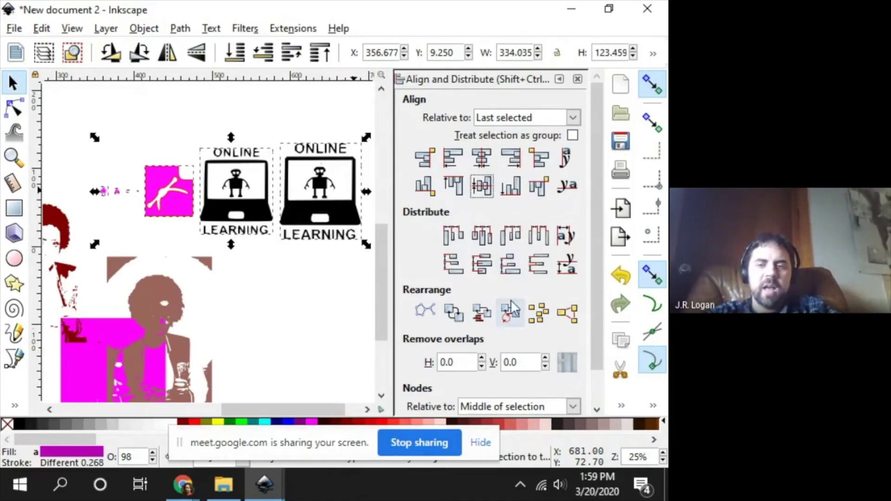
{"action": "scroll", "coordinate": [524, 270], "scroll_direction": "down", "scroll_amount": 2}
{"action": "scroll", "coordinate": [525, 260], "scroll_direction": "up", "scroll_amount": 2}
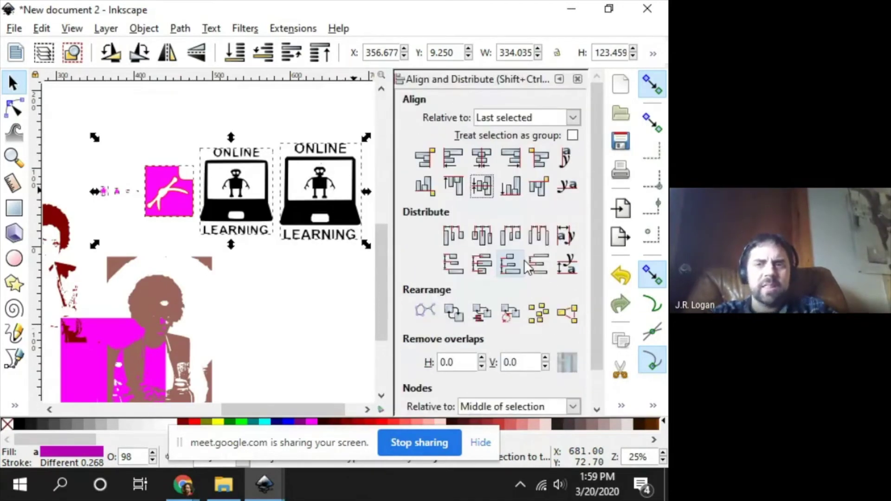
{"action": "left_click", "coordinate": [321, 280]}
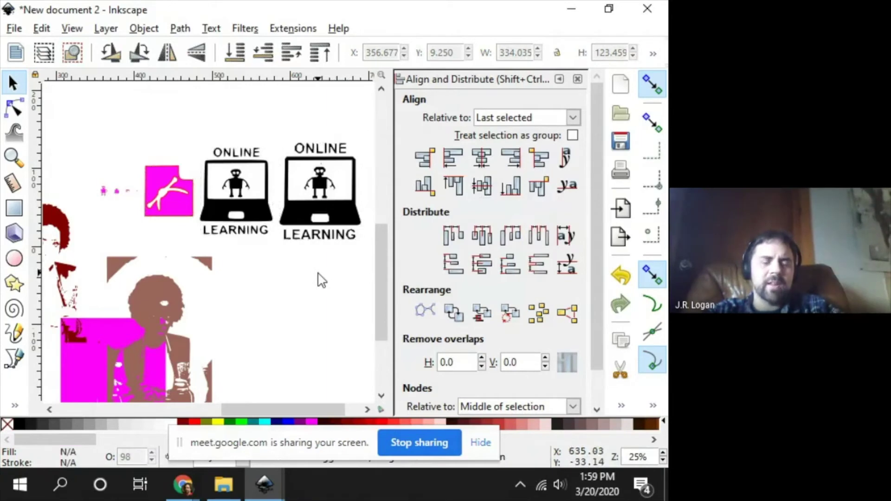
Step: Move the larger black laptop logo down out of the aligned row into the blank area below
{"action": "scroll", "coordinate": [322, 281], "scroll_direction": "right", "scroll_amount": 5}
{"action": "left_click_drag", "start_coordinate": [299, 409], "coordinate": [240, 408]}
{"action": "left_click_drag", "start_coordinate": [272, 226], "coordinate": [282, 325]}
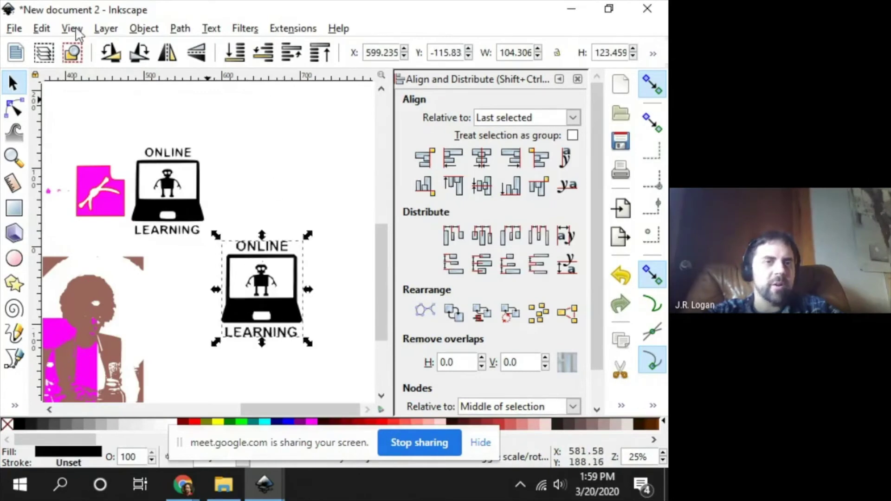
Step: Create a clone of the selected larger laptop logo
{"action": "left_click", "coordinate": [43, 28]}
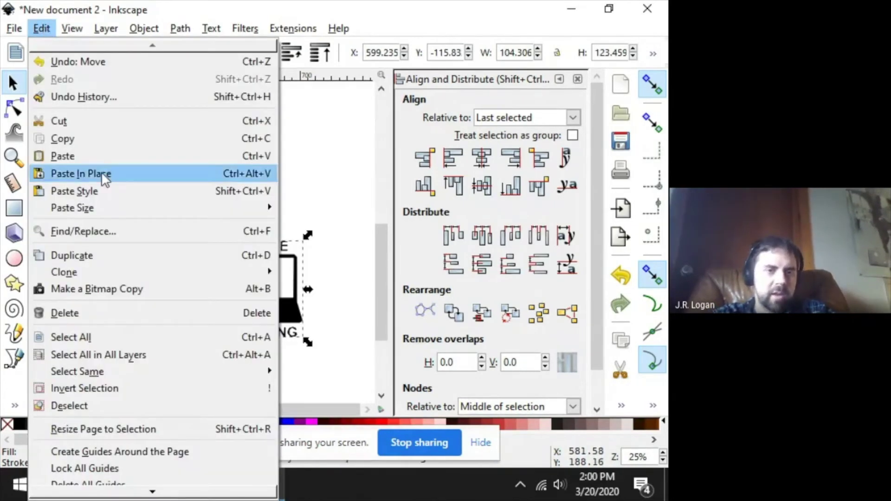
{"action": "scroll", "coordinate": [101, 174], "scroll_direction": "down", "scroll_amount": 4}
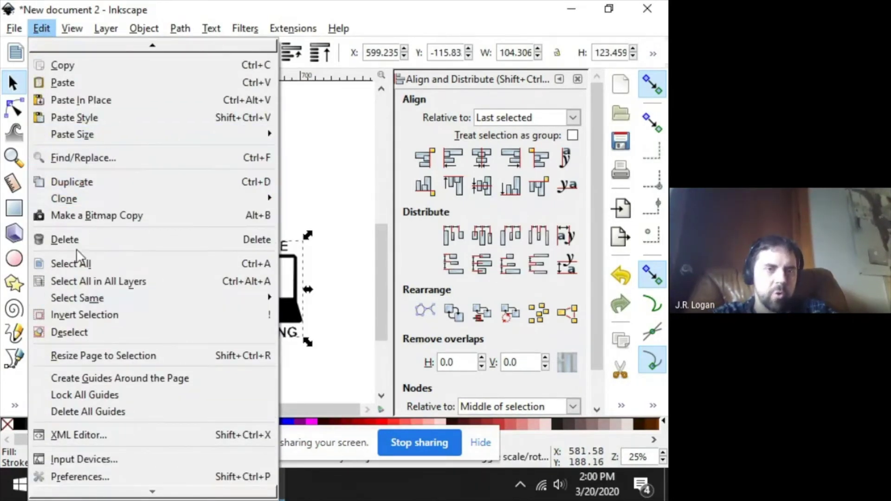
{"action": "scroll", "coordinate": [103, 134], "scroll_direction": "up", "scroll_amount": 4}
{"action": "scroll", "coordinate": [102, 133], "scroll_direction": "down", "scroll_amount": 4}
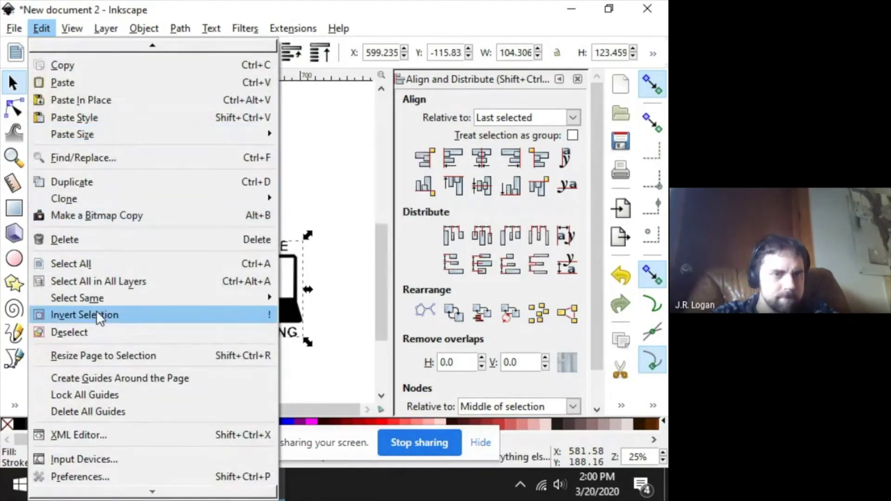
{"action": "mouse_move", "coordinate": [86, 202]}
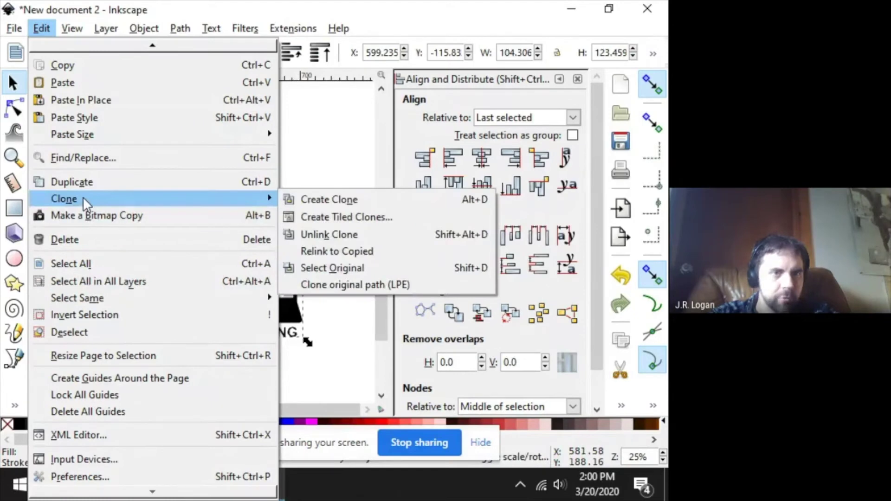
{"action": "left_click", "coordinate": [369, 208]}
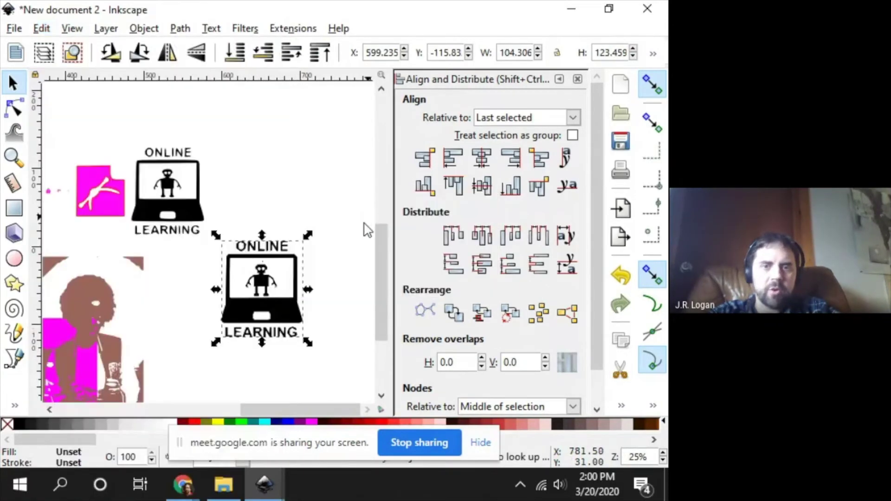
Step: Create tiled clones of the laptop logo in 10 rows and 15 columns with CM reflection + glide reflection symmetry
{"action": "left_click", "coordinate": [46, 28]}
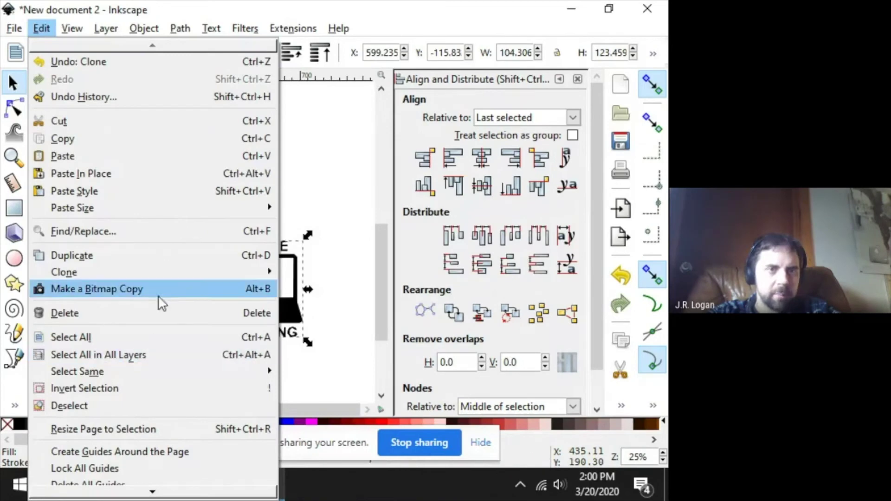
{"action": "scroll", "coordinate": [158, 288], "scroll_direction": "down", "scroll_amount": 3}
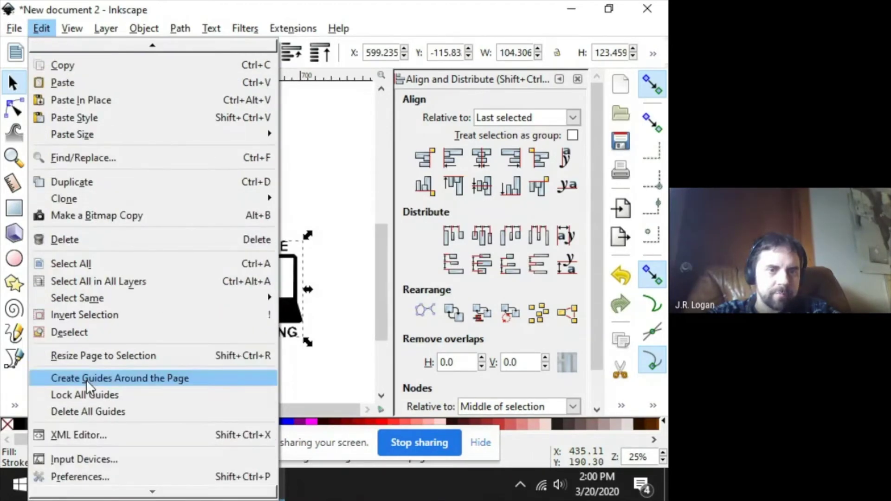
{"action": "scroll", "coordinate": [86, 379], "scroll_direction": "up", "scroll_amount": 3}
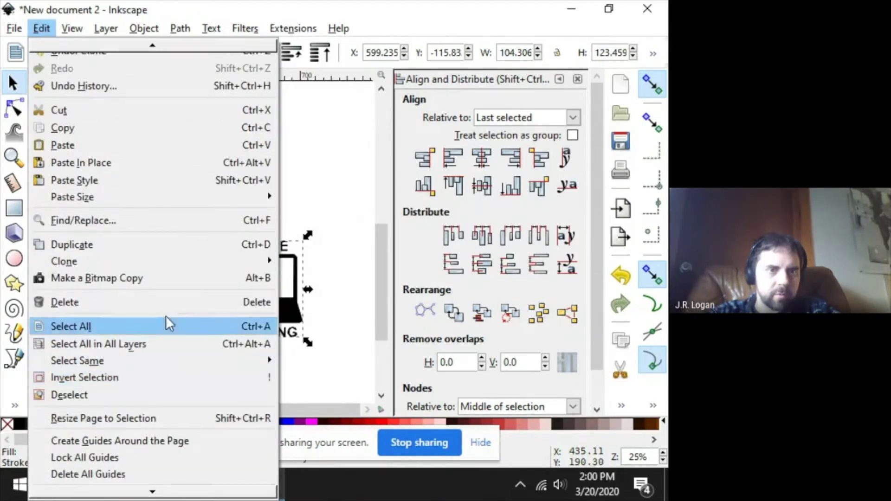
{"action": "mouse_move", "coordinate": [174, 263]}
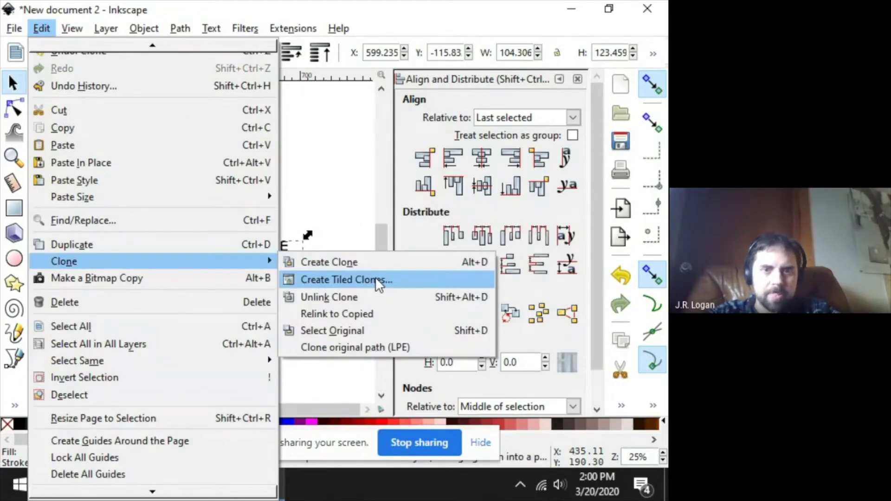
{"action": "left_click", "coordinate": [416, 281]}
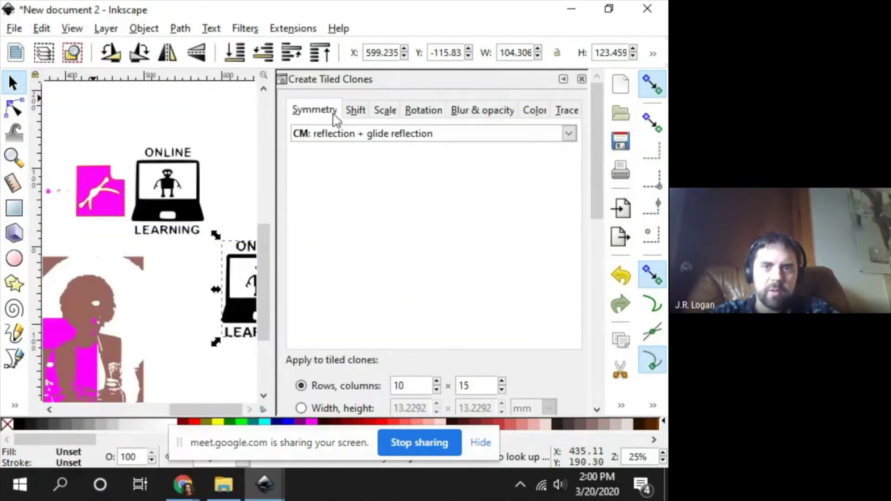
{"action": "left_click", "coordinate": [355, 110]}
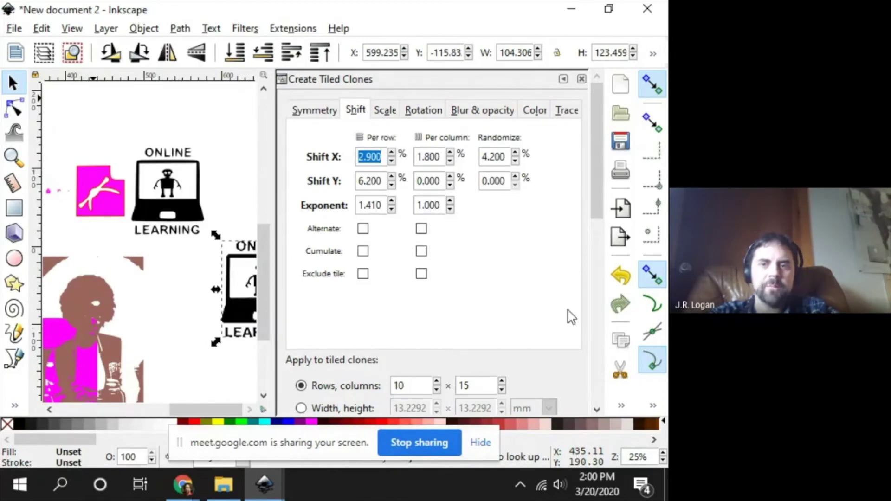
{"action": "scroll", "coordinate": [566, 227], "scroll_direction": "down", "scroll_amount": 10}
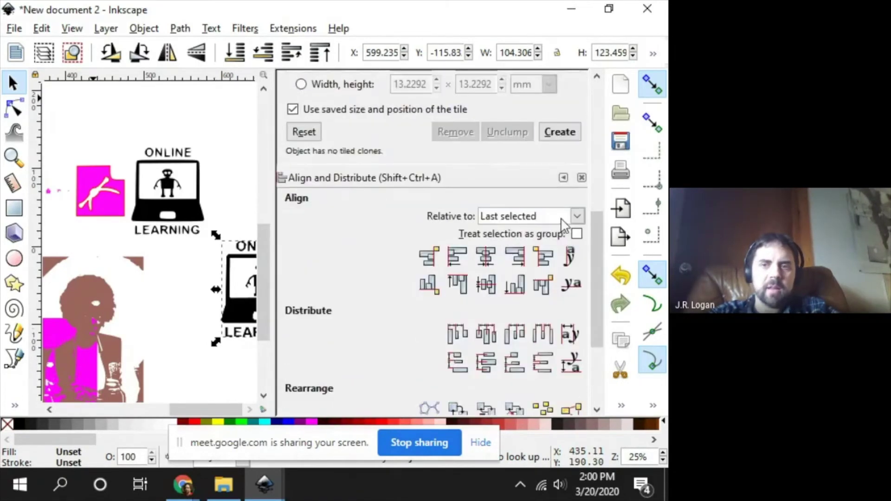
{"action": "left_click", "coordinate": [559, 135]}
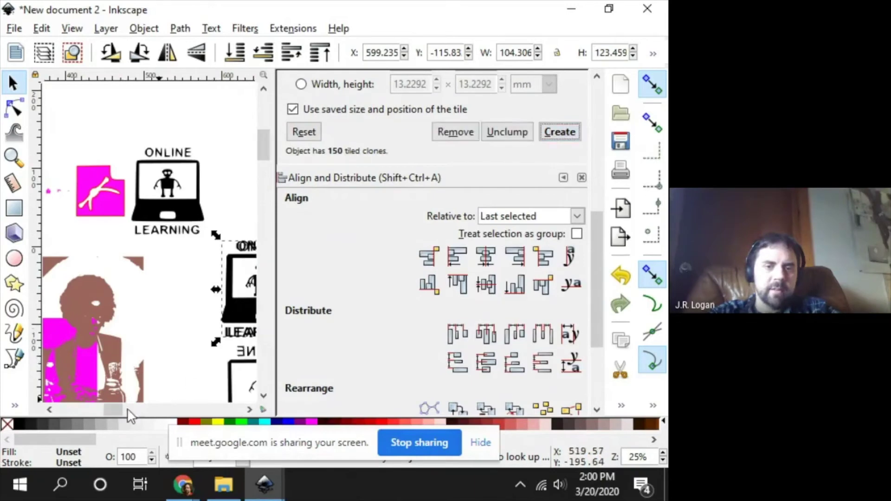
Step: Examine the rows of tiled laptop clones beside the other artwork and check the Advanced Tools Demonstration slide
{"action": "left_click_drag", "start_coordinate": [115, 411], "coordinate": [142, 413]}
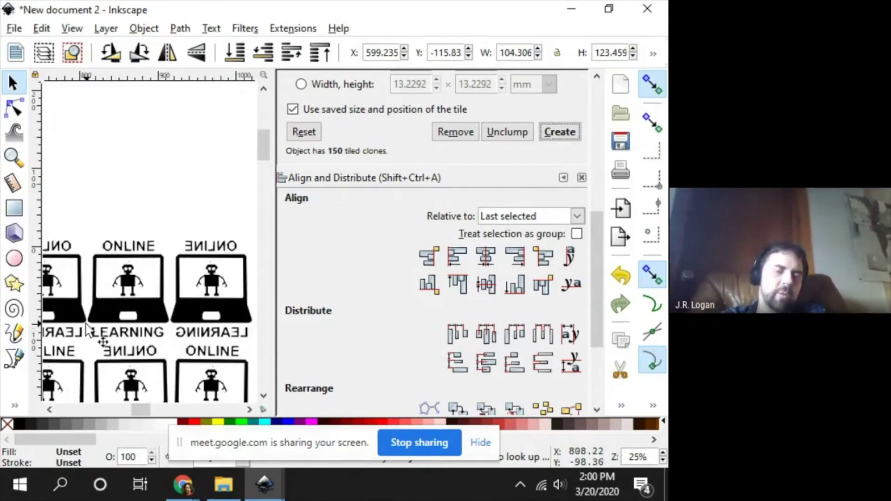
{"action": "scroll", "coordinate": [88, 330], "scroll_direction": "down", "scroll_amount": 2}
{"action": "scroll", "coordinate": [87, 331], "scroll_direction": "down", "scroll_amount": 3}
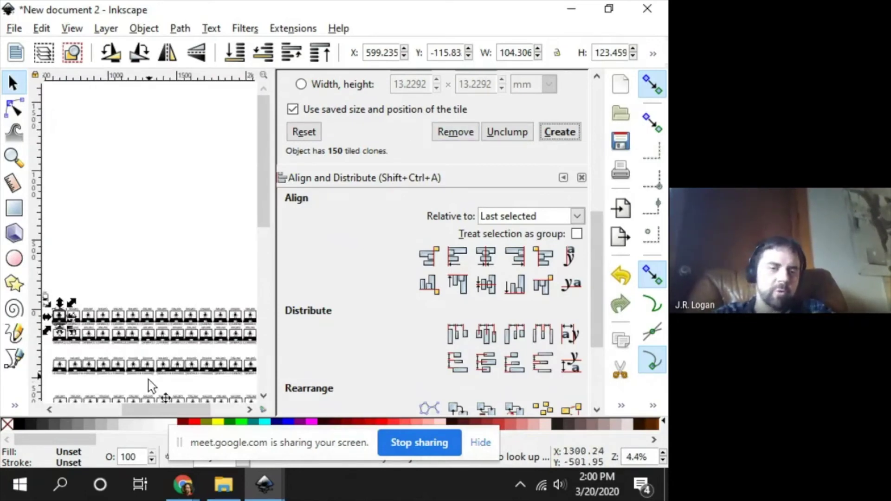
{"action": "left_click_drag", "start_coordinate": [137, 412], "coordinate": [118, 410]}
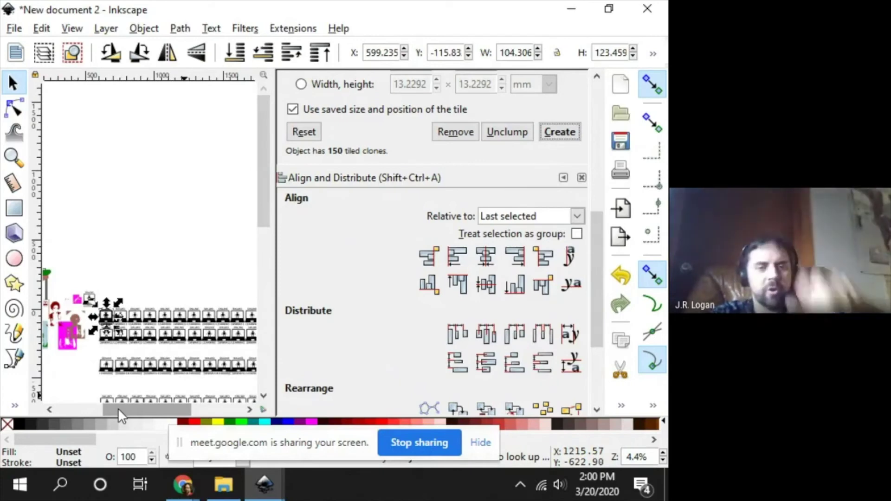
{"action": "left_click_drag", "start_coordinate": [140, 412], "coordinate": [121, 409]}
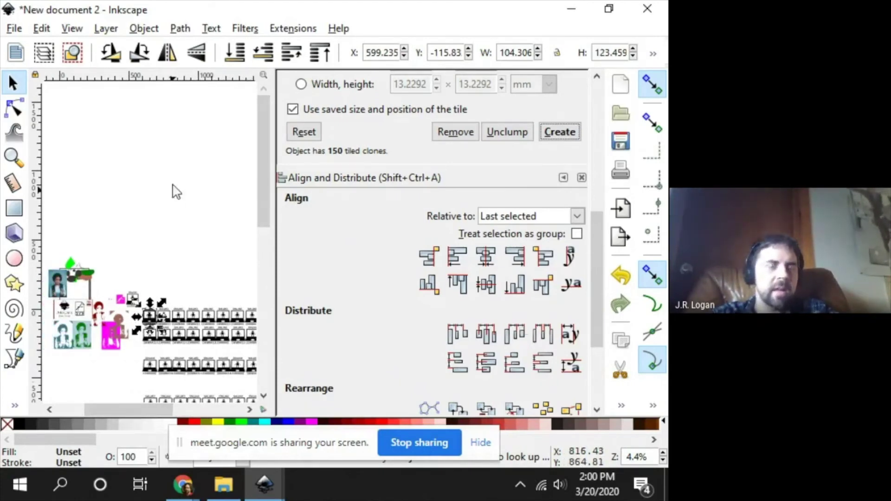
{"action": "key", "text": "alt+Tab"}
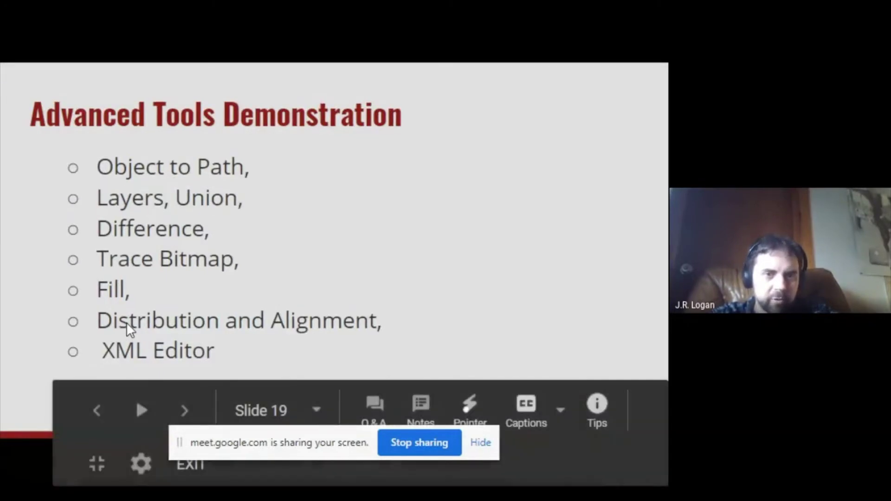
{"action": "key", "text": "alt+Tab"}
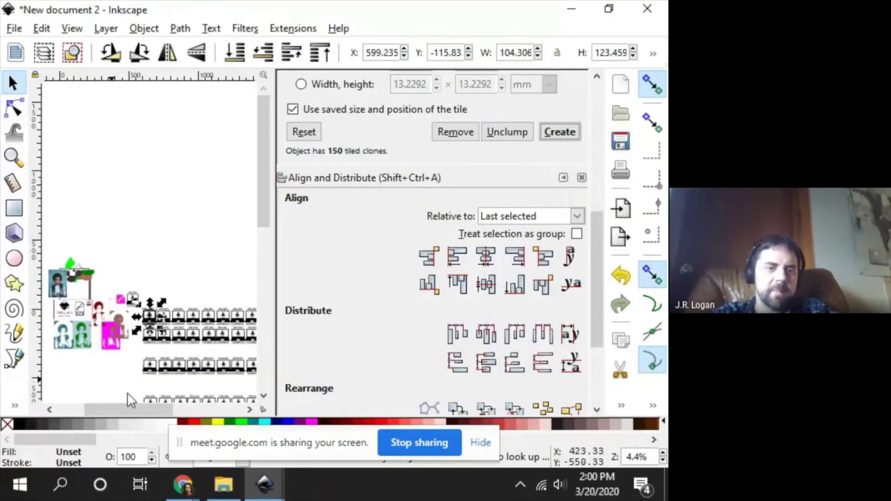
Step: Move the dark green shape, the brown polygon and the lime green shape together in the blank area above the page
{"action": "left_click_drag", "start_coordinate": [133, 405], "coordinate": [110, 403]}
{"action": "scroll", "coordinate": [110, 283], "scroll_direction": "up", "scroll_amount": 2}
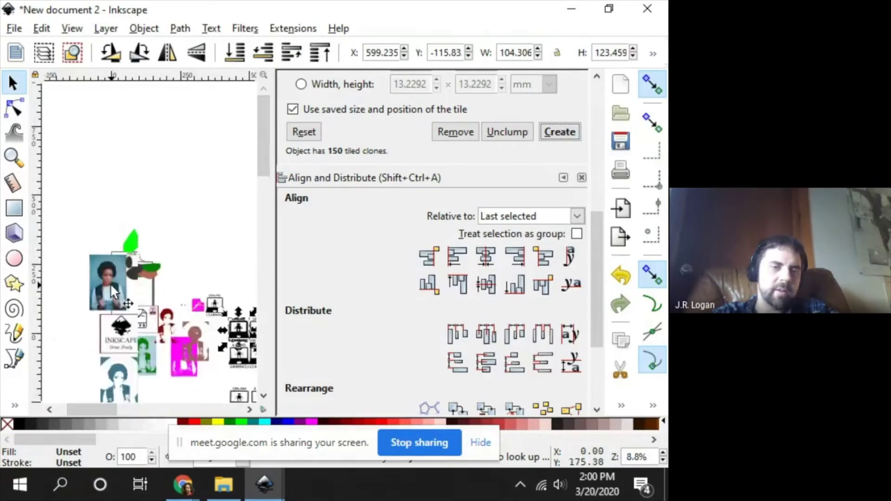
{"action": "scroll", "coordinate": [110, 283], "scroll_direction": "up", "scroll_amount": 2}
{"action": "scroll", "coordinate": [73, 413], "scroll_direction": "right", "scroll_amount": 3}
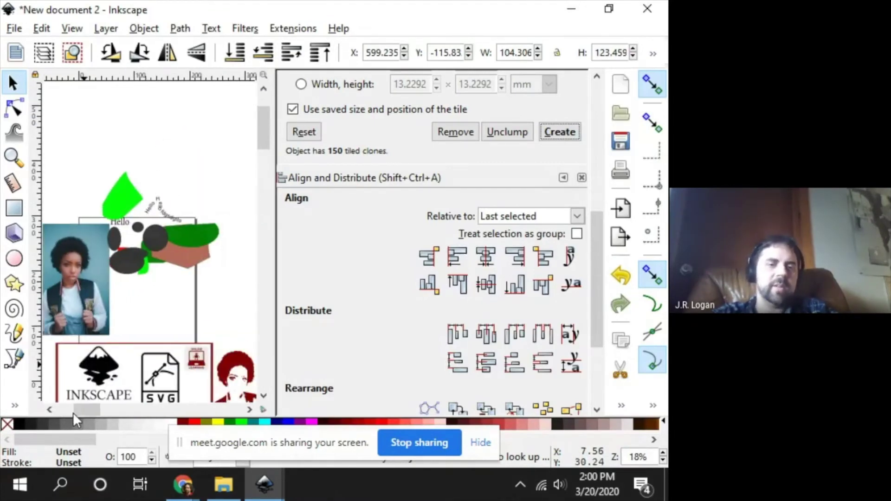
{"action": "left_click", "coordinate": [128, 264]}
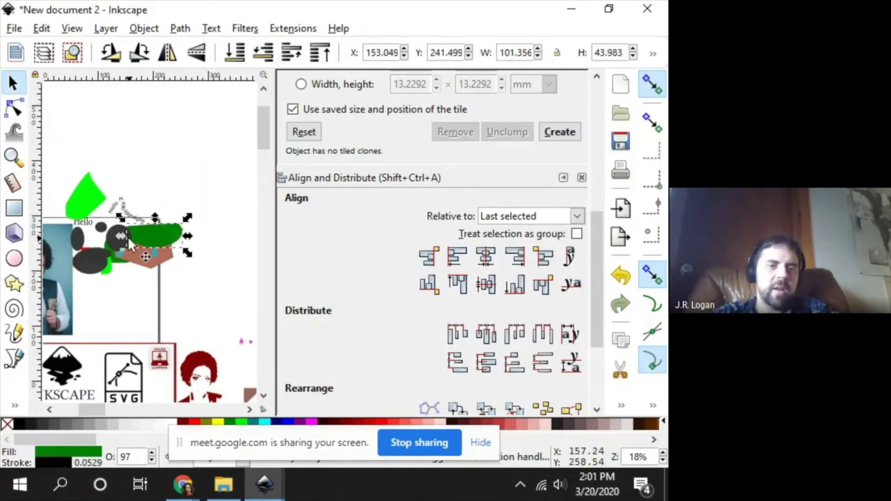
{"action": "left_click", "coordinate": [152, 262]}
{"action": "left_click_drag", "start_coordinate": [155, 230], "coordinate": [178, 145]}
{"action": "left_click_drag", "start_coordinate": [173, 253], "coordinate": [201, 189]}
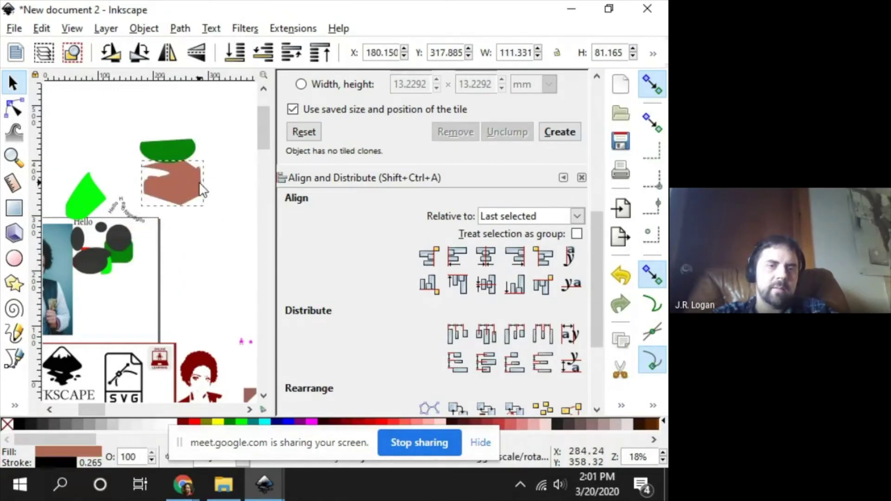
{"action": "left_click_drag", "start_coordinate": [74, 192], "coordinate": [141, 157]}
Step: Group the brown polygon with the dark green shape and open the XML Editor for the group
{"action": "left_click", "coordinate": [193, 172]}
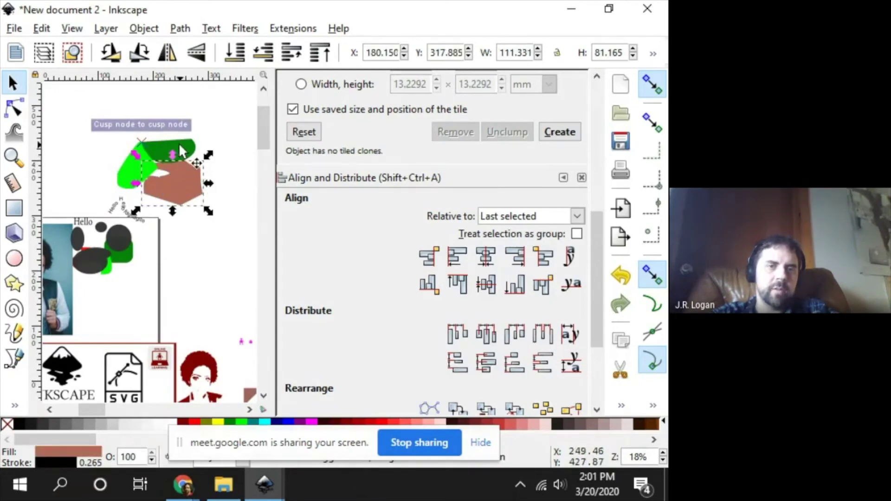
{"action": "left_click", "coordinate": [179, 153], "text": "shift"}
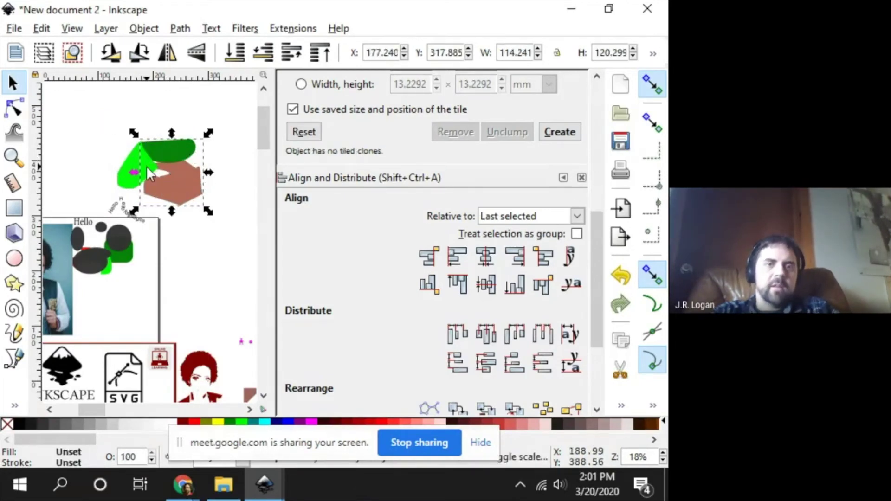
{"action": "left_click", "coordinate": [41, 28]}
{"action": "scroll", "coordinate": [109, 223], "scroll_direction": "down", "scroll_amount": 3}
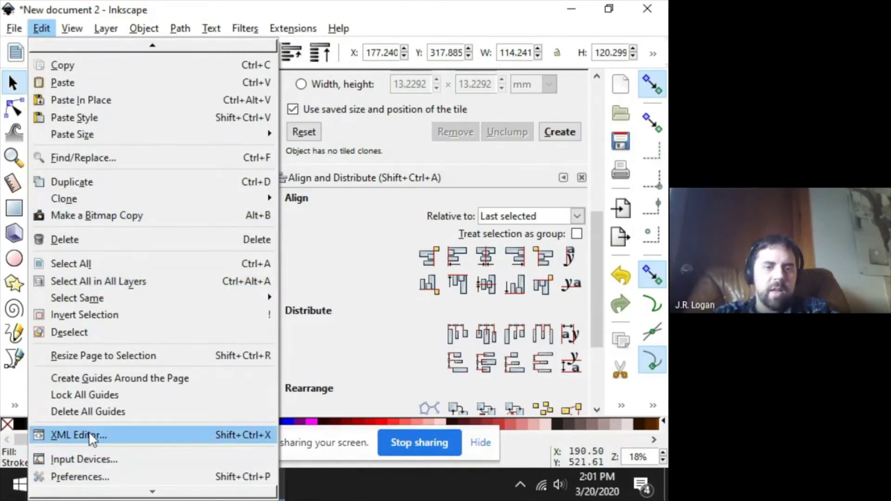
{"action": "left_click", "coordinate": [89, 434]}
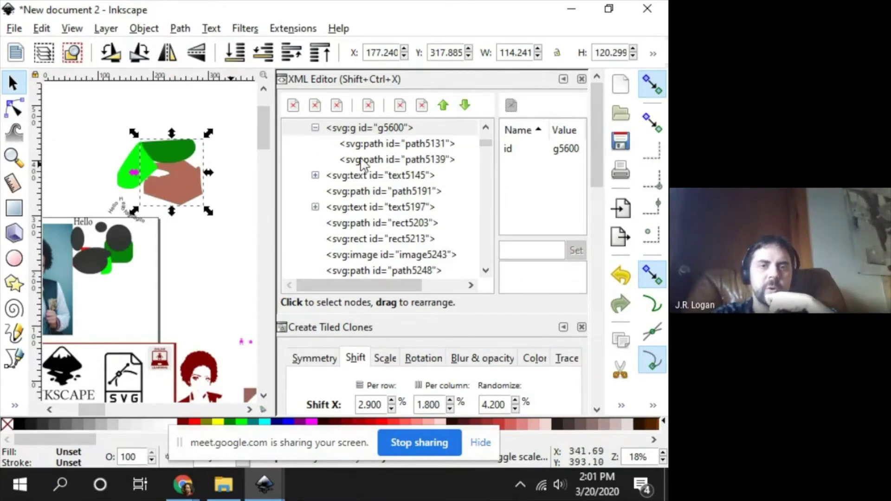
Step: Set the id attribute of the new group's node to shapegroup
{"action": "left_click", "coordinate": [386, 134]}
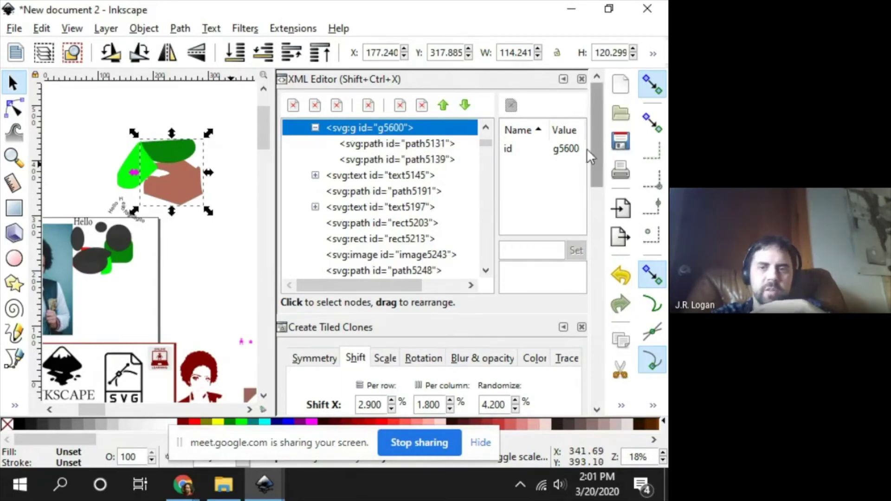
{"action": "left_click", "coordinate": [559, 156]}
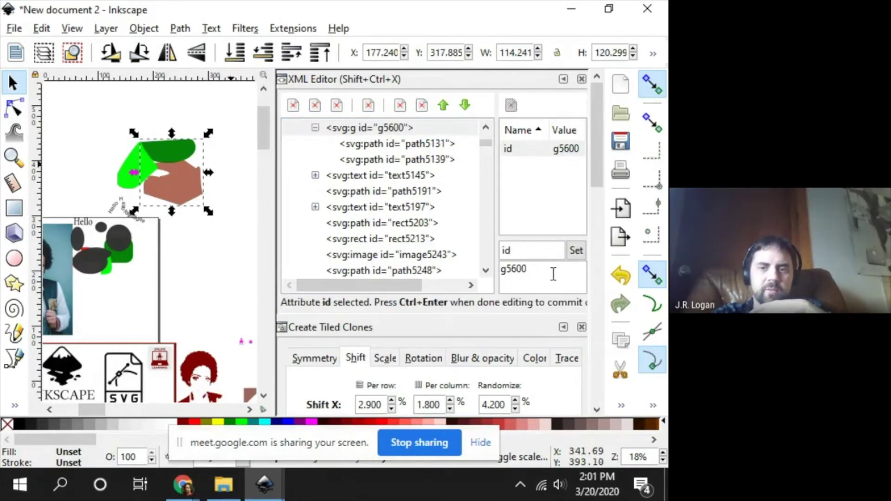
{"action": "key", "text": "ctrl+a"}
{"action": "type", "text": "shapegroup"}
{"action": "key", "text": "Return"}
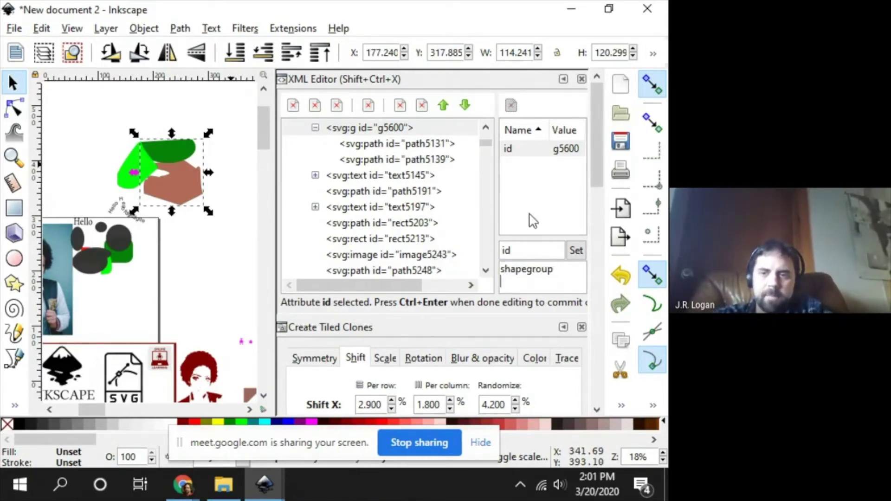
{"action": "left_click", "coordinate": [576, 250]}
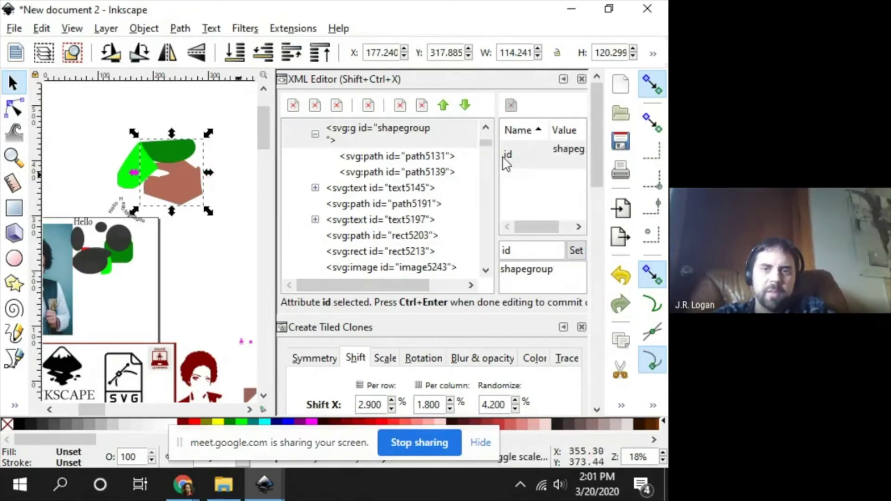
Step: Select the brown polygon's path node, widen the attribute list and show the value of its d attribute
{"action": "left_click", "coordinate": [432, 158]}
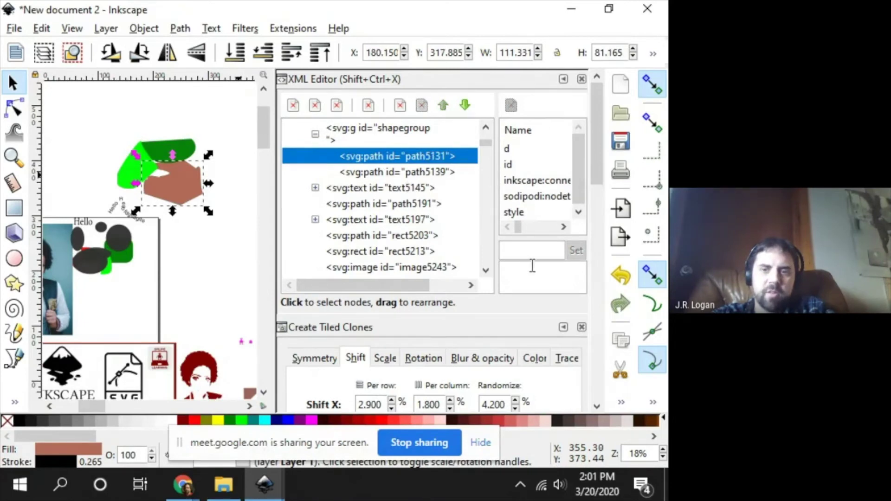
{"action": "left_click", "coordinate": [531, 250]}
{"action": "left_click", "coordinate": [399, 160]}
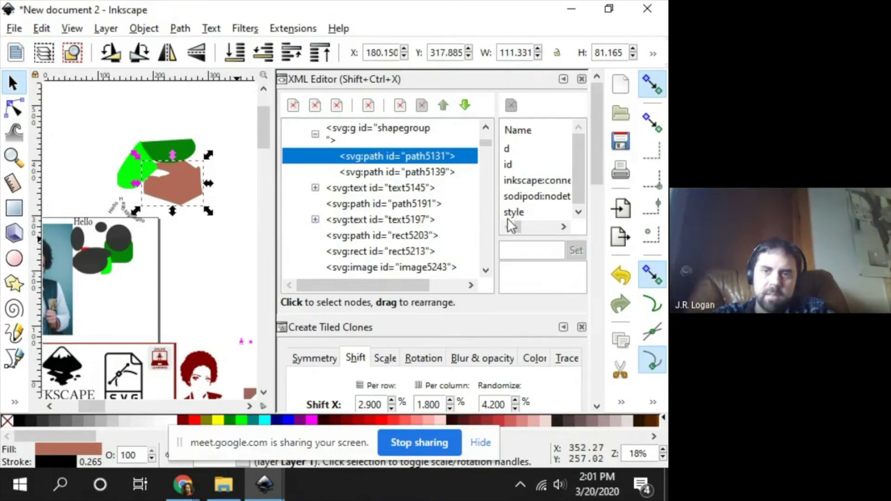
{"action": "left_click_drag", "start_coordinate": [497, 211], "coordinate": [410, 212]}
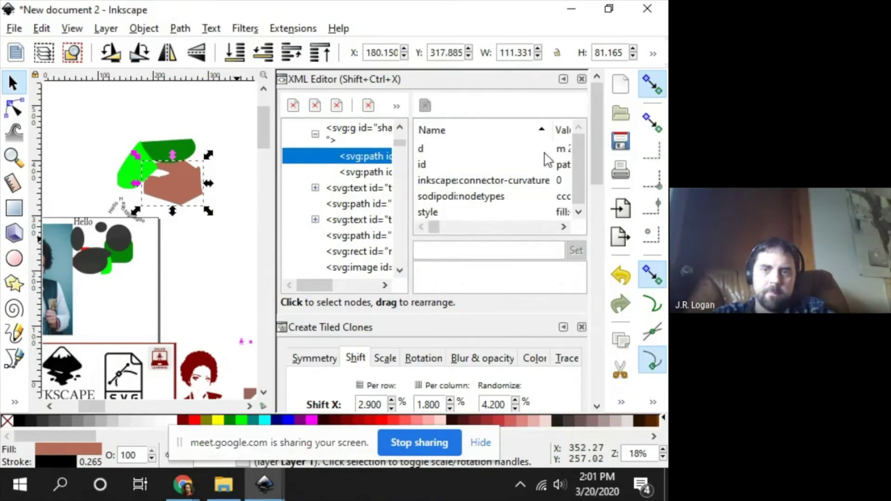
{"action": "left_click_drag", "start_coordinate": [433, 226], "coordinate": [439, 226]}
{"action": "left_click", "coordinate": [518, 164]}
{"action": "left_click", "coordinate": [516, 148]}
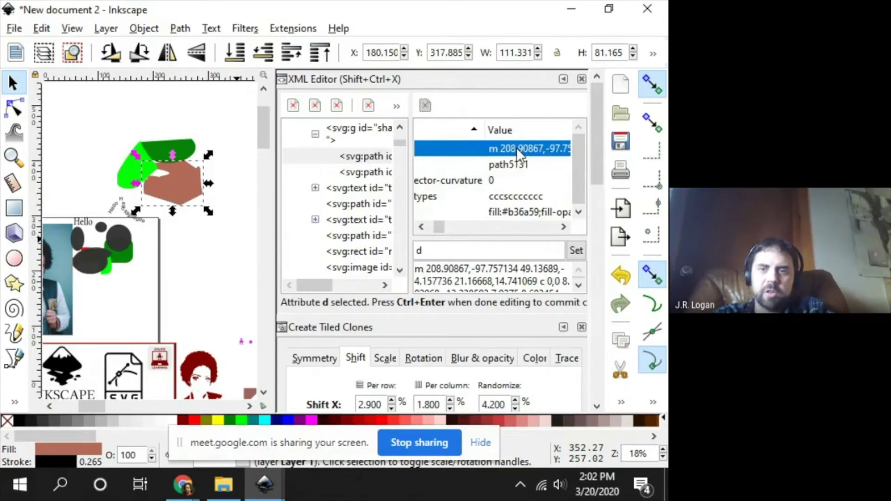
Step: Set the id attribute of the brown polygon's path node to jrsshape
{"action": "left_click_drag", "start_coordinate": [485, 276], "coordinate": [482, 273]}
{"action": "left_click", "coordinate": [485, 275]}
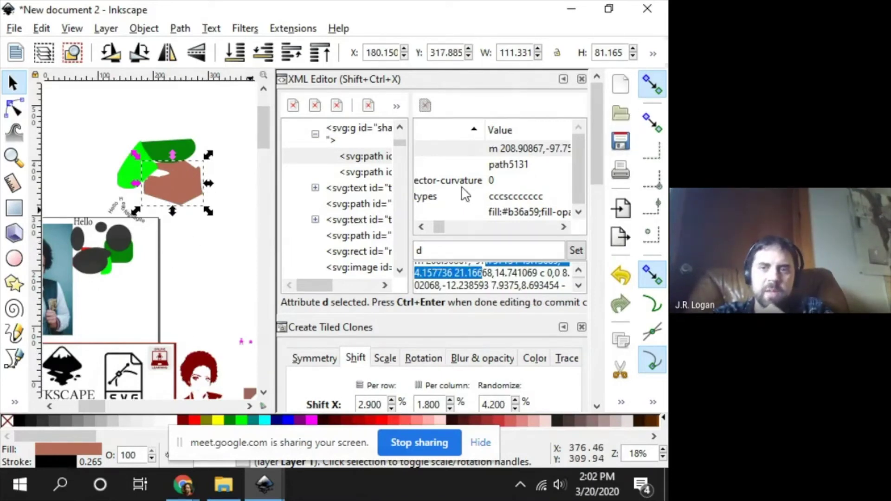
{"action": "left_click", "coordinate": [509, 170]}
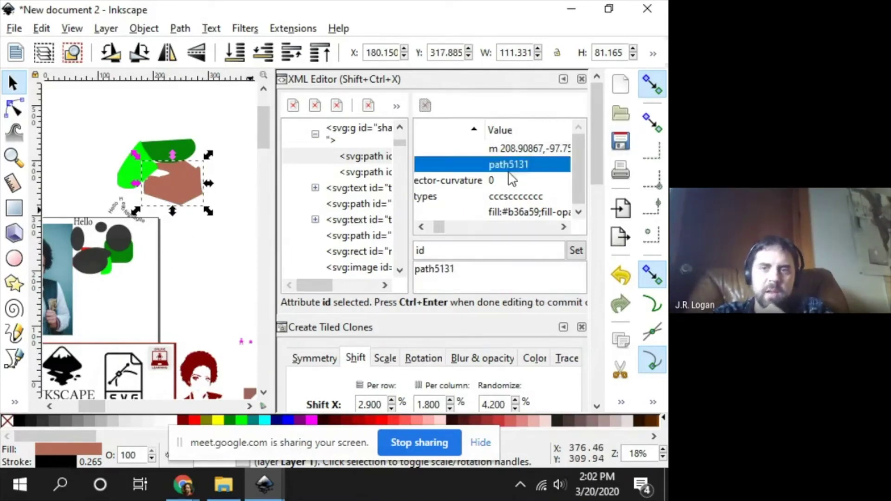
{"action": "double_click", "coordinate": [464, 269]}
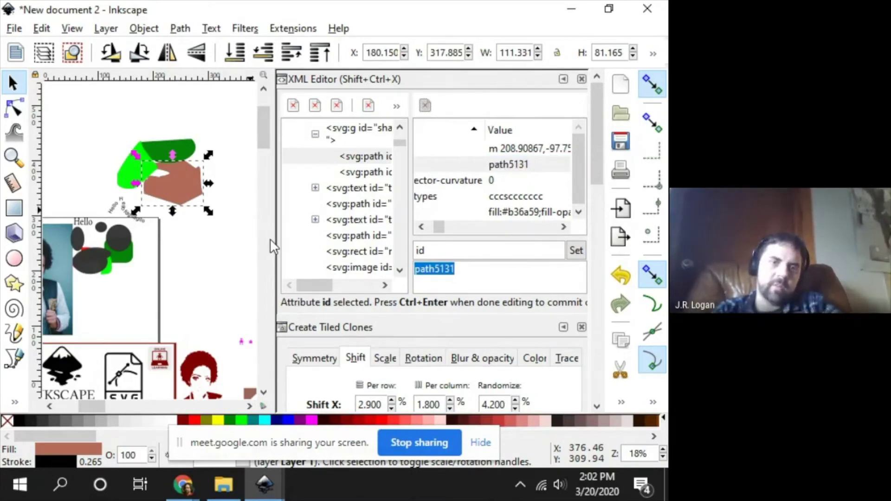
{"action": "type", "text": "jrssha"}
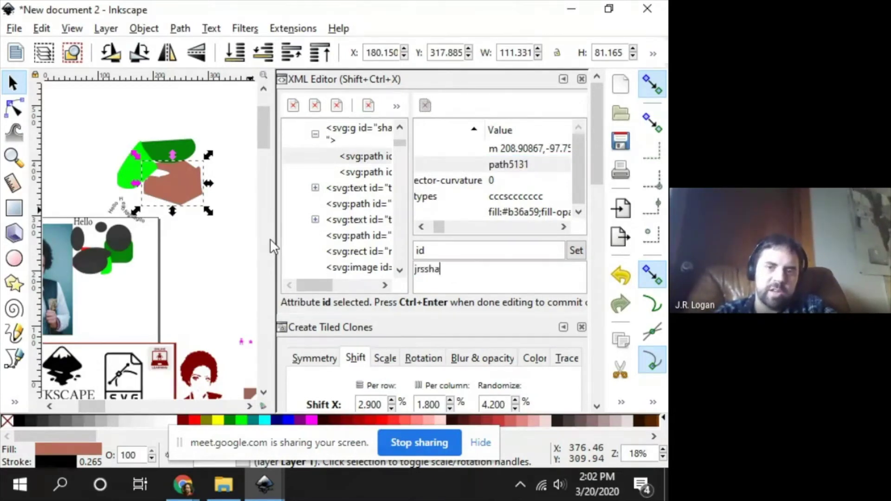
{"action": "type", "text": "pe"}
{"action": "key", "text": "Return"}
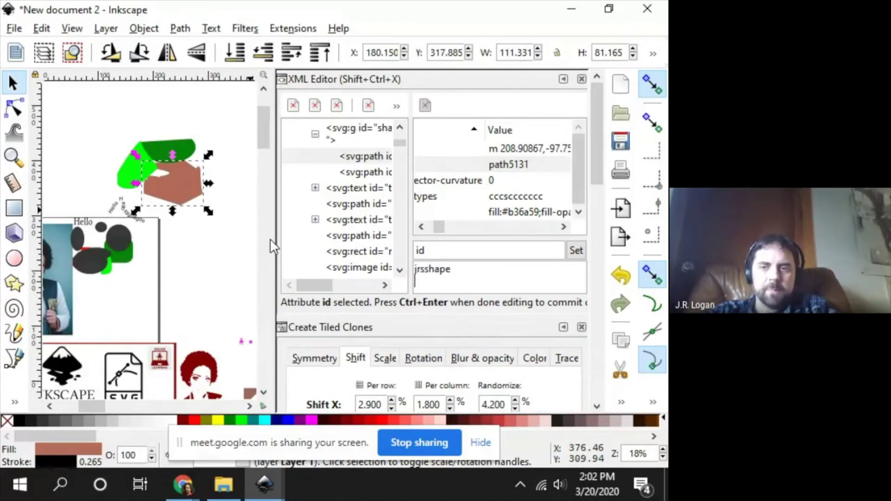
{"action": "scroll", "coordinate": [270, 239], "scroll_direction": "down", "scroll_amount": 5}
{"action": "scroll", "coordinate": [271, 260], "scroll_direction": "up", "scroll_amount": 5}
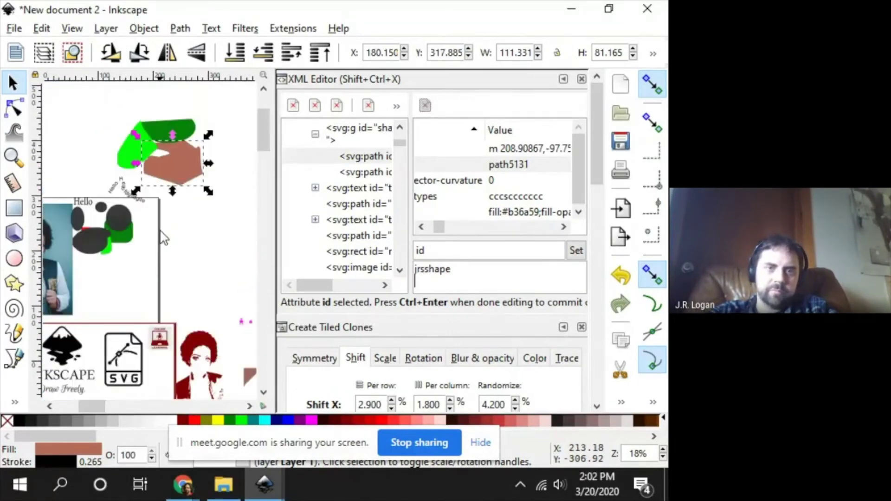
{"action": "left_click", "coordinate": [576, 251]}
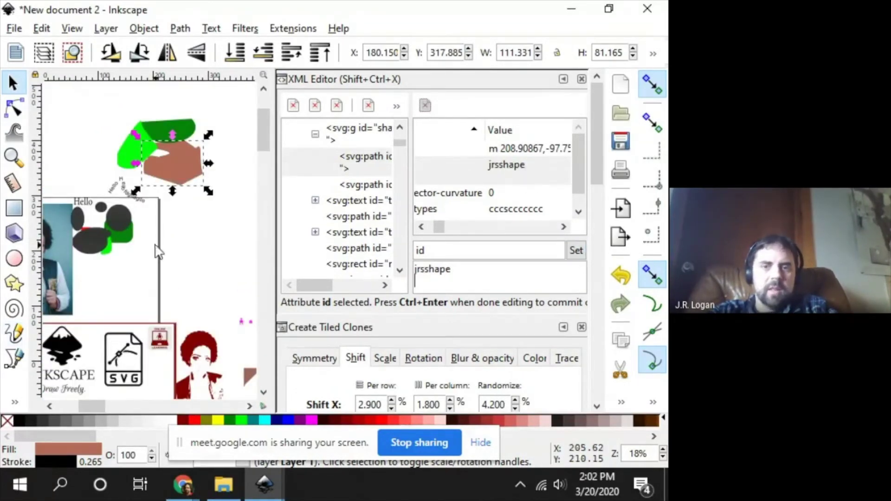
Step: Select the grouped shapes on the canvas and examine the shapegroup node and its child paths by collapsing and expanding it
{"action": "left_click", "coordinate": [188, 246]}
{"action": "left_click", "coordinate": [188, 153]}
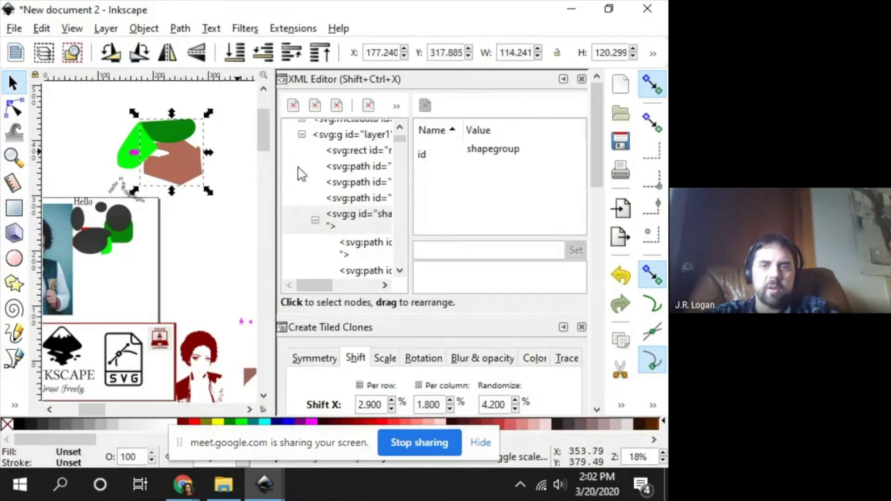
{"action": "scroll", "coordinate": [375, 190], "scroll_direction": "up", "scroll_amount": 2}
{"action": "scroll", "coordinate": [378, 191], "scroll_direction": "up", "scroll_amount": 1}
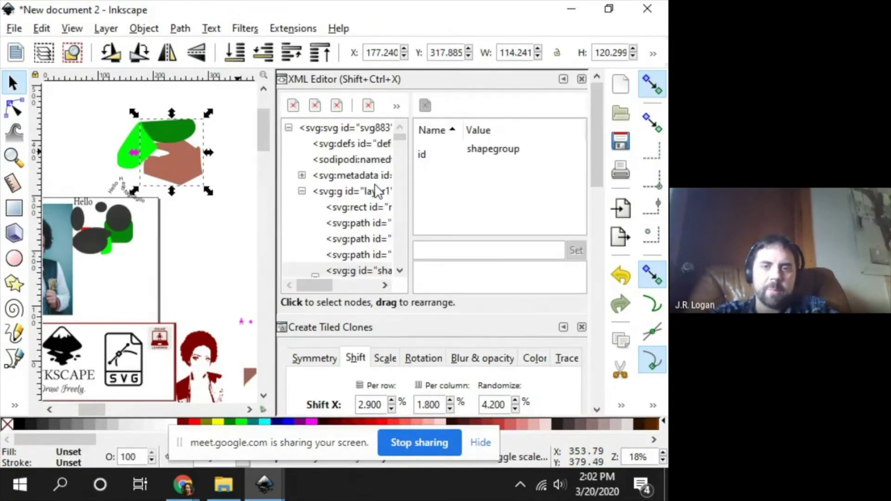
{"action": "scroll", "coordinate": [377, 195], "scroll_direction": "down", "scroll_amount": 2}
{"action": "scroll", "coordinate": [319, 190], "scroll_direction": "down", "scroll_amount": 2}
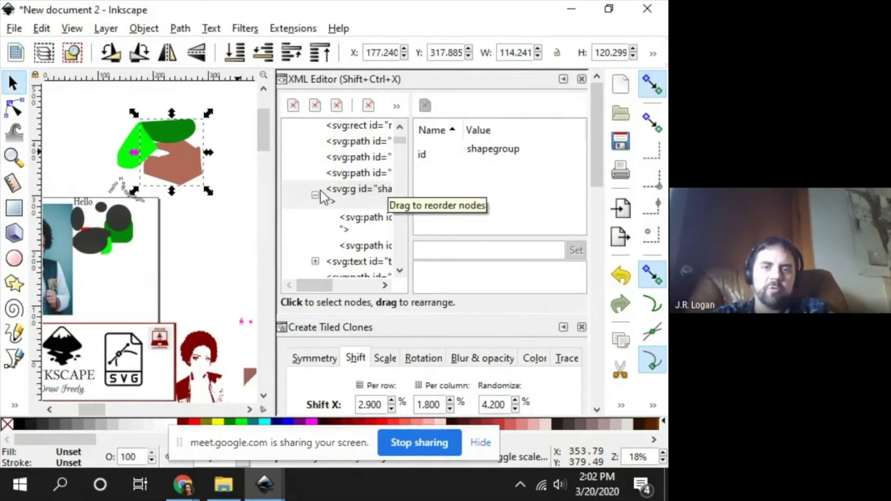
{"action": "left_click", "coordinate": [316, 195]}
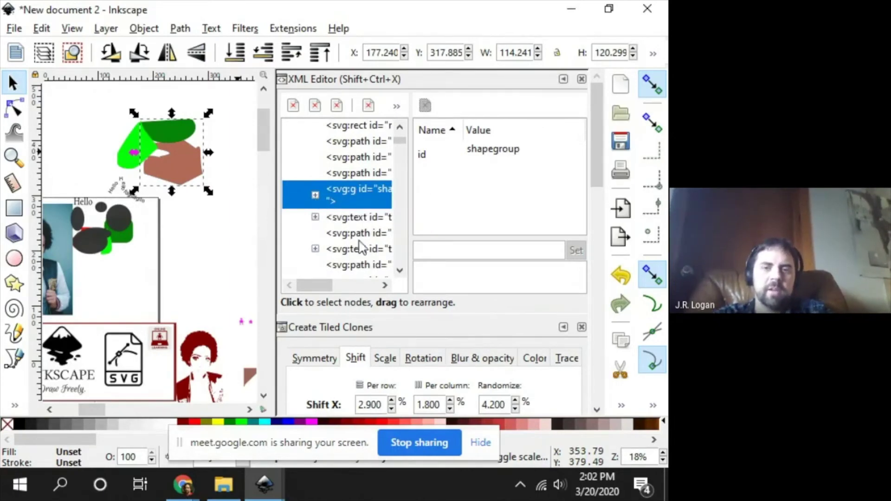
{"action": "scroll", "coordinate": [358, 179], "scroll_direction": "down", "scroll_amount": 1}
{"action": "scroll", "coordinate": [355, 177], "scroll_direction": "up", "scroll_amount": 2}
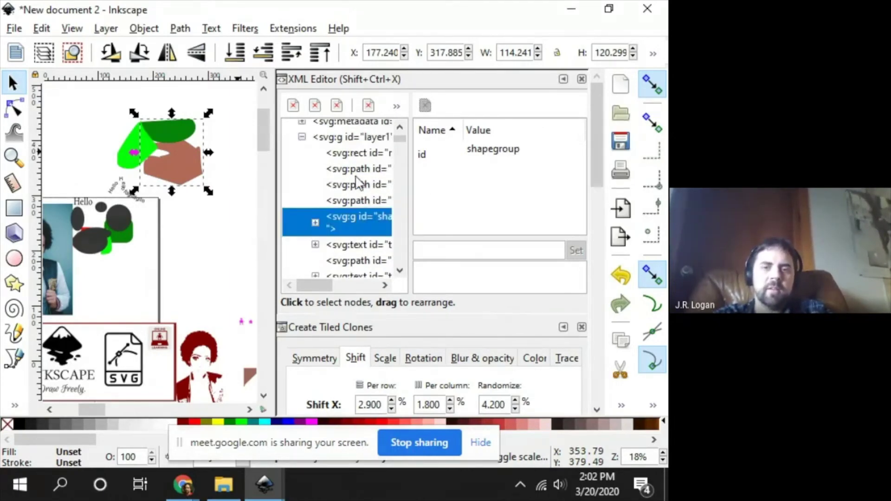
{"action": "left_click", "coordinate": [315, 222]}
{"action": "scroll", "coordinate": [366, 250], "scroll_direction": "down", "scroll_amount": 2}
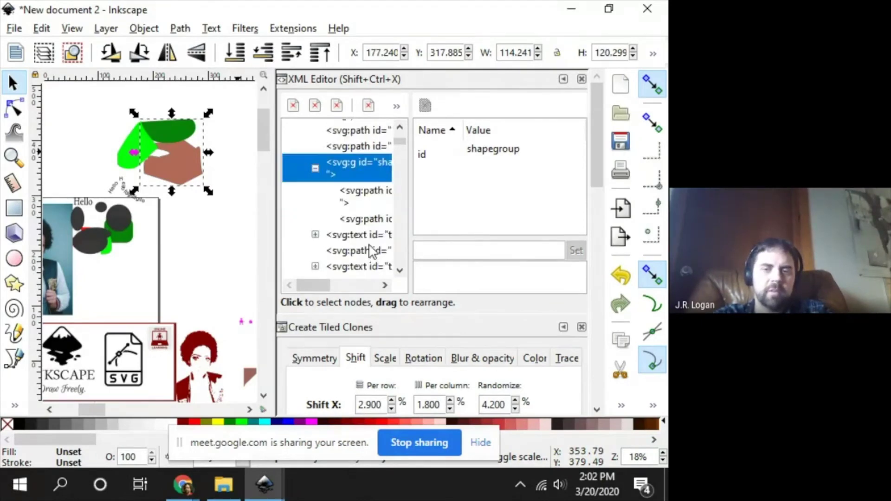
{"action": "scroll", "coordinate": [370, 187], "scroll_direction": "up", "scroll_amount": 1}
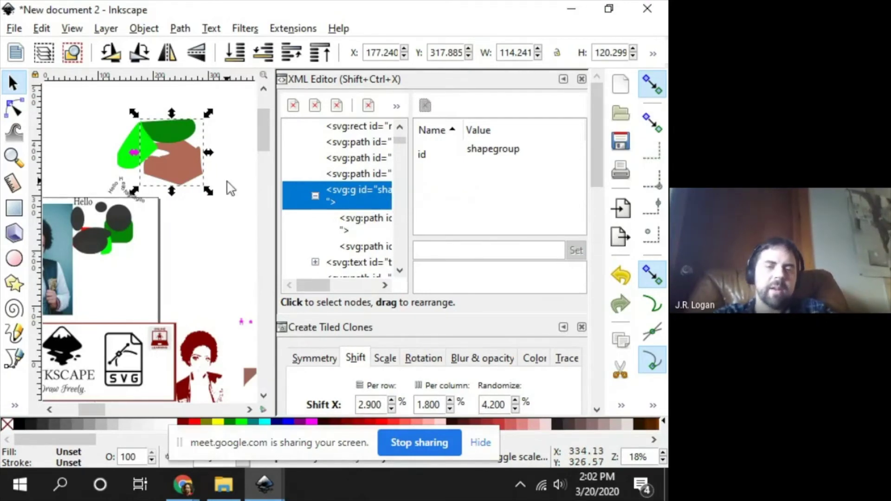
Step: Widen the XML node tree and look through the ids of the document's elements, from the root node down to the clones
{"action": "left_click_drag", "start_coordinate": [412, 190], "coordinate": [570, 199]}
{"action": "scroll", "coordinate": [389, 200], "scroll_direction": "up", "scroll_amount": 3}
{"action": "left_click", "coordinate": [386, 179]}
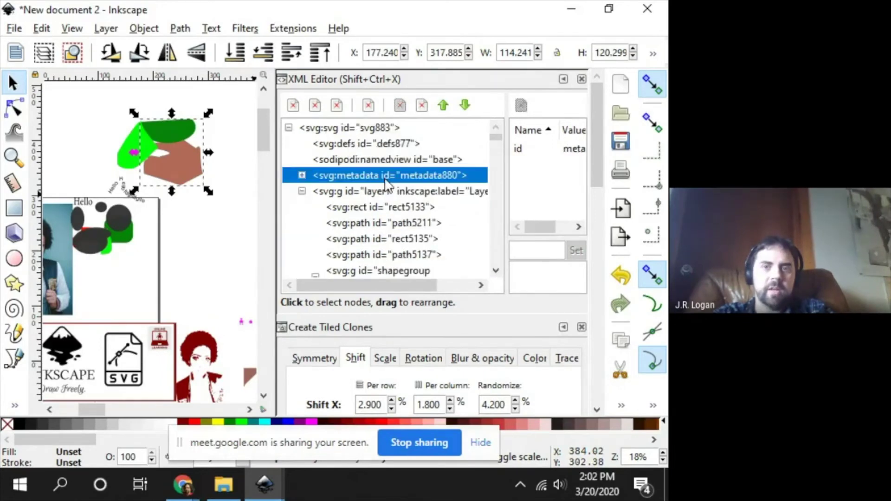
{"action": "scroll", "coordinate": [387, 180], "scroll_direction": "down", "scroll_amount": 15}
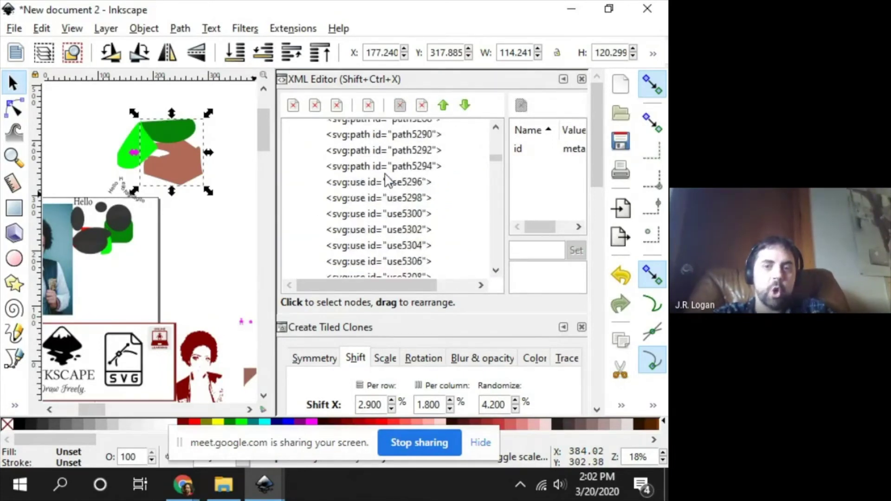
{"action": "scroll", "coordinate": [387, 180], "scroll_direction": "up", "scroll_amount": 12}
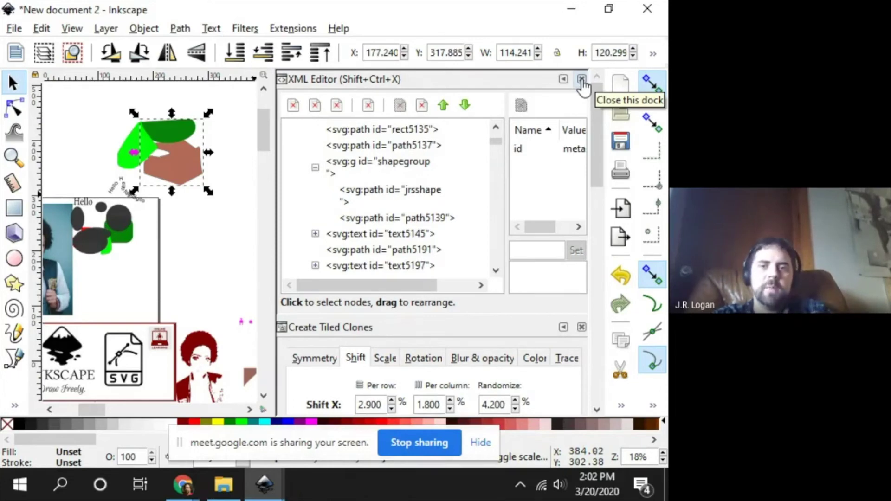
{"action": "scroll", "coordinate": [388, 153], "scroll_direction": "down", "scroll_amount": 3}
{"action": "scroll", "coordinate": [390, 165], "scroll_direction": "up", "scroll_amount": 3}
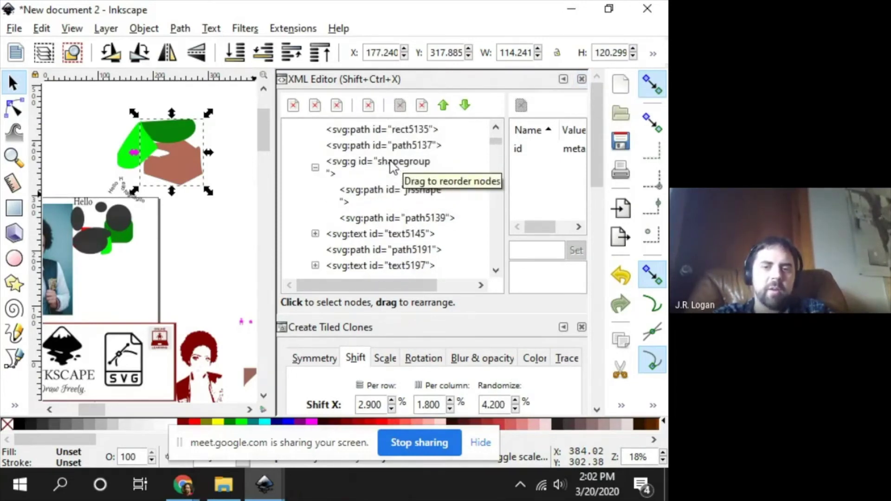
Step: Close the XML Editor and Create Tiled Clones dialogs and reselect the group of the brown and dark green shapes
{"action": "left_click", "coordinate": [582, 79]}
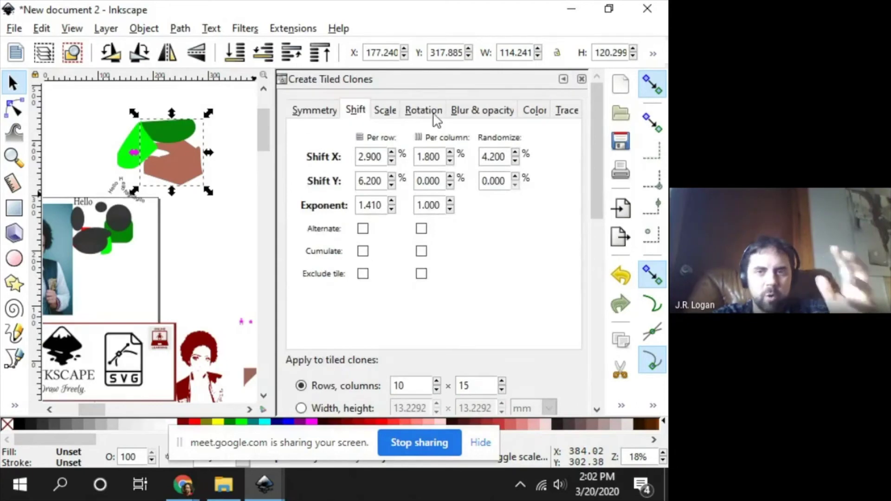
{"action": "left_click", "coordinate": [581, 78]}
{"action": "left_click", "coordinate": [578, 80]}
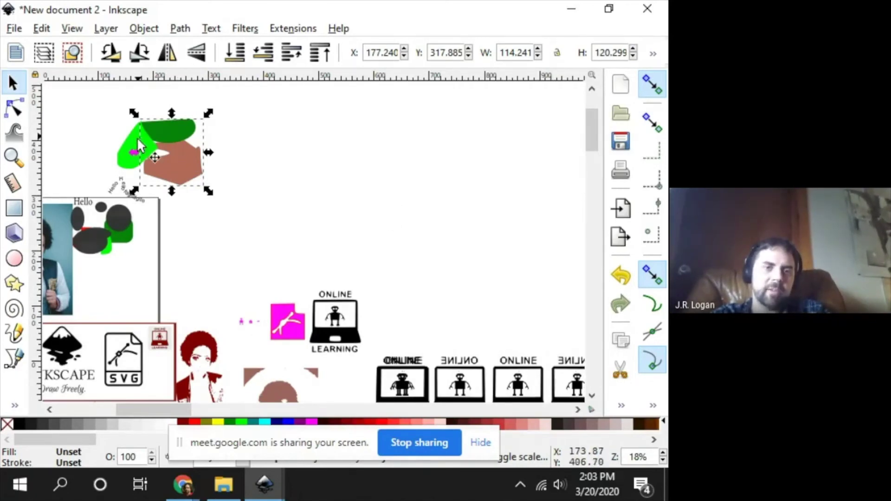
{"action": "left_click", "coordinate": [269, 185]}
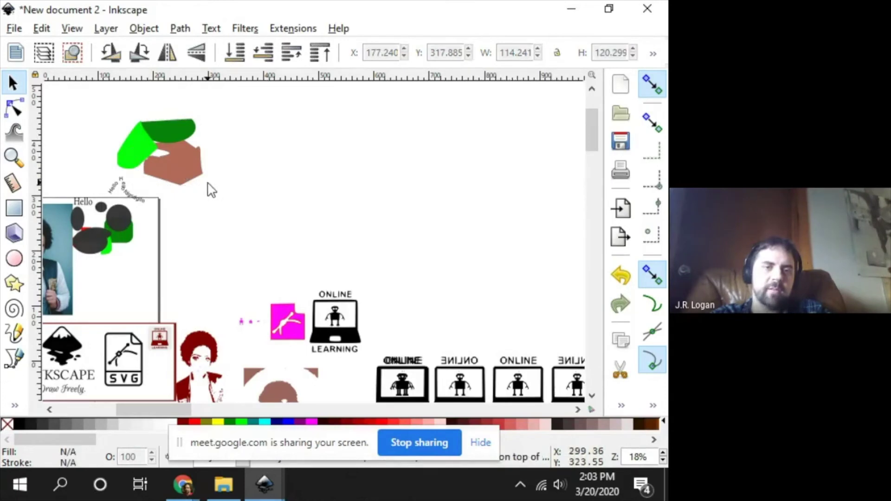
{"action": "left_click", "coordinate": [182, 179]}
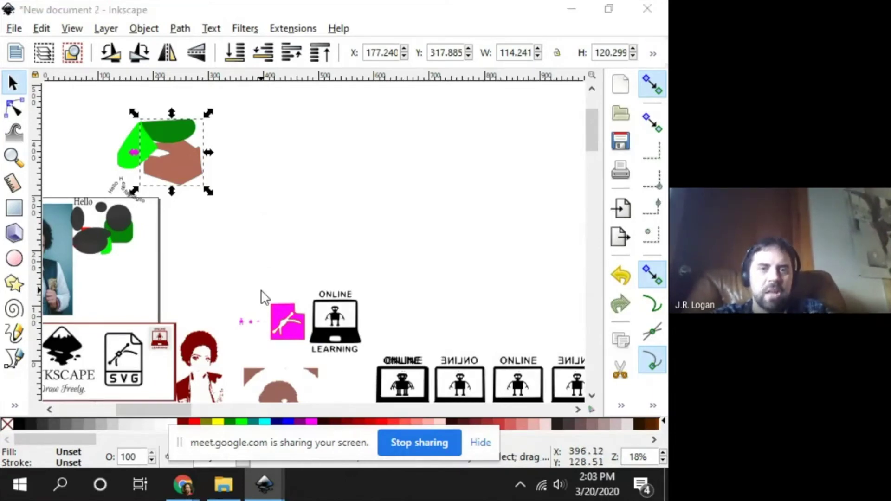
Step: Switch to the presentation to show the Questions and Answers slide, then return to Inkscape and stop the screen sharing
{"action": "key", "text": "alt+Tab"}
{"action": "key", "text": "Right"}
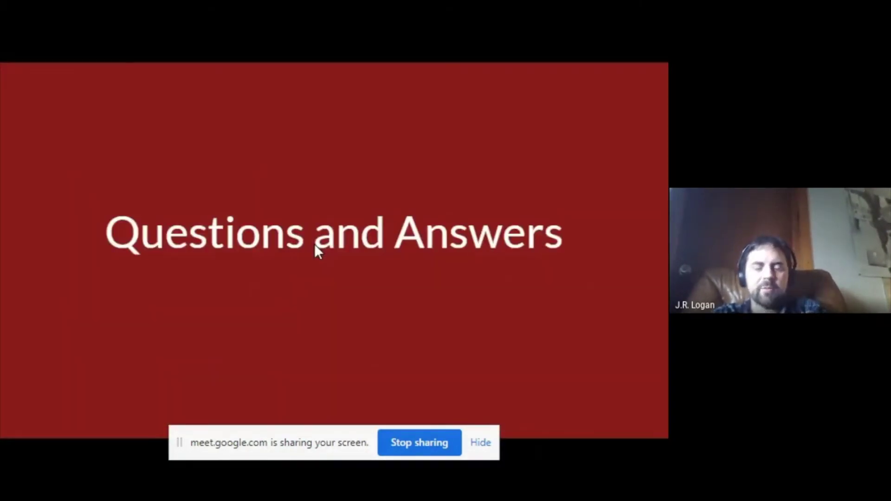
{"action": "key", "text": "alt+Tab"}
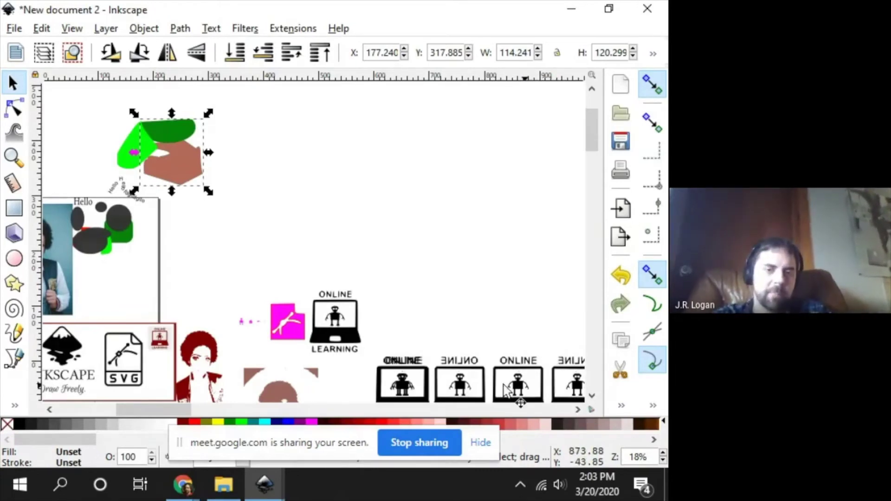
{"action": "left_click", "coordinate": [437, 443]}
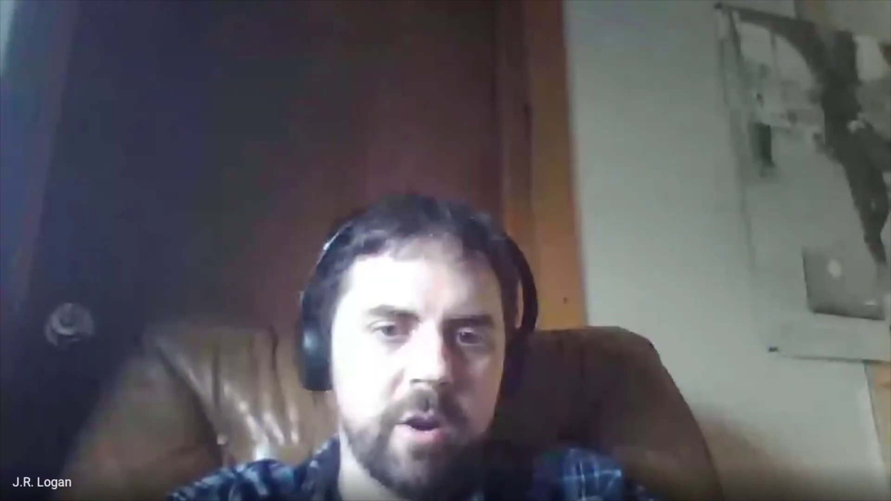
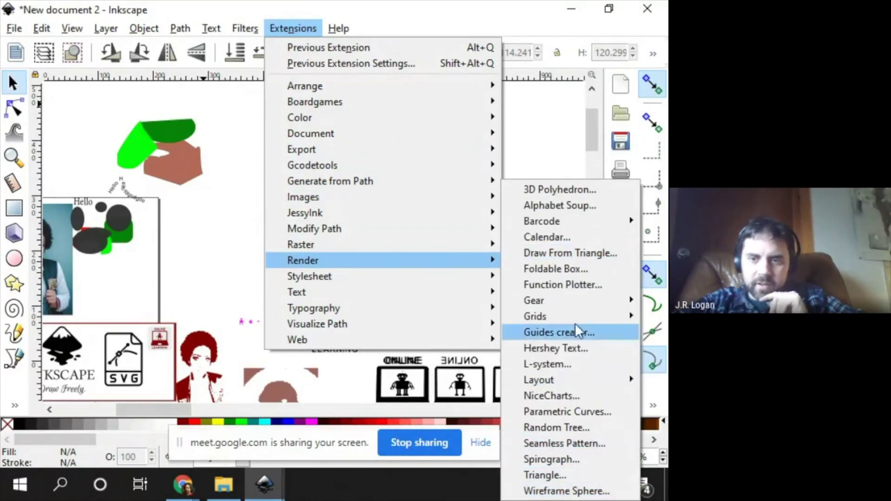
Step: Open the Gear render extension, set the number of teeth to 20 and turn on the live preview
{"action": "mouse_move", "coordinate": [571, 300]}
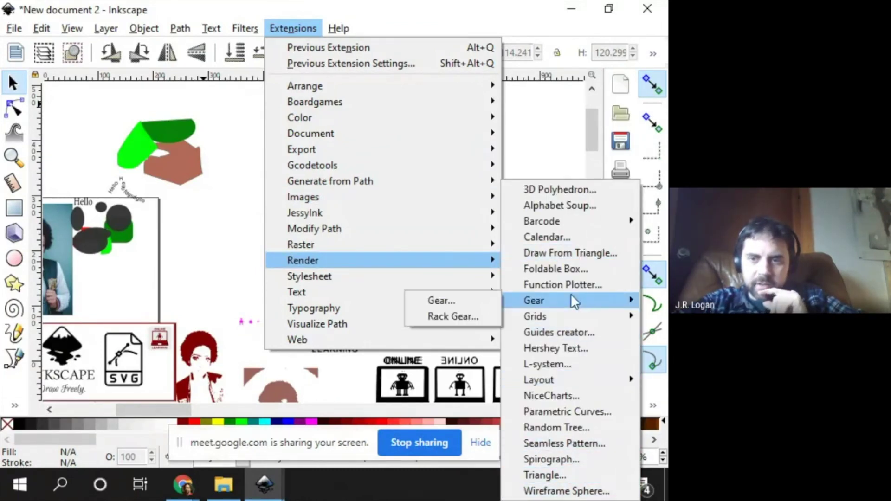
{"action": "left_click", "coordinate": [475, 303]}
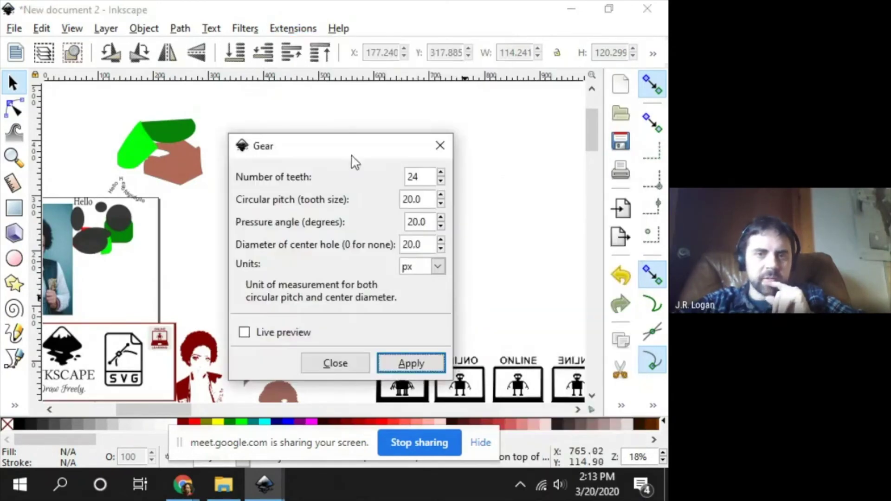
{"action": "left_click_drag", "start_coordinate": [344, 154], "coordinate": [190, 87]}
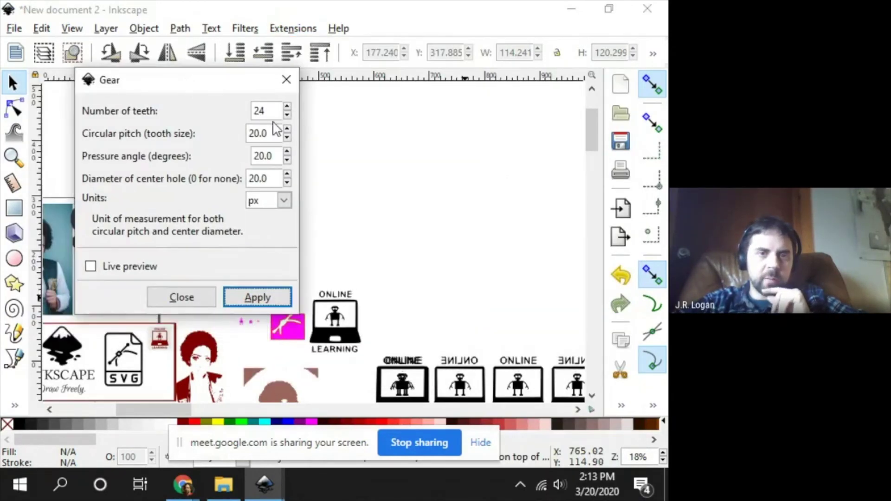
{"action": "left_click", "coordinate": [290, 116]}
{"action": "left_click", "coordinate": [290, 116]}
{"action": "left_click", "coordinate": [290, 116]}
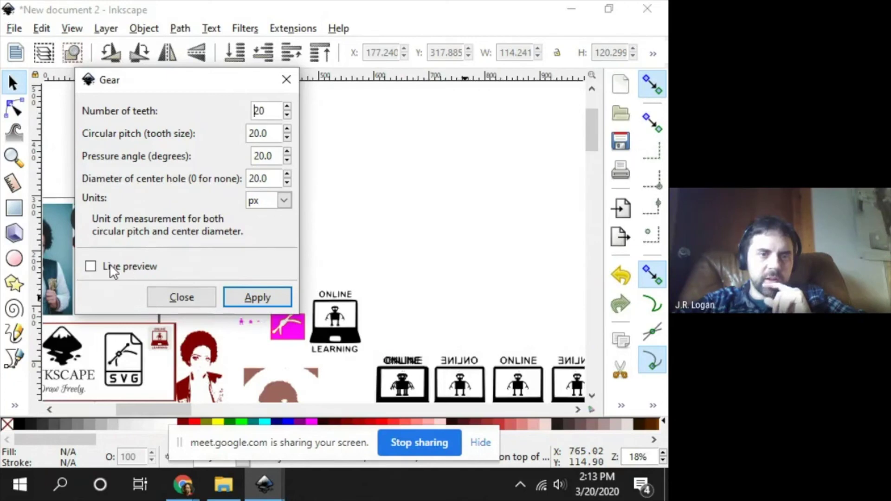
{"action": "left_click", "coordinate": [91, 267]}
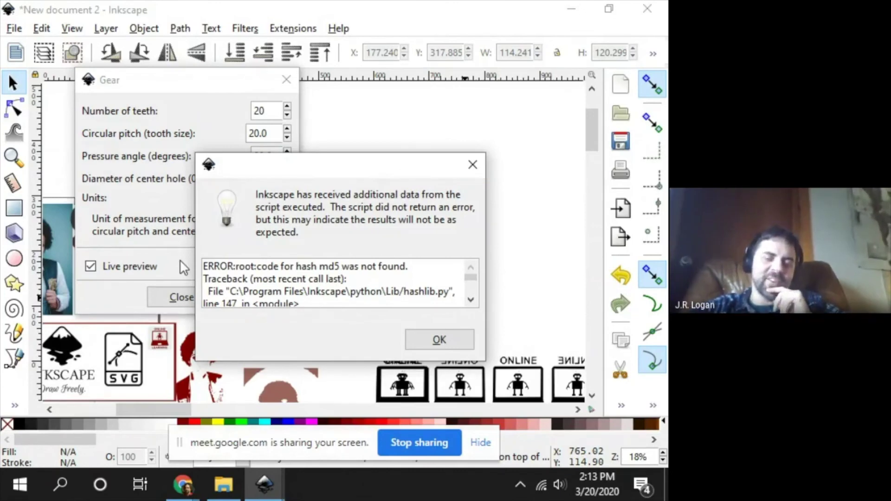
Step: Read through the traceback text in the script message
{"action": "left_click", "coordinate": [475, 300]}
{"action": "left_click", "coordinate": [475, 300]}
{"action": "left_click", "coordinate": [475, 300]}
{"action": "left_click", "coordinate": [475, 300]}
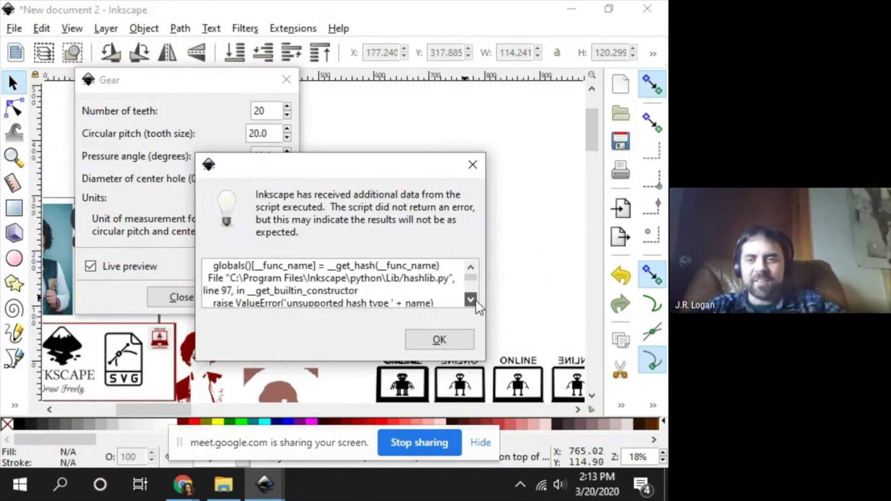
{"action": "scroll", "coordinate": [475, 288], "scroll_direction": "up", "scroll_amount": 10}
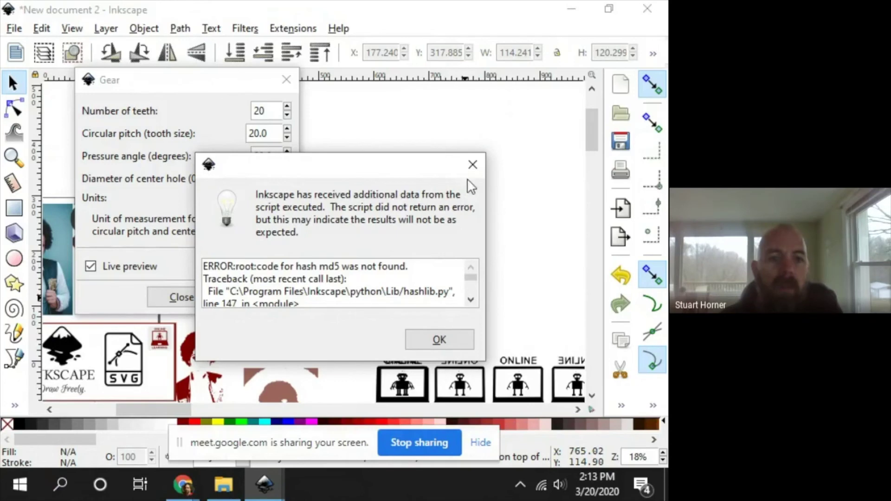
Step: Dismiss the script messages, set the gear to 28 teeth with mm units and live preview off, and try to generate it
{"action": "left_click", "coordinate": [473, 165]}
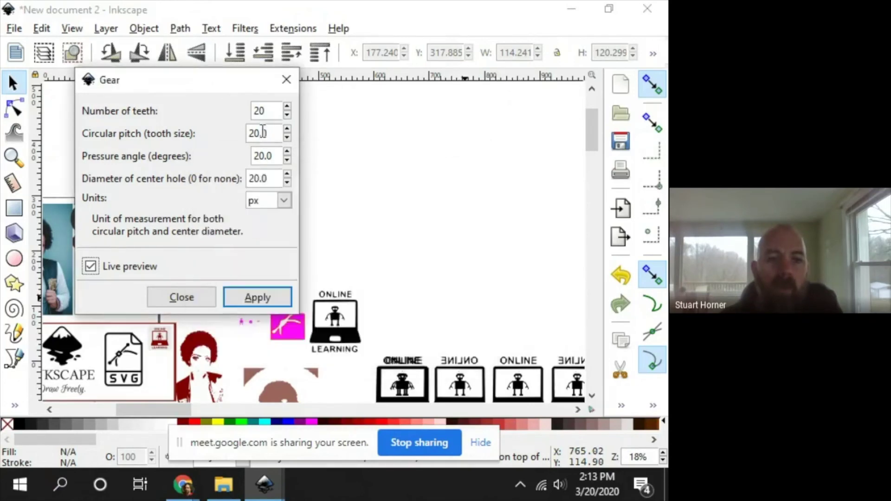
{"action": "left_click", "coordinate": [287, 107]}
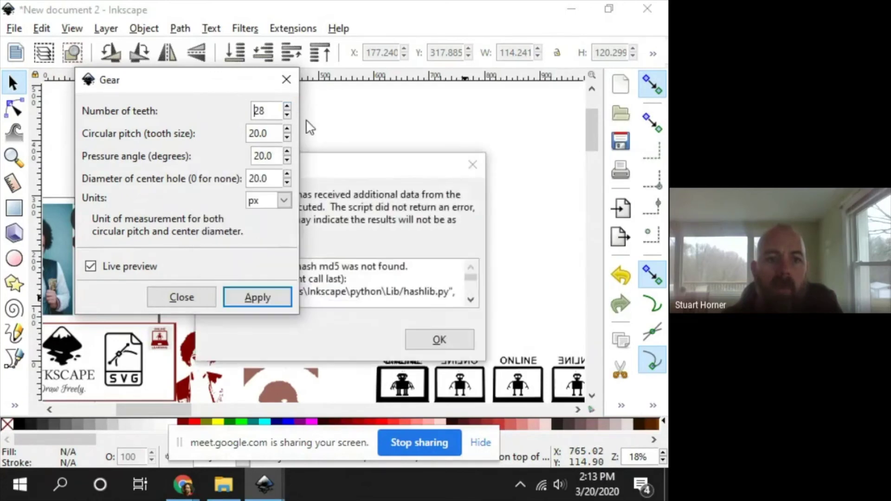
{"action": "left_click", "coordinate": [481, 165]}
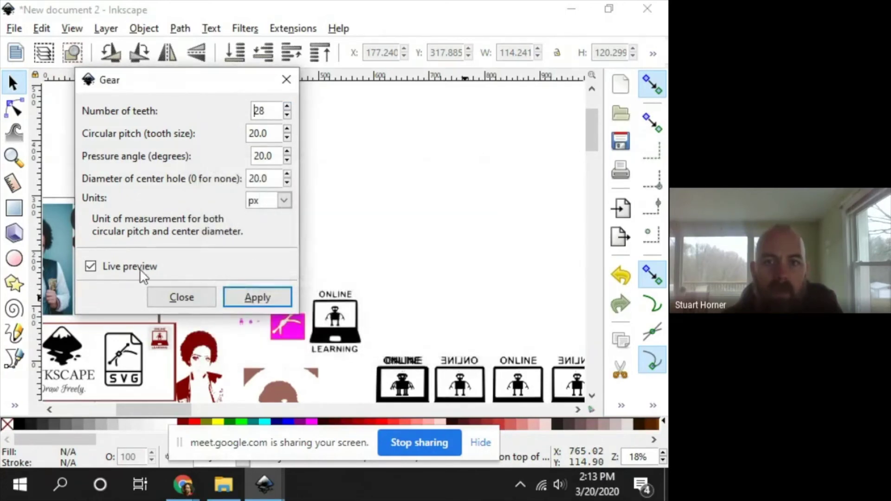
{"action": "left_click", "coordinate": [89, 268]}
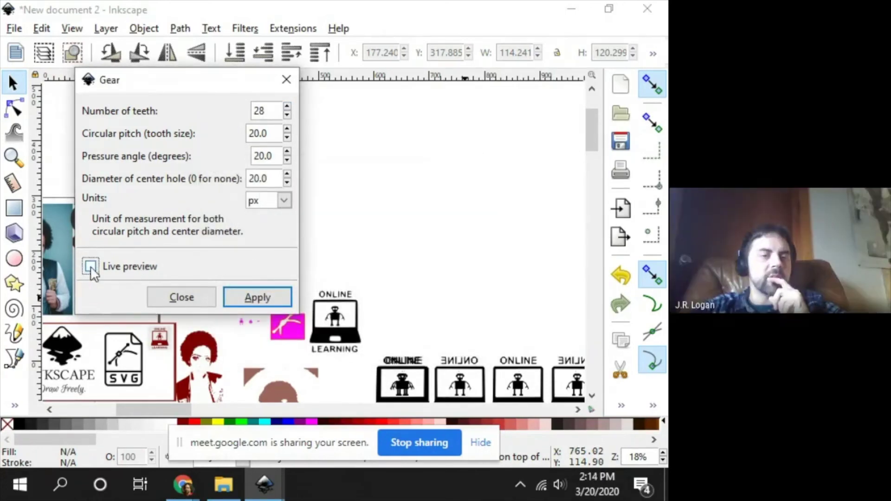
{"action": "left_click", "coordinate": [283, 200]}
{"action": "left_click", "coordinate": [271, 258]}
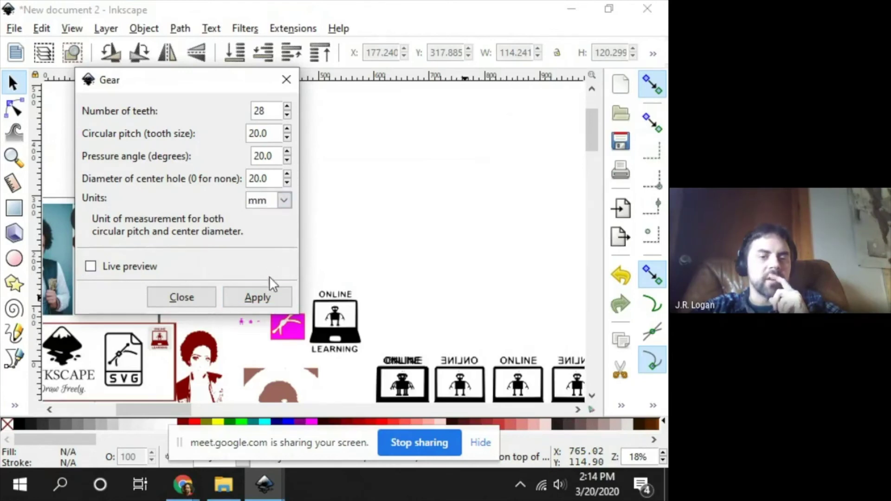
{"action": "left_click", "coordinate": [269, 295]}
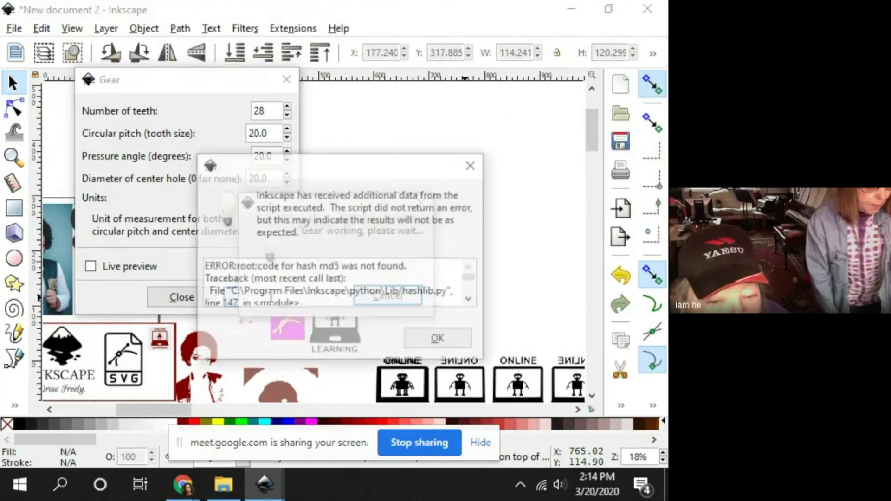
Step: Reread the traceback in the gear script message, and close both the message and the Gear dialog
{"action": "scroll", "coordinate": [365, 278], "scroll_direction": "down", "scroll_amount": 1}
{"action": "scroll", "coordinate": [364, 278], "scroll_direction": "down", "scroll_amount": 6}
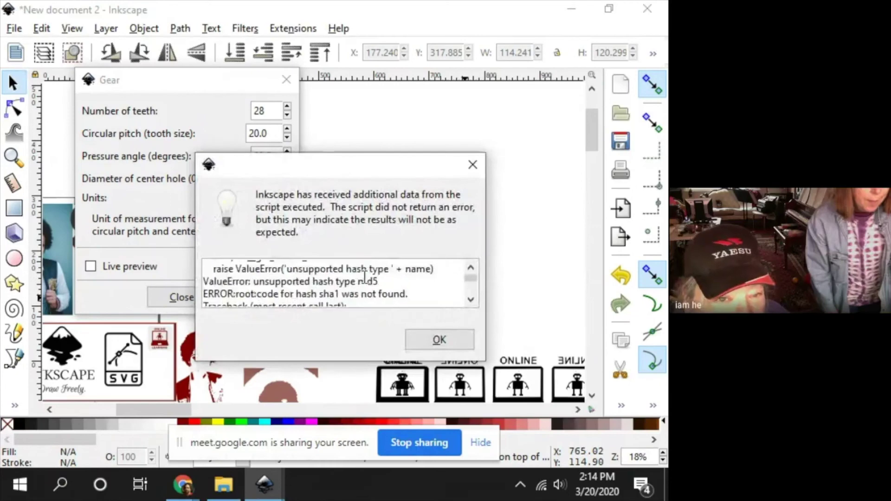
{"action": "scroll", "coordinate": [364, 278], "scroll_direction": "up", "scroll_amount": 8}
{"action": "left_click", "coordinate": [364, 278]}
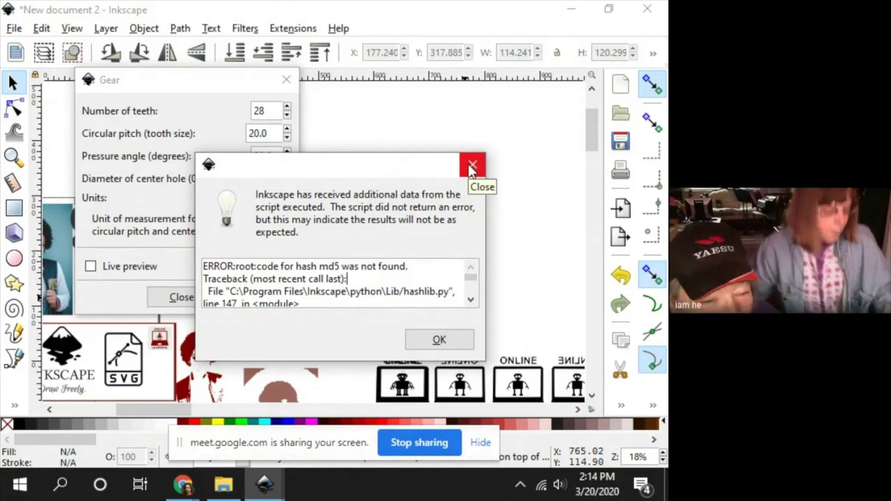
{"action": "left_click_drag", "start_coordinate": [327, 169], "coordinate": [470, 84]}
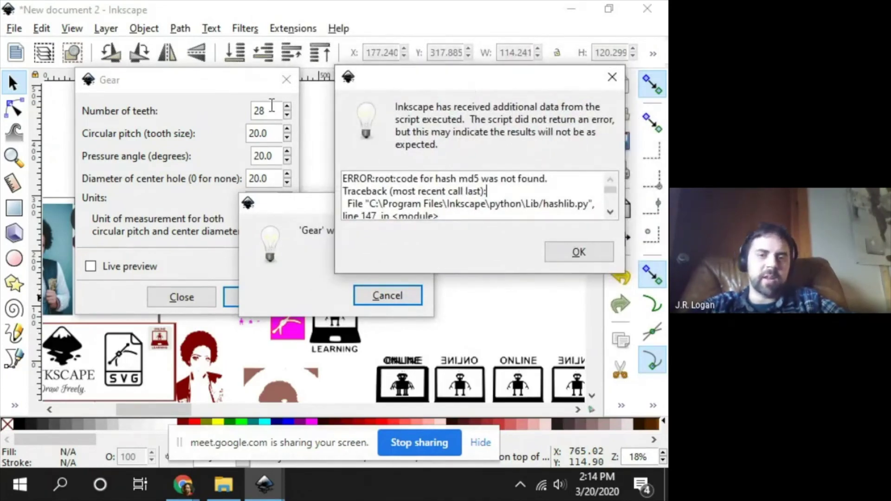
{"action": "scroll", "coordinate": [396, 193], "scroll_direction": "down", "scroll_amount": 2}
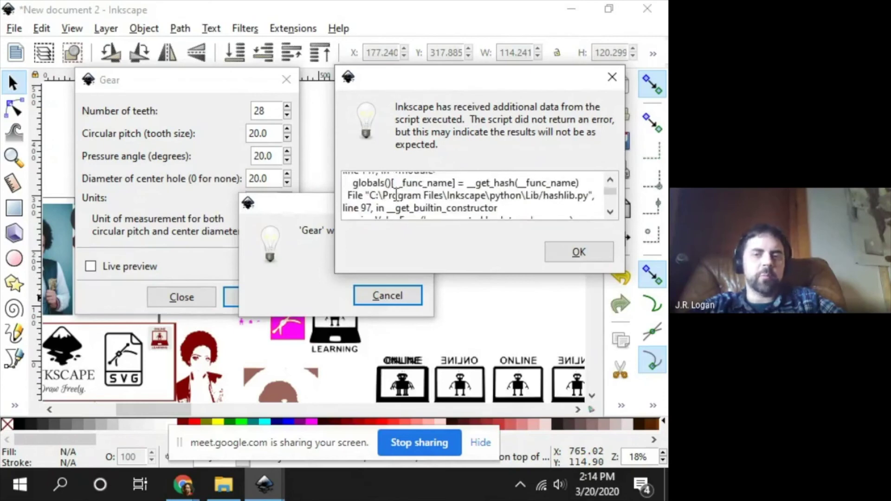
{"action": "scroll", "coordinate": [396, 193], "scroll_direction": "up", "scroll_amount": 3}
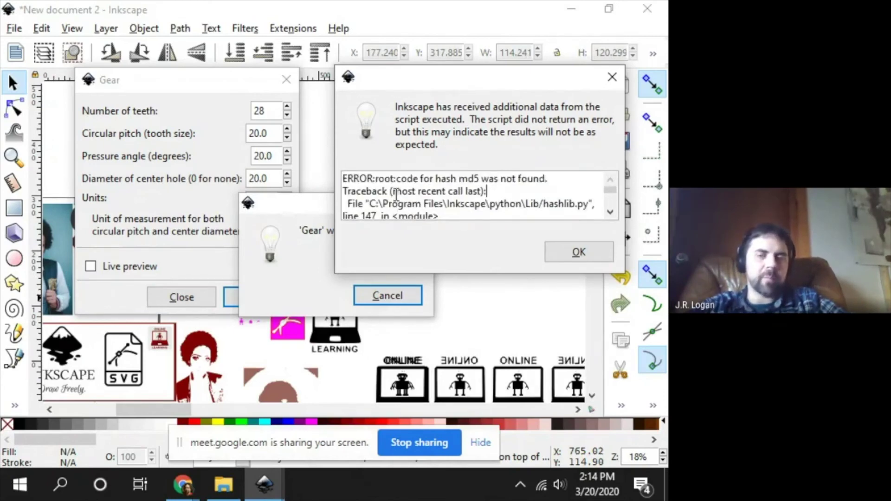
{"action": "left_click", "coordinate": [612, 77]}
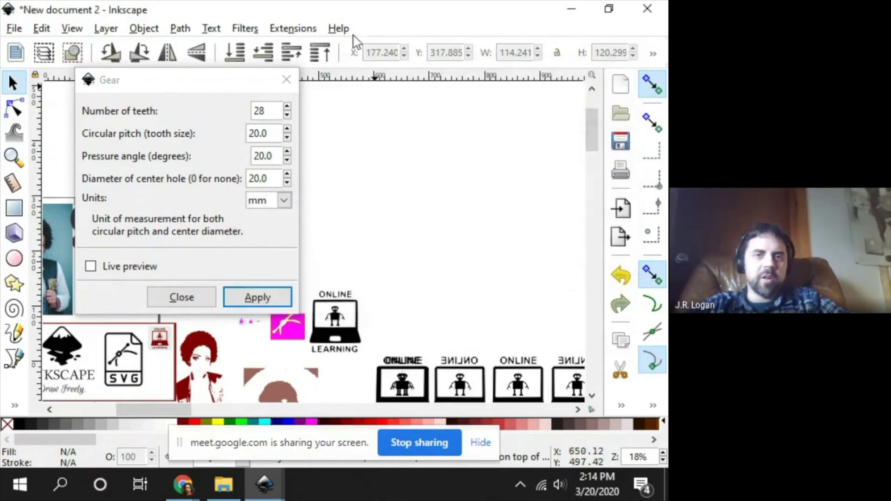
{"action": "left_click", "coordinate": [286, 79]}
Step: Check the installed Inkscape version in the About Inkscape window and close it
{"action": "left_click", "coordinate": [338, 28]}
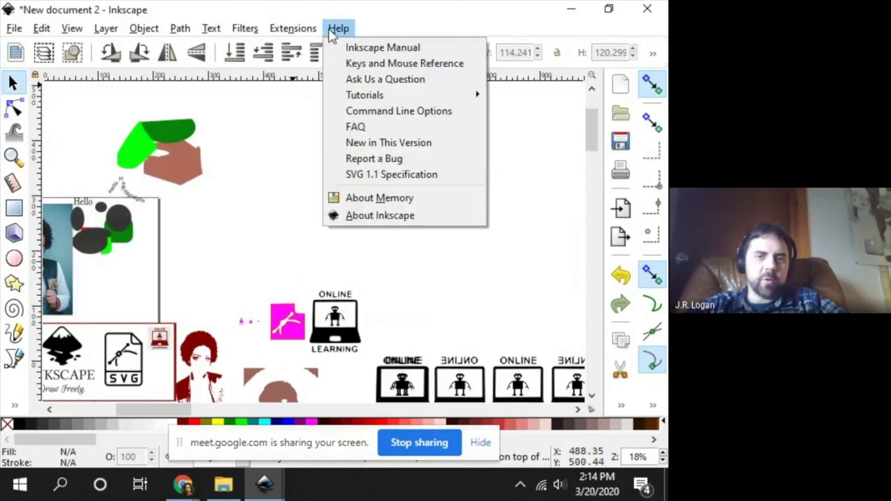
{"action": "left_click", "coordinate": [345, 215]}
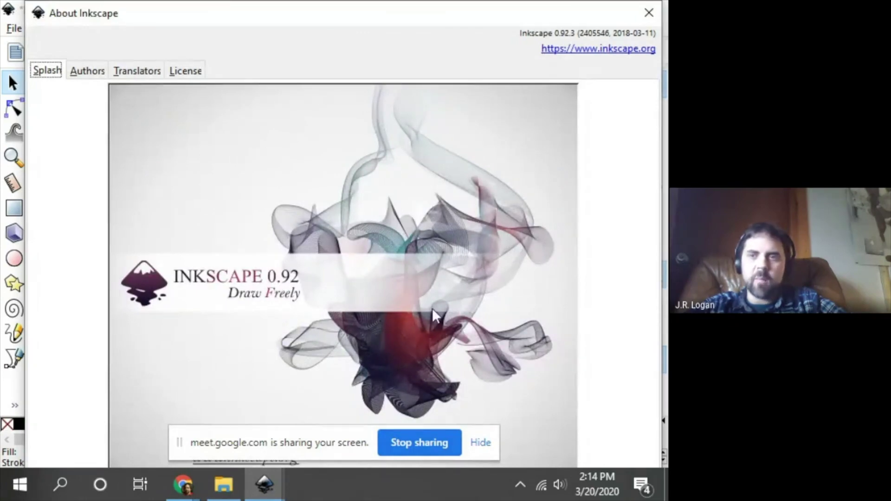
{"action": "left_click", "coordinate": [574, 34]}
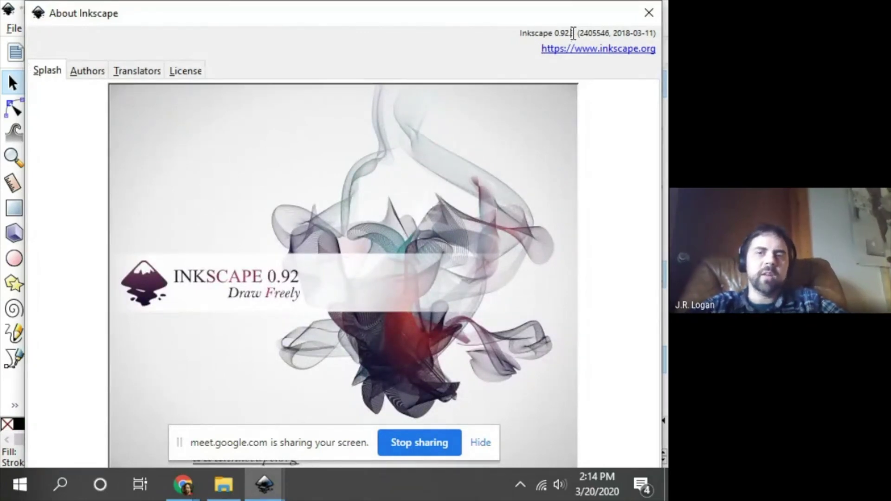
{"action": "left_click", "coordinate": [649, 12]}
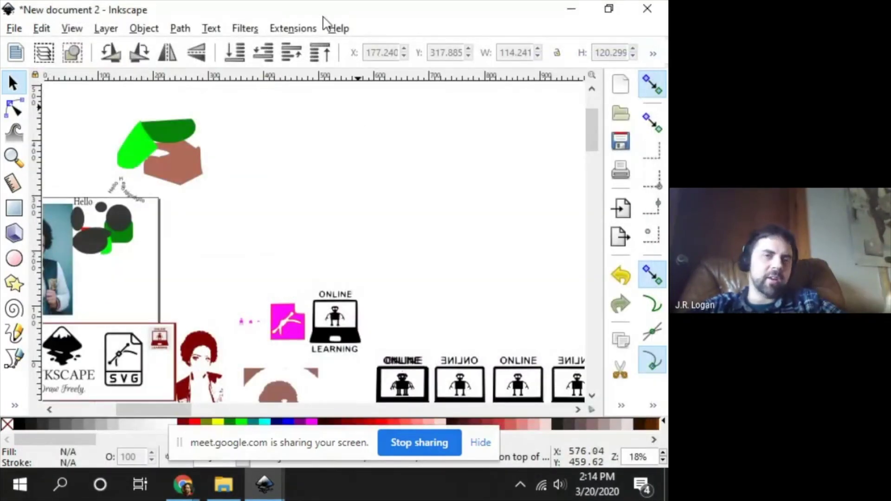
{"action": "scroll", "coordinate": [243, 318], "scroll_direction": "down", "scroll_amount": 3}
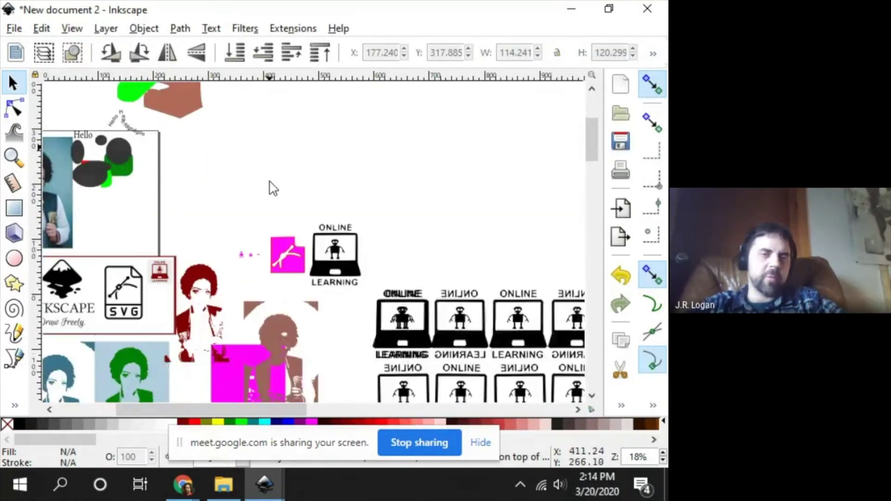
{"action": "scroll", "coordinate": [270, 187], "scroll_direction": "up", "scroll_amount": 5}
{"action": "left_click", "coordinate": [18, 28]}
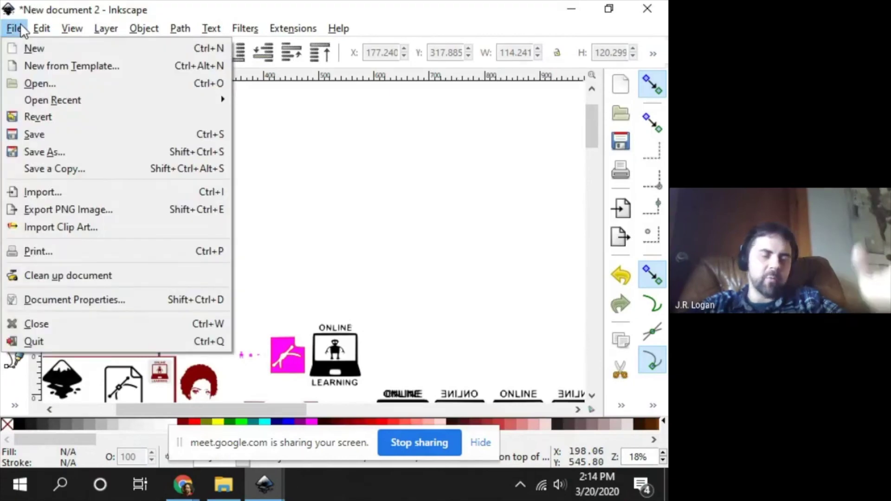
{"action": "left_click", "coordinate": [333, 240]}
{"action": "scroll", "coordinate": [335, 206], "scroll_direction": "down", "scroll_amount": 3}
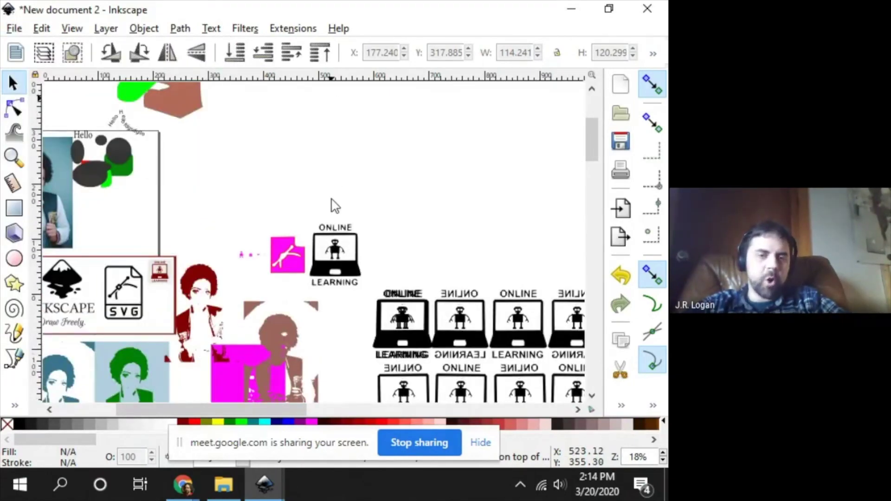
{"action": "left_click", "coordinate": [303, 31]}
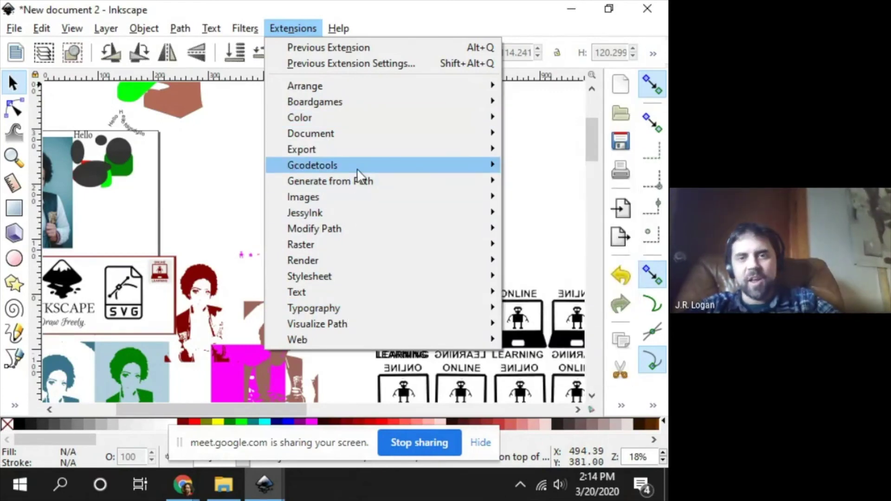
{"action": "mouse_move", "coordinate": [358, 168]}
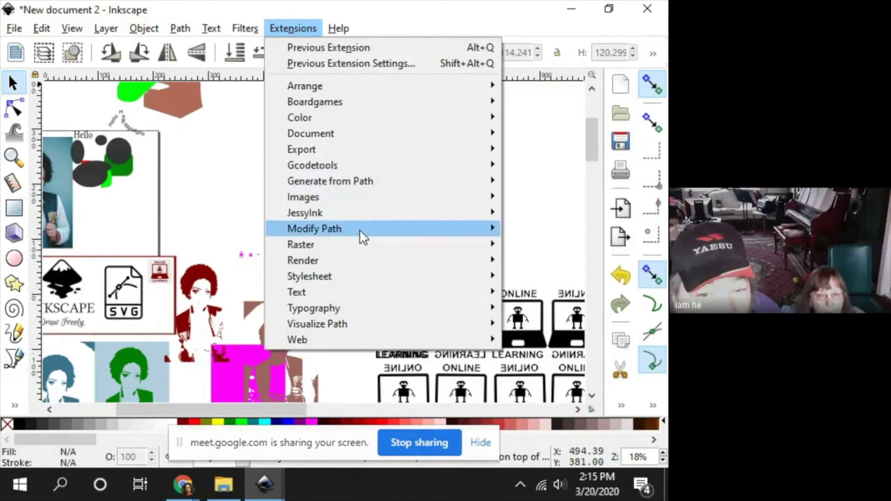
{"action": "left_click", "coordinate": [191, 187]}
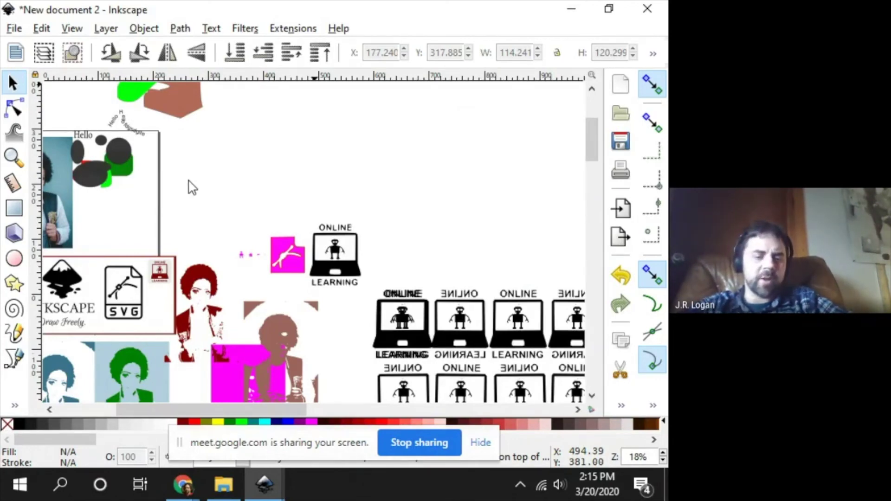
Step: Switch to the Google Meet window, read the participants' chat questions, and return to New document 2 in Inkscape
{"action": "key", "text": "alt+Tab"}
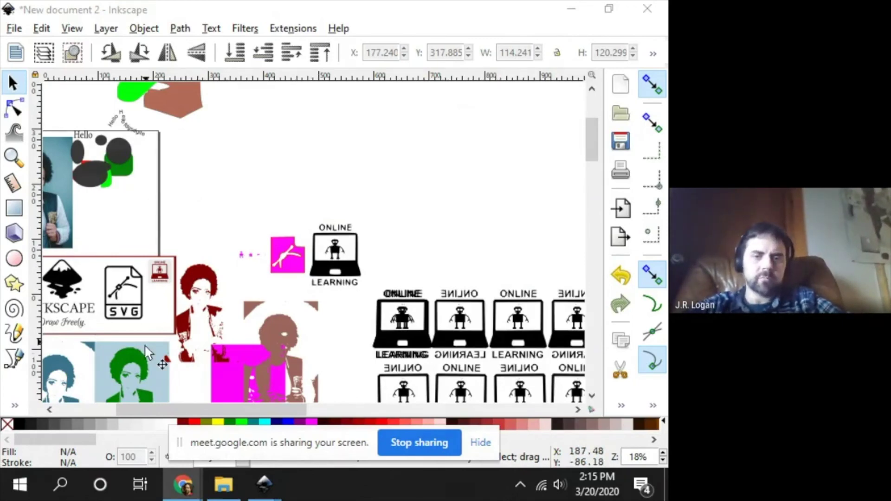
{"action": "mouse_move", "coordinate": [172, 496]}
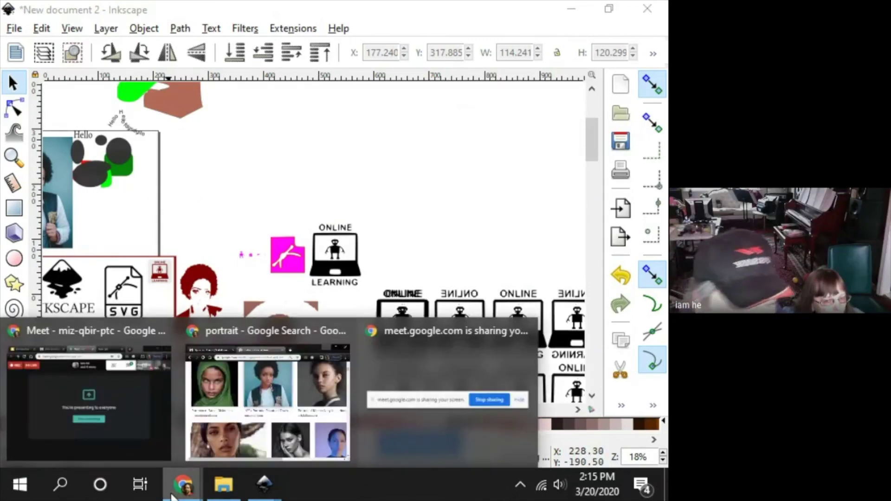
{"action": "left_click", "coordinate": [138, 419]}
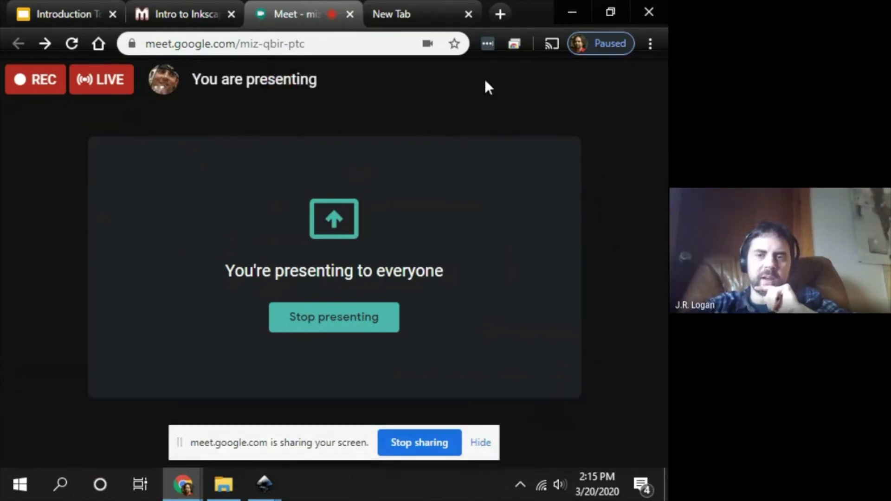
{"action": "left_click", "coordinate": [485, 79]}
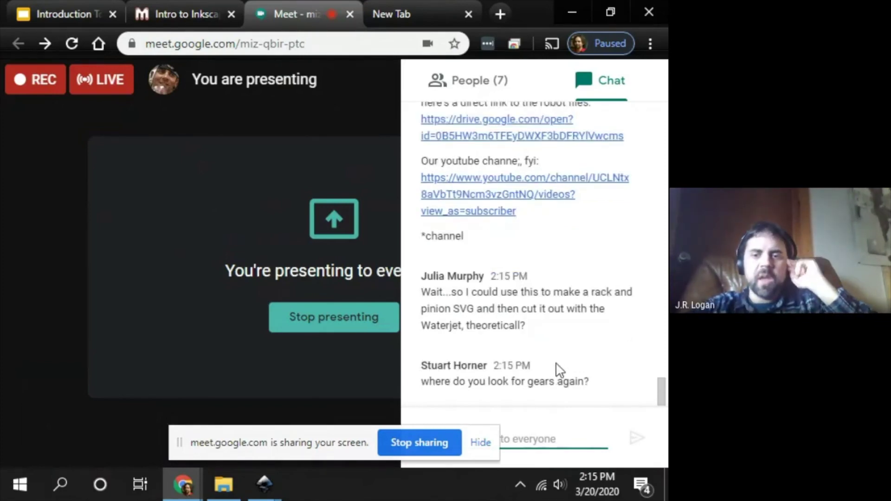
{"action": "left_click", "coordinate": [255, 492]}
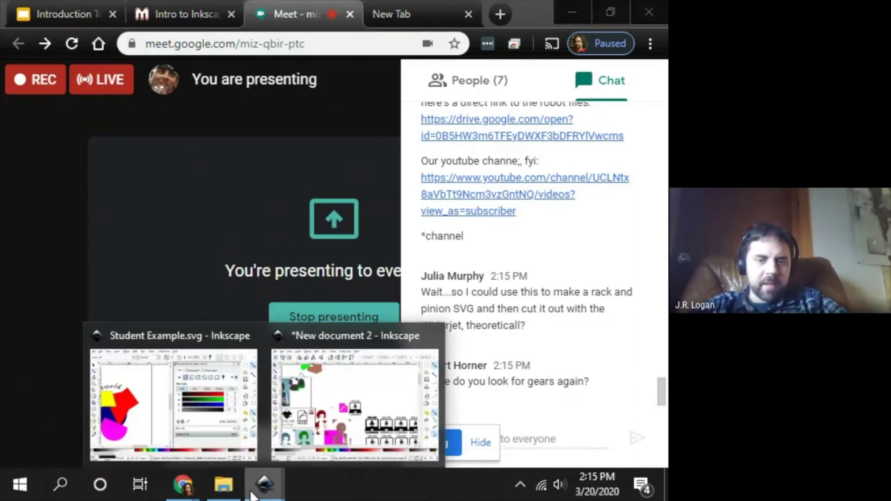
{"action": "left_click", "coordinate": [384, 402]}
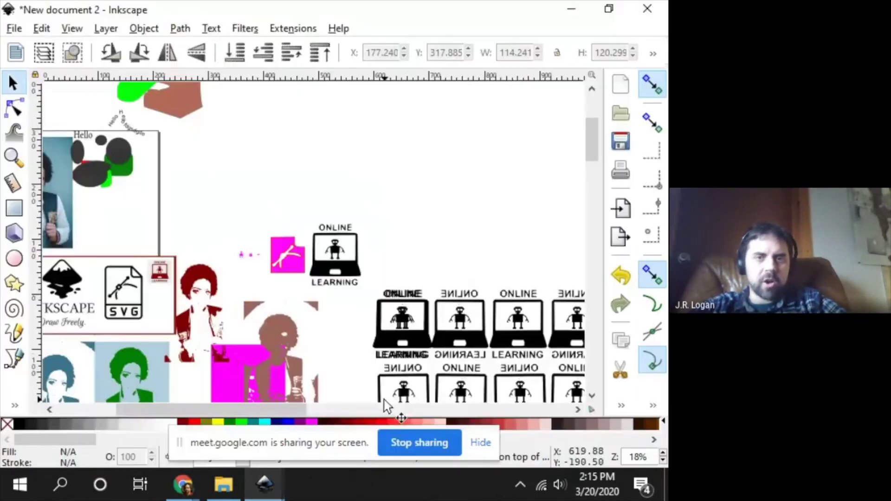
Step: Try to render a rack gear with length 100.0, tooth spacing 10.0 and contact angle 20.0, and close the message and dialog
{"action": "left_click", "coordinate": [294, 27]}
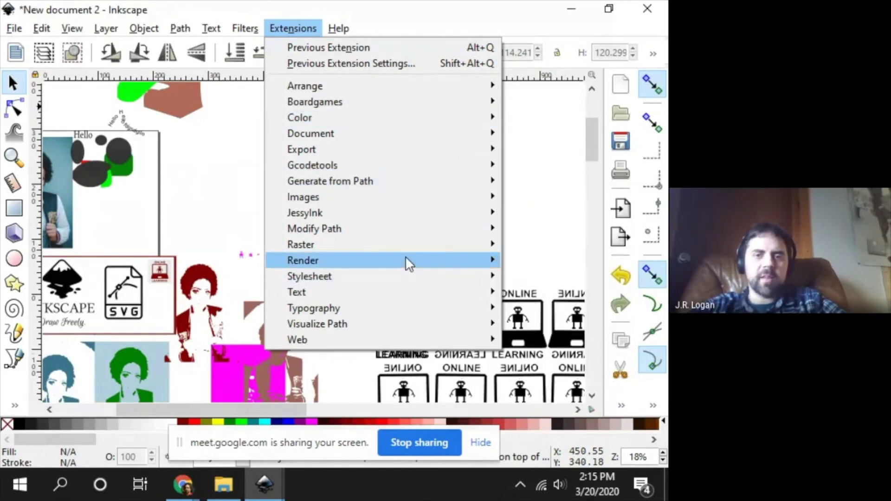
{"action": "mouse_move", "coordinate": [405, 258]}
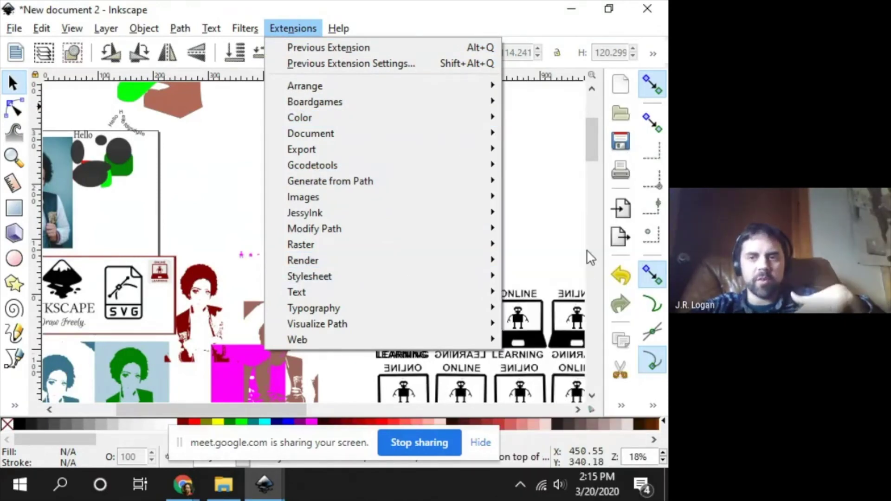
{"action": "mouse_move", "coordinate": [460, 255]}
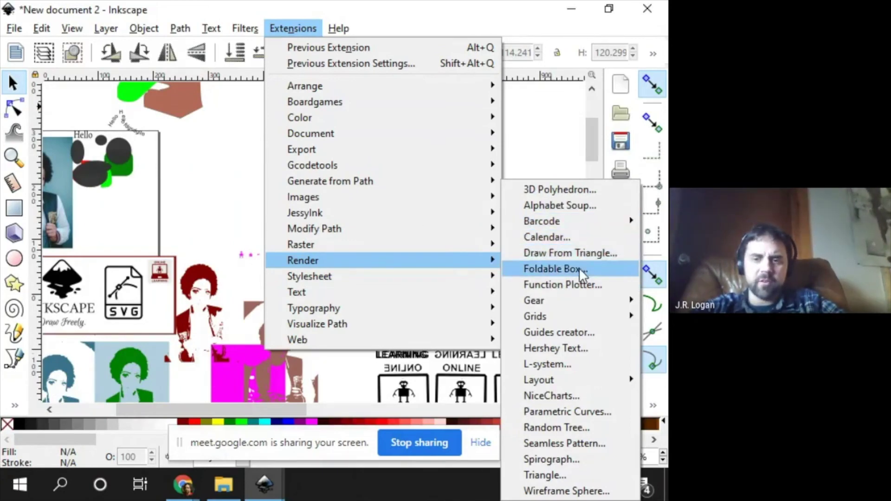
{"action": "mouse_move", "coordinate": [541, 302]}
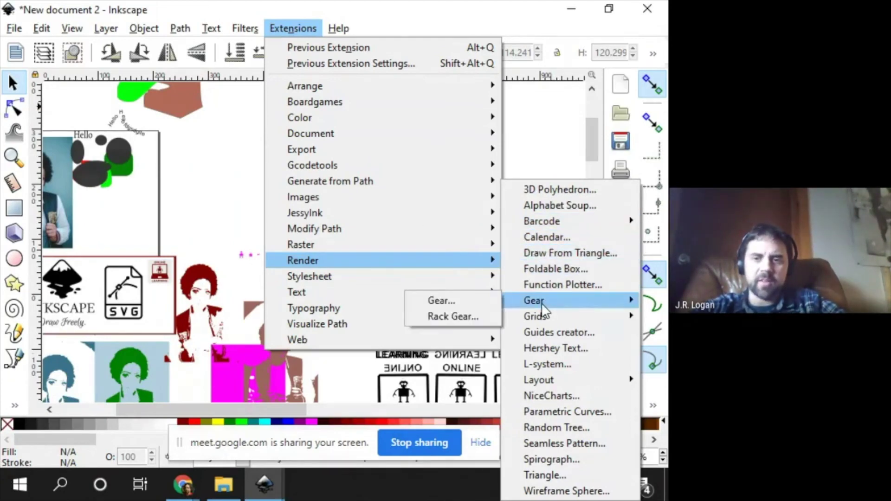
{"action": "left_click", "coordinate": [467, 314]}
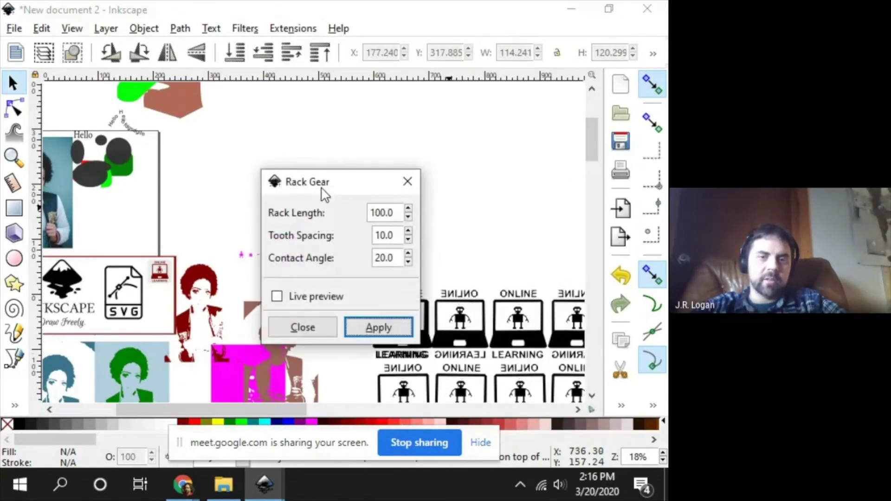
{"action": "left_click_drag", "start_coordinate": [295, 178], "coordinate": [151, 131]}
{"action": "left_click", "coordinate": [205, 273]}
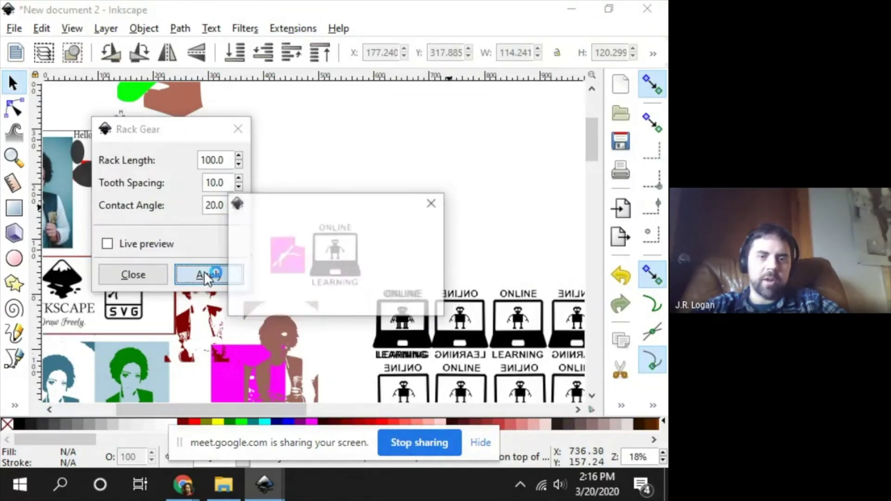
{"action": "left_click", "coordinate": [470, 166]}
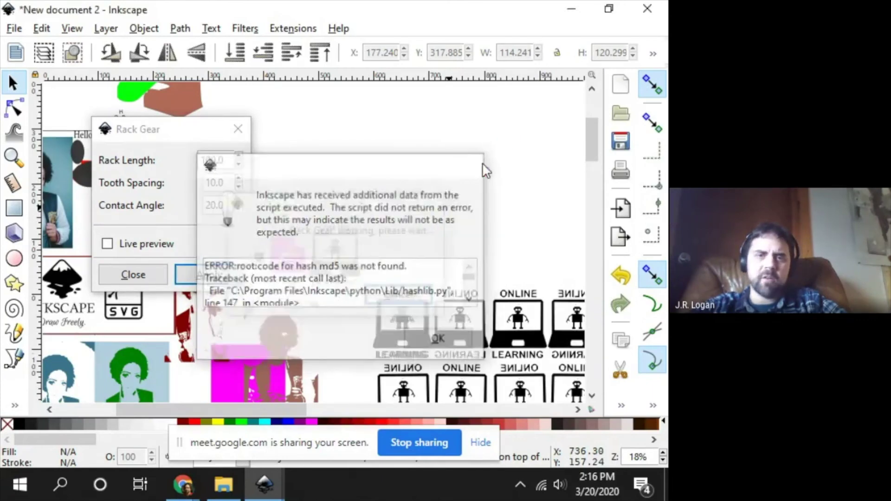
{"action": "left_click", "coordinate": [236, 131]}
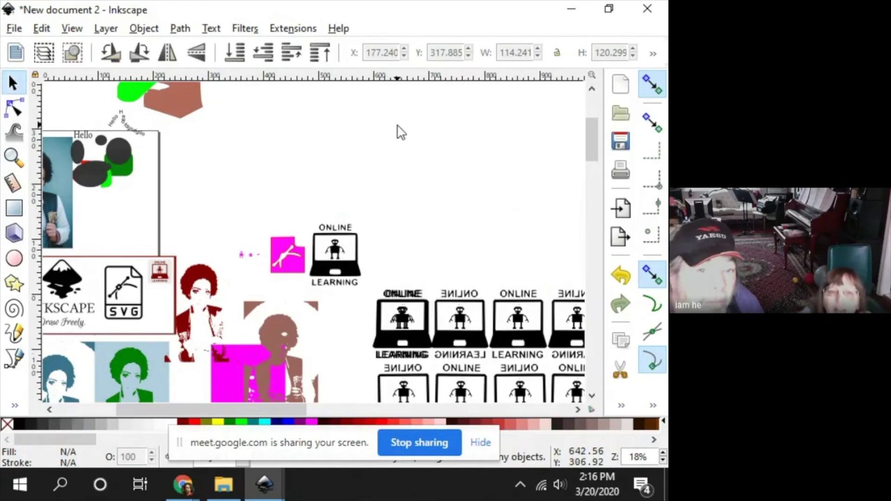
Step: Switch back to Google Meet, view the participant list, and read the newest messages in the chat
{"action": "left_click", "coordinate": [303, 29]}
{"action": "left_click", "coordinate": [391, 15]}
{"action": "key", "text": "alt+Tab"}
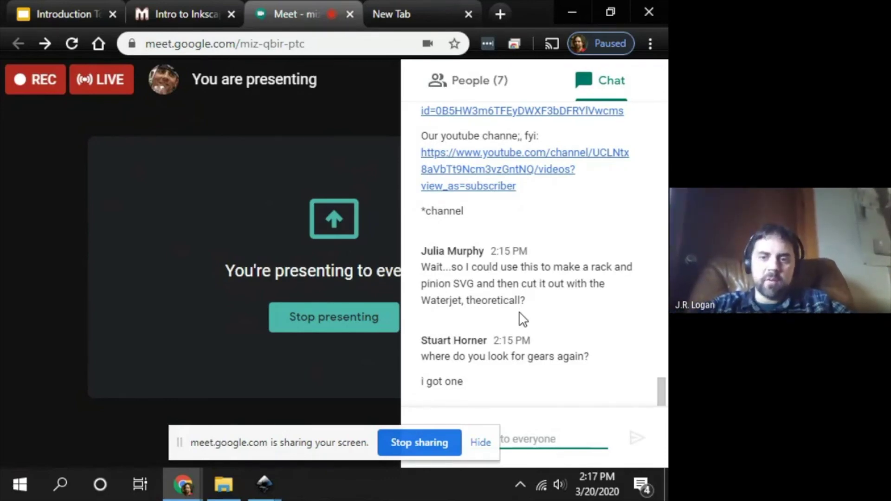
{"action": "left_click", "coordinate": [467, 96]}
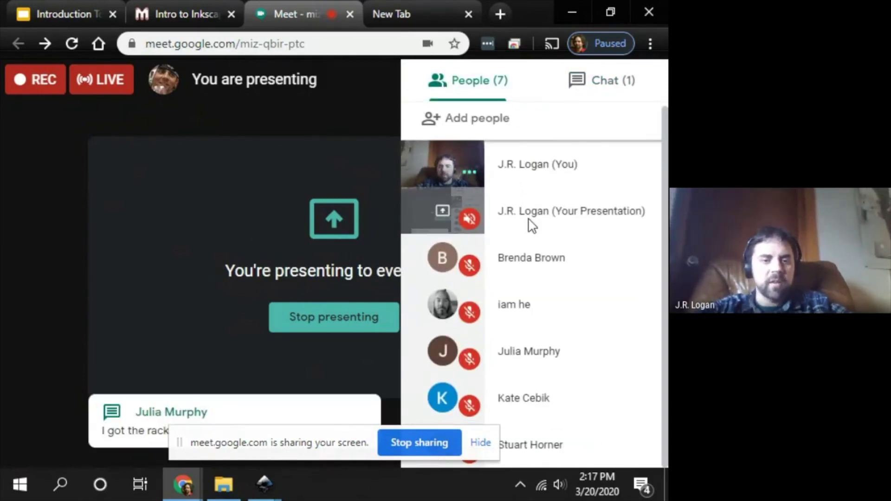
{"action": "left_click", "coordinate": [153, 432]}
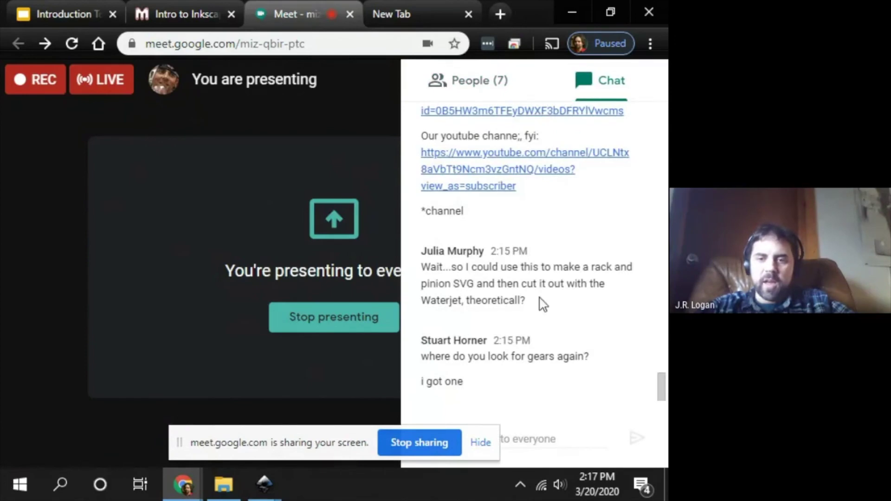
{"action": "scroll", "coordinate": [544, 304], "scroll_direction": "down", "scroll_amount": 1}
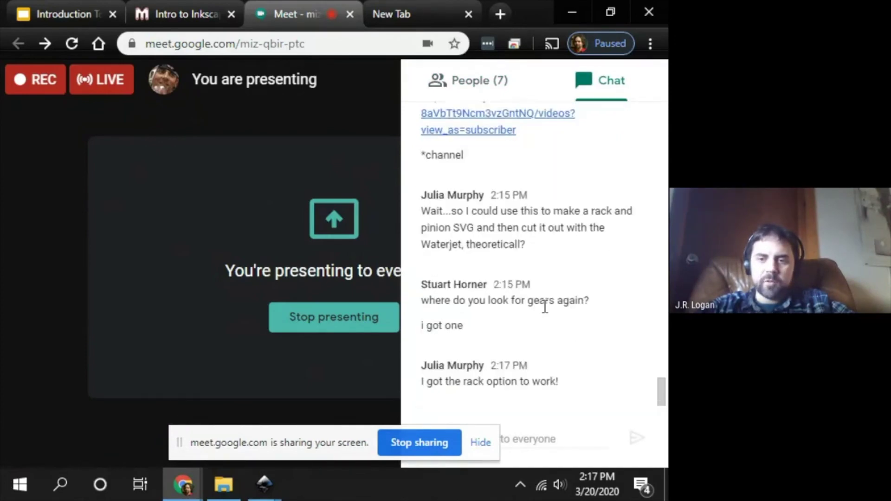